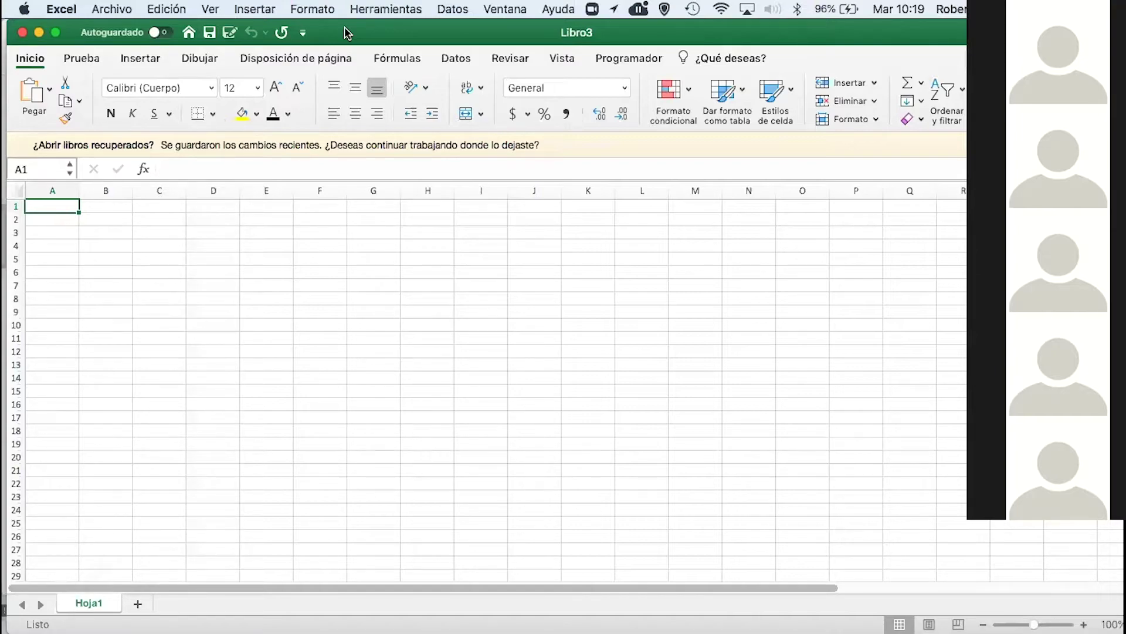
Enter the first student's name in cell B2 and 20% beside it in C2
left_click(119, 209)
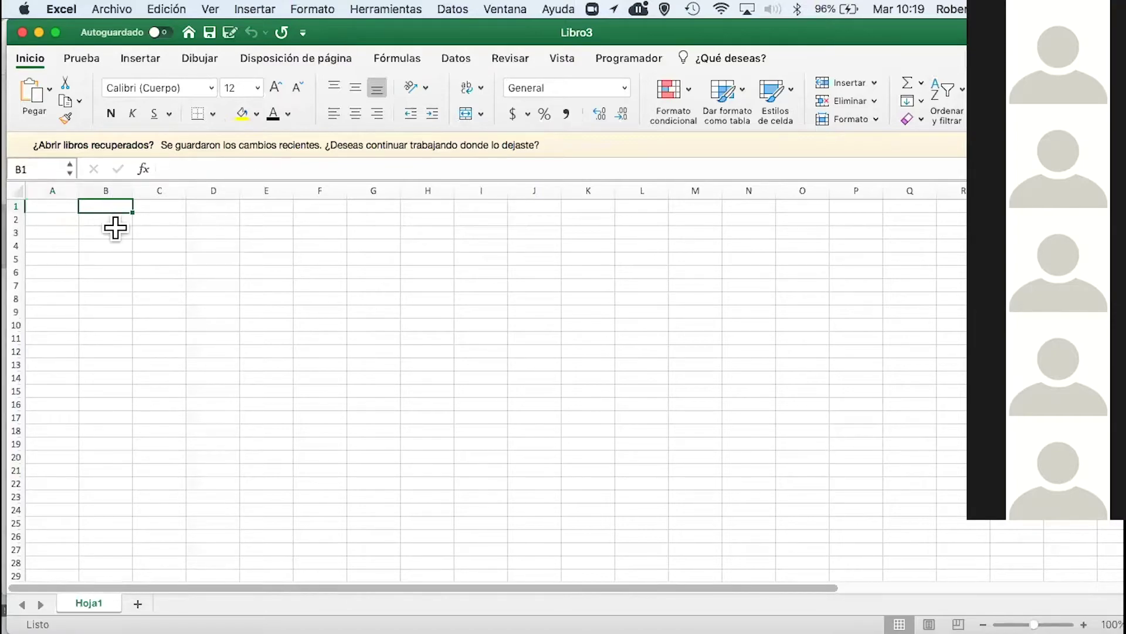
left_click(112, 221)
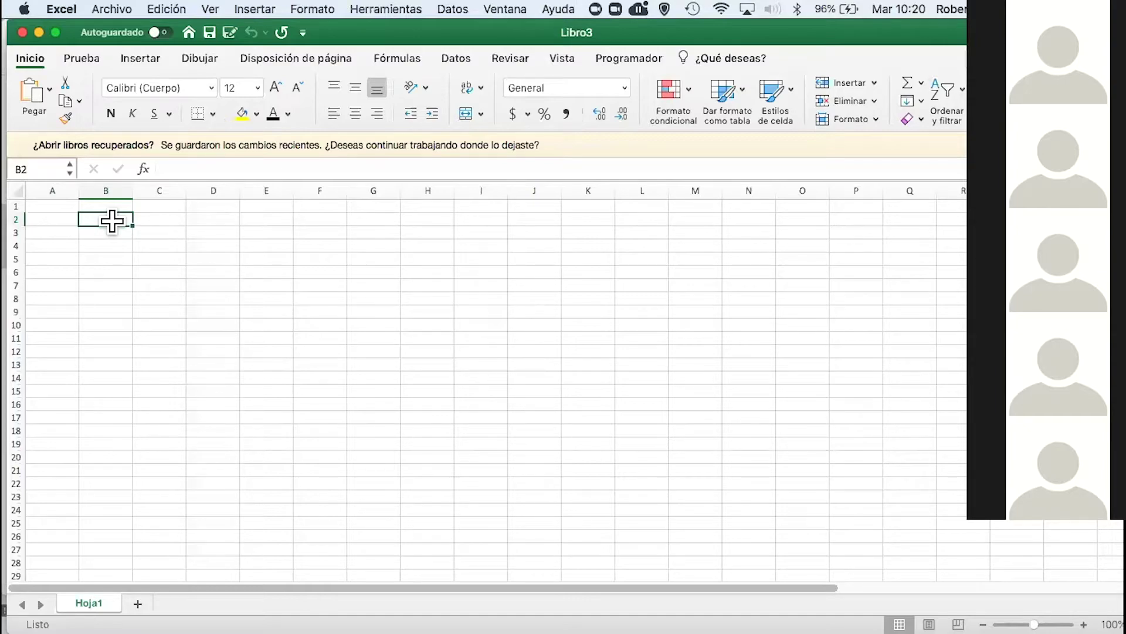
type("María")
left_click(166, 218)
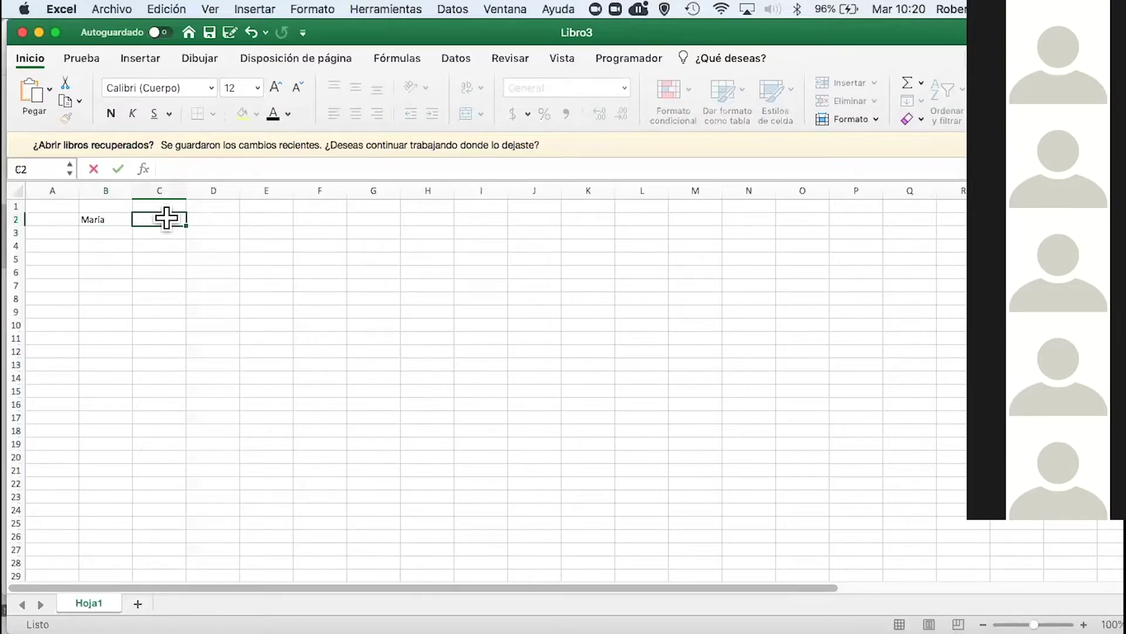
type("20%")
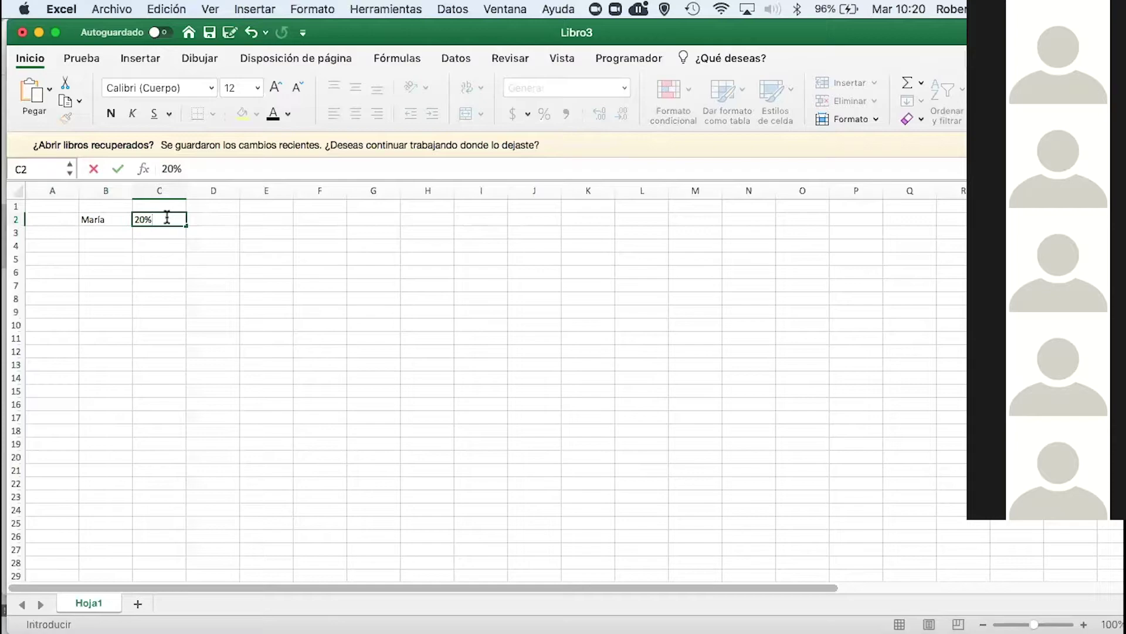
key("Return")
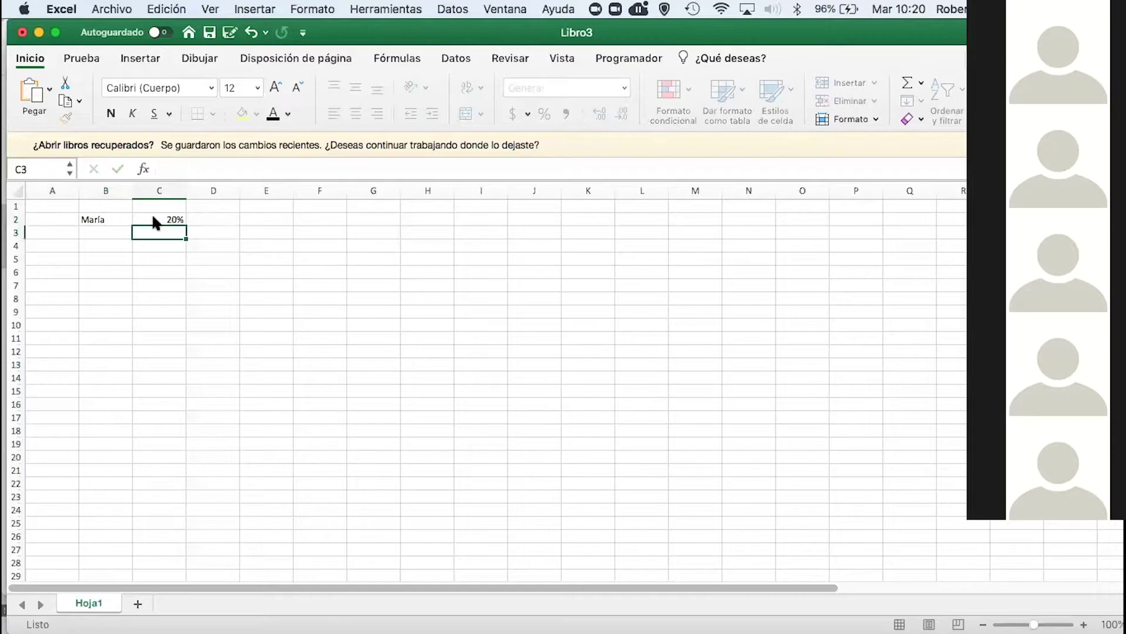
Enter the second student's name in cell B3 and 60% beside it in C3
left_click(91, 244)
left_click(92, 233)
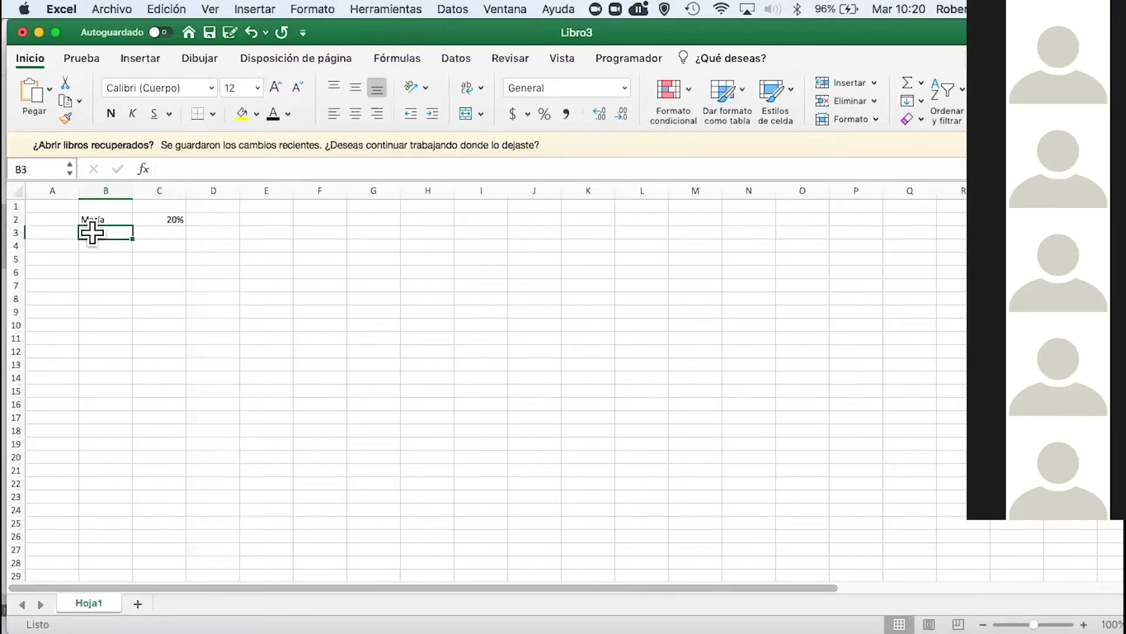
type("Juan")
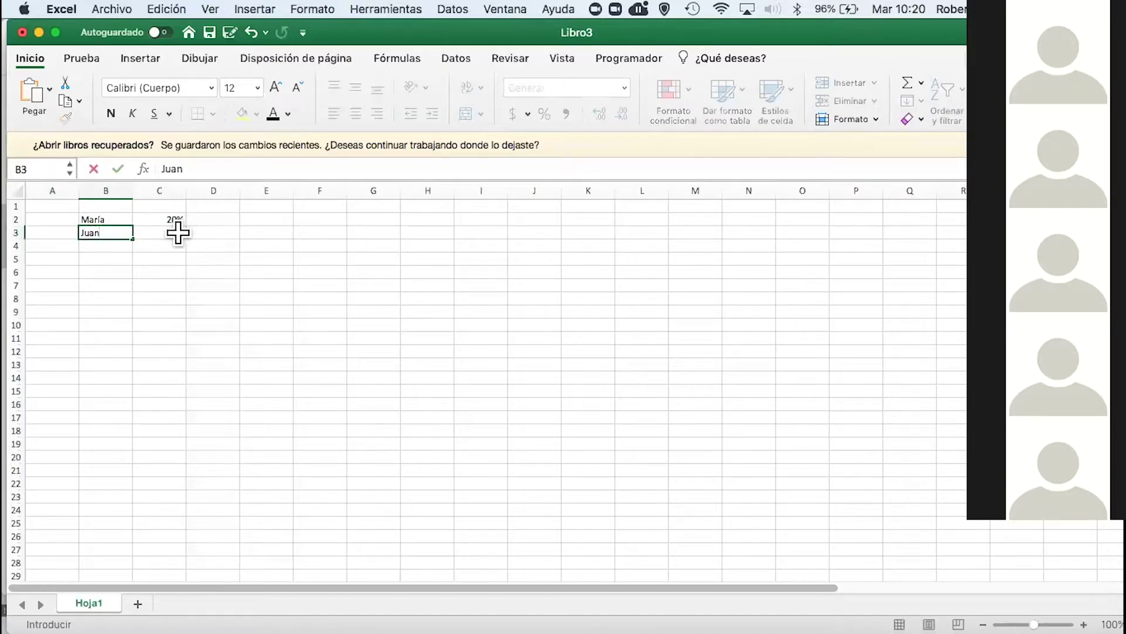
left_click(177, 233)
type("60")
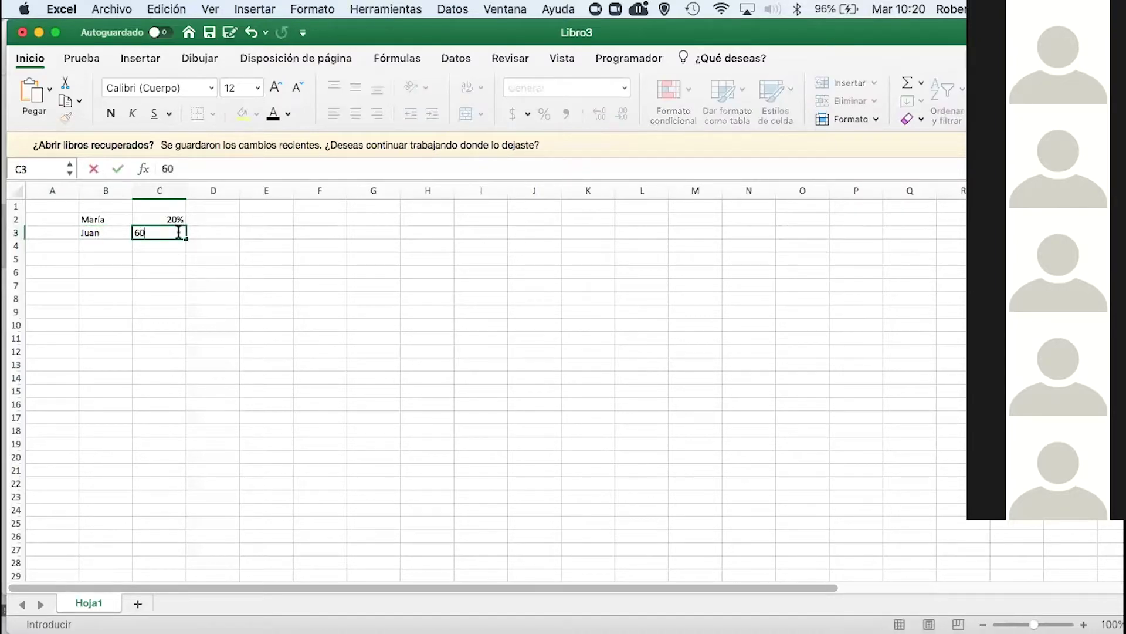
type("%")
left_click(193, 261)
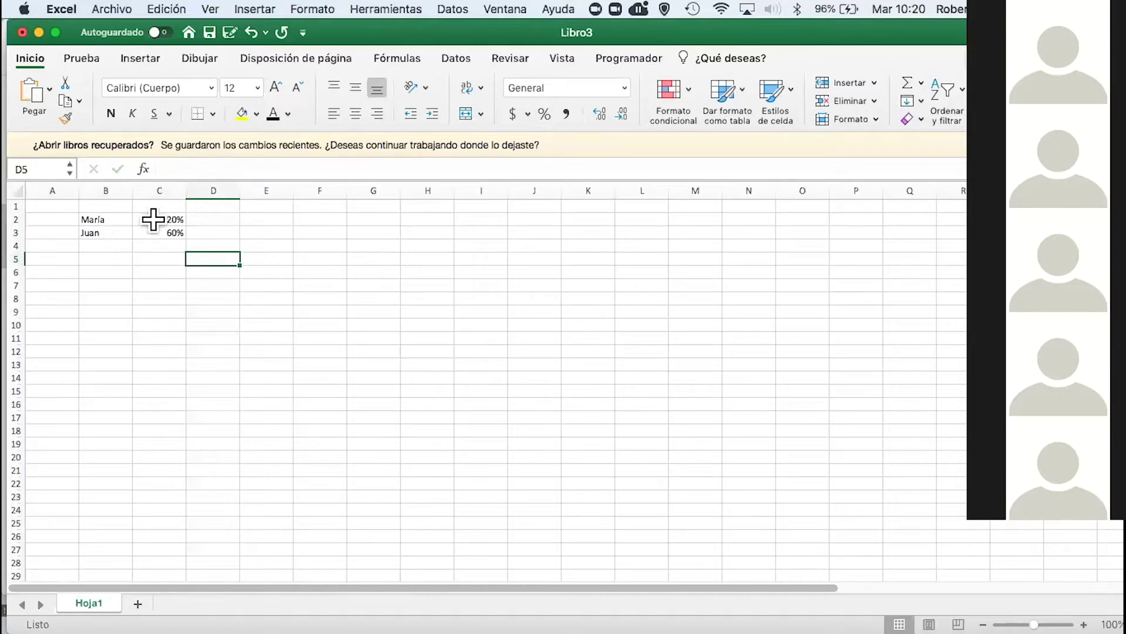
Set the number format of the two percentages in C2:C3 to General
left_click(155, 219)
key("Down")
left_click(153, 216)
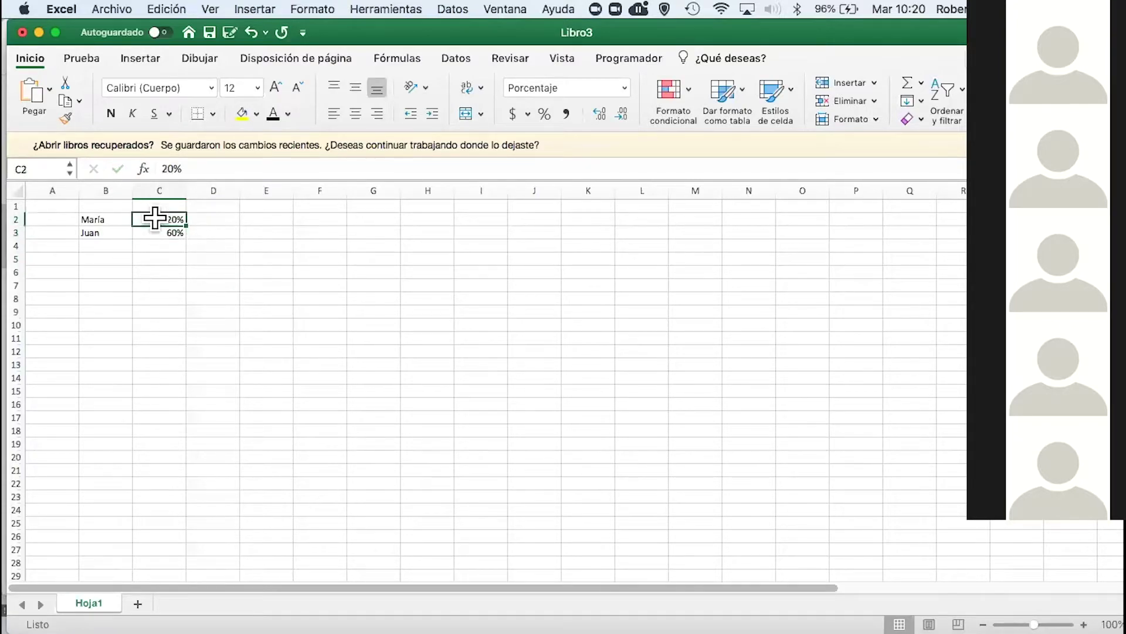
left_click(177, 238, "shift")
left_click(624, 88)
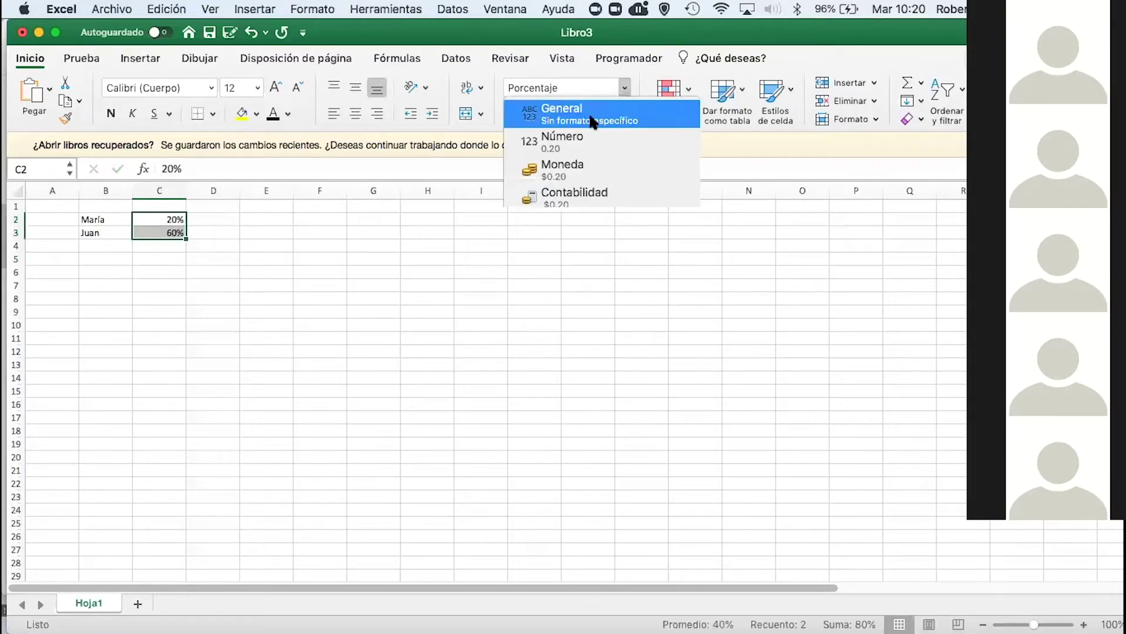
left_click(578, 108)
left_click(300, 244)
Replace the values in C2 and C3 with the whole numbers 20 and 60
left_click(176, 218)
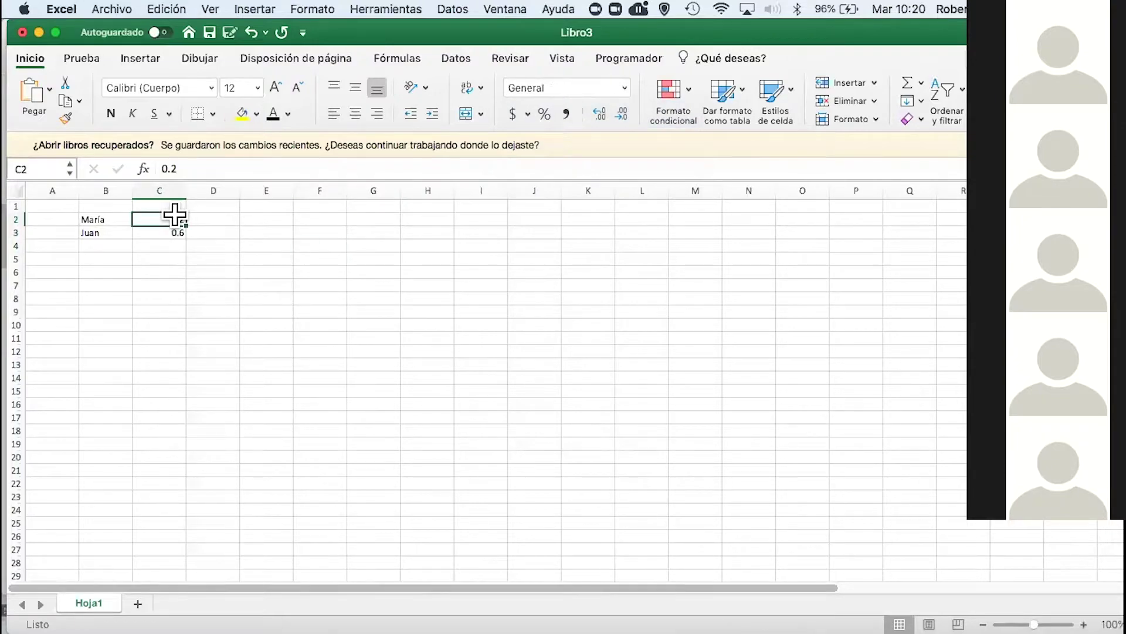
type("20")
key("Return")
type("60")
key("Return")
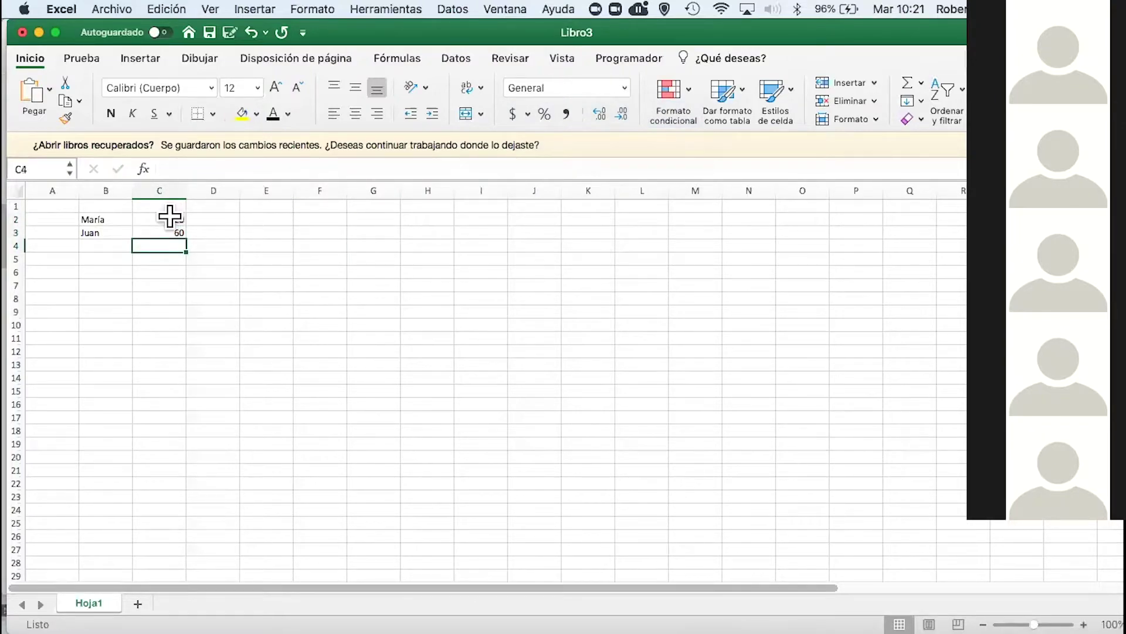
Enter the third student's name in cell B4 and 90 beside it in C4
left_click(111, 251)
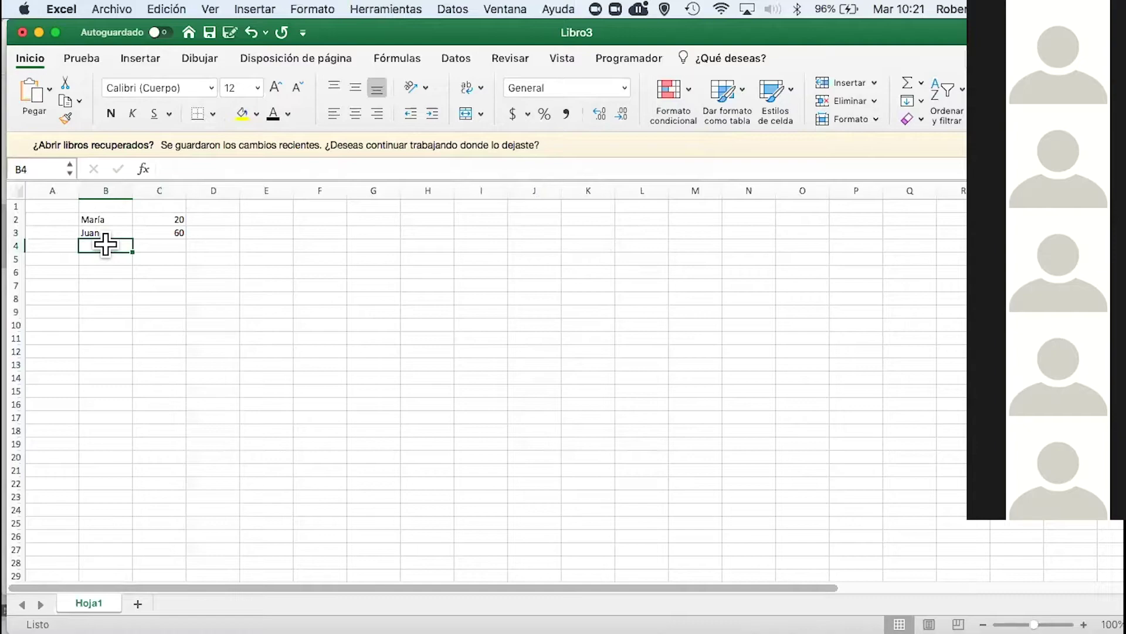
type("Pedro")
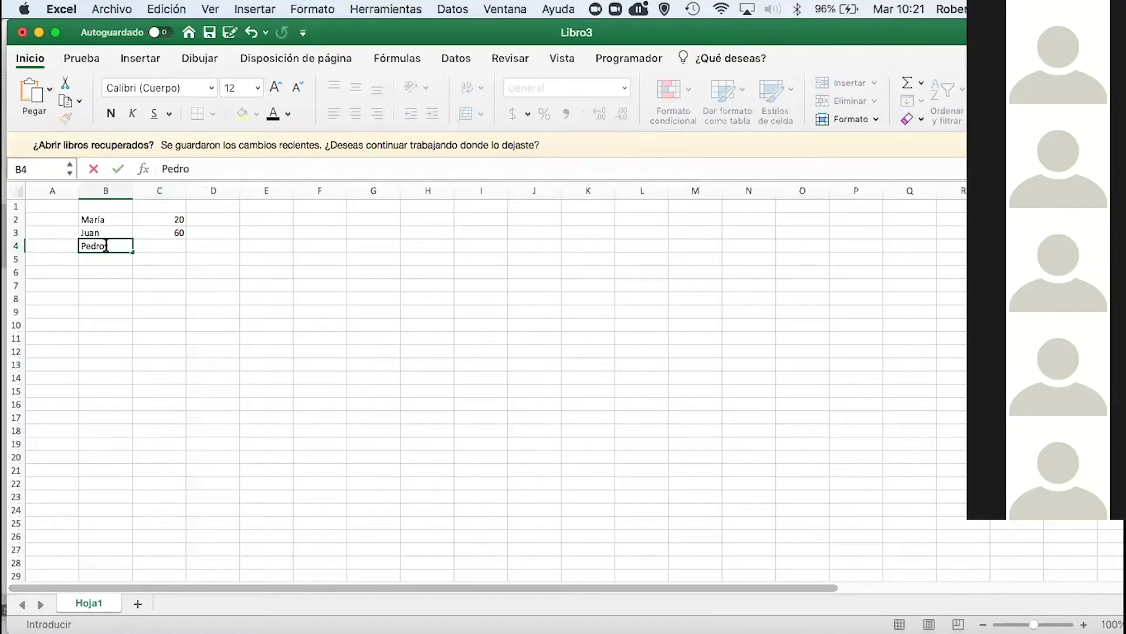
key("Return")
left_click(144, 246)
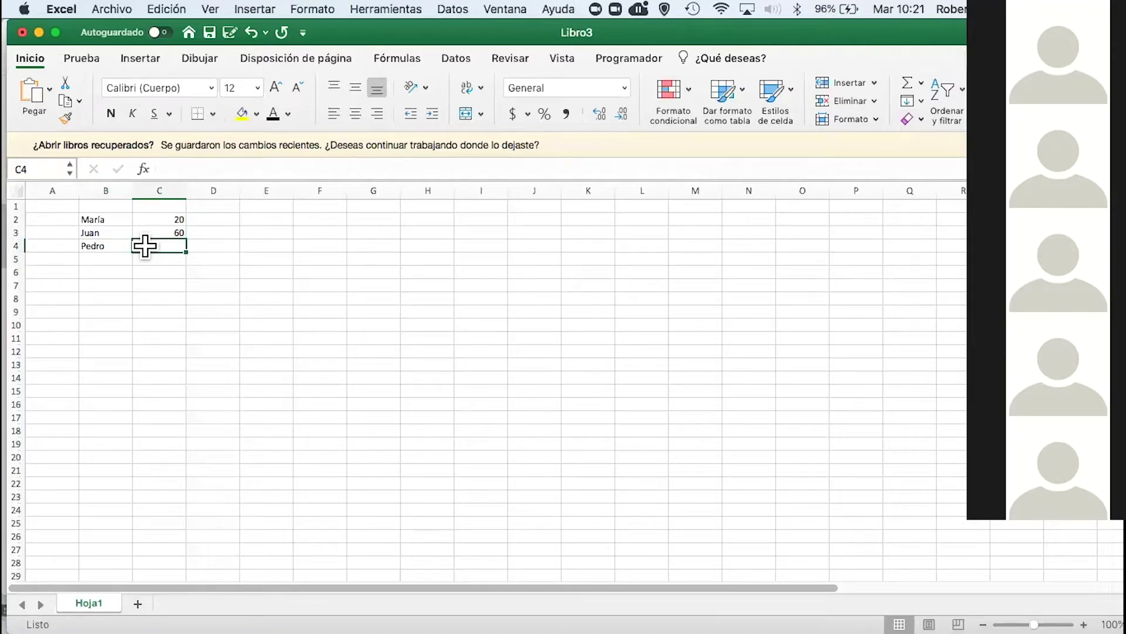
type("90")
key("Return")
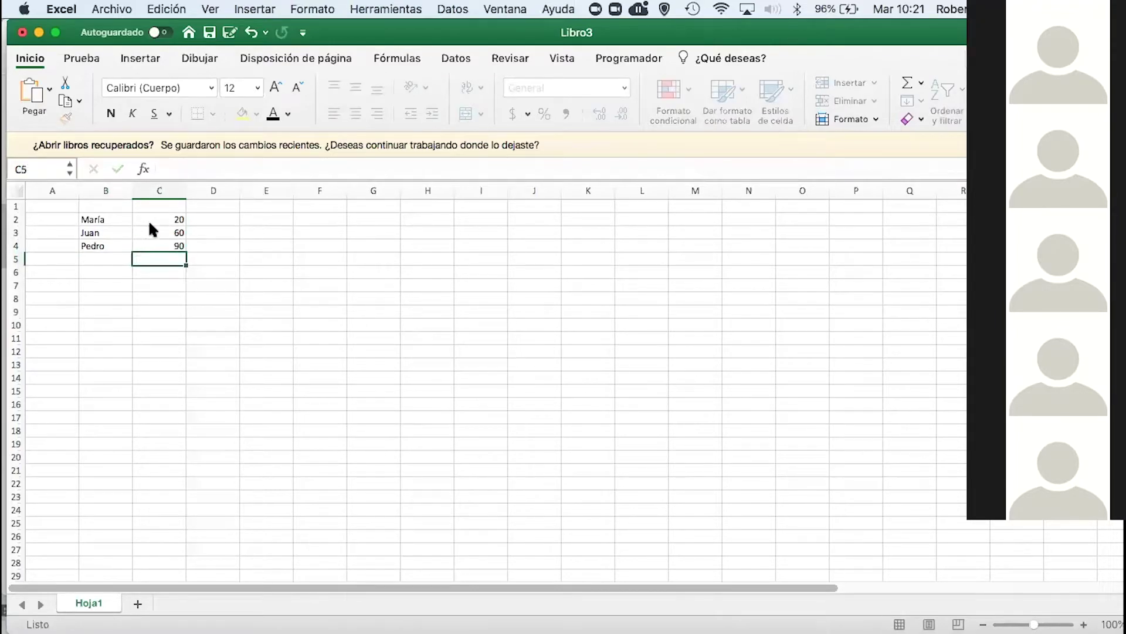
Add the heading "Calificación" in cell C1 above the scores
left_click(152, 206)
type("Calificac")
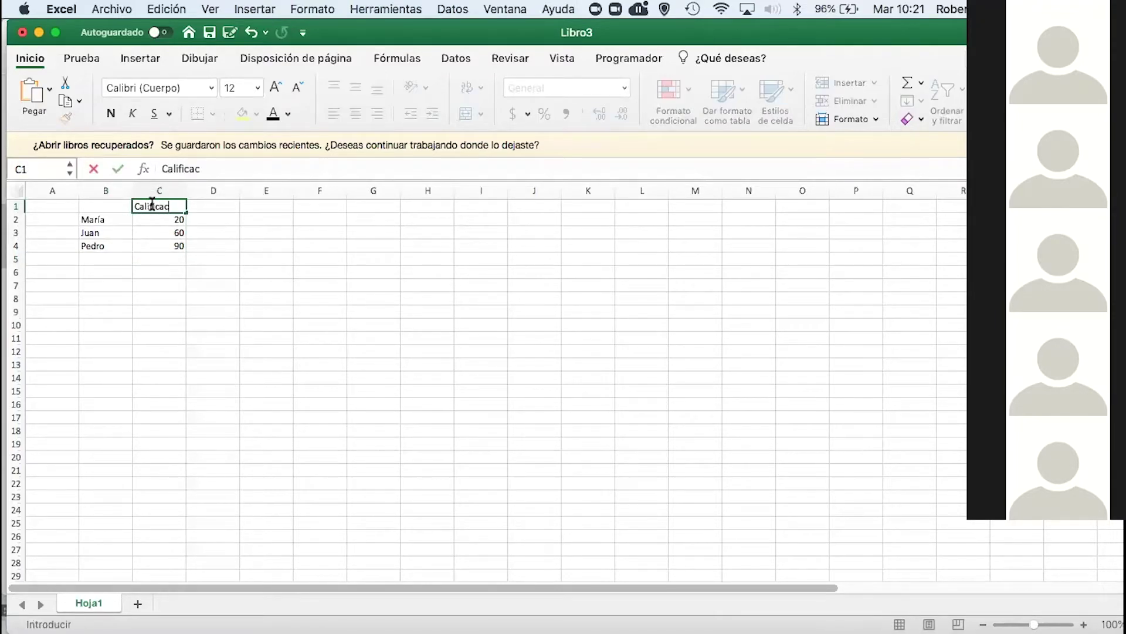
type("ión")
left_click(204, 258)
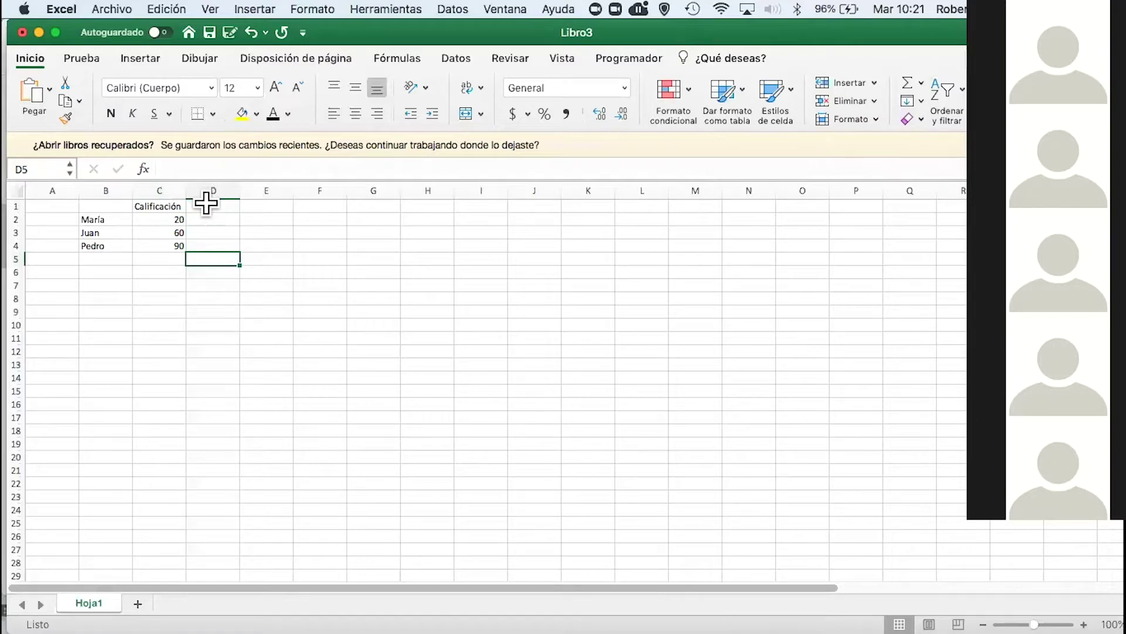
Fill the cells D1:D4 beside the scores with yellow
left_click_drag(206, 203, 206, 251)
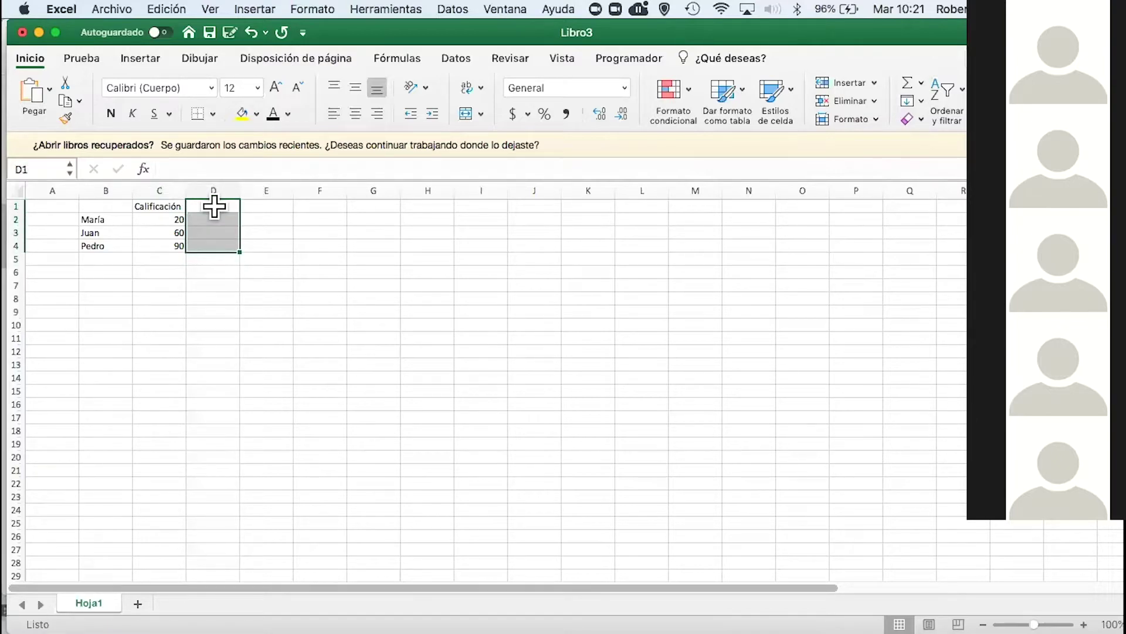
left_click(243, 113)
left_click(283, 244)
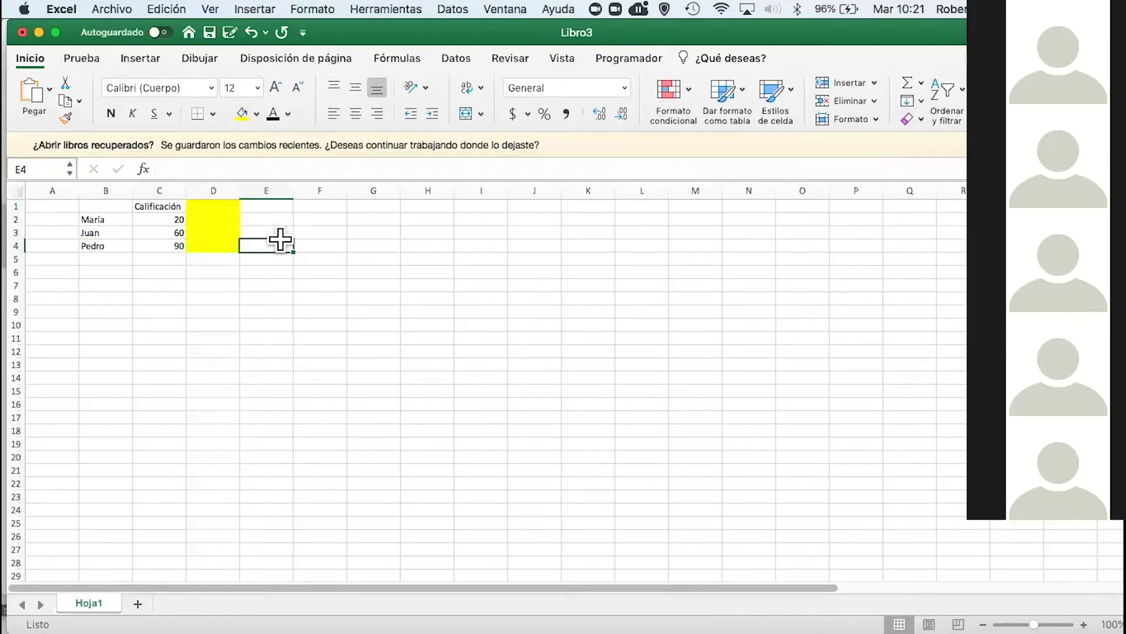
left_click(261, 206)
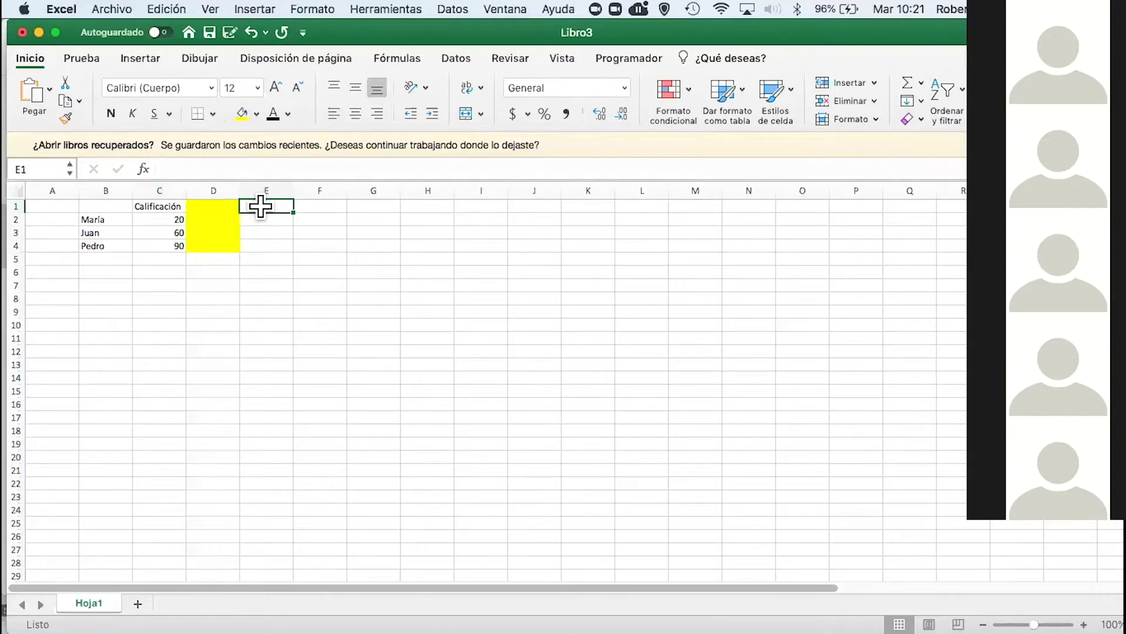
Merge the yellow cells D1:D4 and enter "12000 al año" in the merged cell
left_click_drag(222, 206, 213, 241)
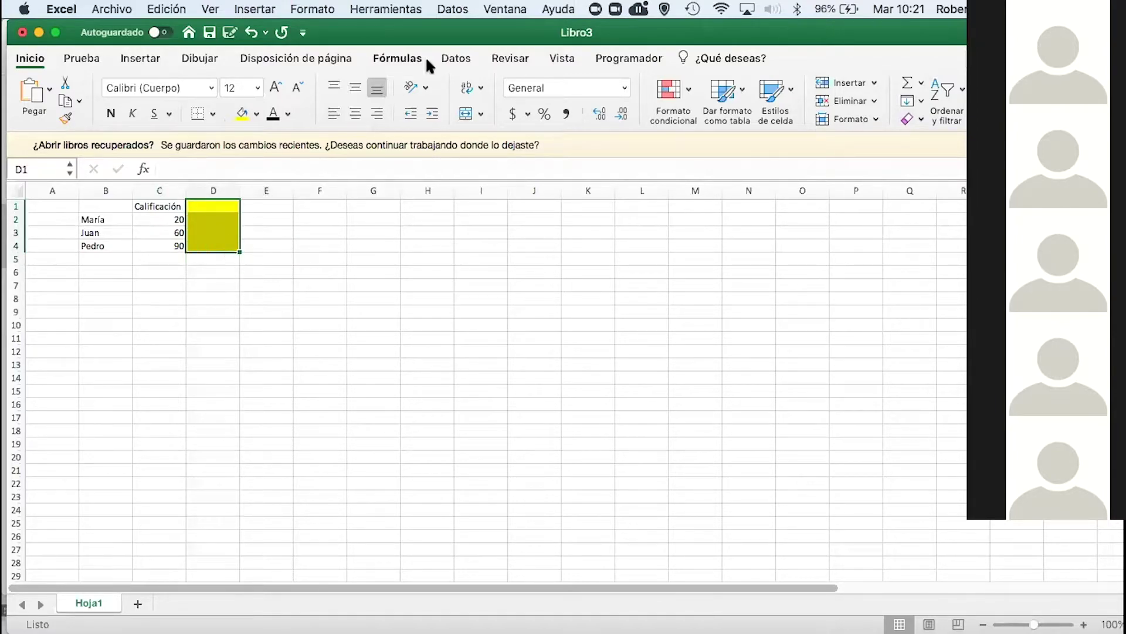
left_click(466, 113)
left_click(233, 169)
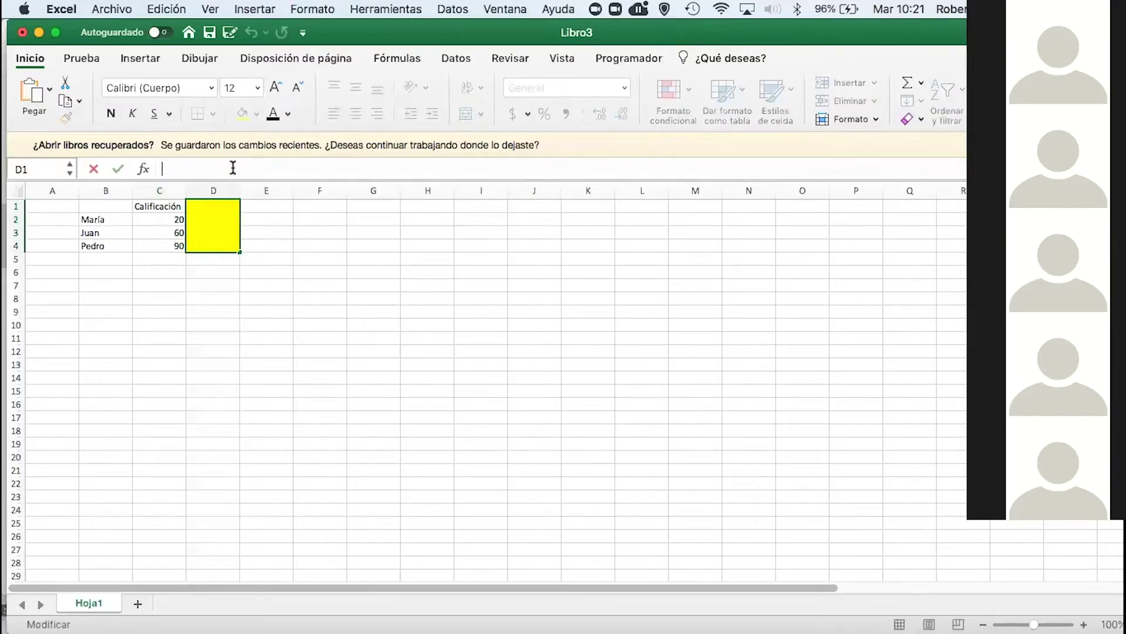
type("12000 al año")
left_click(299, 296)
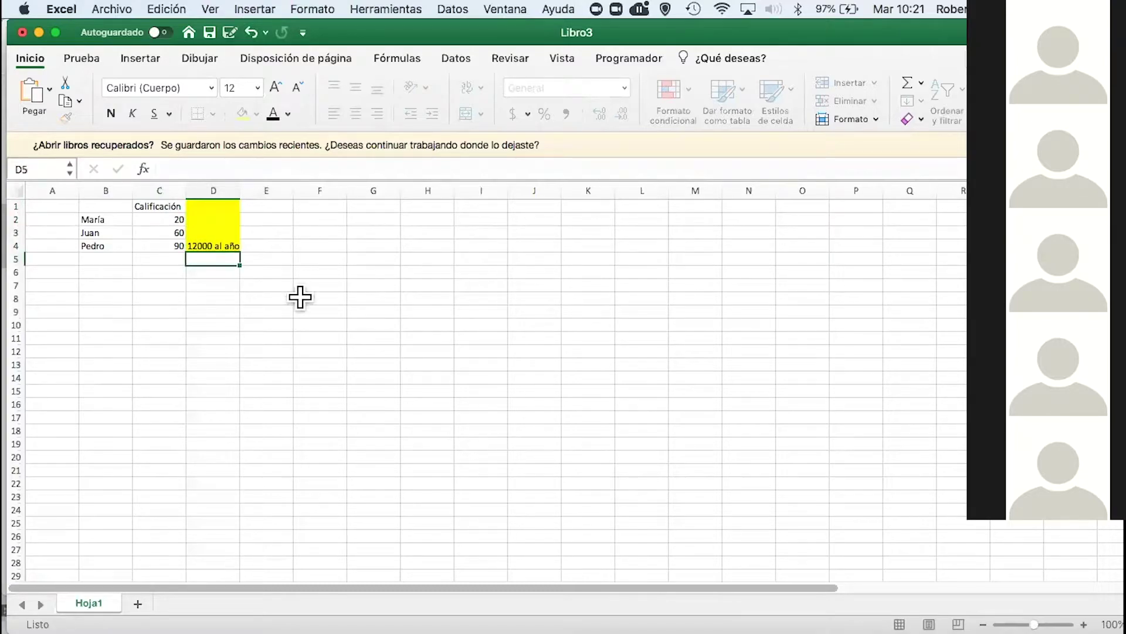
Wrap the text in the yellow merged cell and center it horizontally and vertically
left_click(229, 242)
left_click(355, 114)
left_click(467, 87)
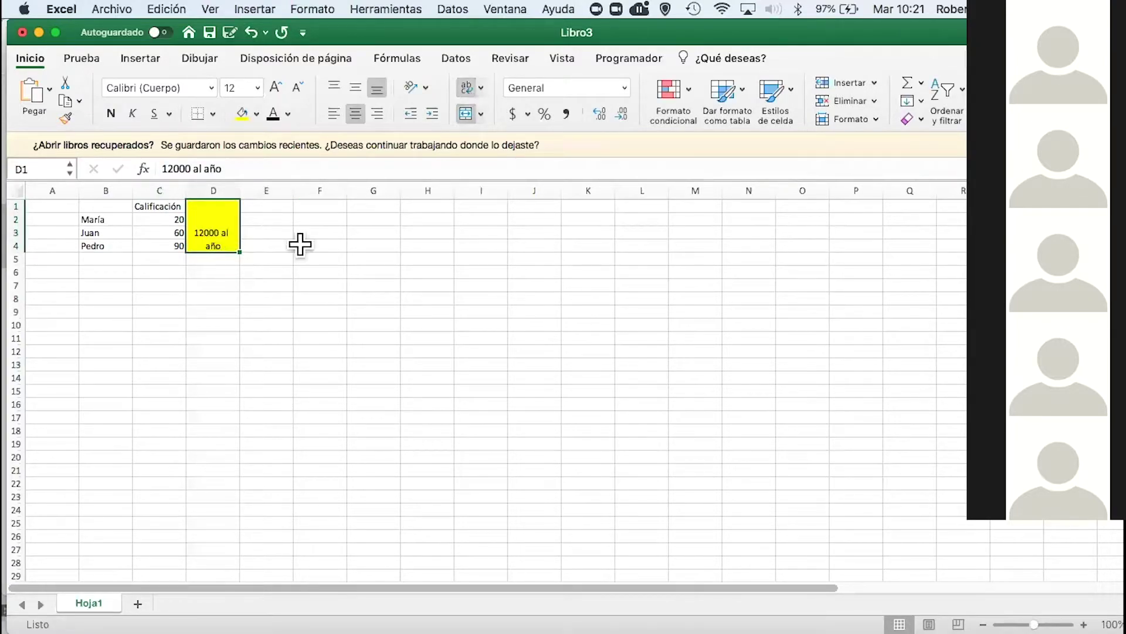
left_click(355, 87)
left_click(304, 233)
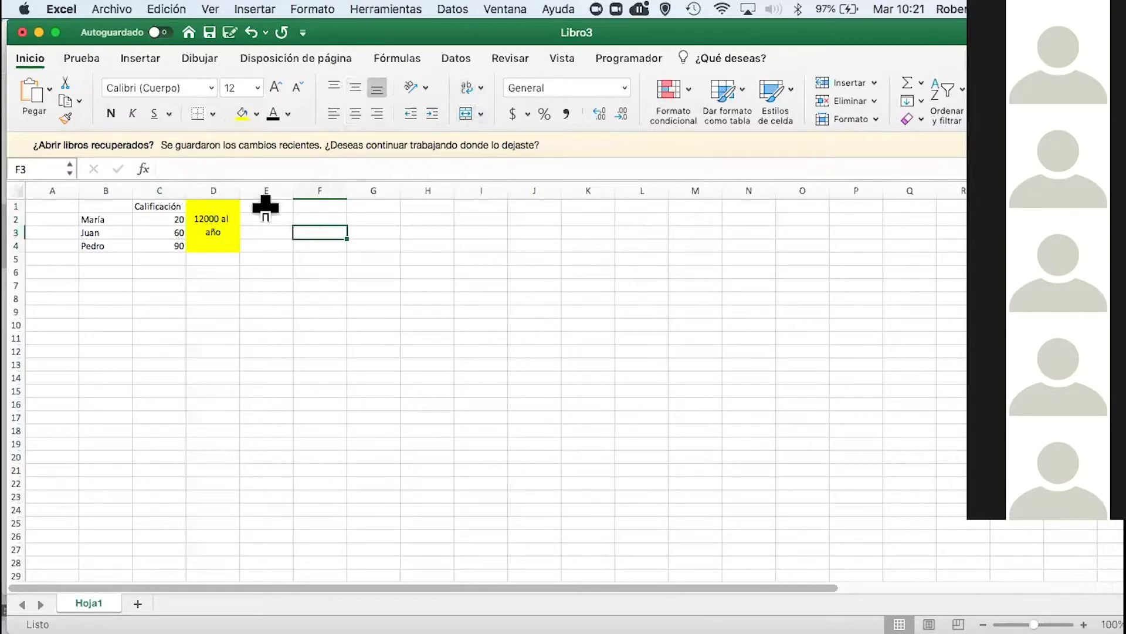
Insert a blank row above row 1 of the table
left_click(255, 205)
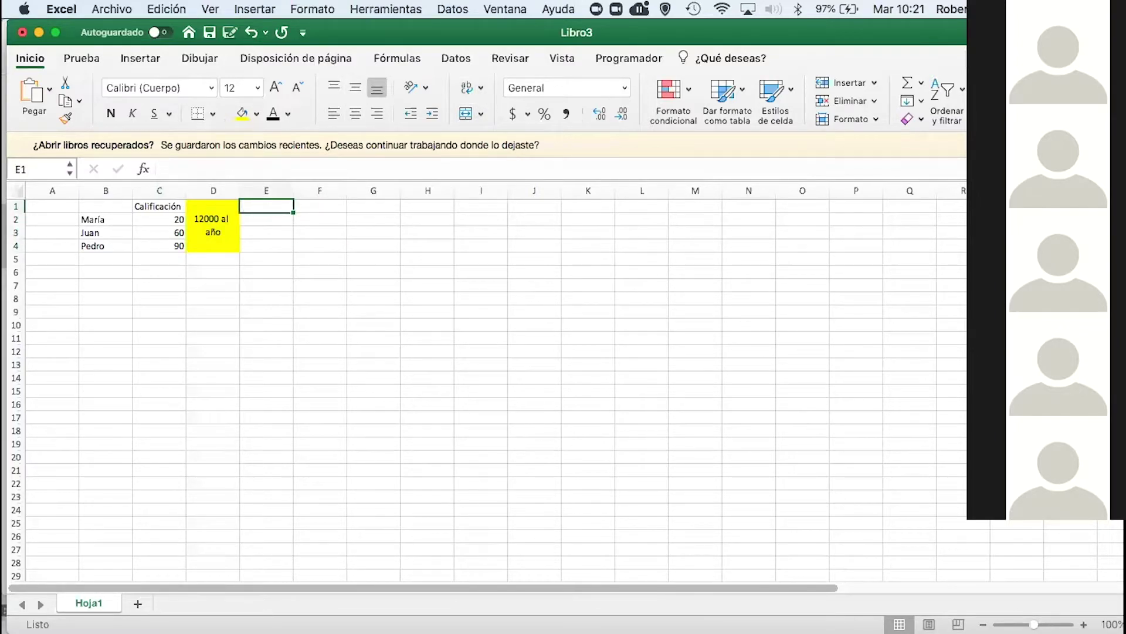
left_click(17, 206)
right_click(17, 207)
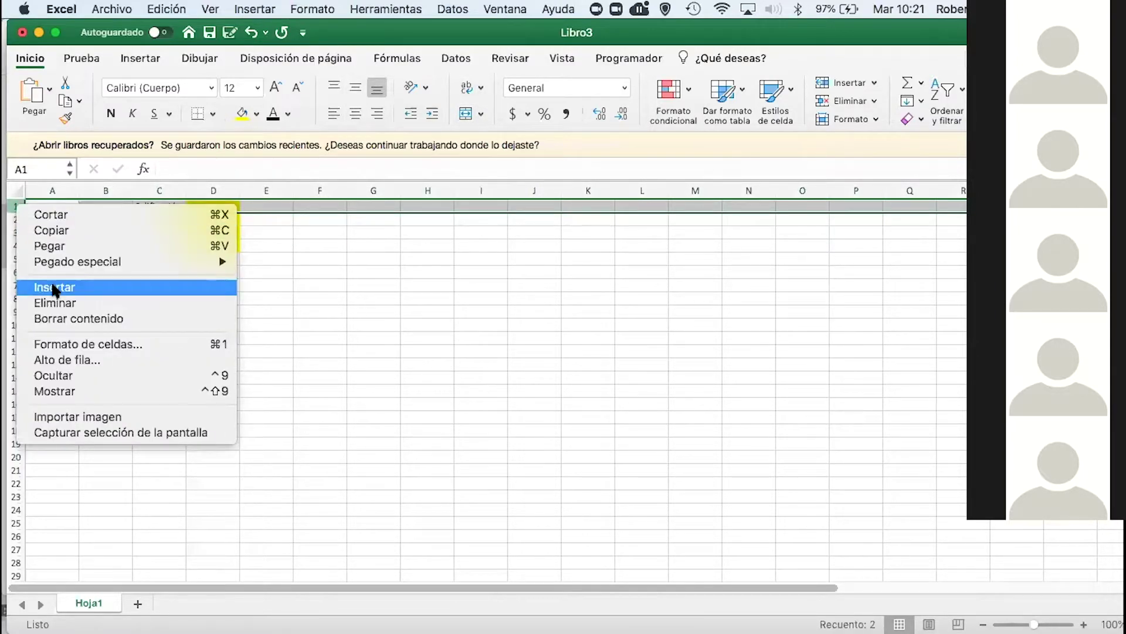
left_click(53, 287)
Enter the heading "Calificación después de la beca" in cell E2 and widen column E to fit it
left_click(258, 217)
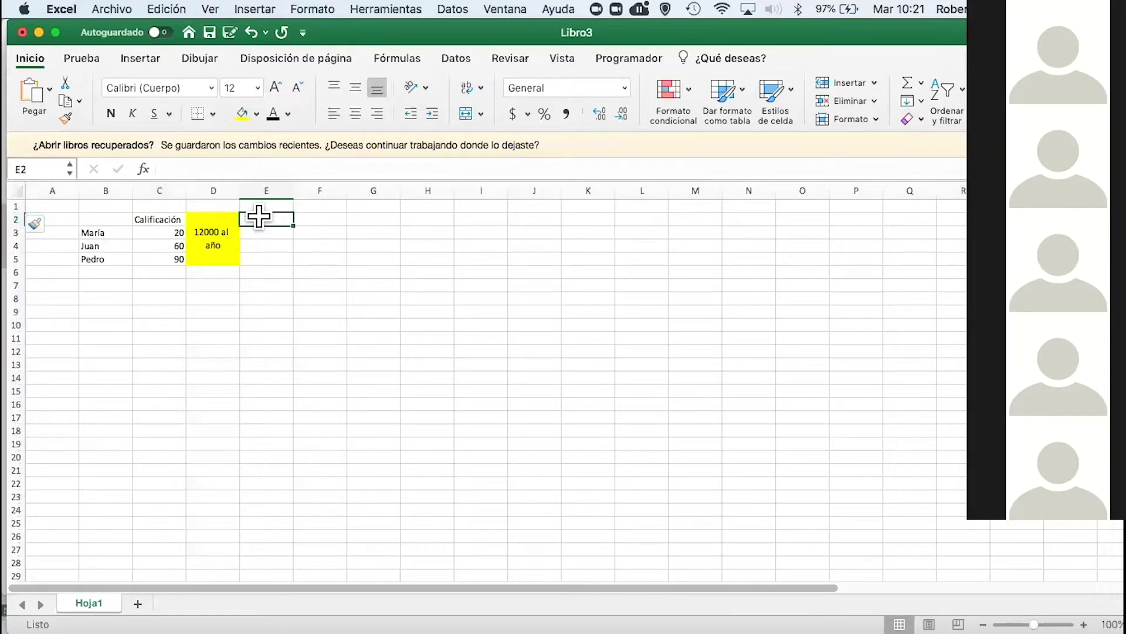
type("Calif")
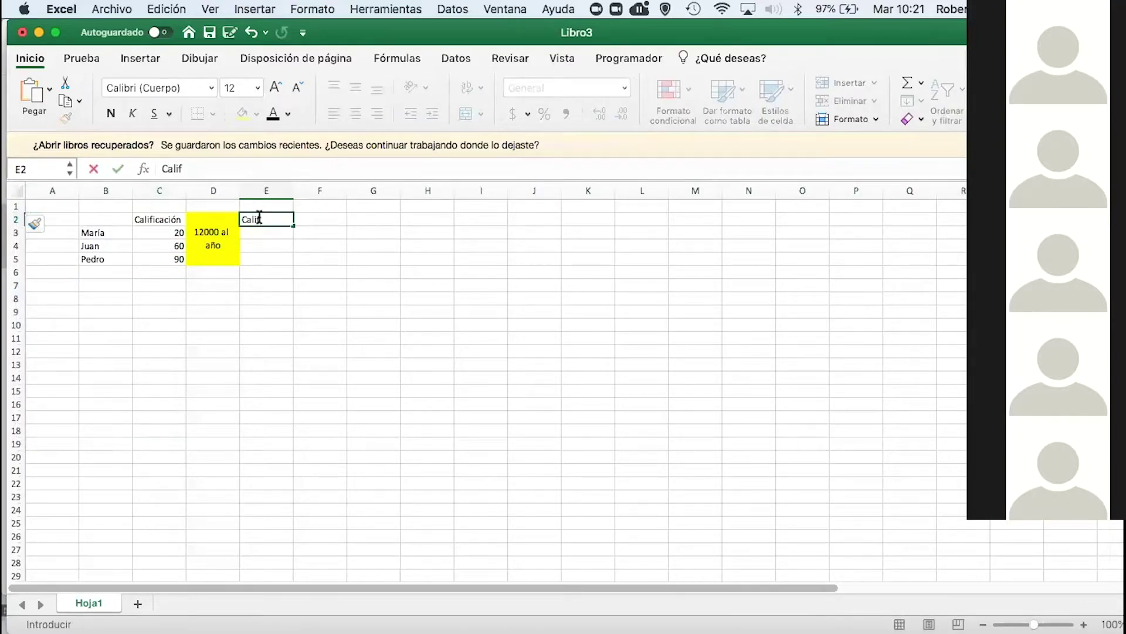
type("ac")
key("BackSpace")
type("ación después de la beca")
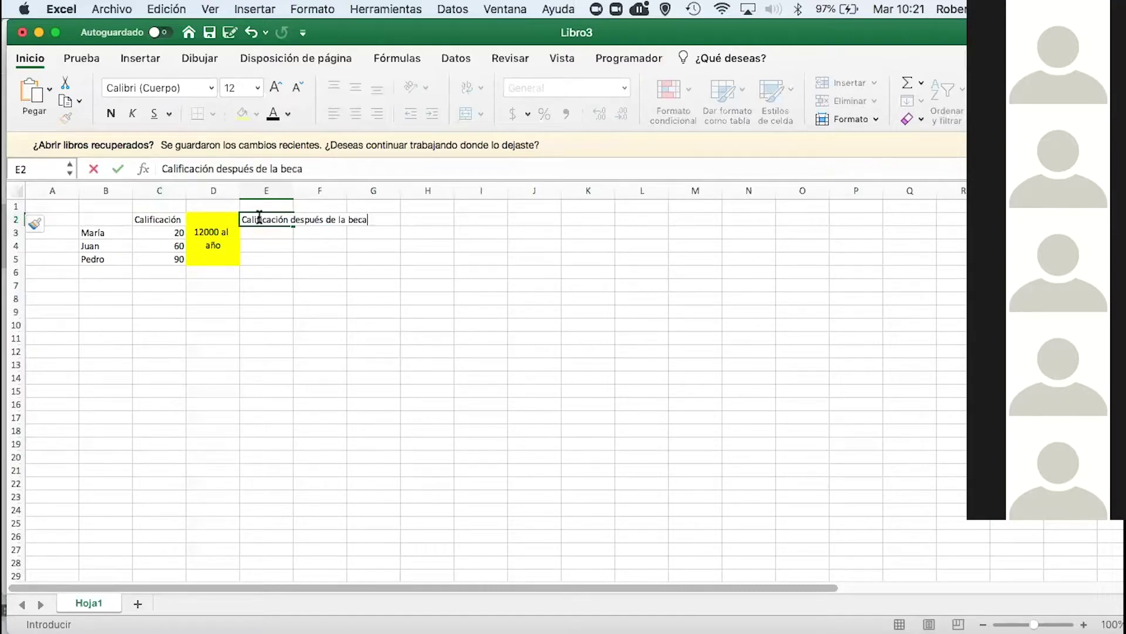
key("Return")
left_click(259, 218)
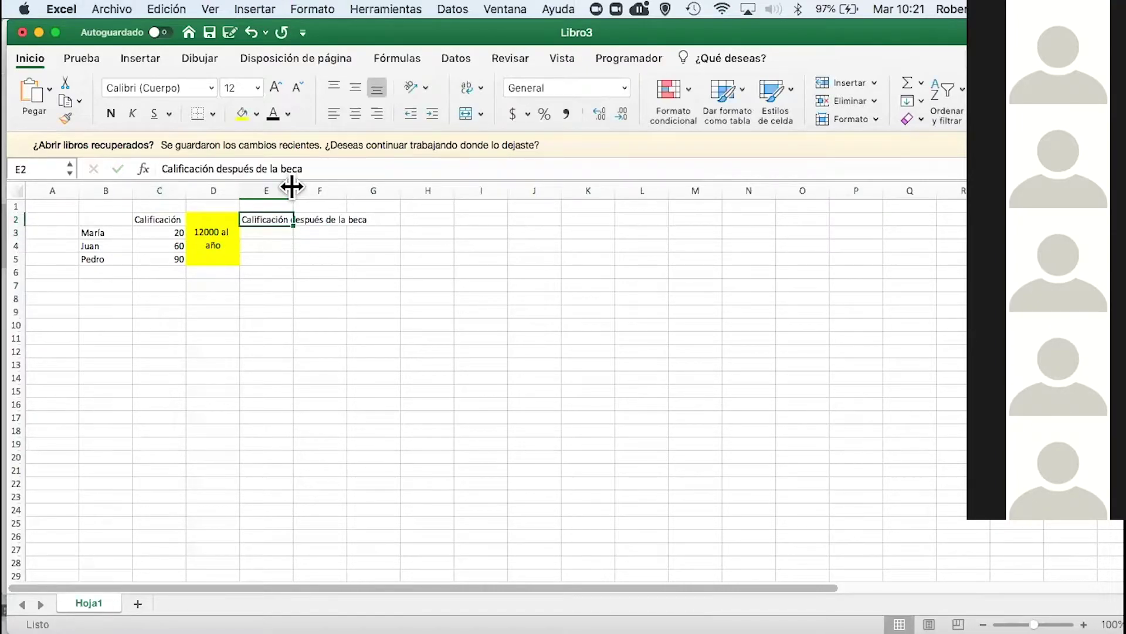
left_click_drag(294, 191, 370, 211)
Enter the scores after the scholarship in cells E3 to E5: 50, 80 and 100
left_click(295, 232)
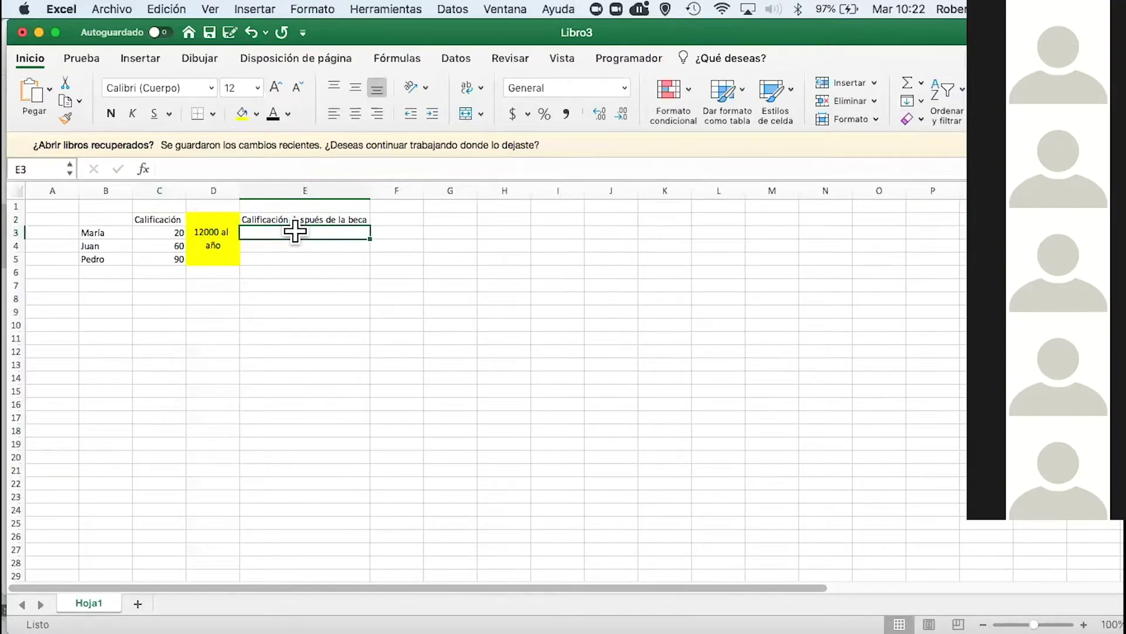
type("50")
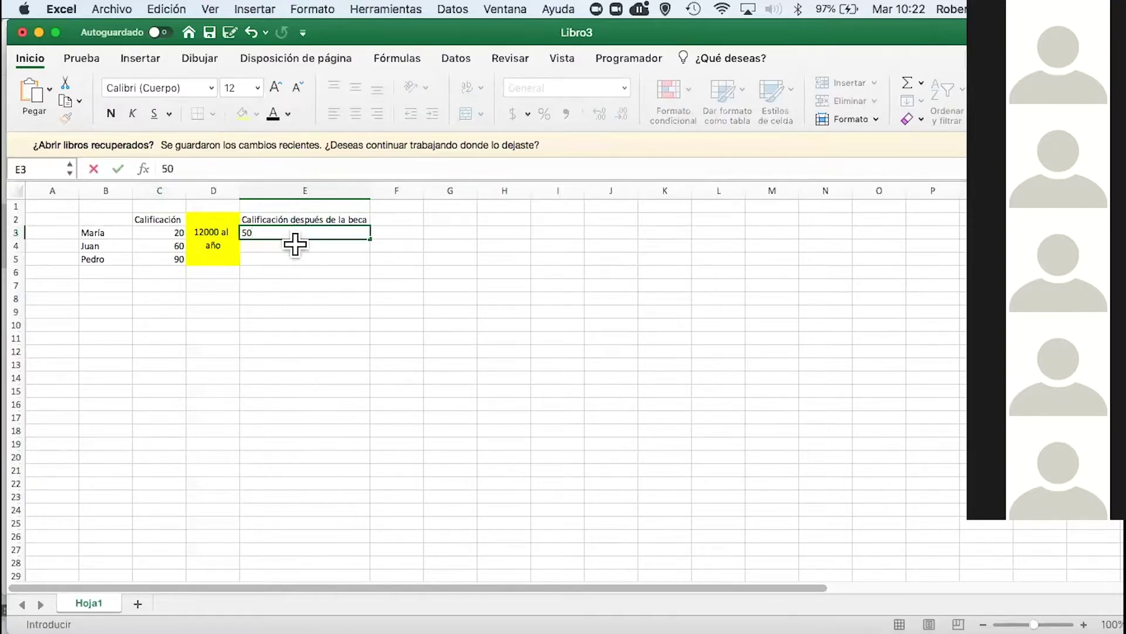
left_click(295, 245)
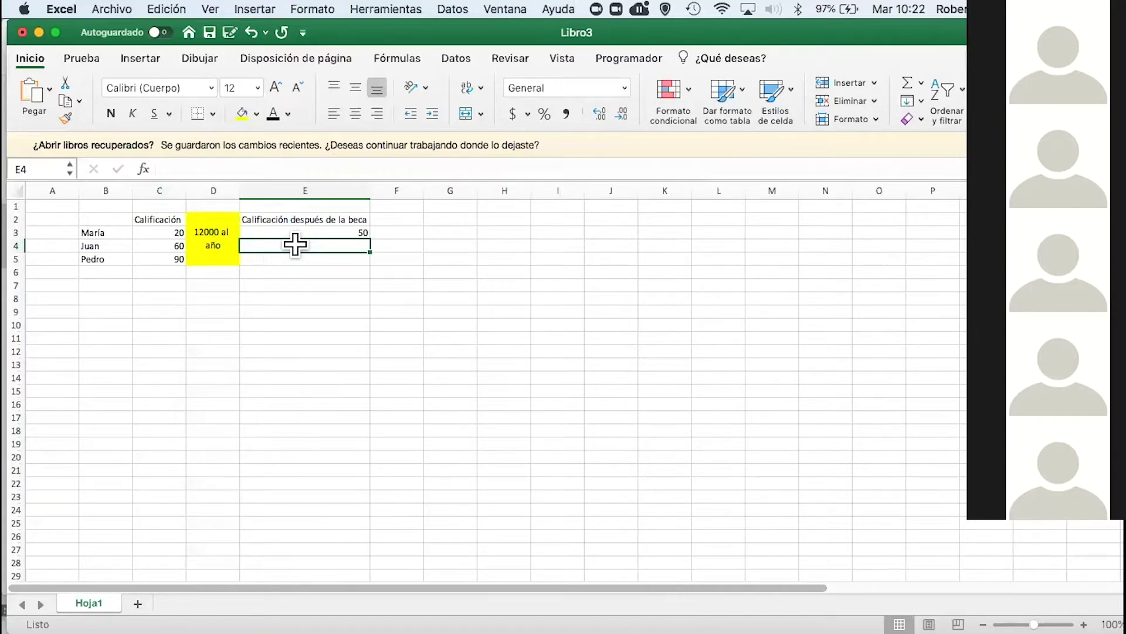
type("80")
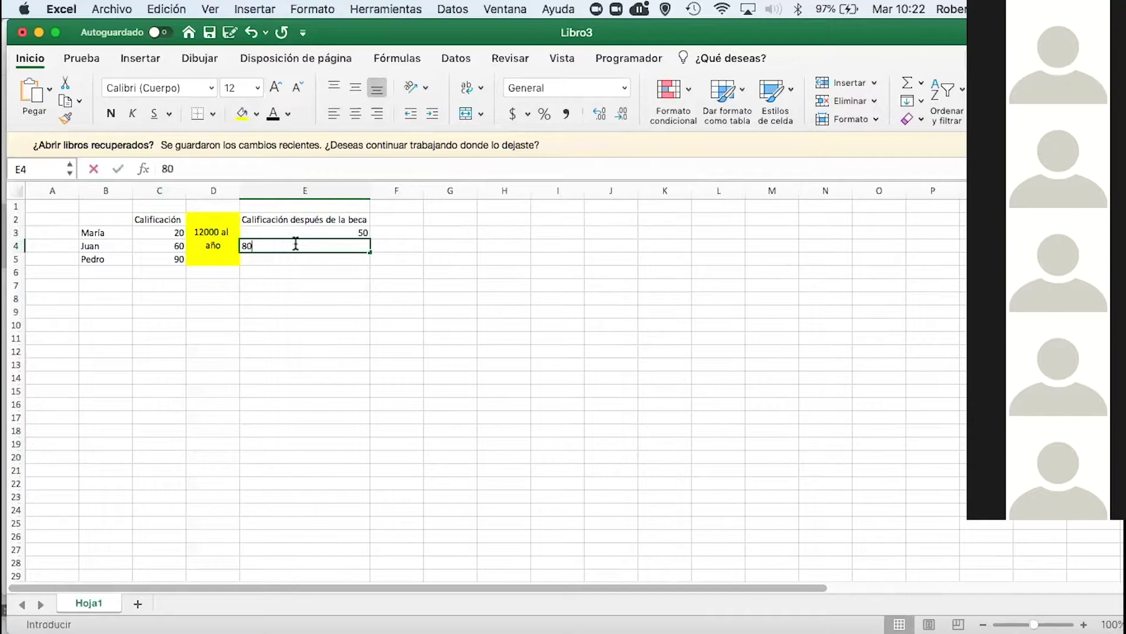
key("BackSpace")
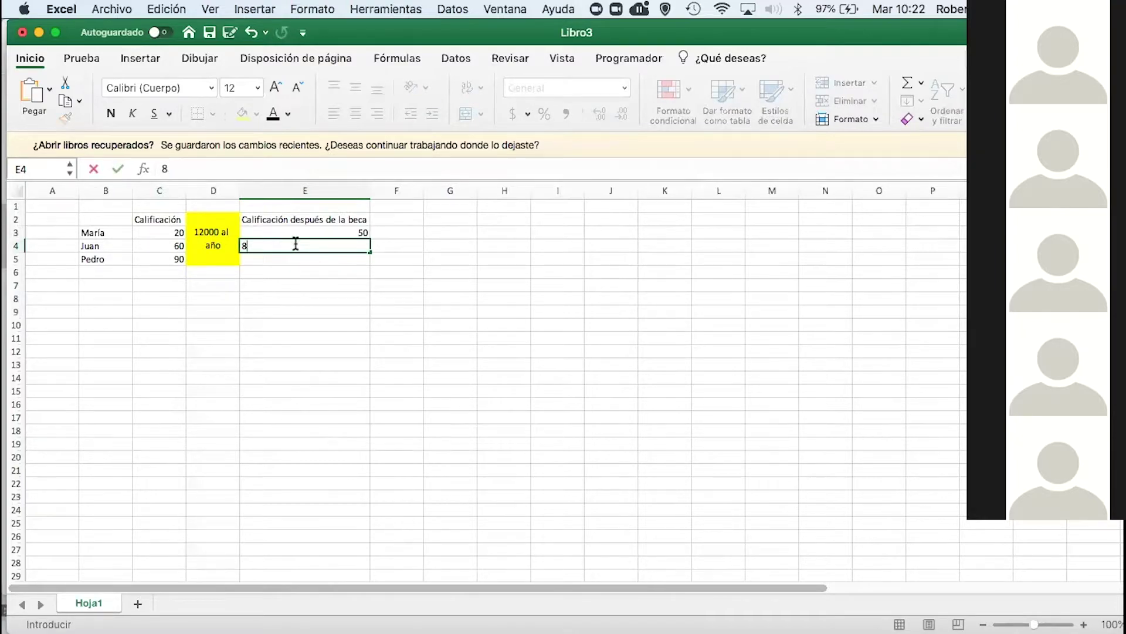
key("BackSpace")
type("80")
key("Return")
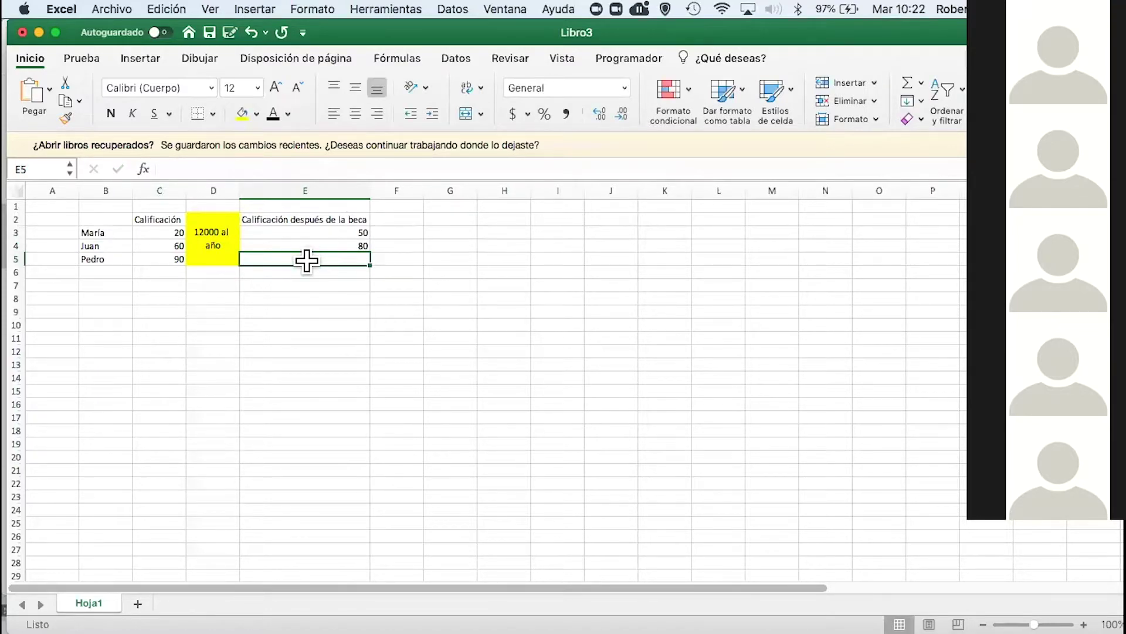
type("100")
key("Return")
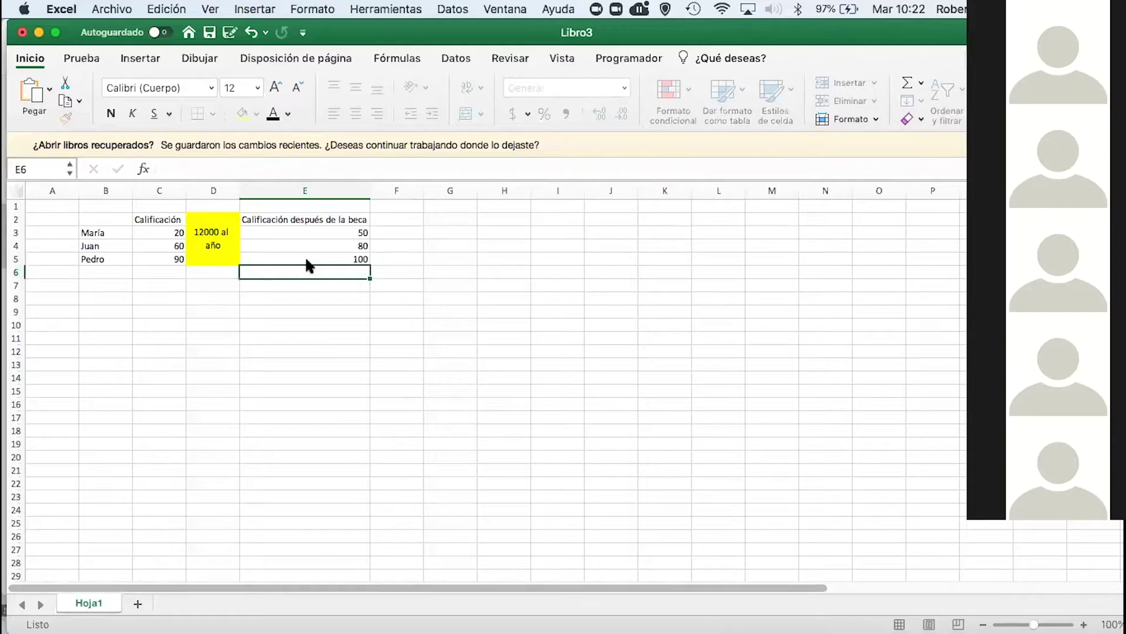
left_click(364, 300)
Enter the heading "Resultado" in cell F2
left_click(403, 218)
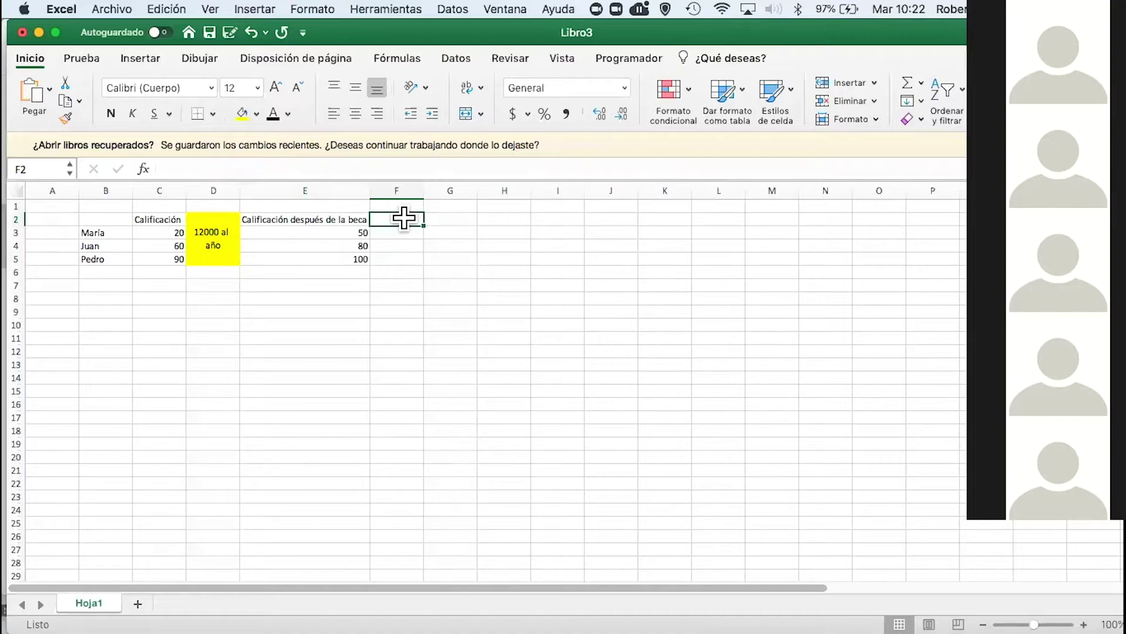
type("Resultado")
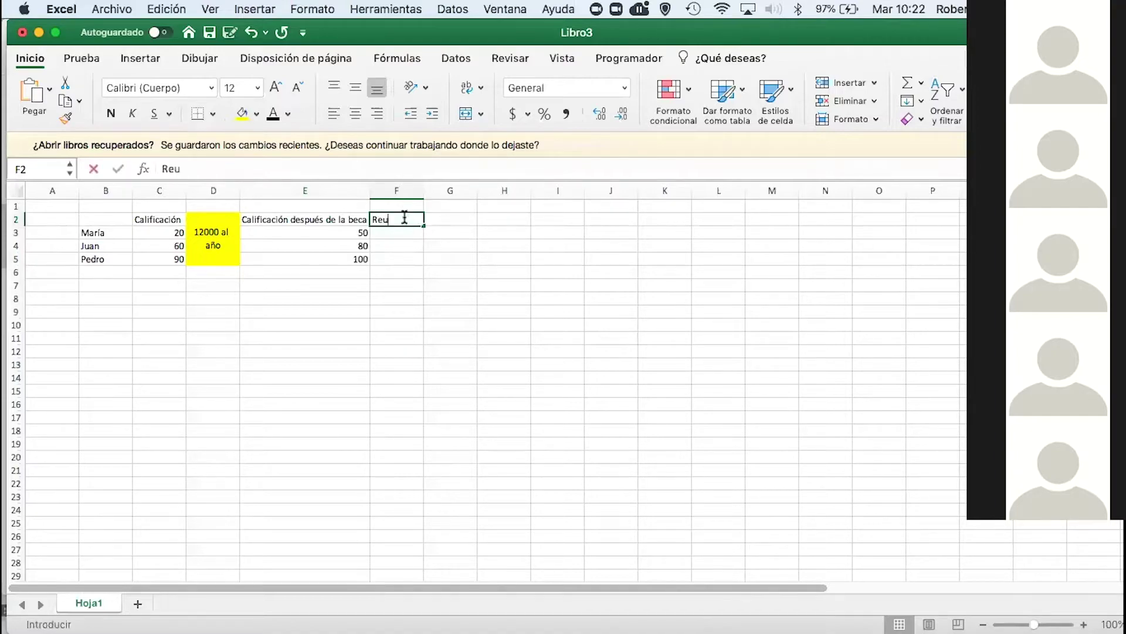
key("Return")
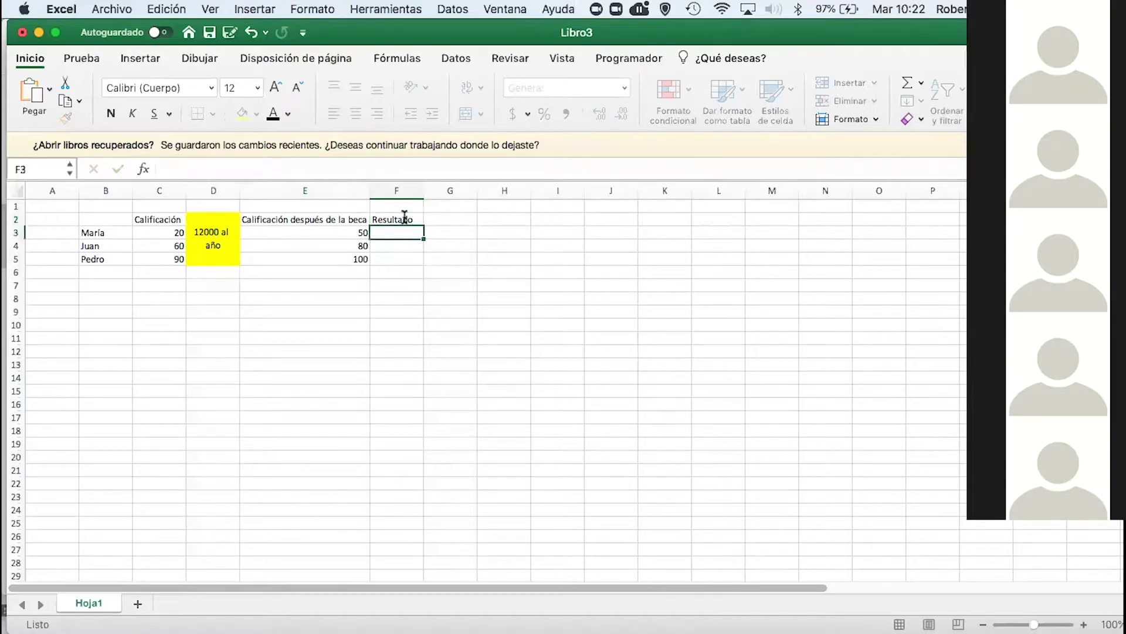
Calculate the score difference in F3 with the formula =E3-C3 and fill it down to F5
type("=")
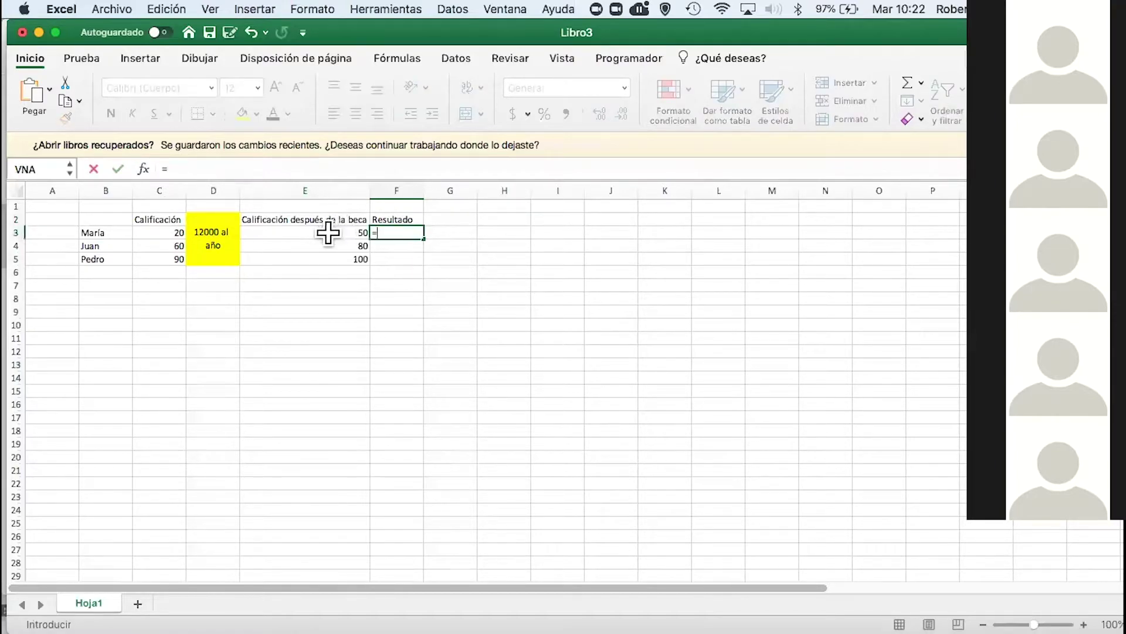
left_click(328, 233)
type("-")
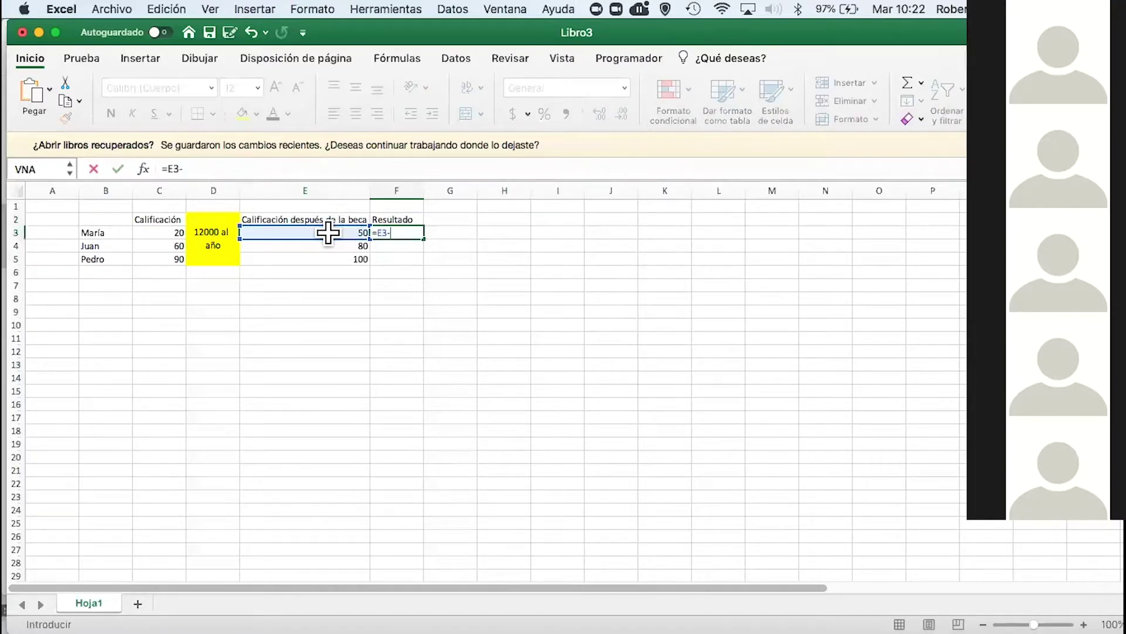
left_click(164, 232)
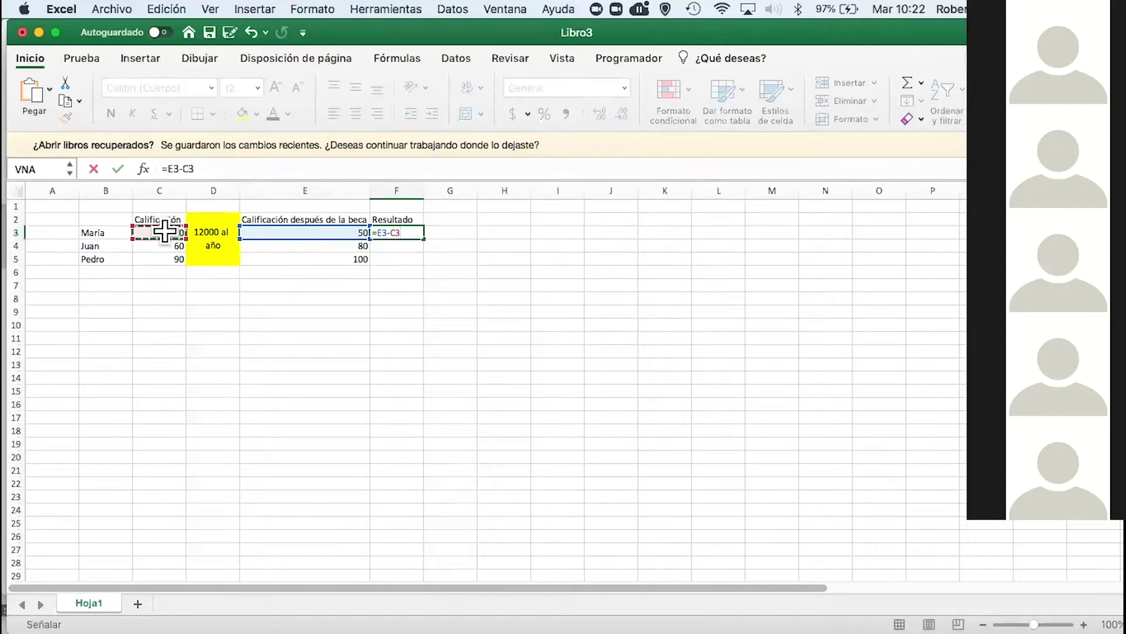
key("Return")
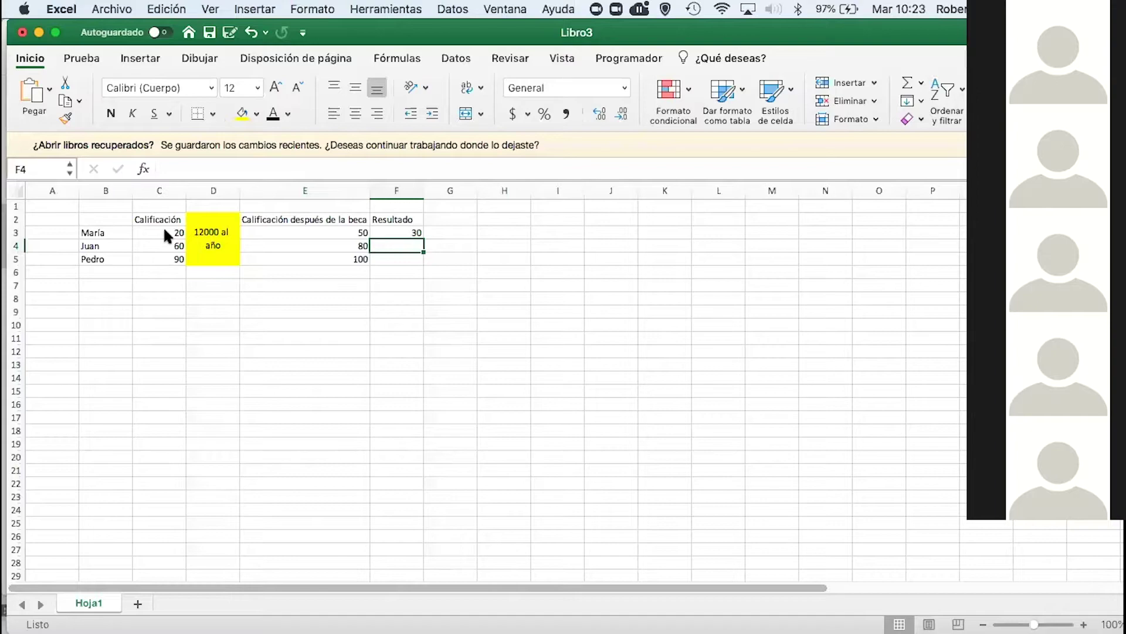
left_click(409, 234)
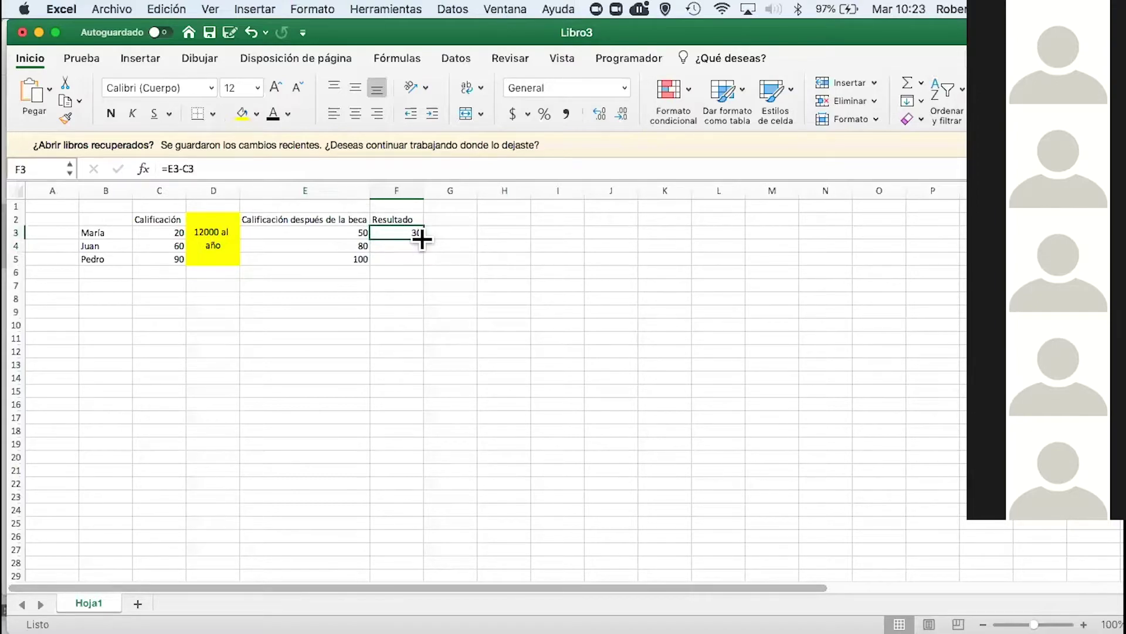
left_click_drag(423, 238, 422, 265)
left_click(427, 260)
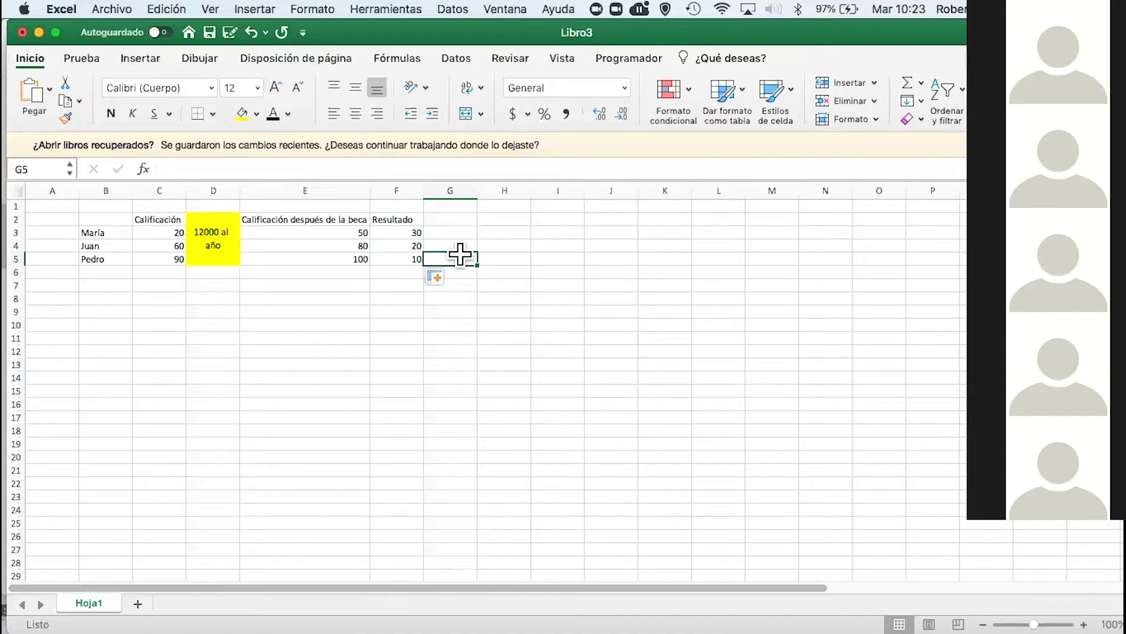
Change Juan's score after the scholarship in cell E4 to 90
left_click(338, 244)
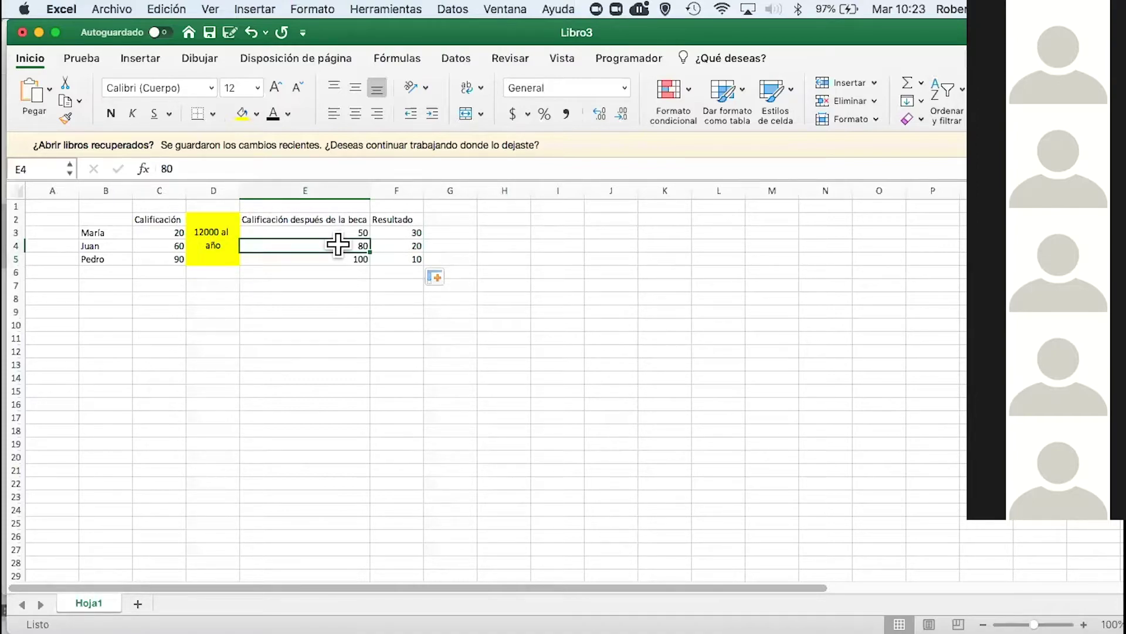
type("90")
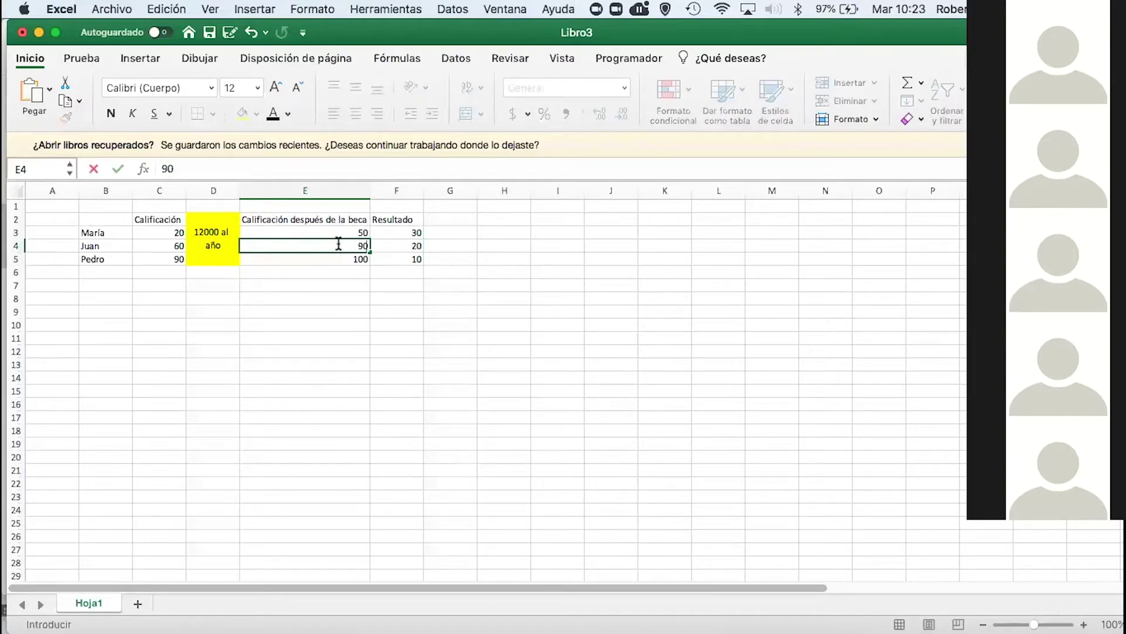
key("Return")
left_click(355, 283)
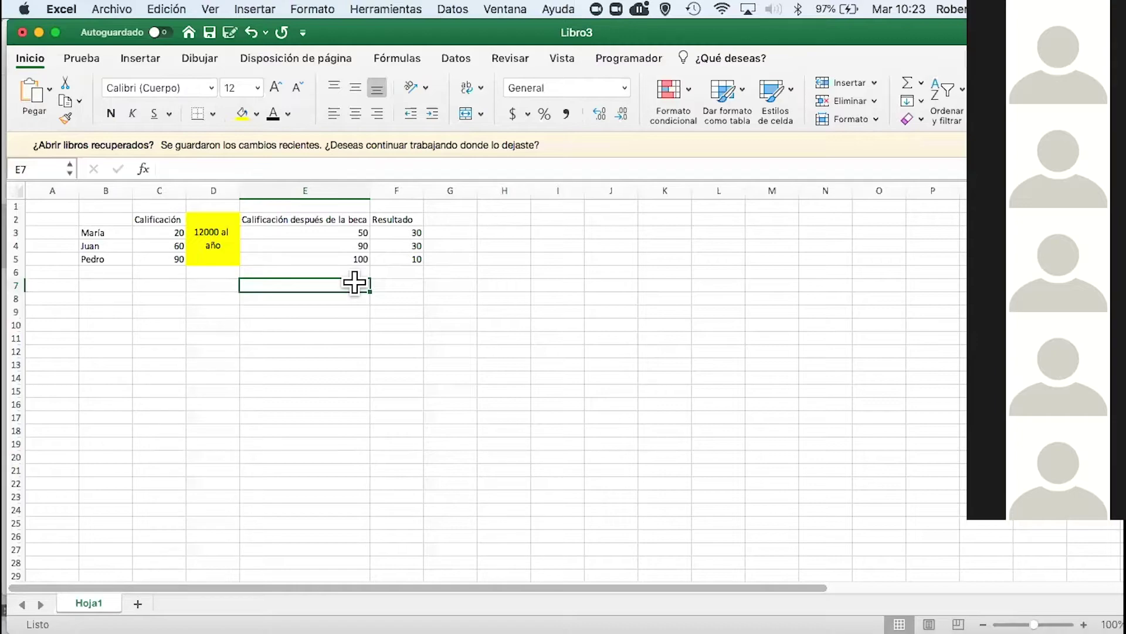
Begin a formula in cell G3 with "=("
left_click(455, 220)
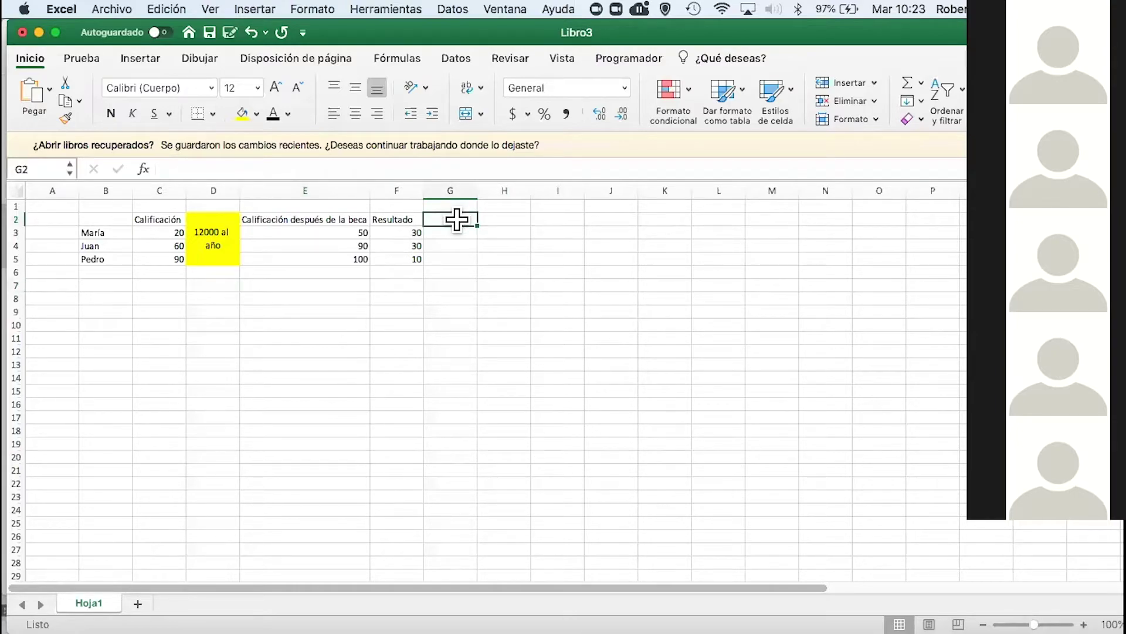
left_click(420, 169)
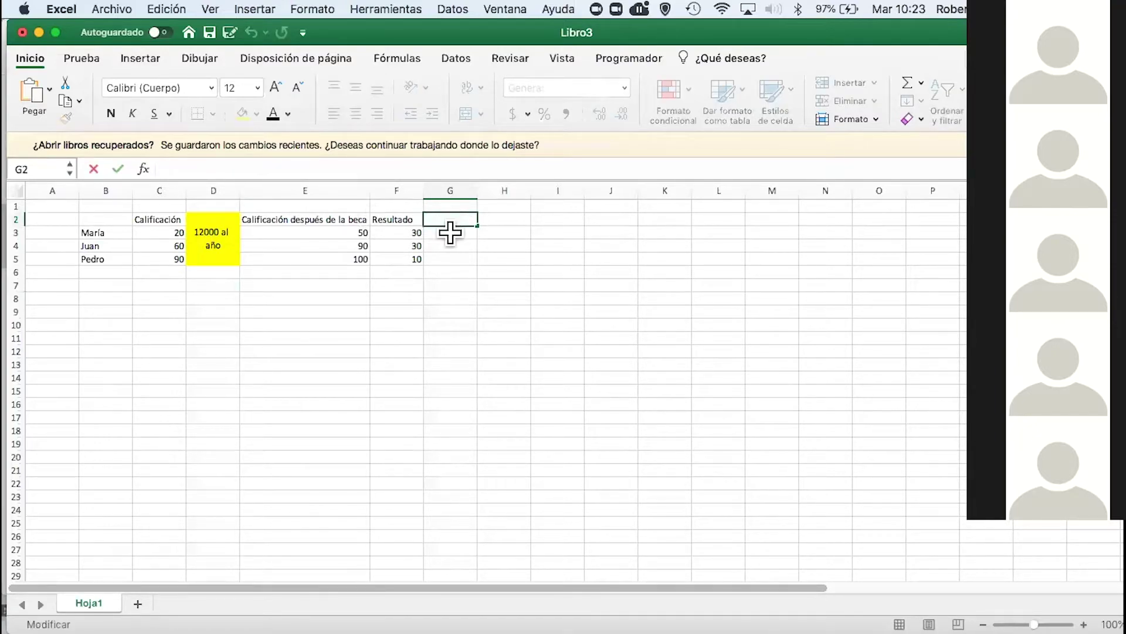
left_click(450, 232)
type("=")
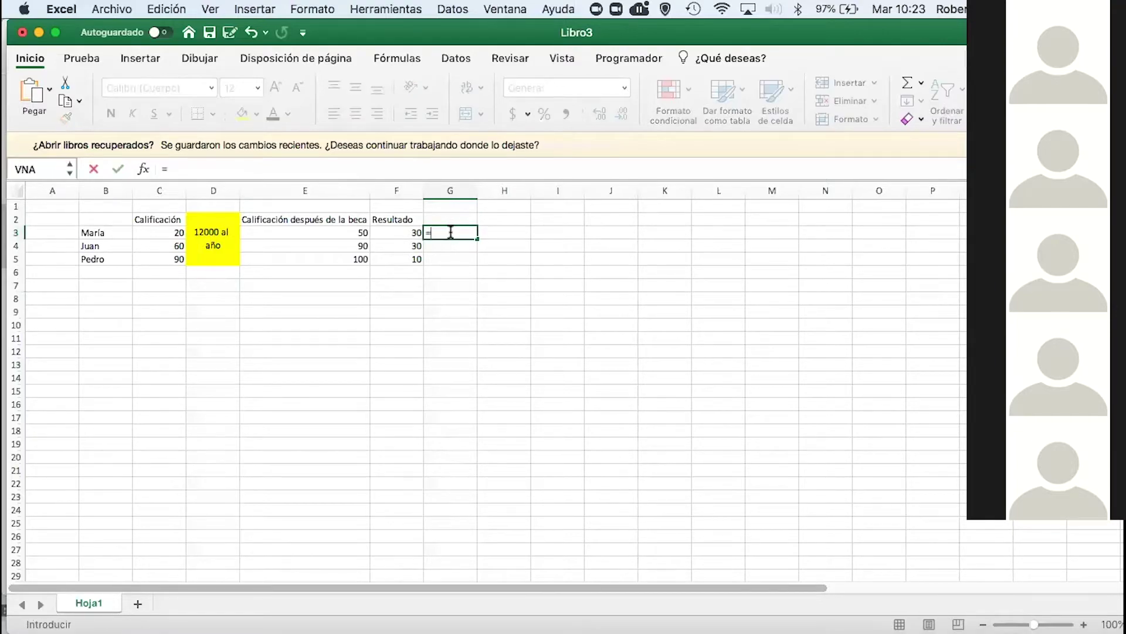
type("(")
Switch to the Keynote presentation, add a blank slide and move it ahead of the tools list slide as slide 3
key("super+Tab")
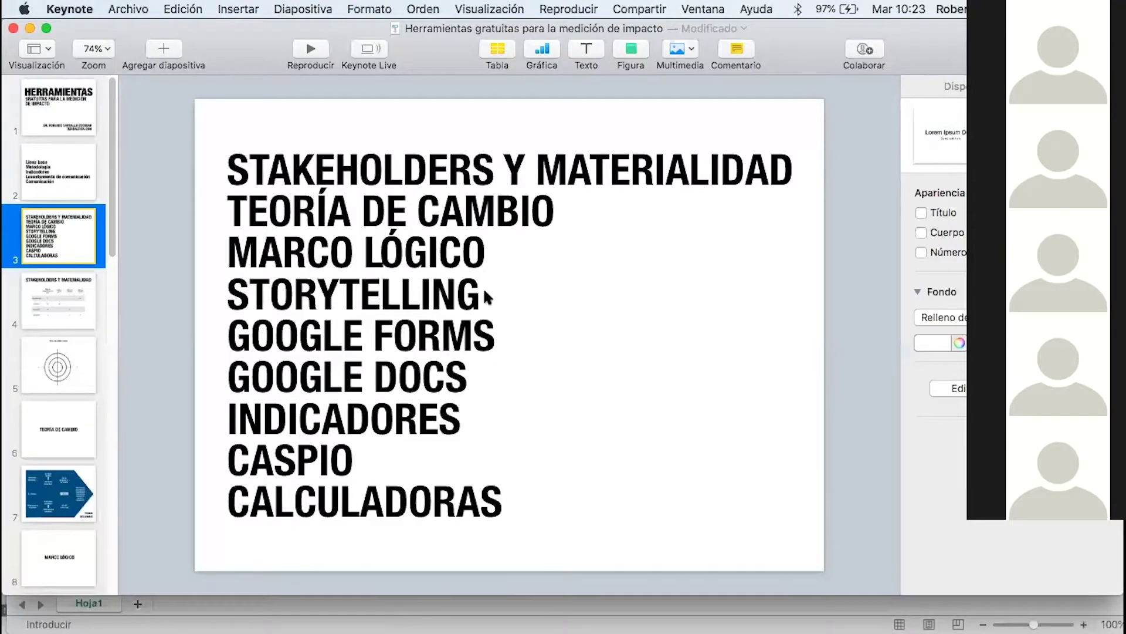
left_click(483, 287)
left_click(172, 48)
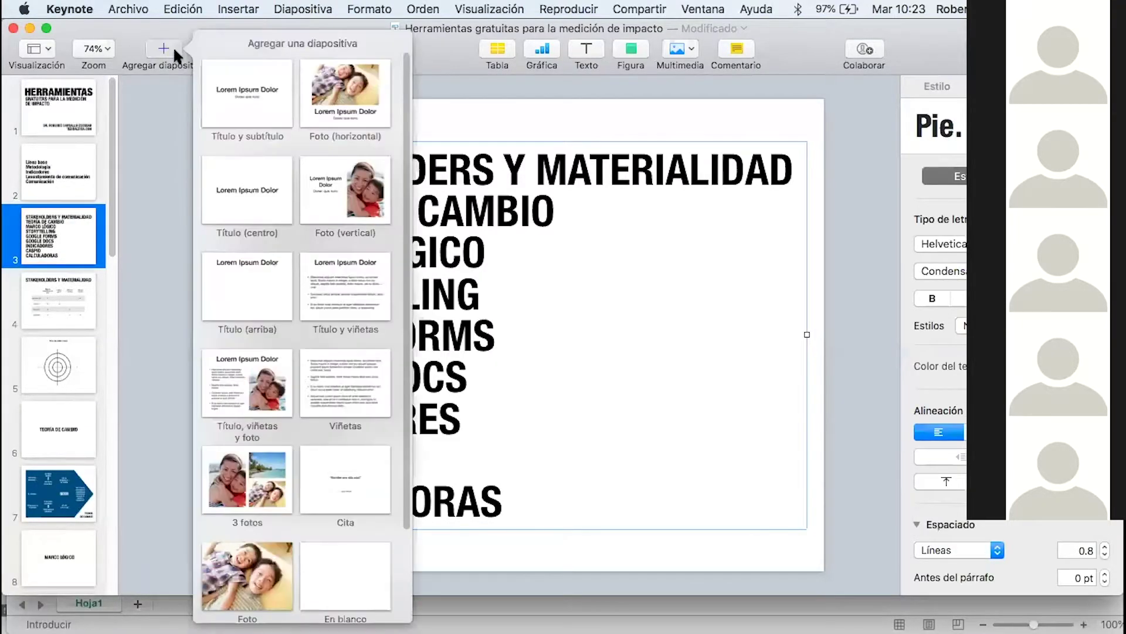
left_click(361, 541)
left_click_drag(59, 289, 57, 229)
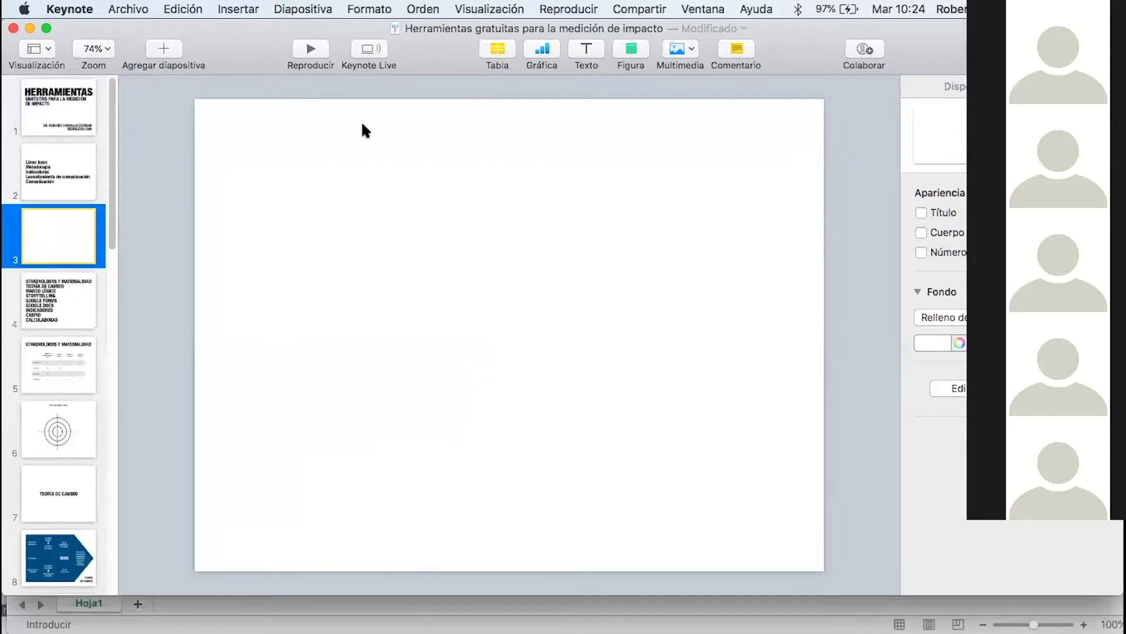
Add a text box to the blank slide, move it left of the slide's center and open its text for editing
left_click(594, 43)
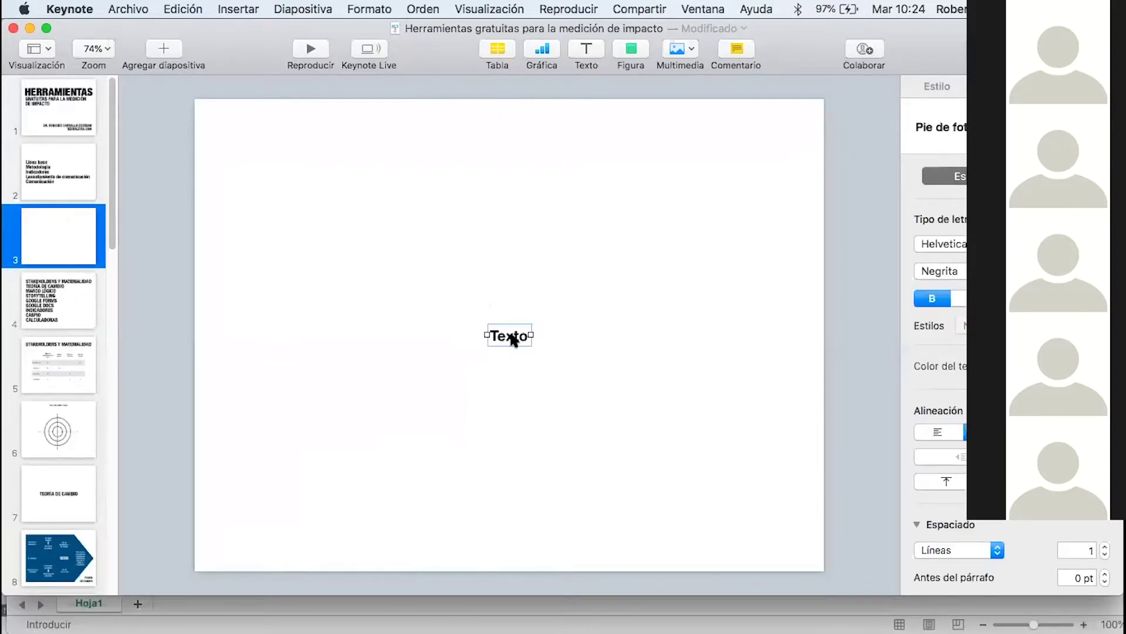
left_click_drag(513, 339, 422, 337)
double_click(418, 337)
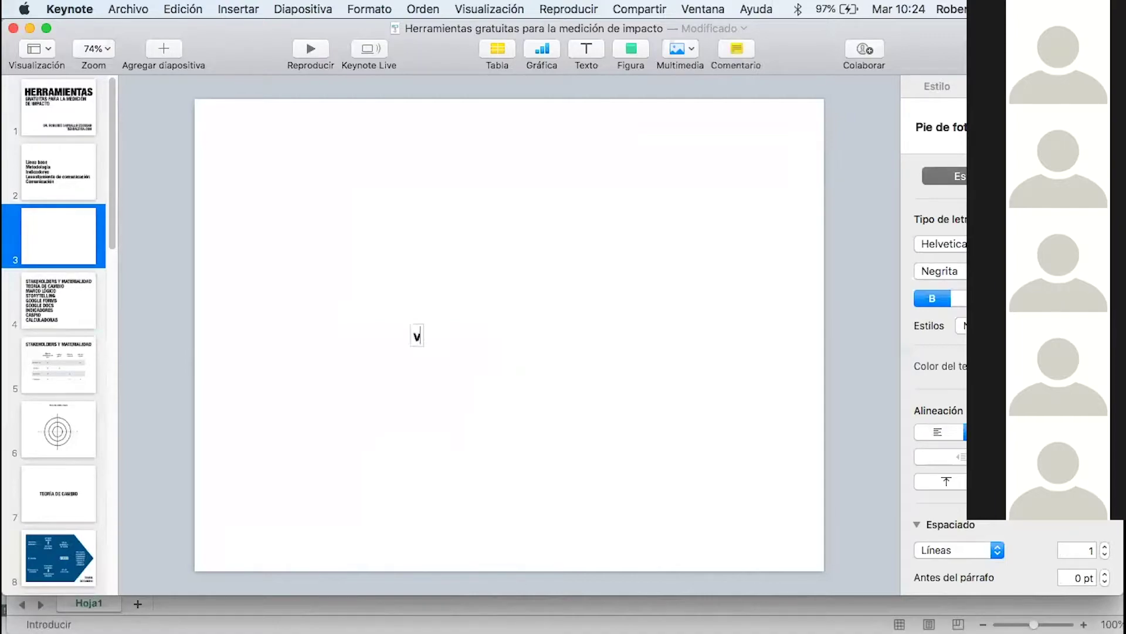
Write "valor final/valor inicial - Valor incial/valor inicial" in the text box
type("valor b")
key("BackSpace")
type("gina")
key("BackSpace")
key("BackSpace")
key("BackSpace")
key("BackSpace")
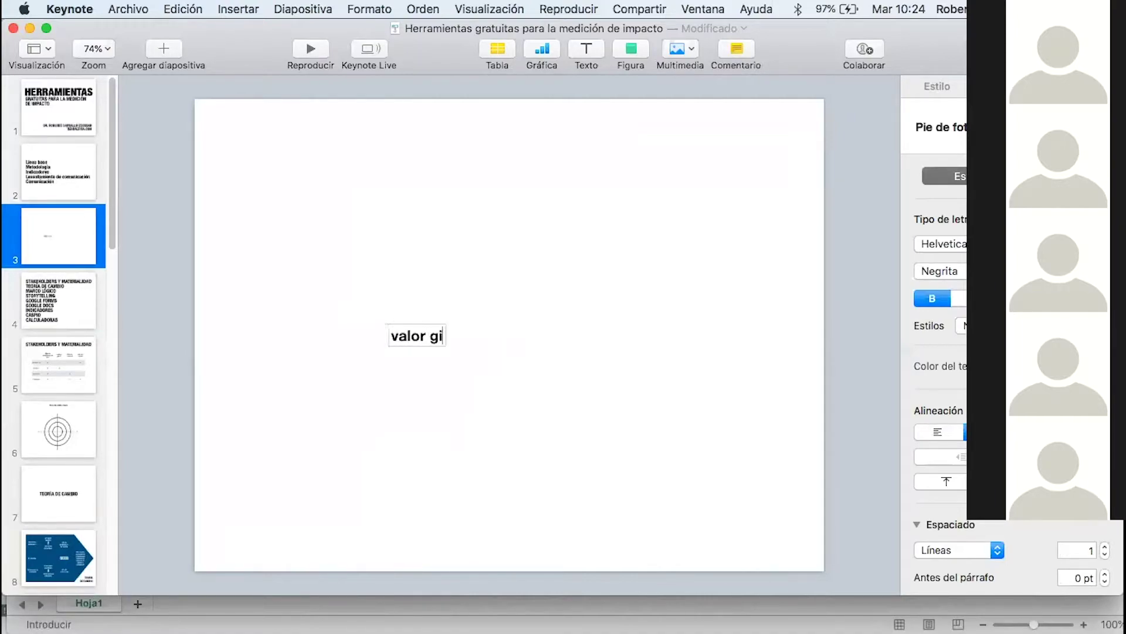
type("final/valor")
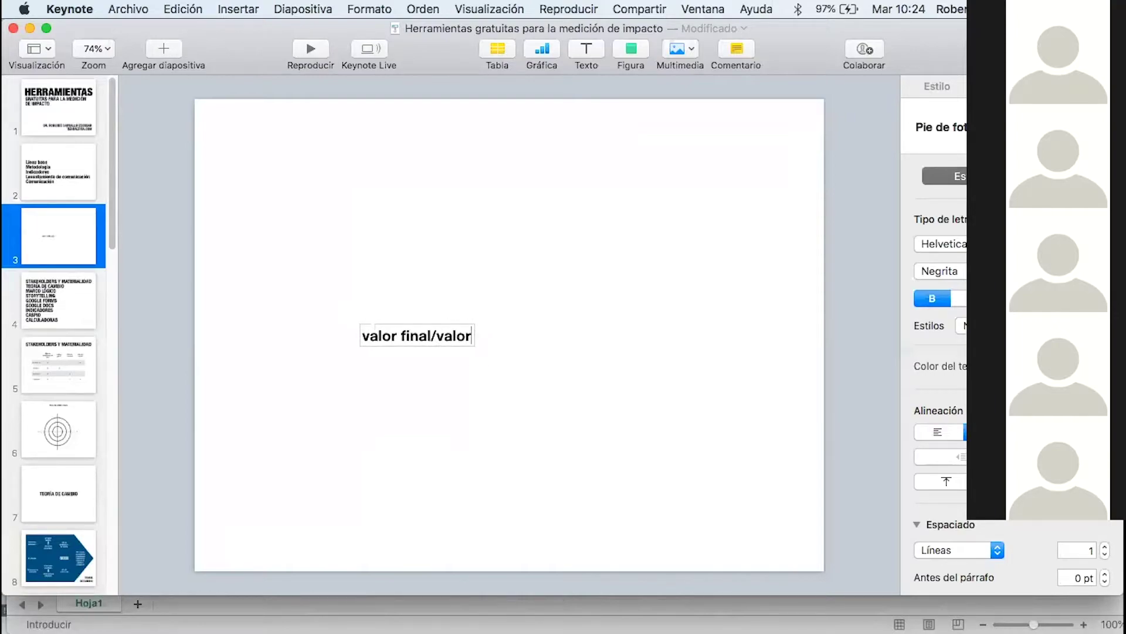
type(" inicial")
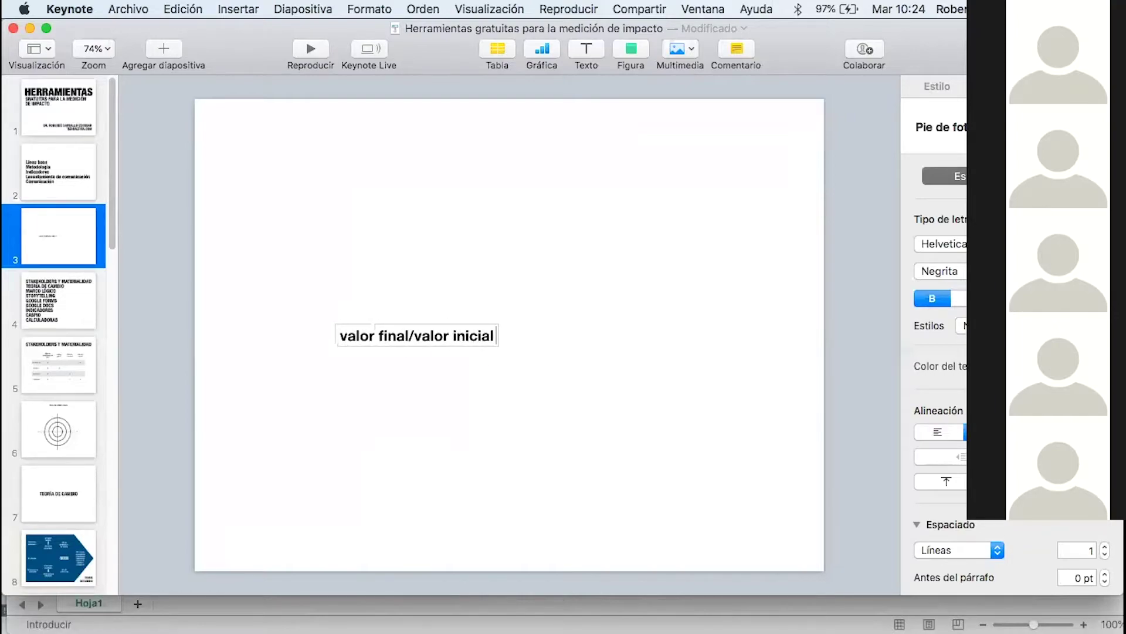
type(" - Valor")
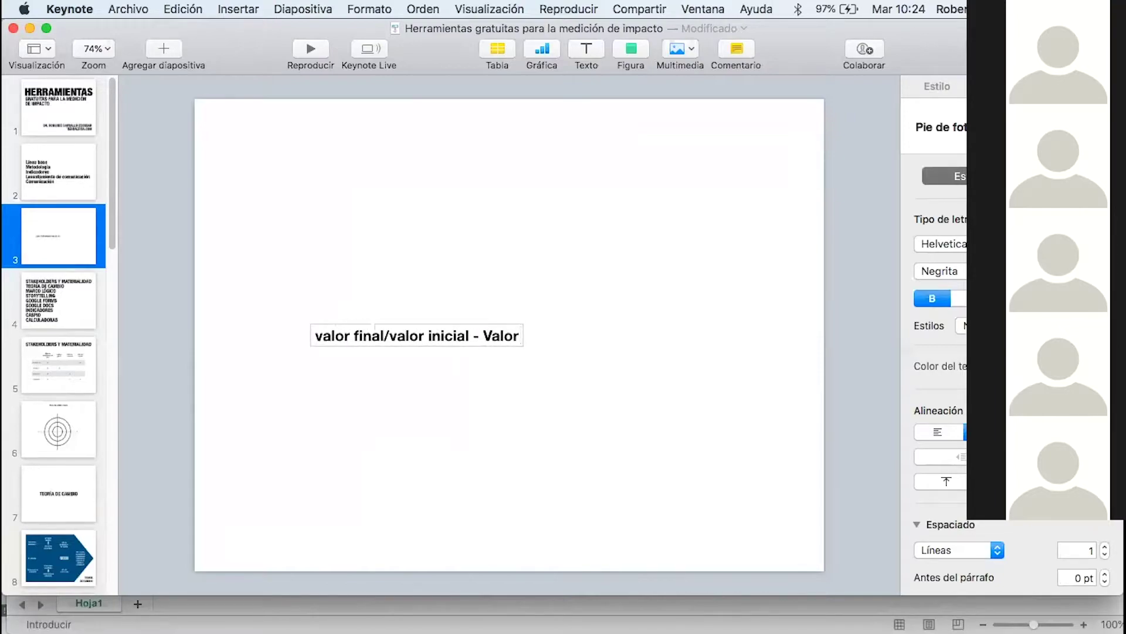
type(" incial")
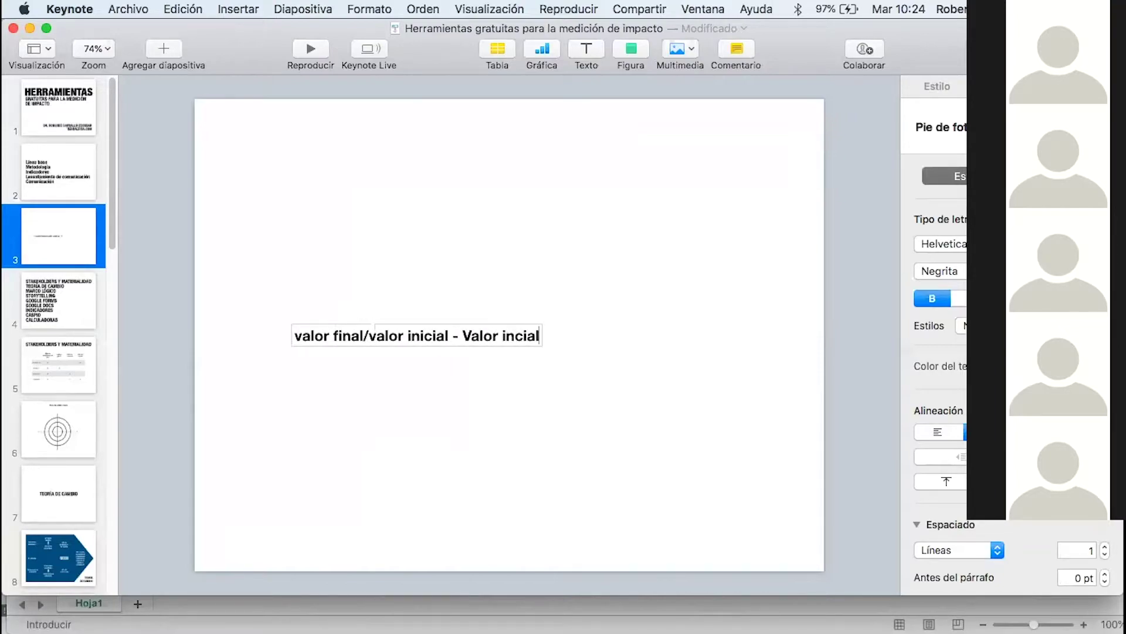
type("/valor inicial")
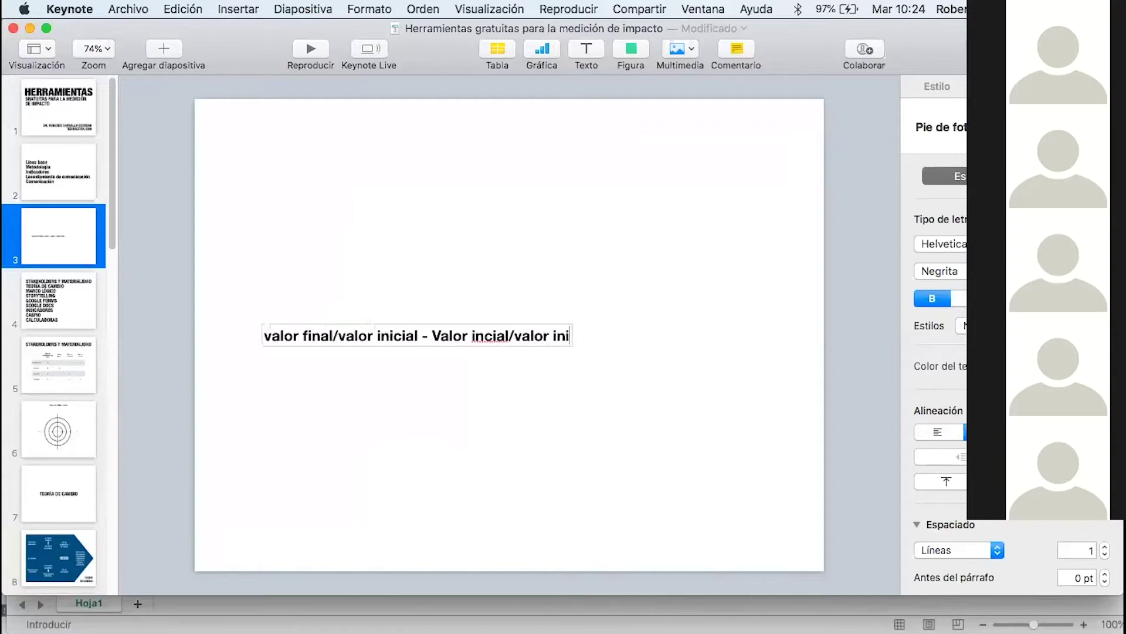
Enclose the whole expression in parentheses and append "*100" after it
type(")")
left_click(249, 335)
type("(")
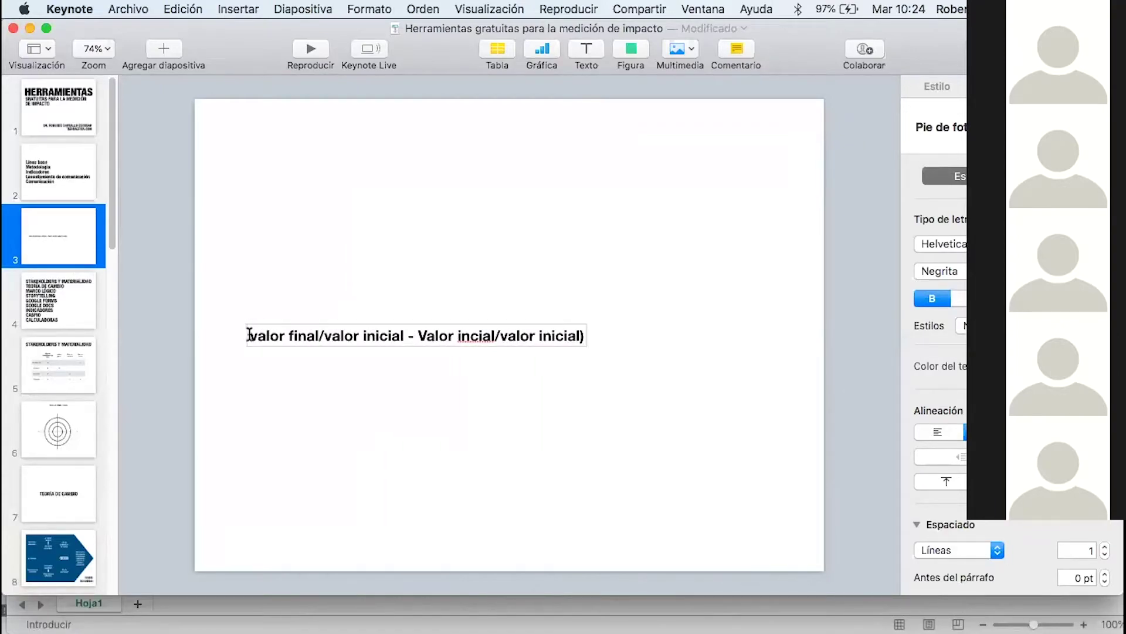
left_click(586, 335)
type("*100")
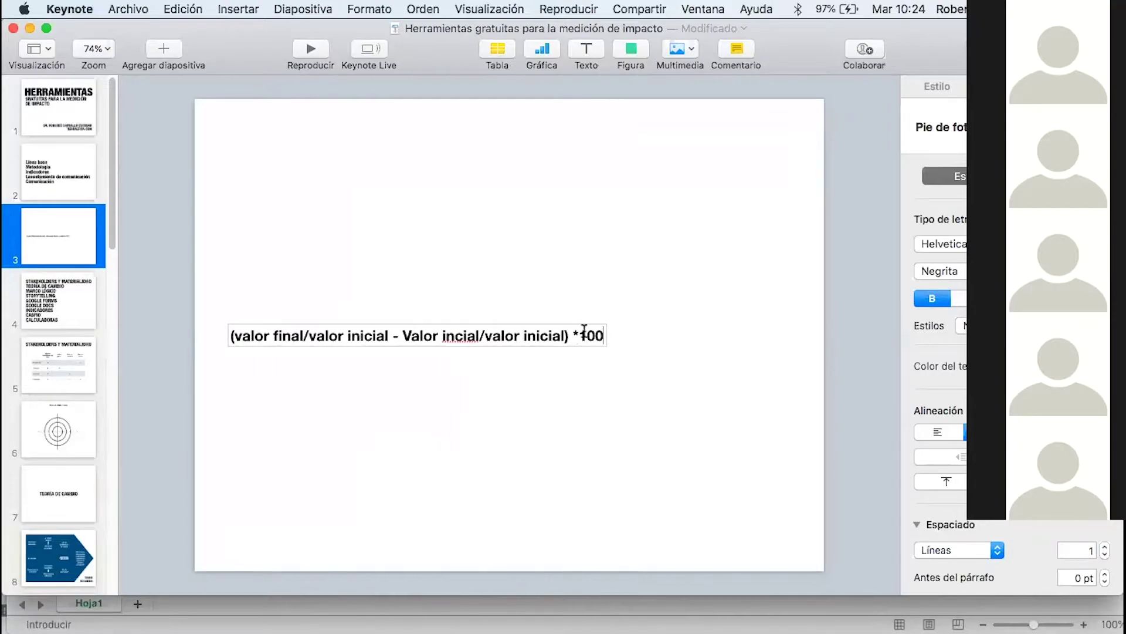
Duplicate the formula text box, place the copy just above the original and replace its text with a heading beginning "Cambio porce"
left_click(550, 334)
key("super+d")
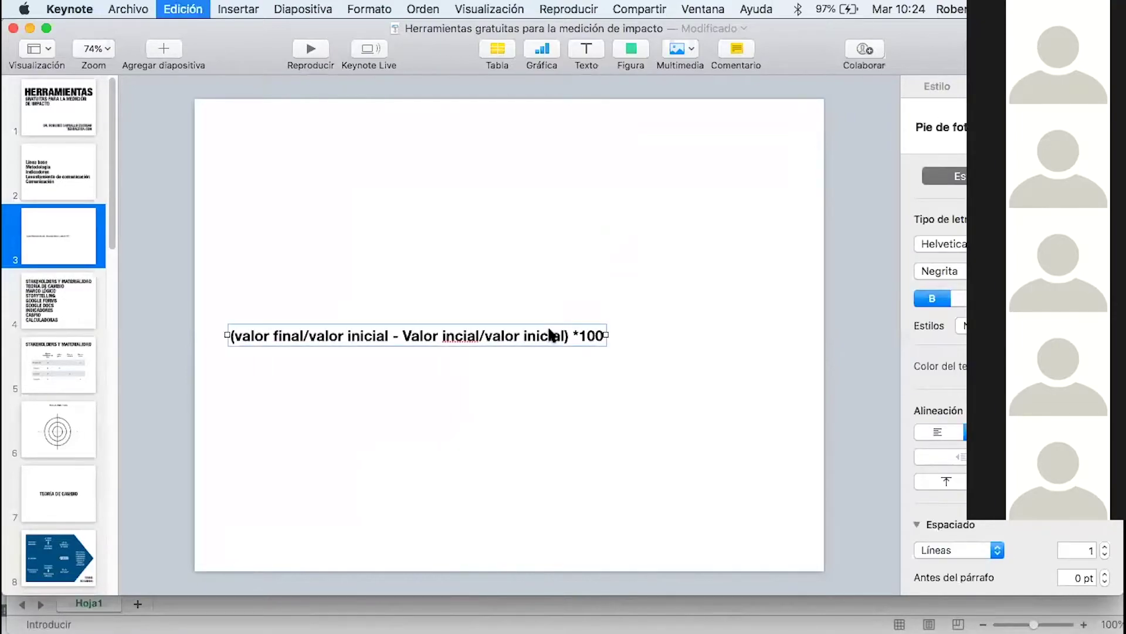
left_click_drag(551, 334, 542, 288)
triple_click(536, 304)
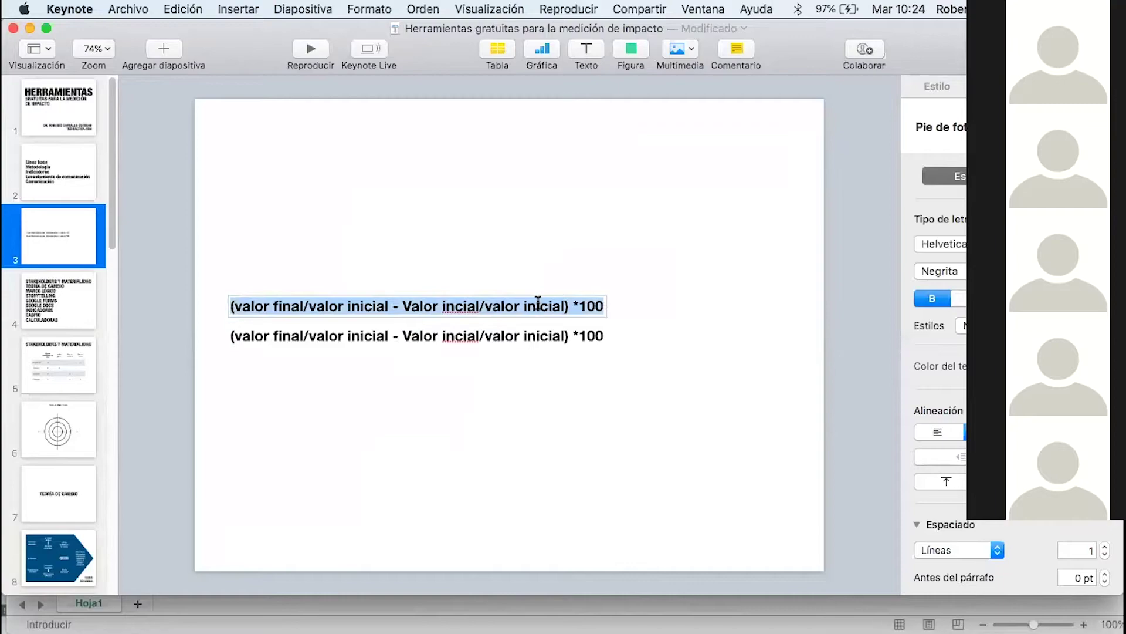
type("Cambio p")
key("BackSpace")
type("bio porce")
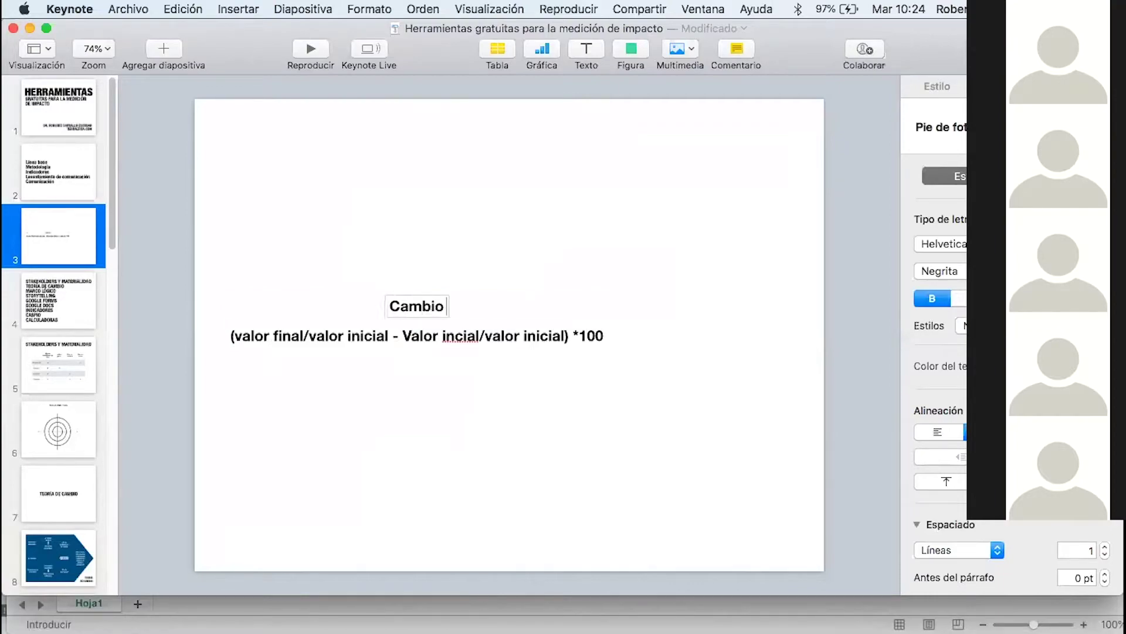
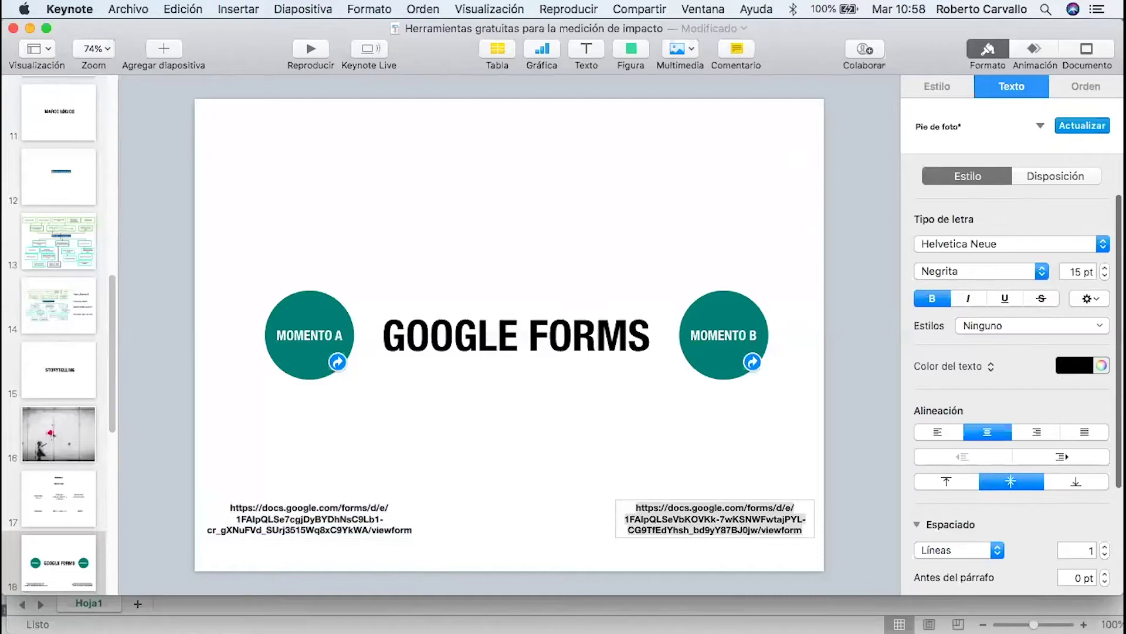
Play the presentation from the Google Forms slide and open the survey linked to the MOMENTO A circle
left_click(297, 302)
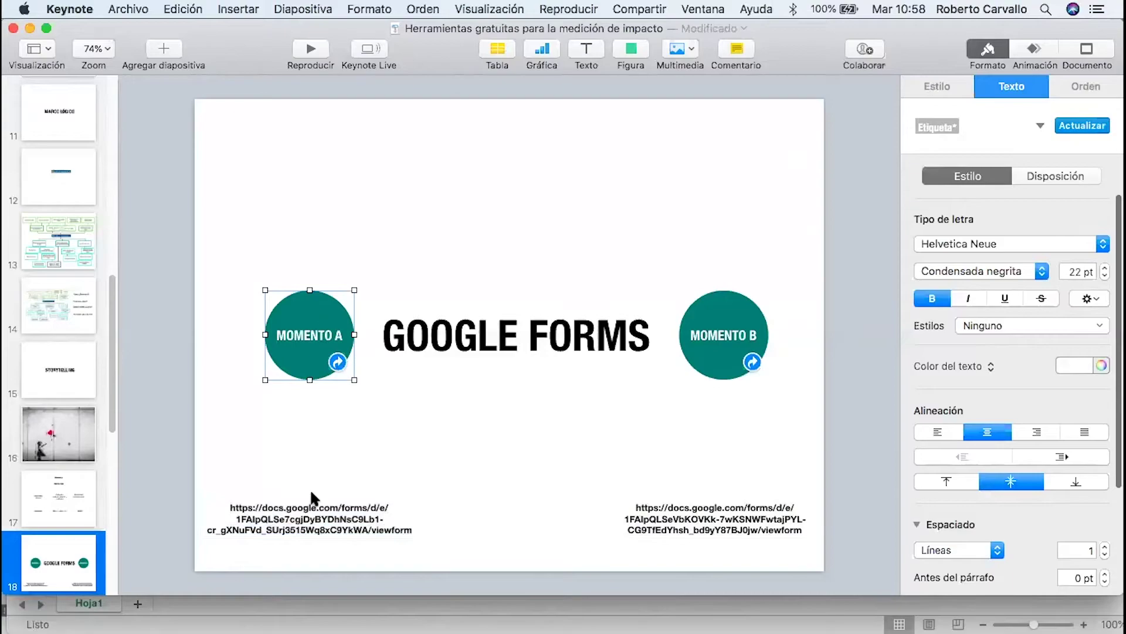
left_click(311, 54)
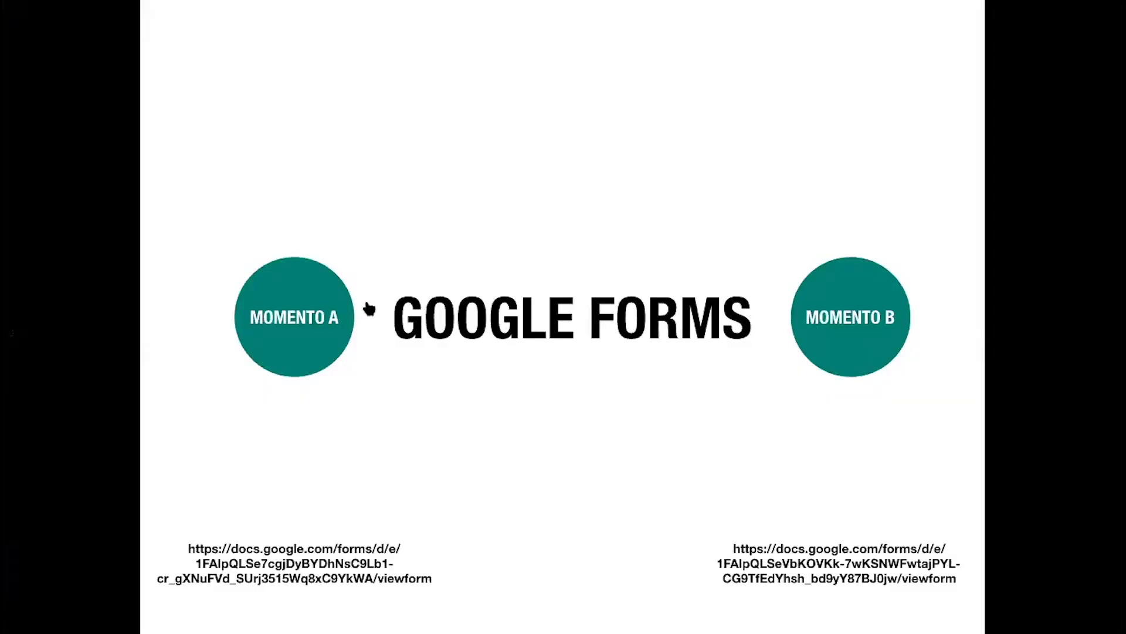
left_click(305, 299)
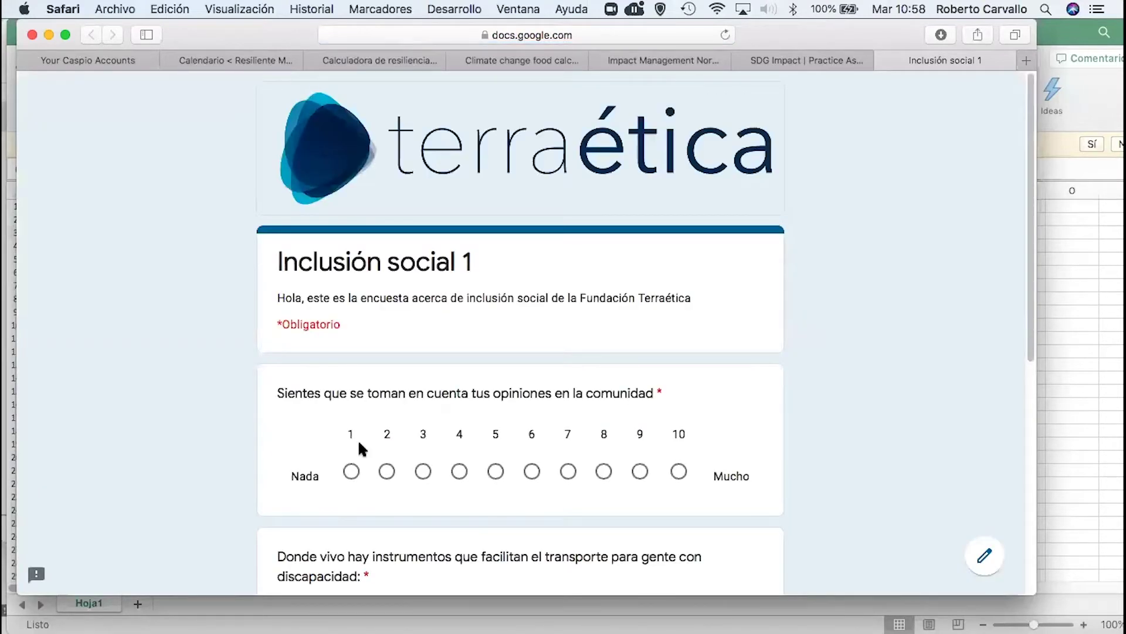
Examine the Inclusión social 1 survey from its title through its three 1-to-10 scale questions to the end of the form
scroll(368, 470, "down", 5)
scroll(367, 469, "up", 5)
scroll(369, 503, "down", 7)
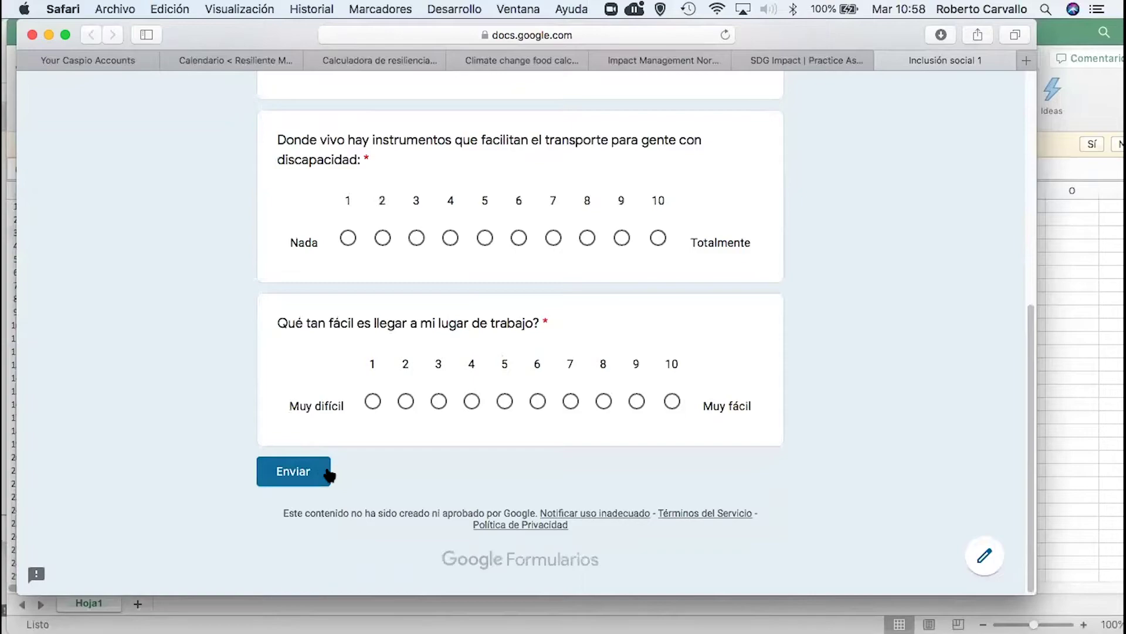
scroll(358, 369, "up", 7)
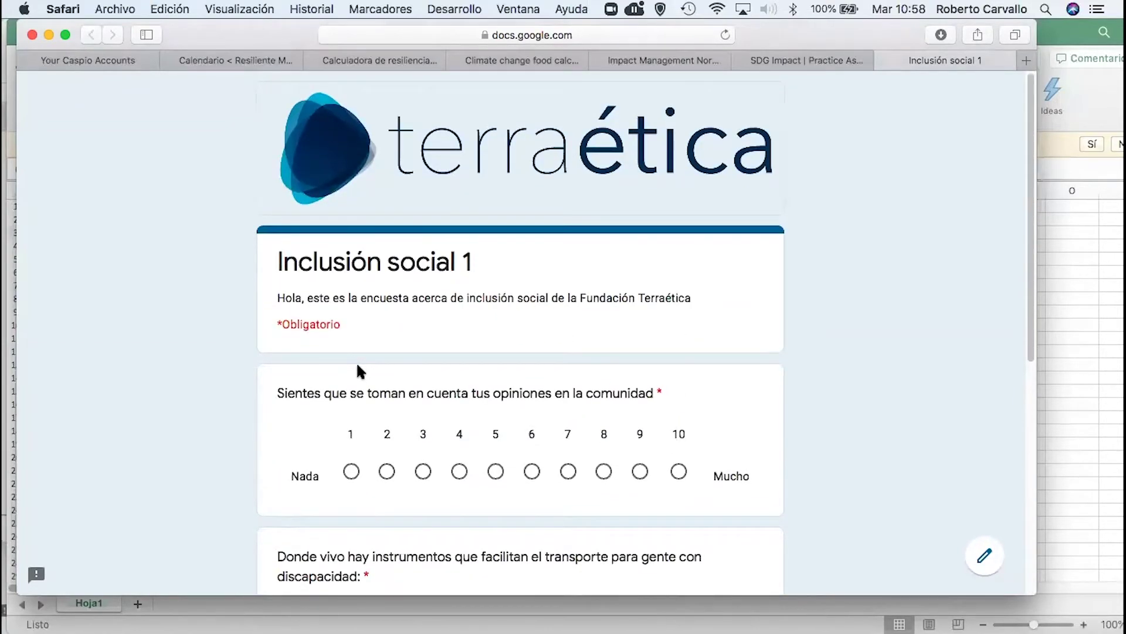
scroll(353, 392, "down", 4)
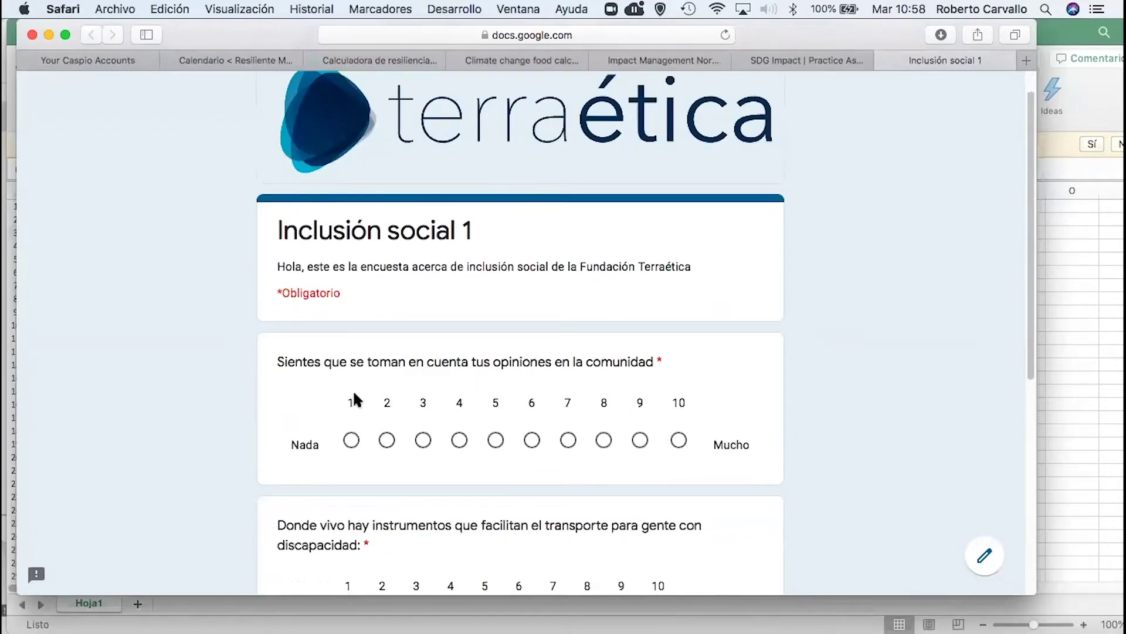
scroll(353, 389, "down", 1)
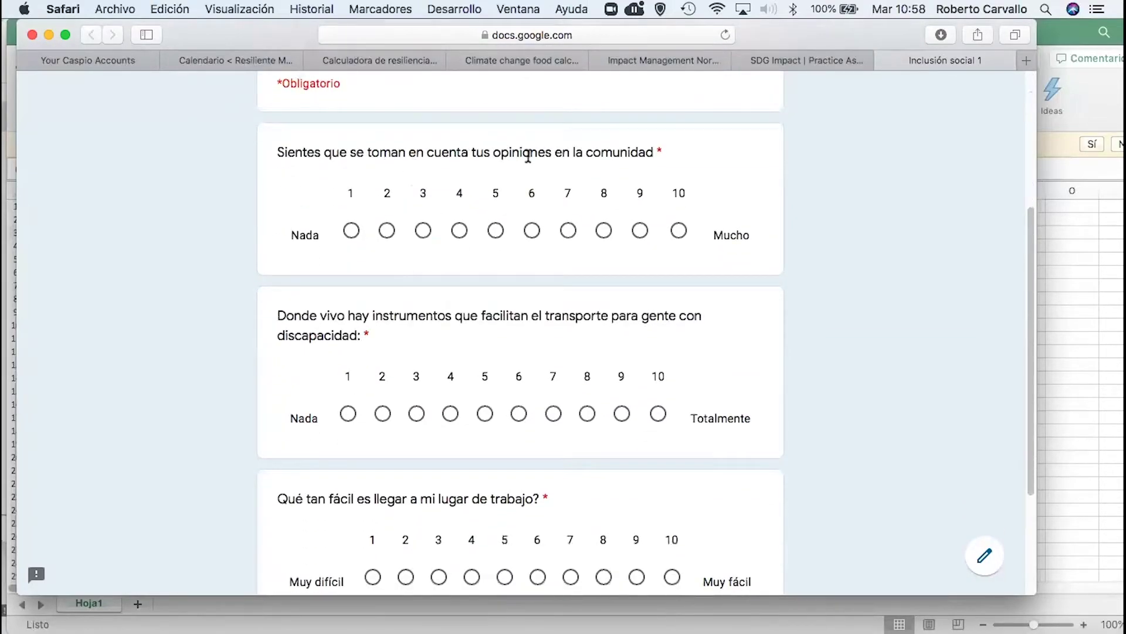
scroll(534, 221, "down", 3)
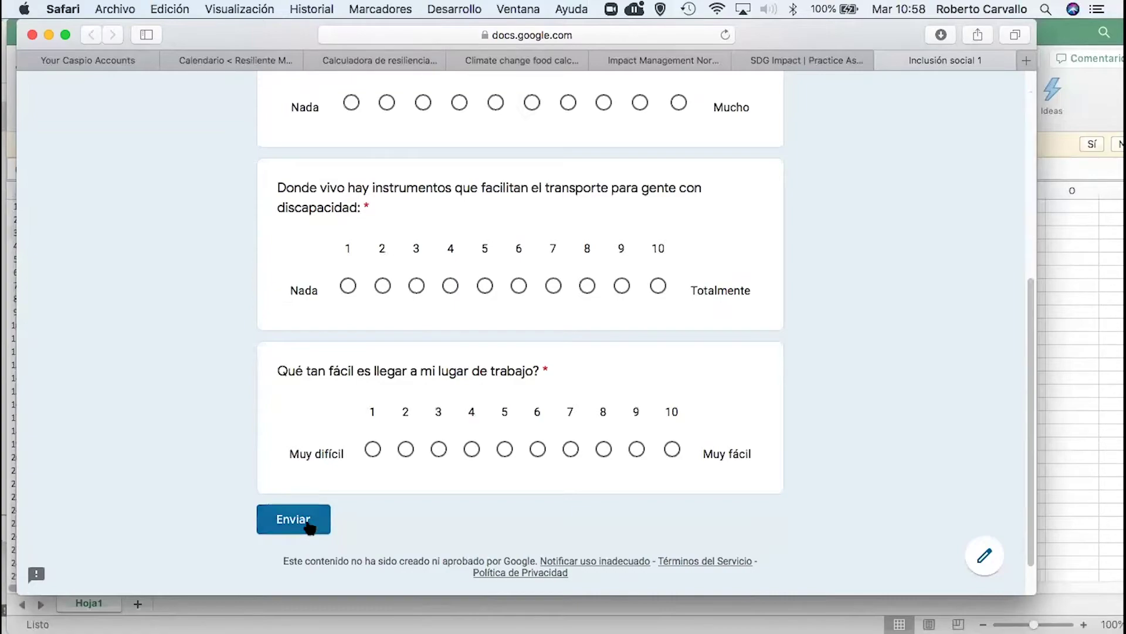
Return to the slideshow, open the survey linked to MOMENTO B and review the questions of Inclusión social 2
left_click_drag(288, 38, 282, 74)
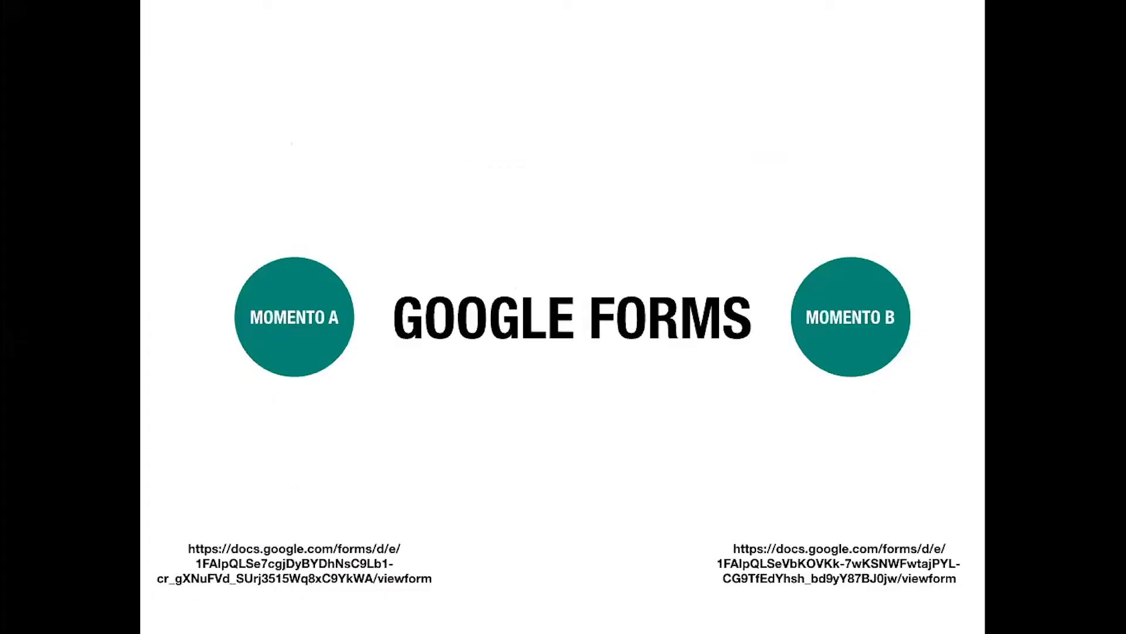
left_click(813, 319)
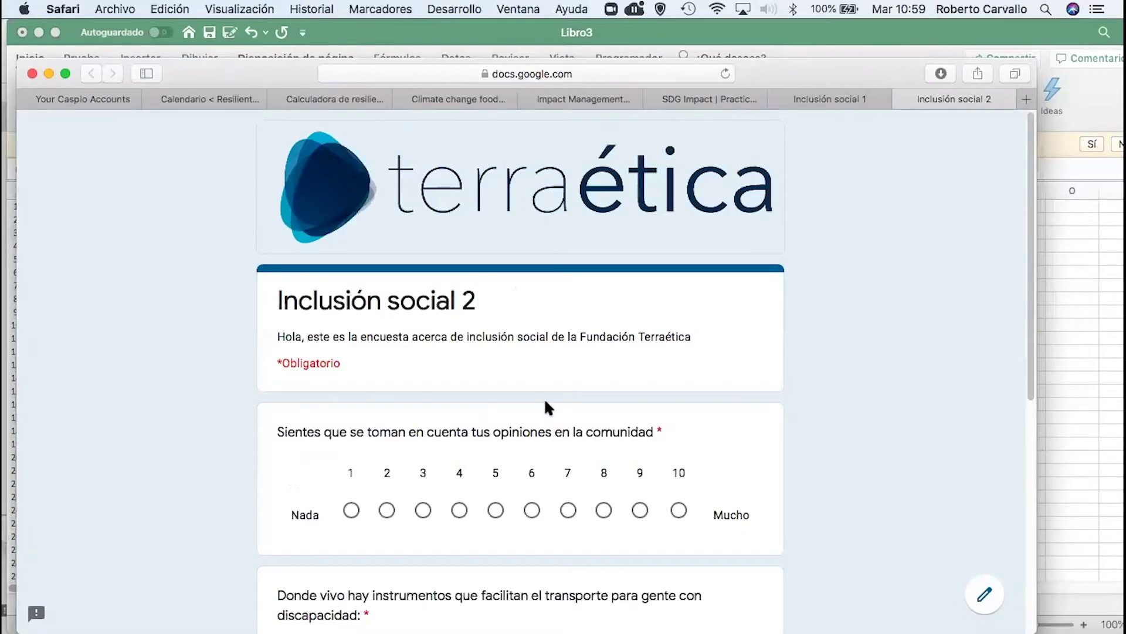
scroll(544, 396, "down", 6)
scroll(545, 402, "up", 1)
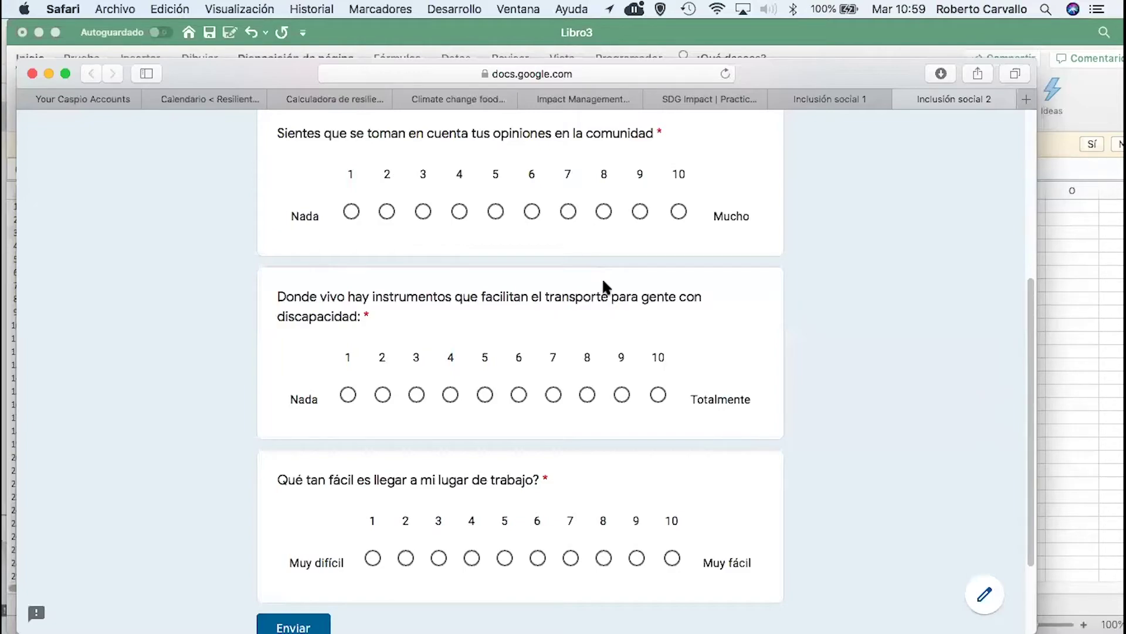
Go back to the Inclusión social 1 form, view its beginning and move the browser window up
left_click(824, 97)
scroll(636, 326, "up", 10)
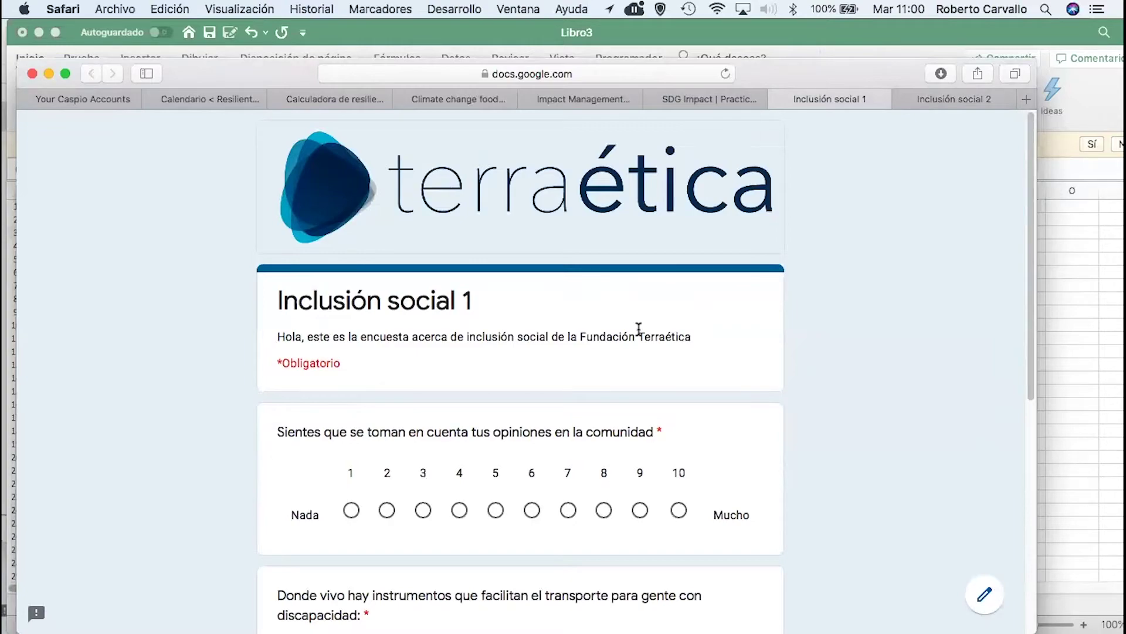
left_click_drag(210, 63, 210, 33)
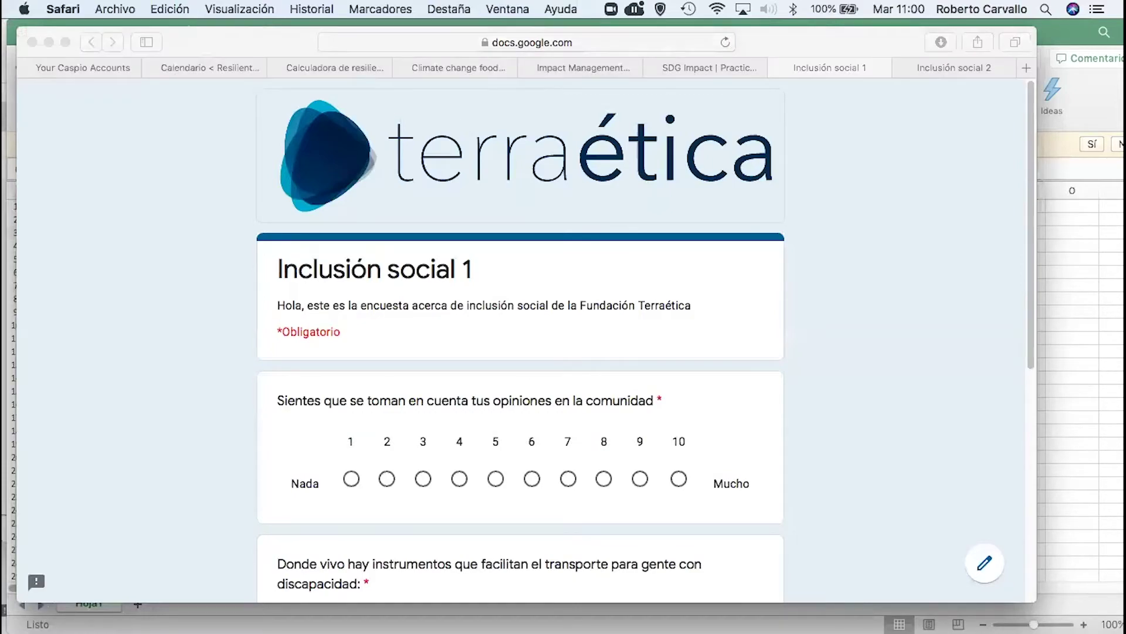
Switch to Chrome, open the Inclusión social M2 form editor and review all of its questions
key("super+Tab")
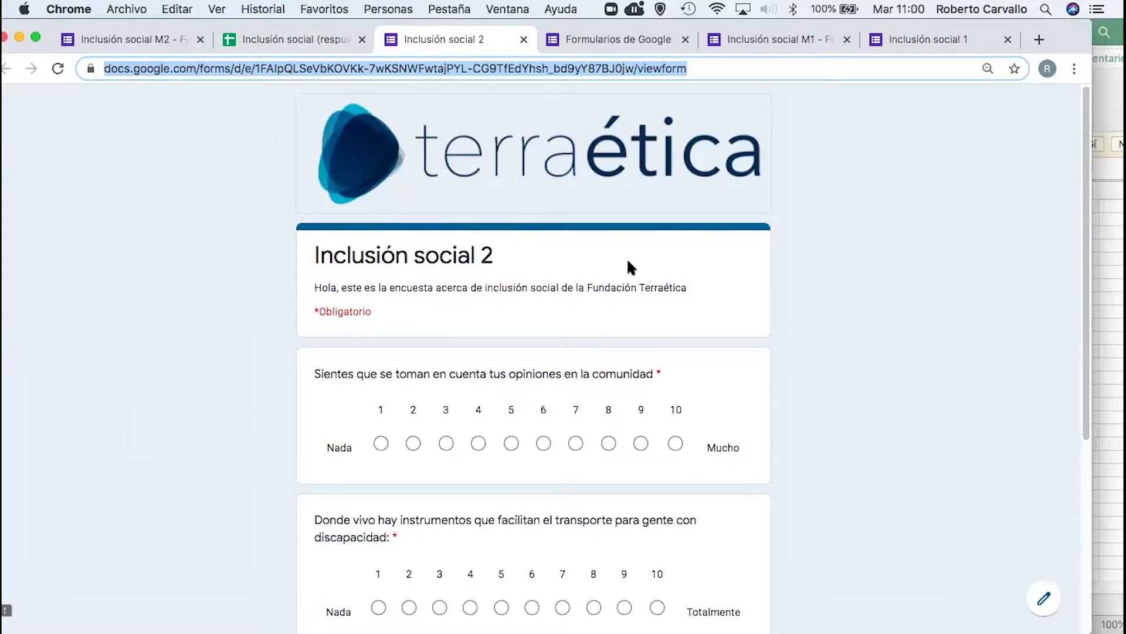
left_click(213, 156)
left_click(161, 37)
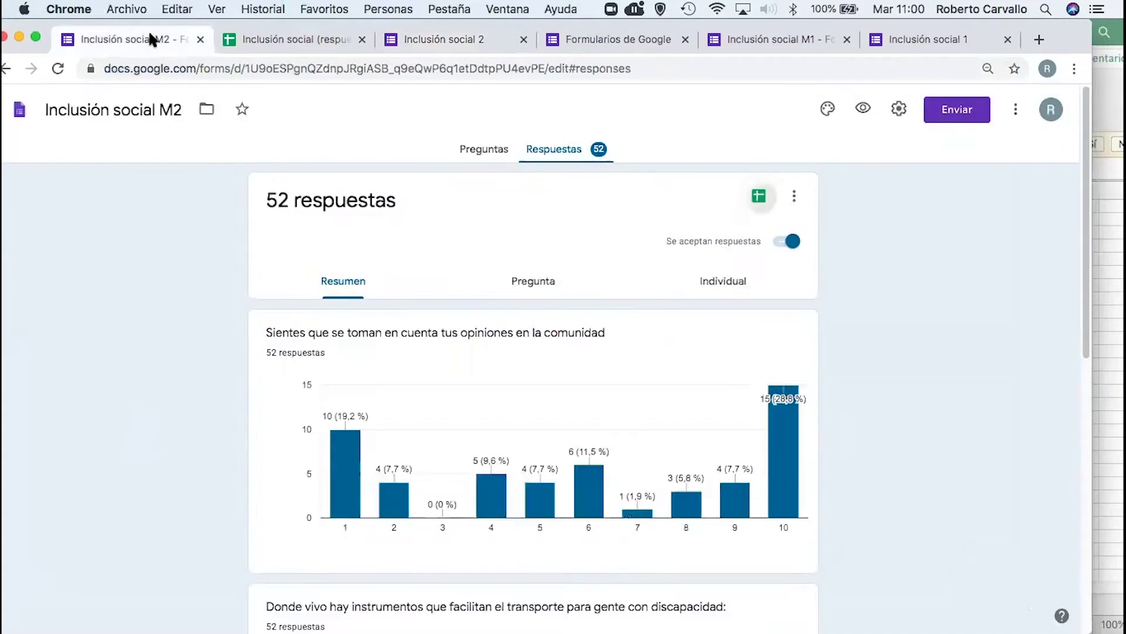
left_click(478, 151)
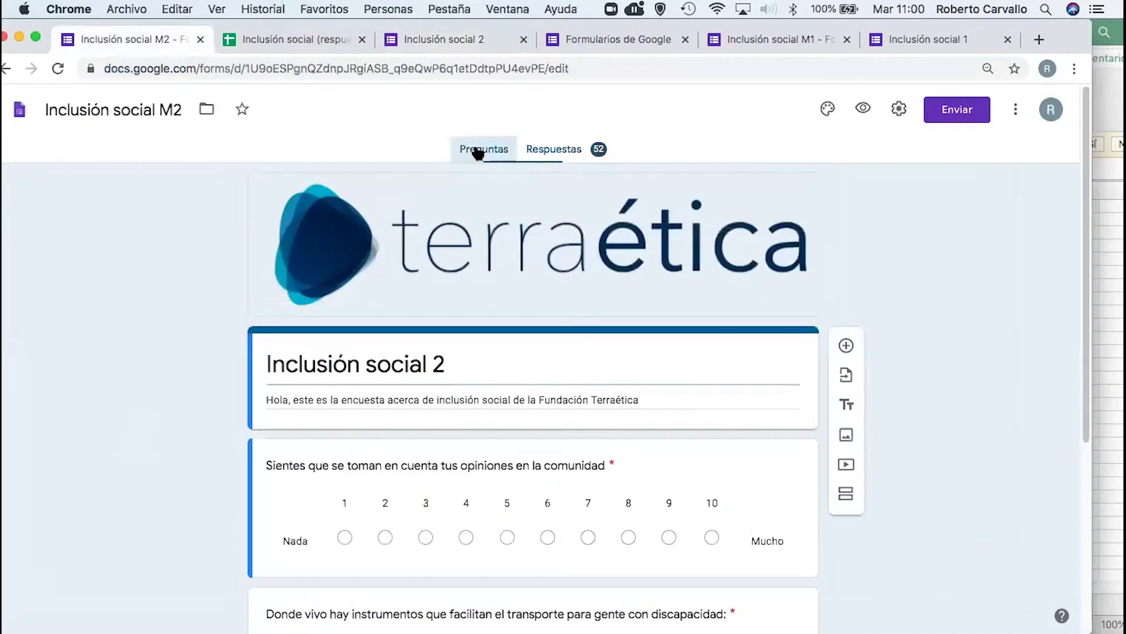
scroll(325, 221, "down", 1)
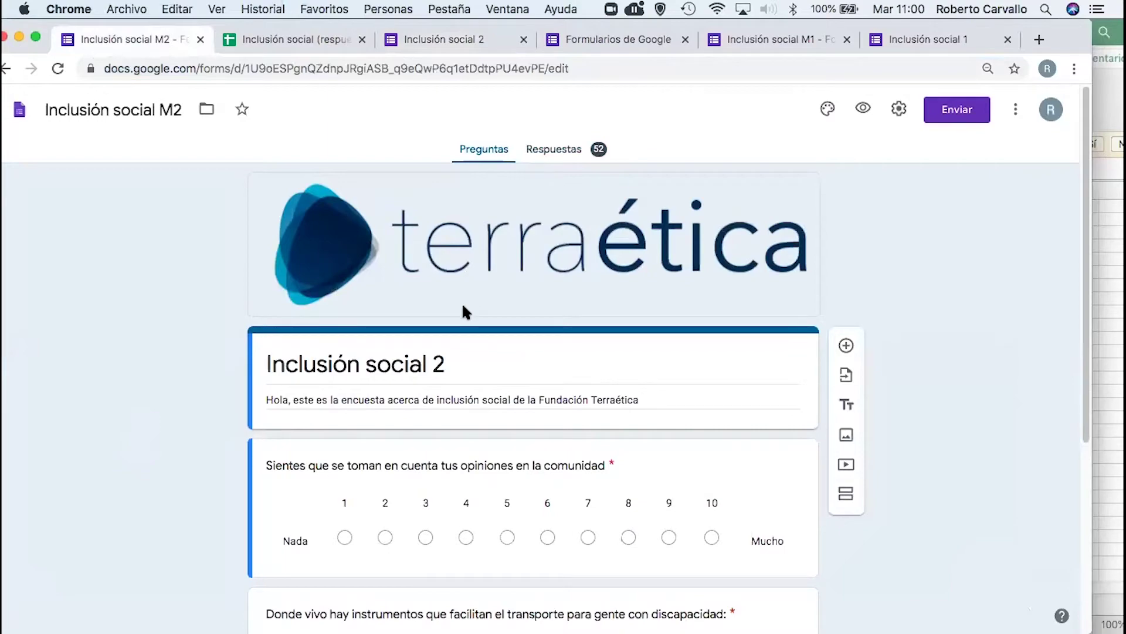
scroll(462, 301, "down", 5)
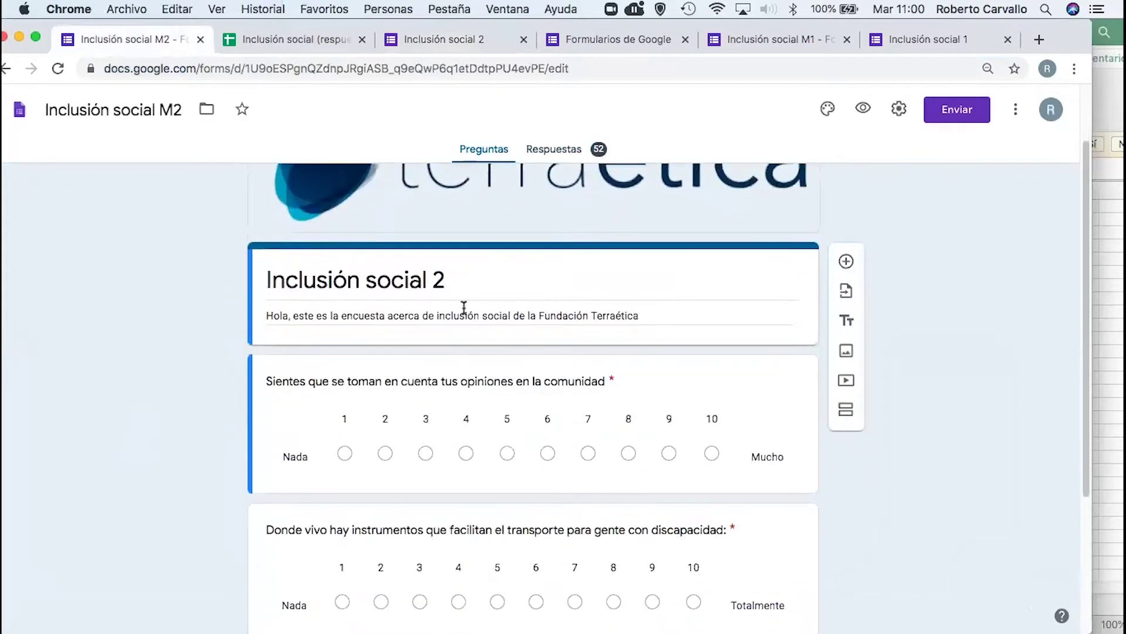
scroll(580, 382, "down", 4)
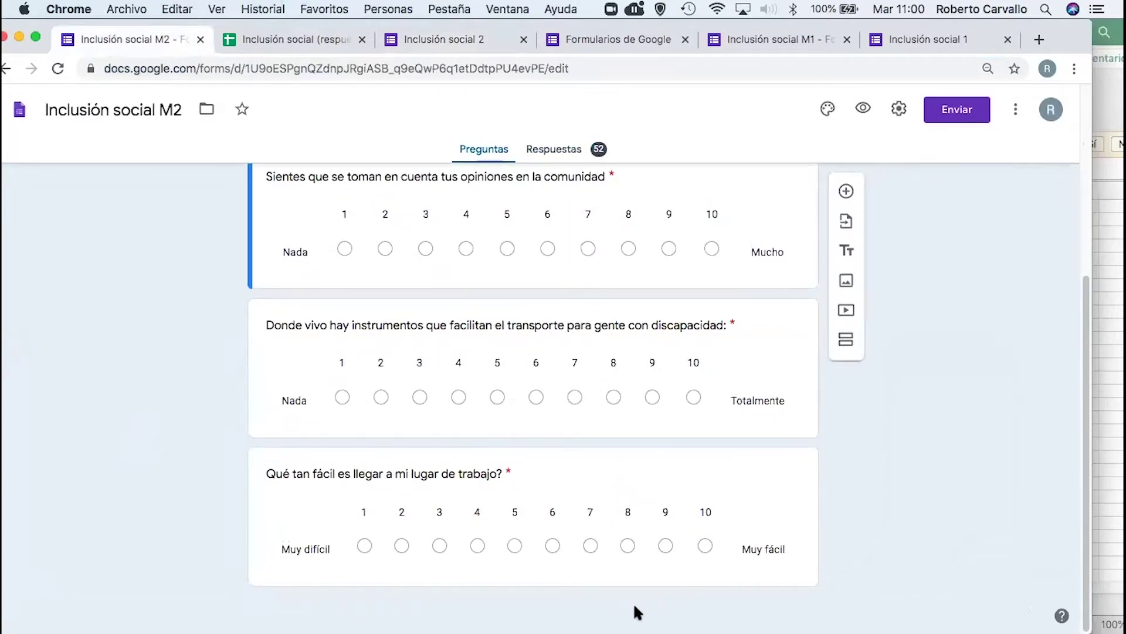
scroll(632, 602, "up", 9)
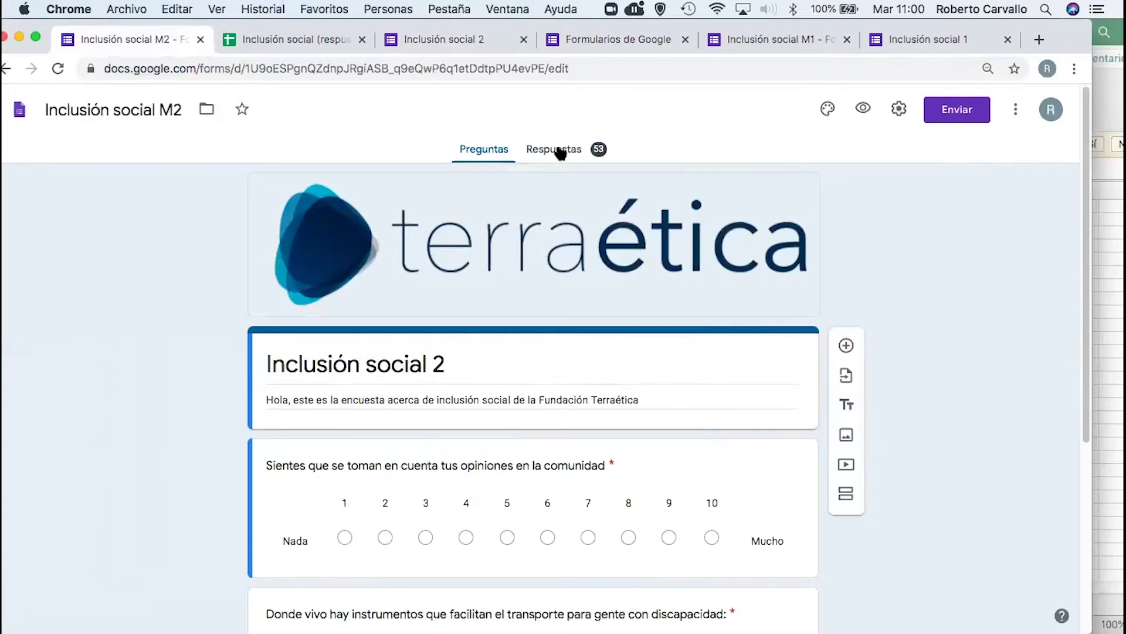
Open the Inclusión social M2 responses and look through the summary charts of all three questions
left_click(560, 154)
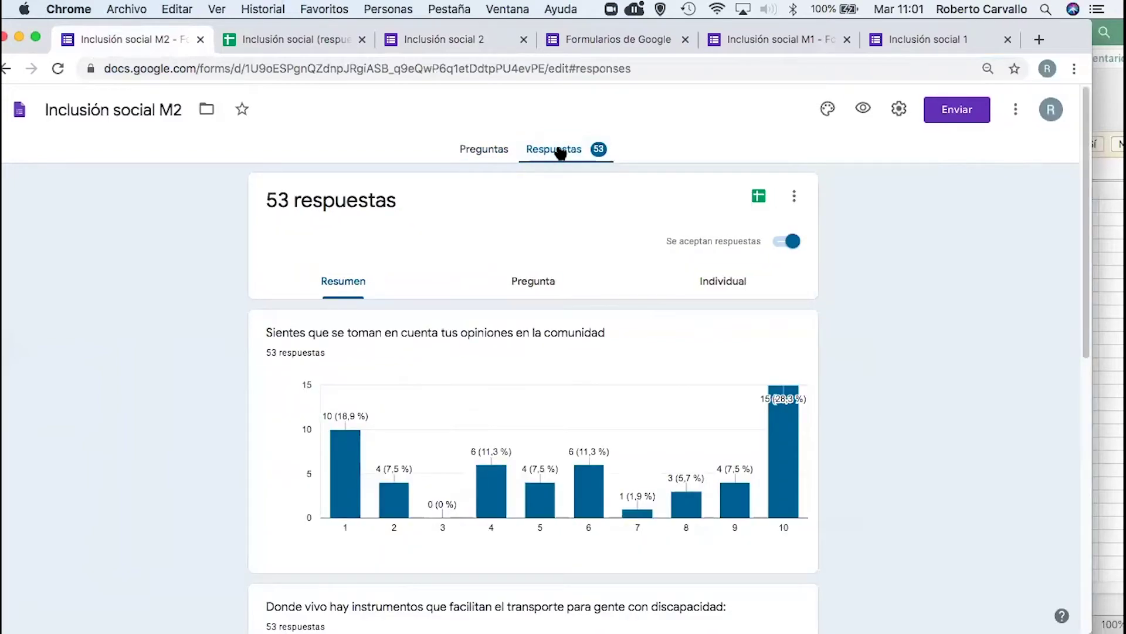
scroll(578, 328, "down", 5)
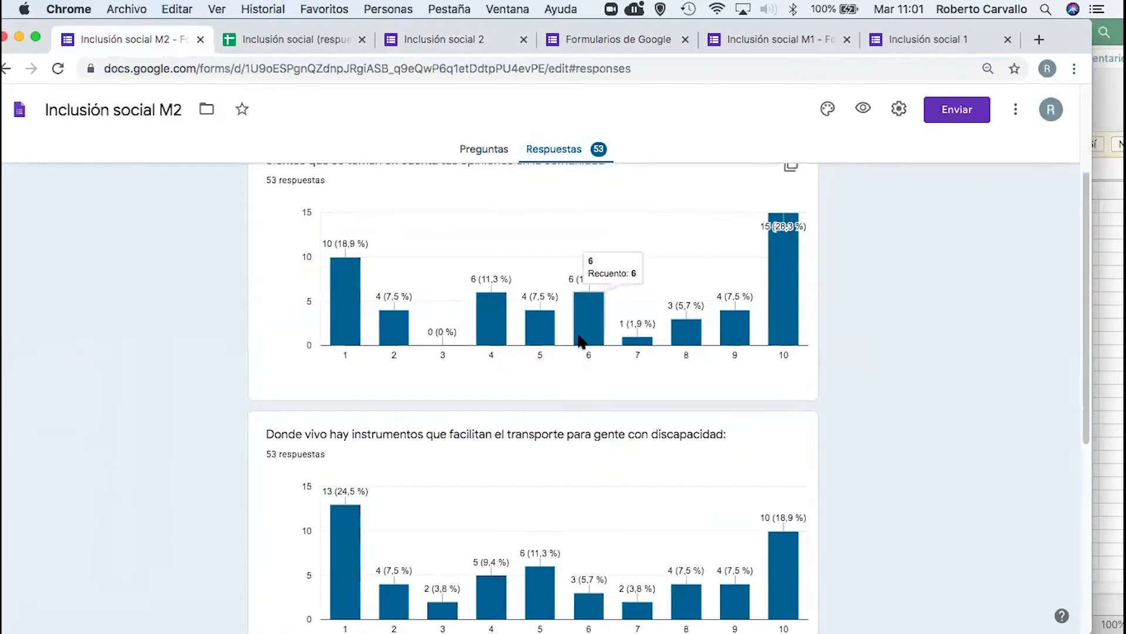
scroll(578, 342, "down", 5)
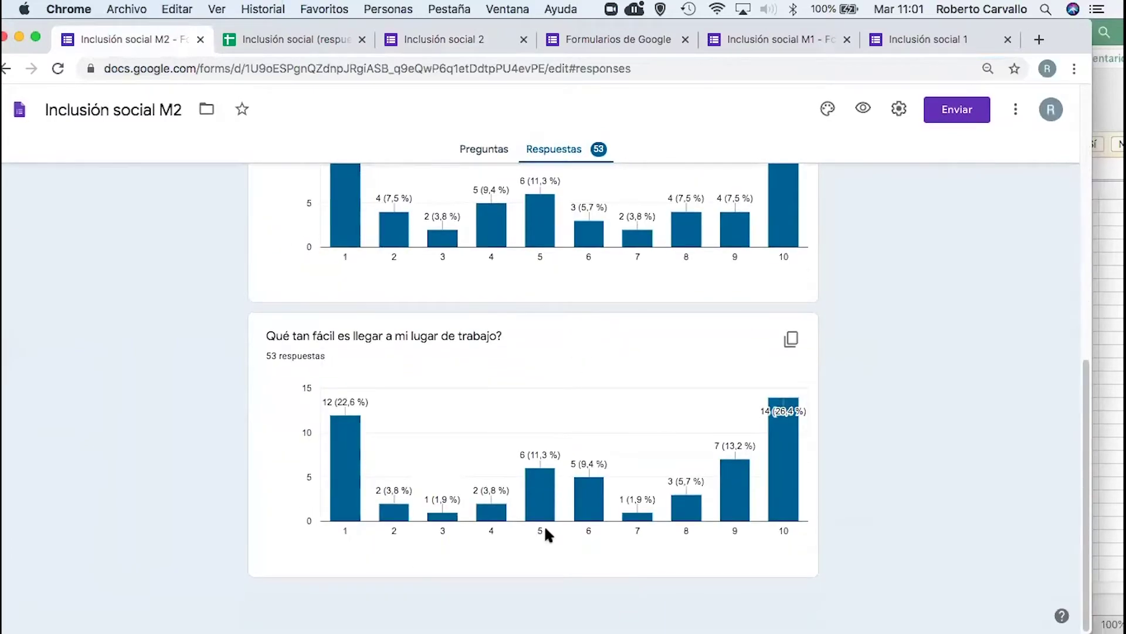
scroll(558, 443, "up", 7)
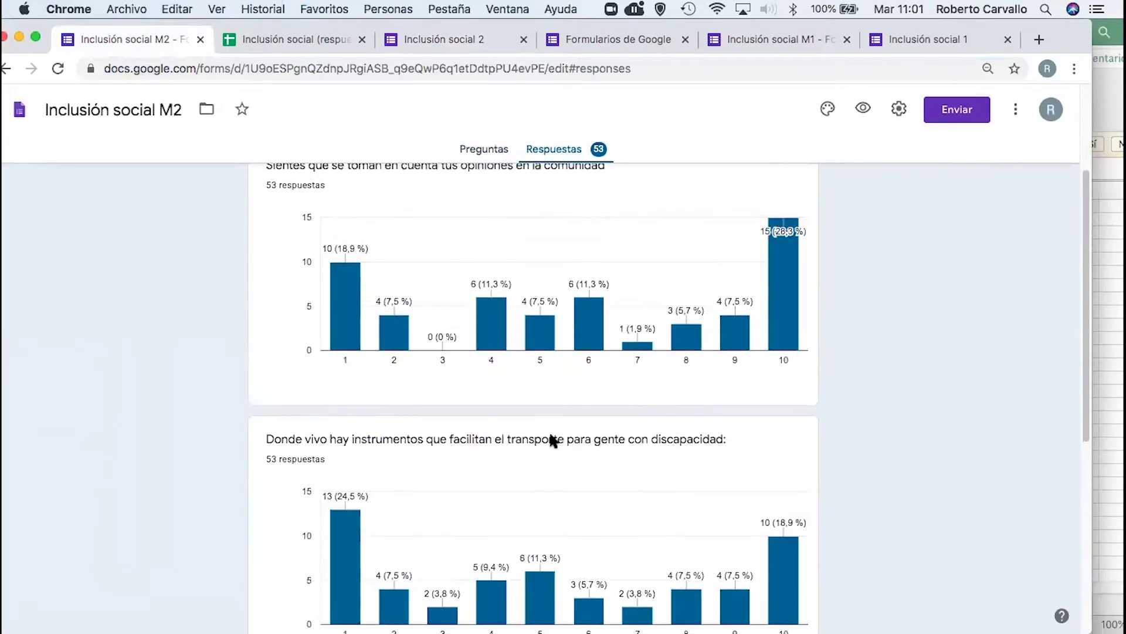
scroll(519, 377, "up", 1)
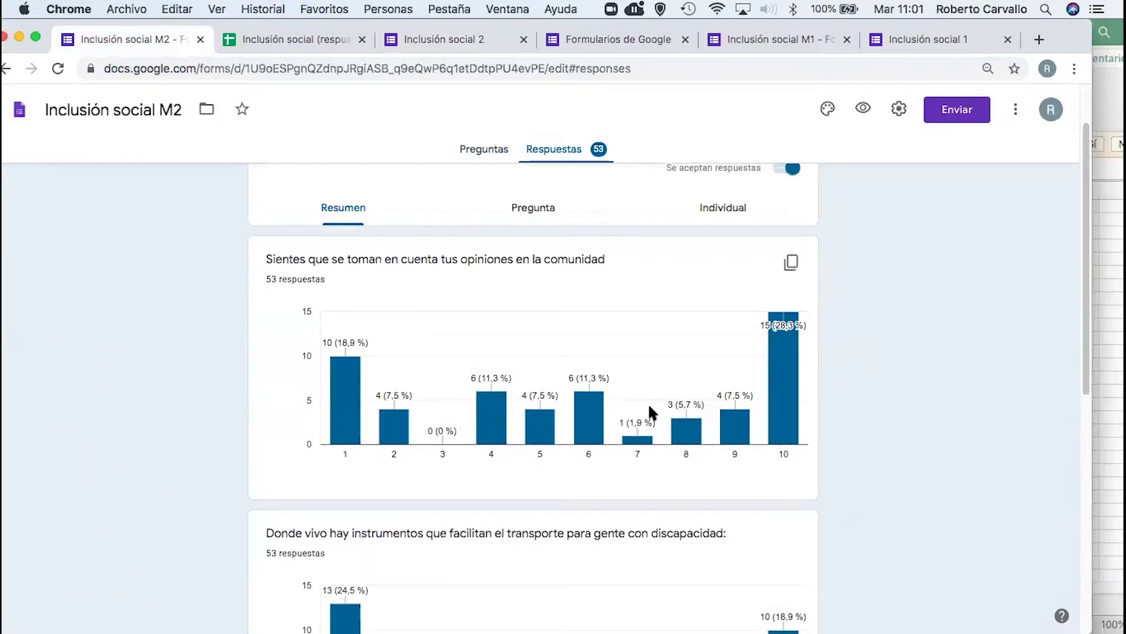
scroll(652, 410, "up", 2)
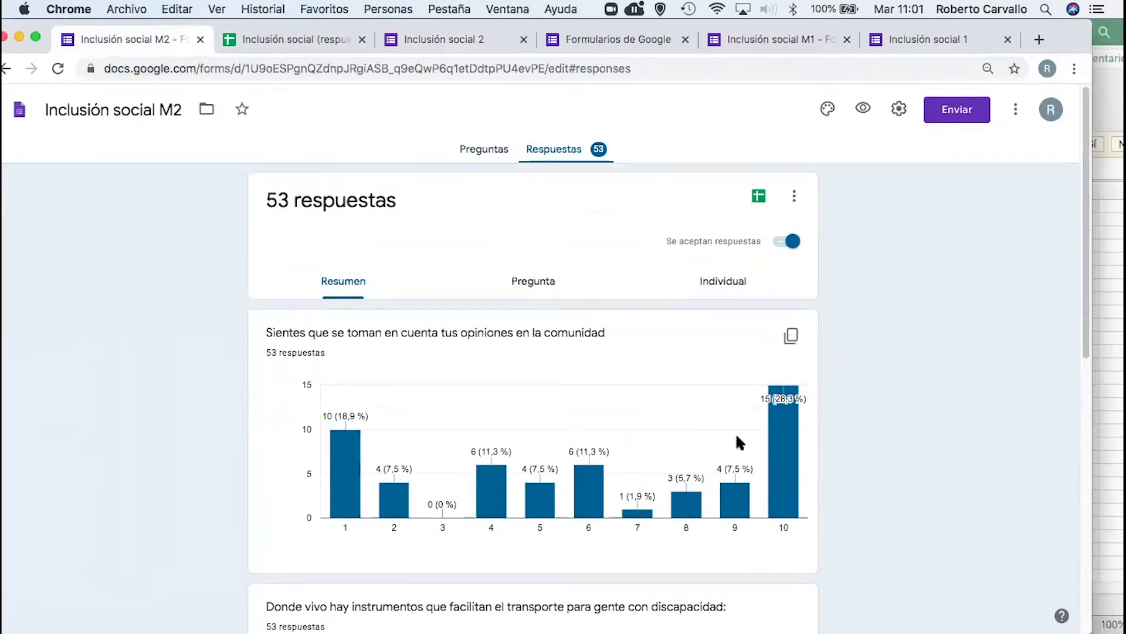
Revisit the form's questions, return to the responses and examine the answer distribution for community opinions, disability transport and workplace access
left_click(487, 151)
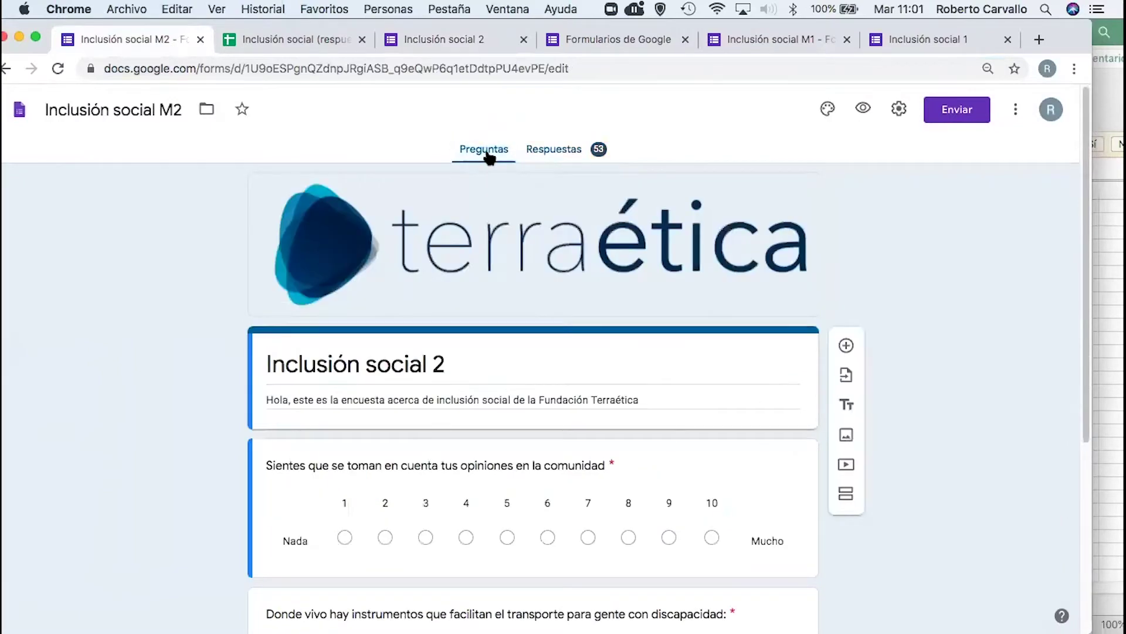
left_click(574, 151)
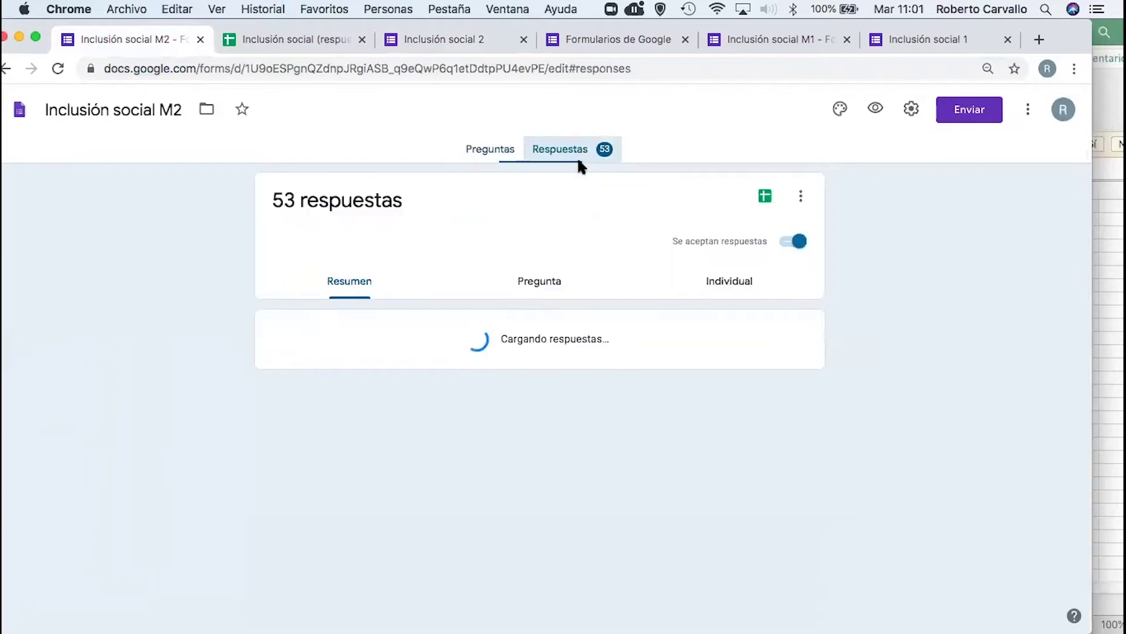
scroll(732, 474, "down", 2)
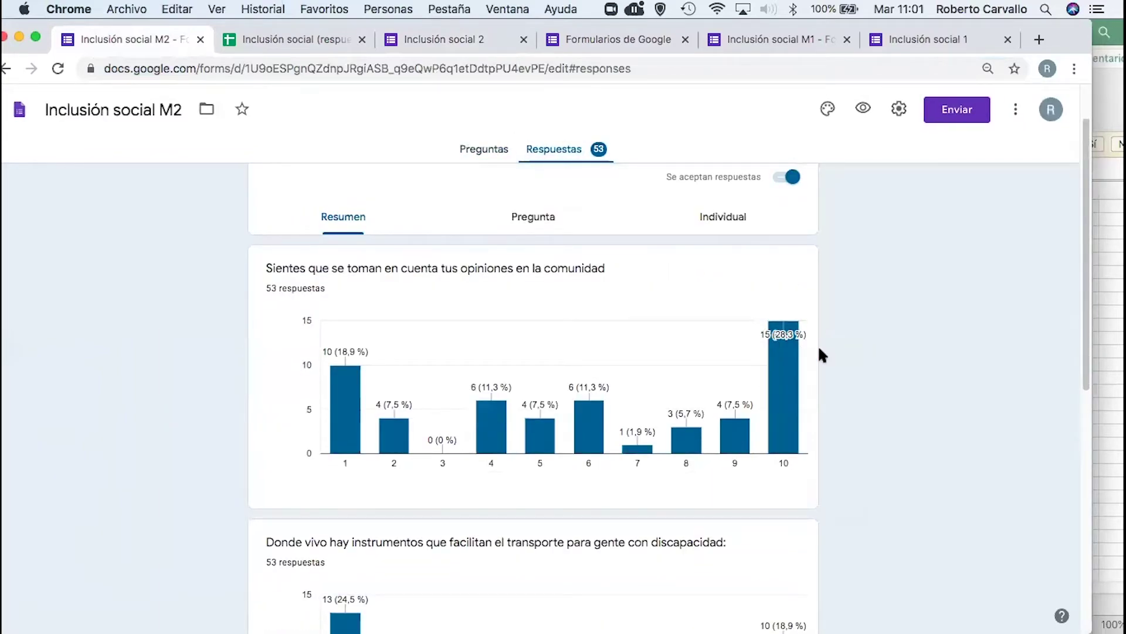
mouse_move(791, 353)
scroll(656, 439, "down", 3)
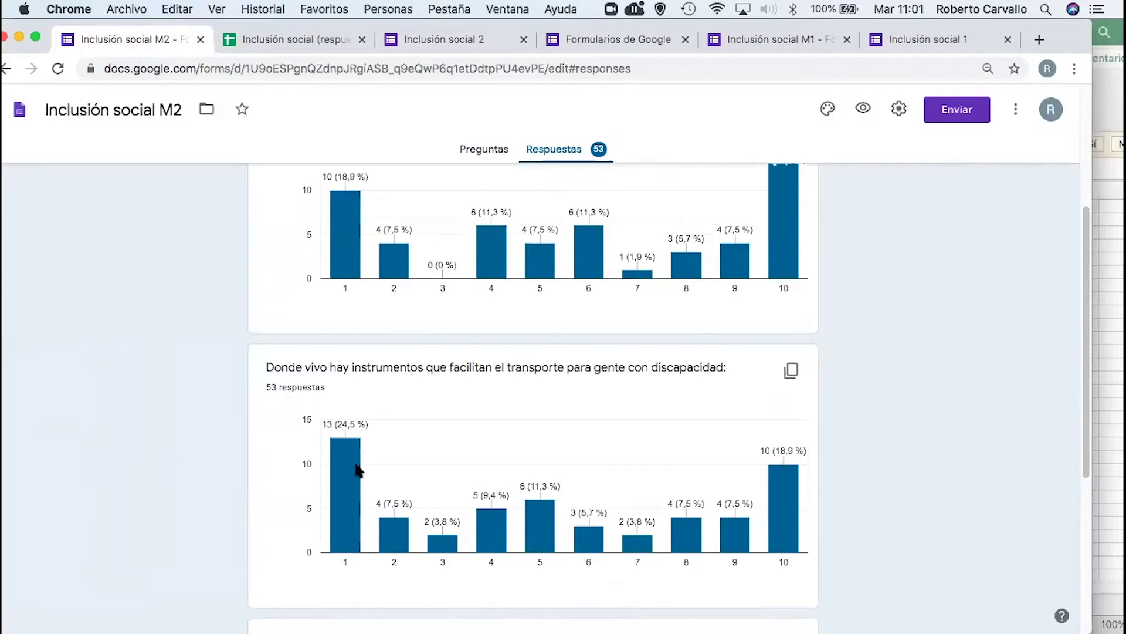
mouse_move(350, 482)
scroll(626, 437, "down", 5)
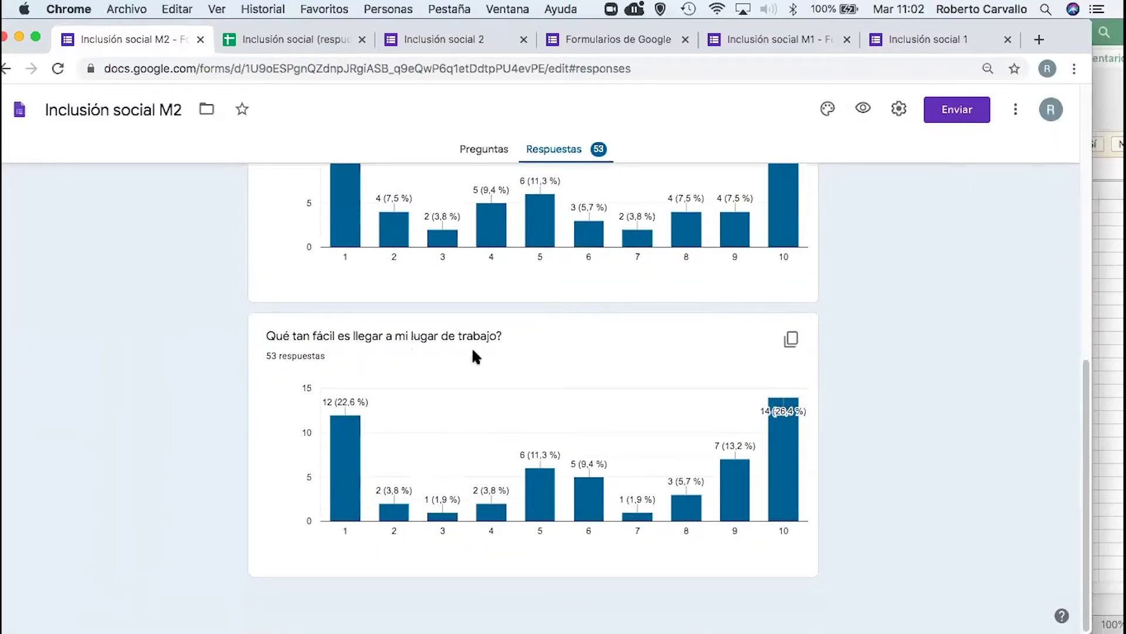
Copy the community opinions chart from the form responses and paste it onto a new blank slide after the Google Forms slide in Keynote
mouse_move(789, 431)
scroll(361, 467, "up", 10)
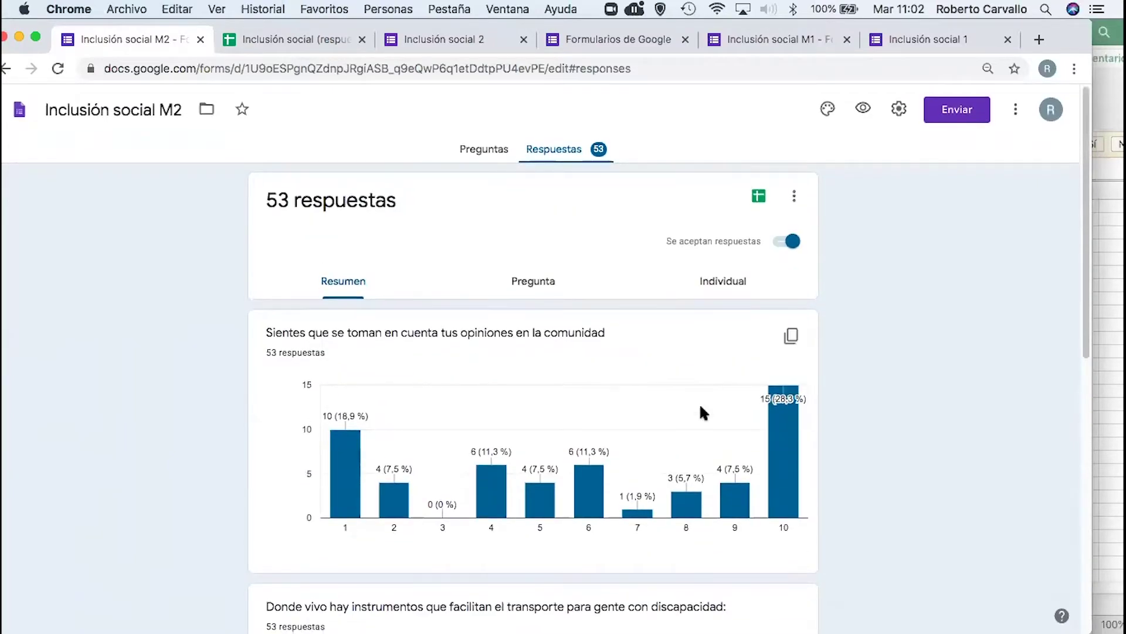
left_click(793, 336)
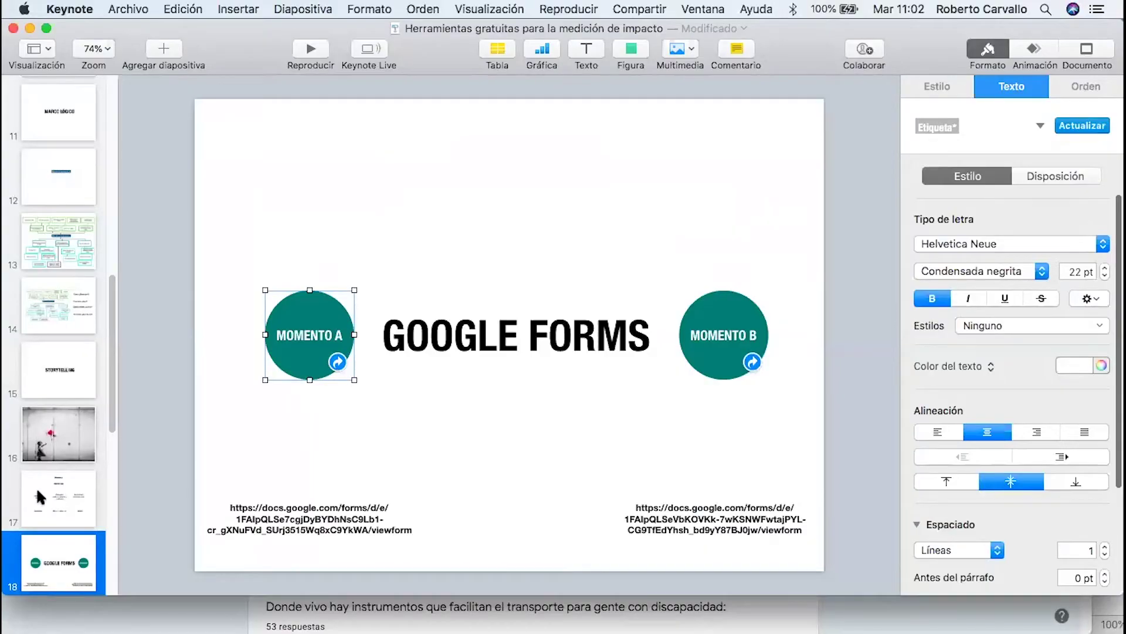
left_click(37, 487)
left_click(167, 47)
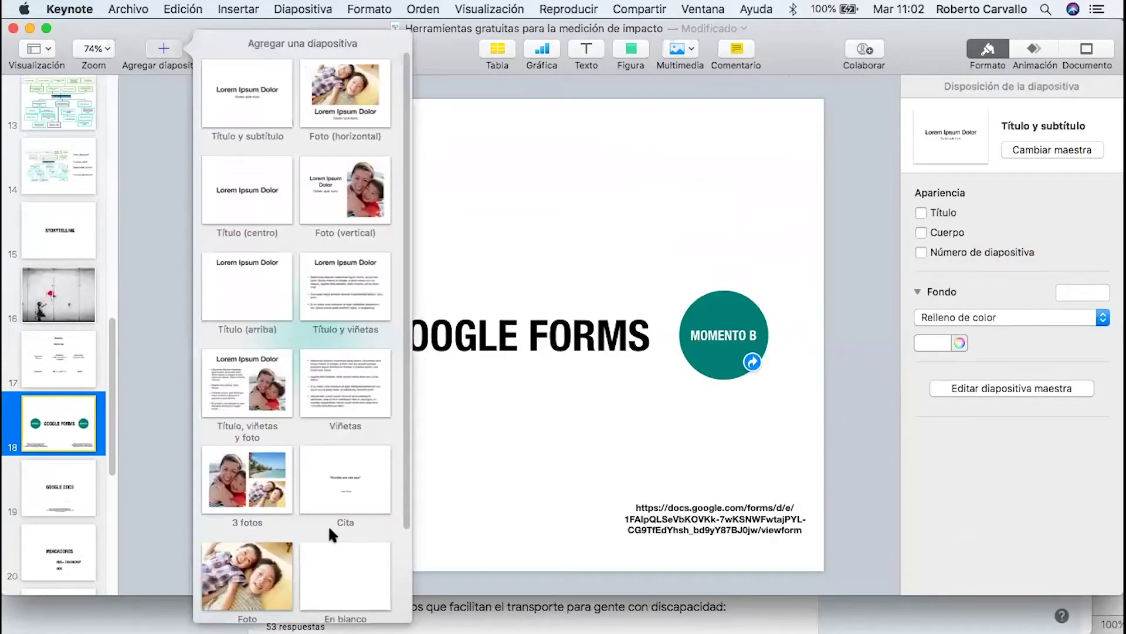
left_click(324, 539)
key("super+v")
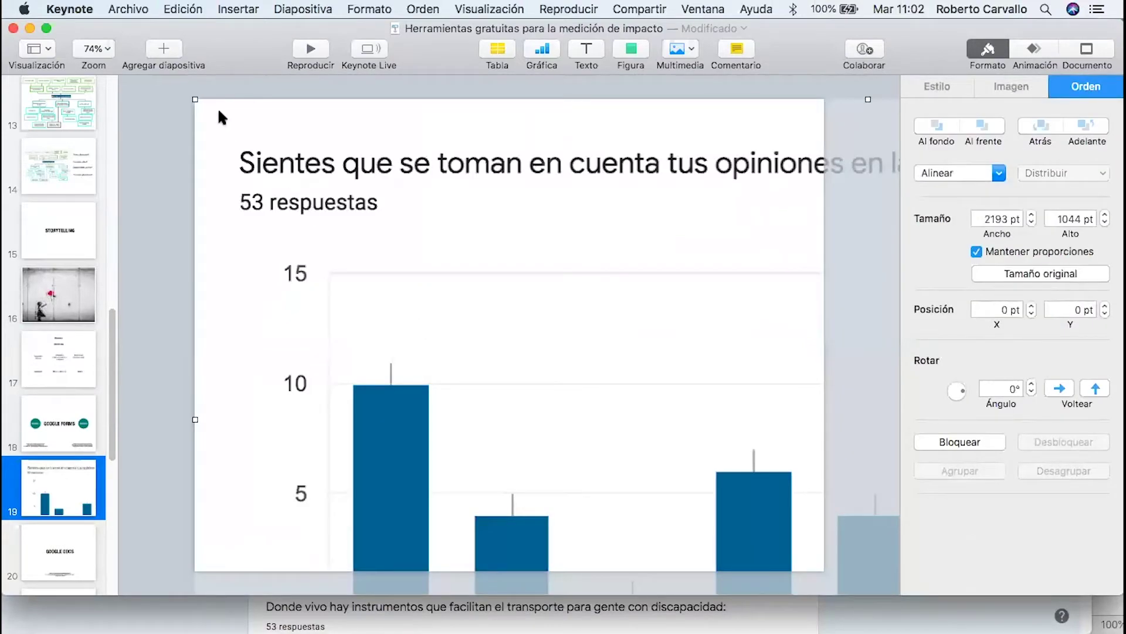
Scale the pasted chart down to about 862 by 410 pt and position it on the slide at about x 91, y 179 pt
left_click_drag(192, 98, 813, 394)
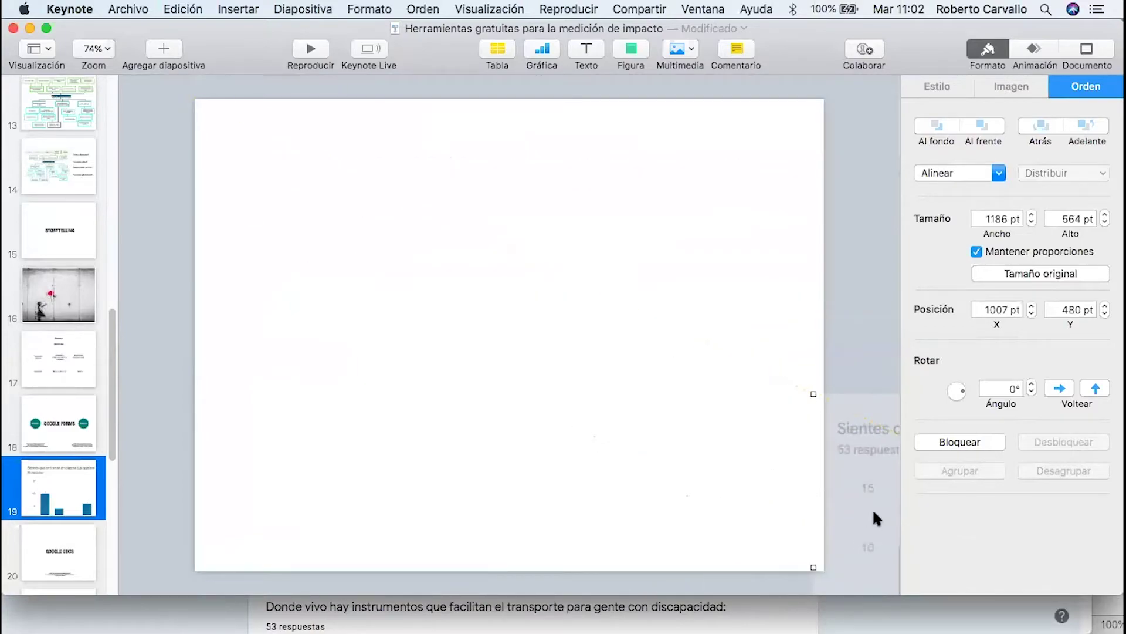
left_click_drag(872, 508, 244, 268)
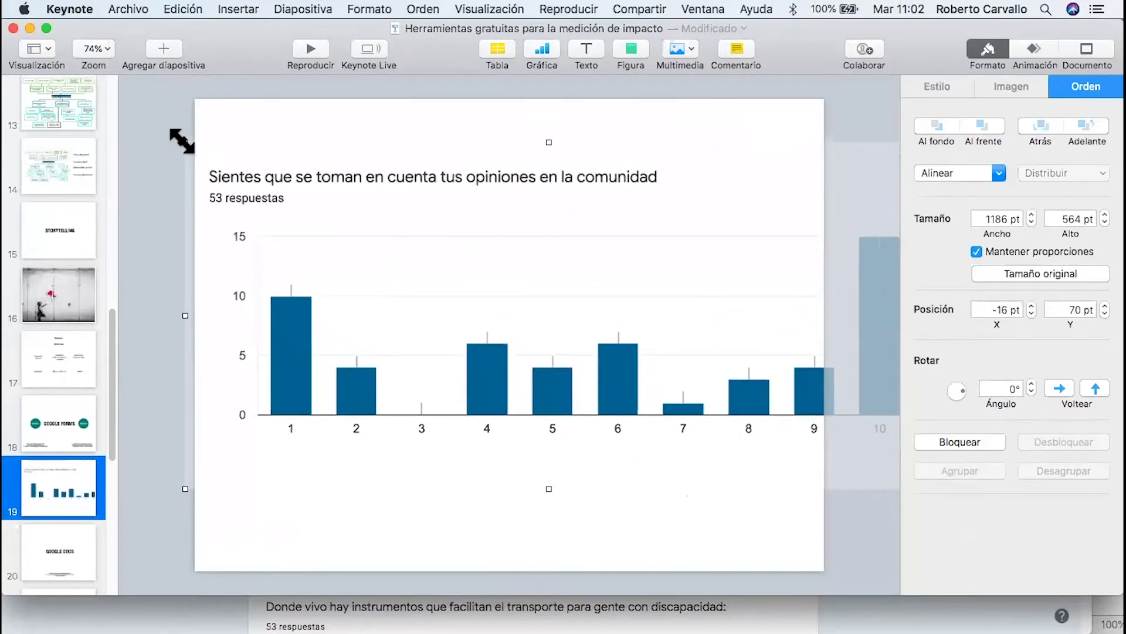
left_click_drag(182, 139, 431, 285)
left_click_drag(508, 311, 375, 292)
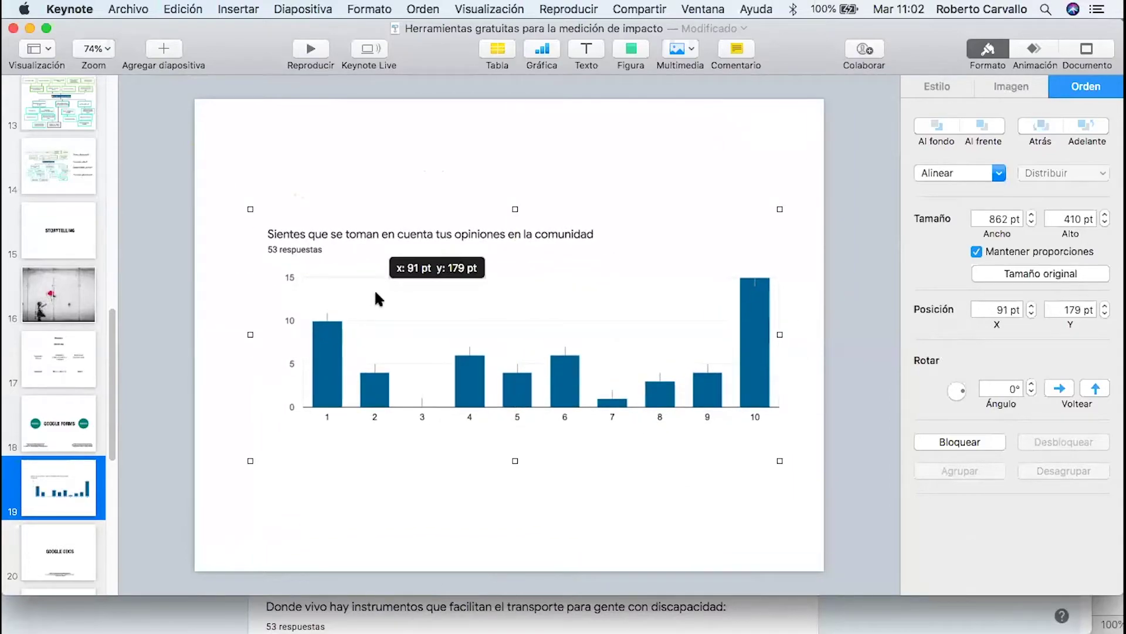
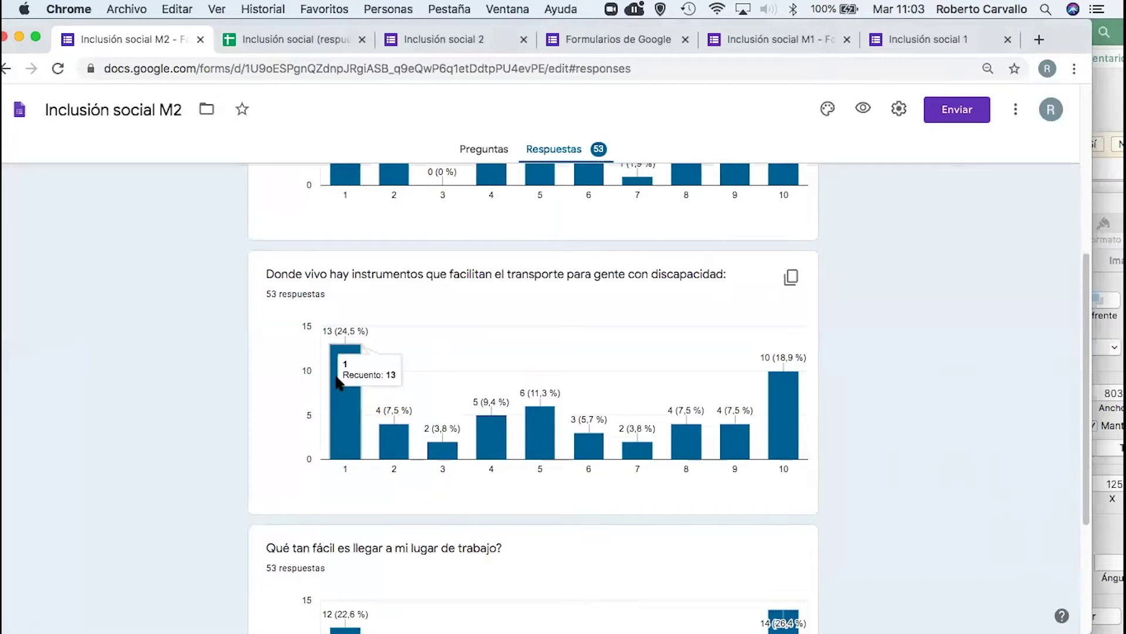
In the Inclusión social M2 responses, examine the disability transport and workplace access charts and return to the start of the summary
mouse_move(780, 403)
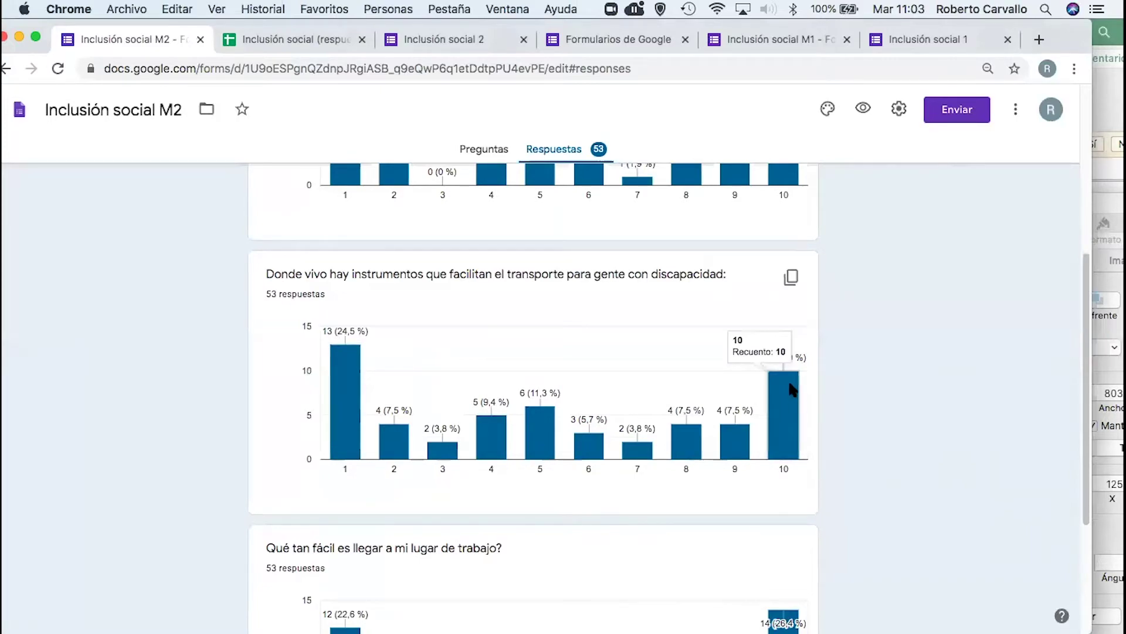
scroll(595, 466, "down", 4)
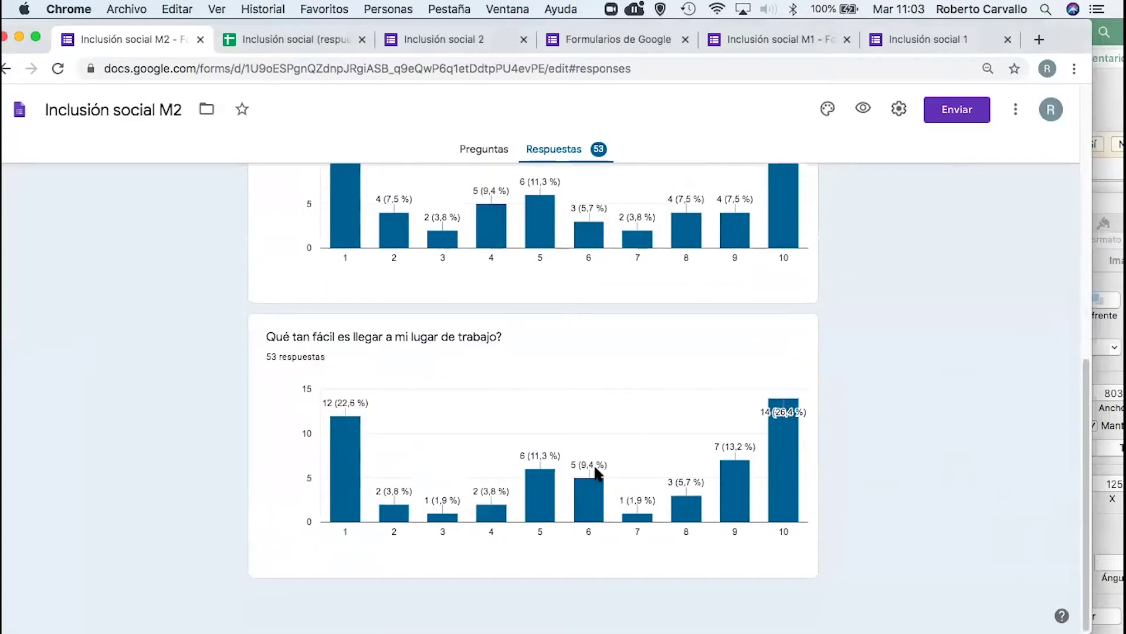
scroll(596, 472, "up", 6)
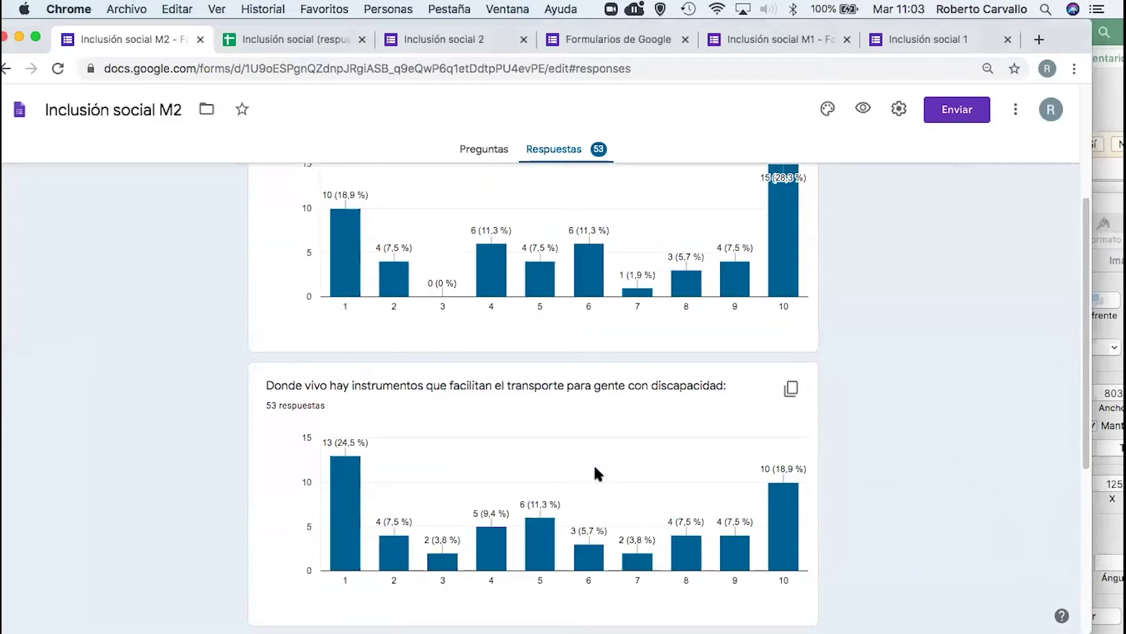
scroll(558, 373, "up", 4)
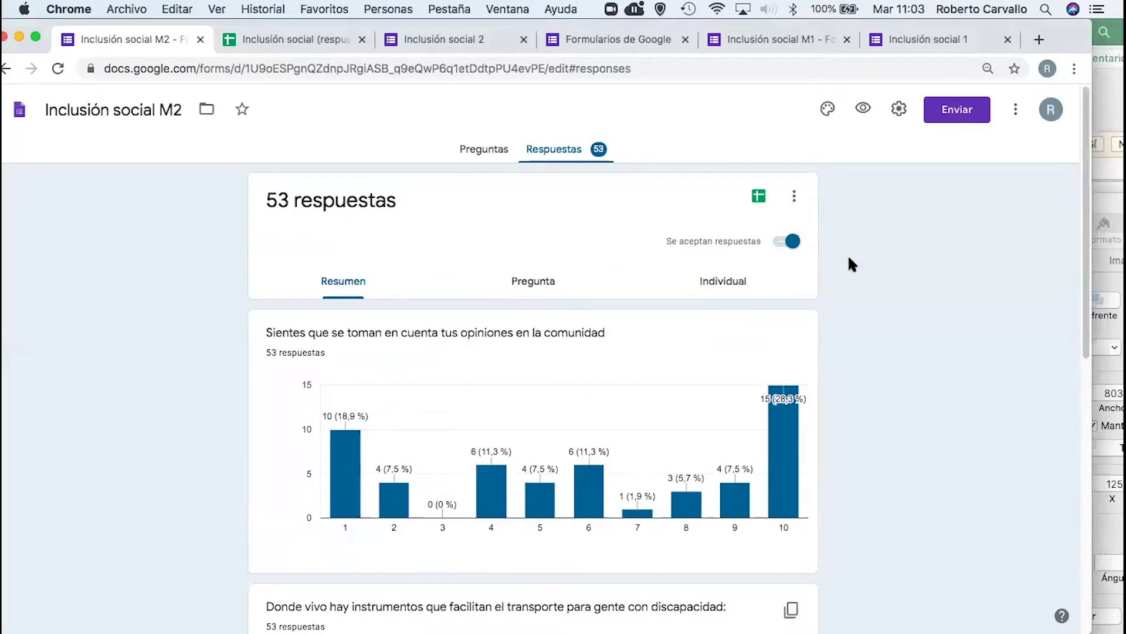
Open the responses spreadsheet linked to the Inclusión social M2 form and look over its recorded answers
left_click(761, 198)
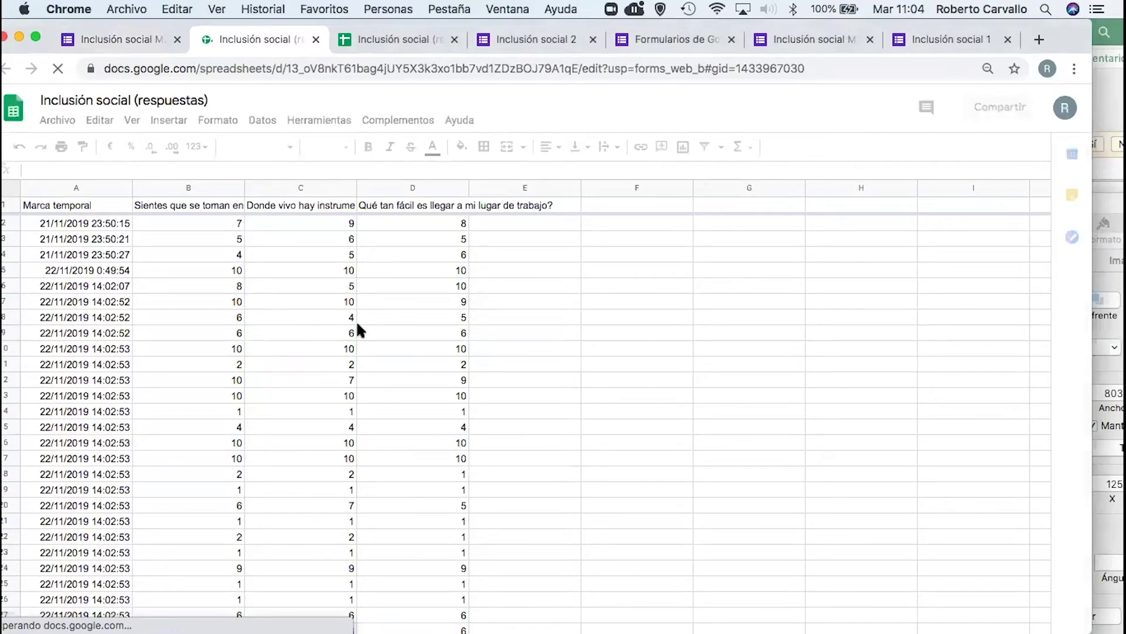
scroll(358, 325, "down", 6)
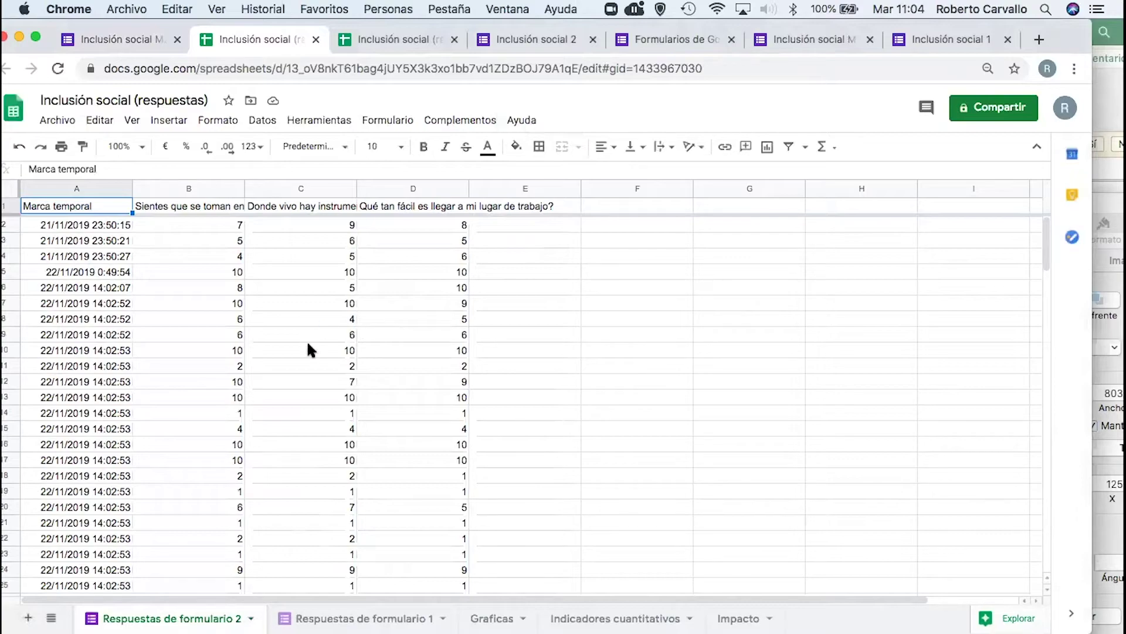
scroll(307, 340, "down", 3)
scroll(308, 346, "up", 3)
Step down the individual answers to the community opinions question in column B as far as row 10
left_click(221, 220)
key("Down")
key("Down")
key("Down")
key("Down")
key("Down")
key("Down")
key("Down")
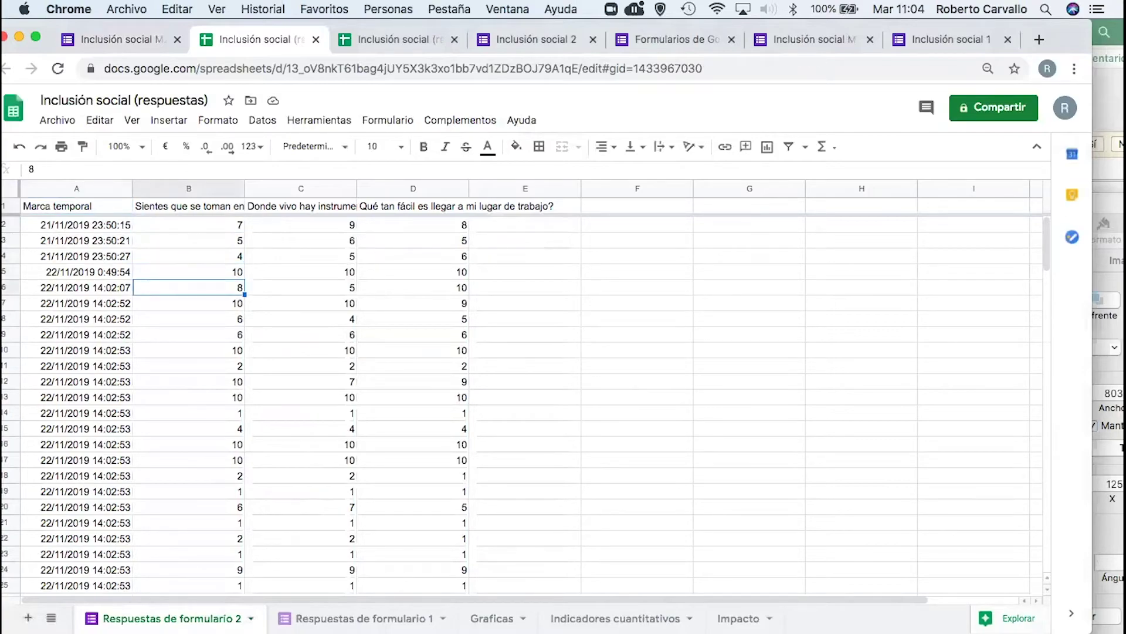
key("Down")
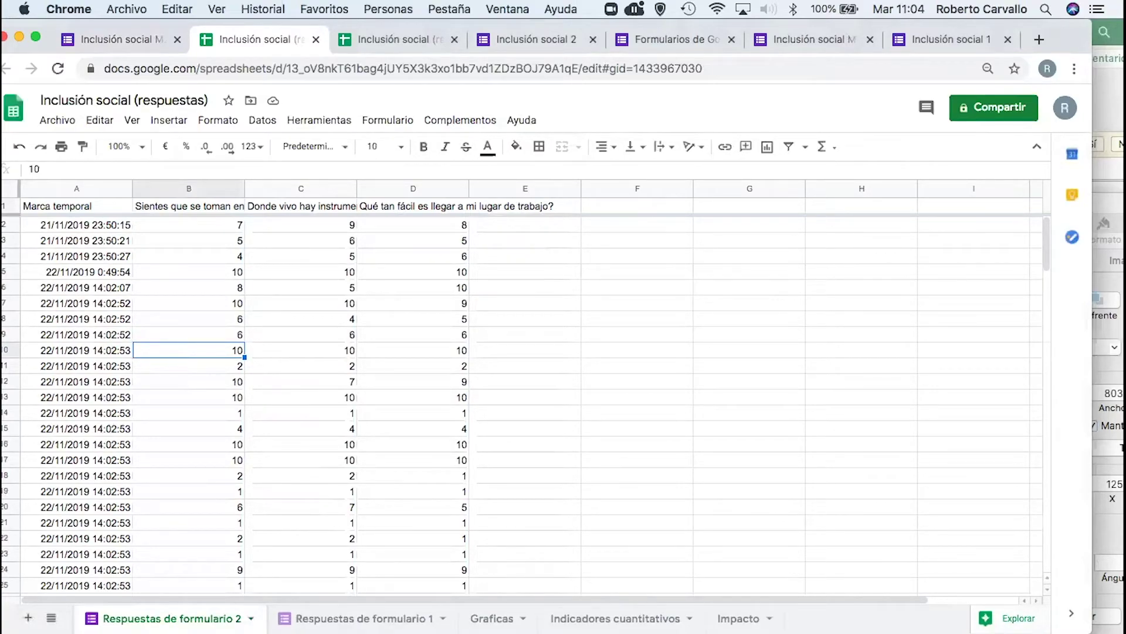
Look through all response rows down to the last 2020 entries and return to the first row
scroll(306, 319, "down", 10)
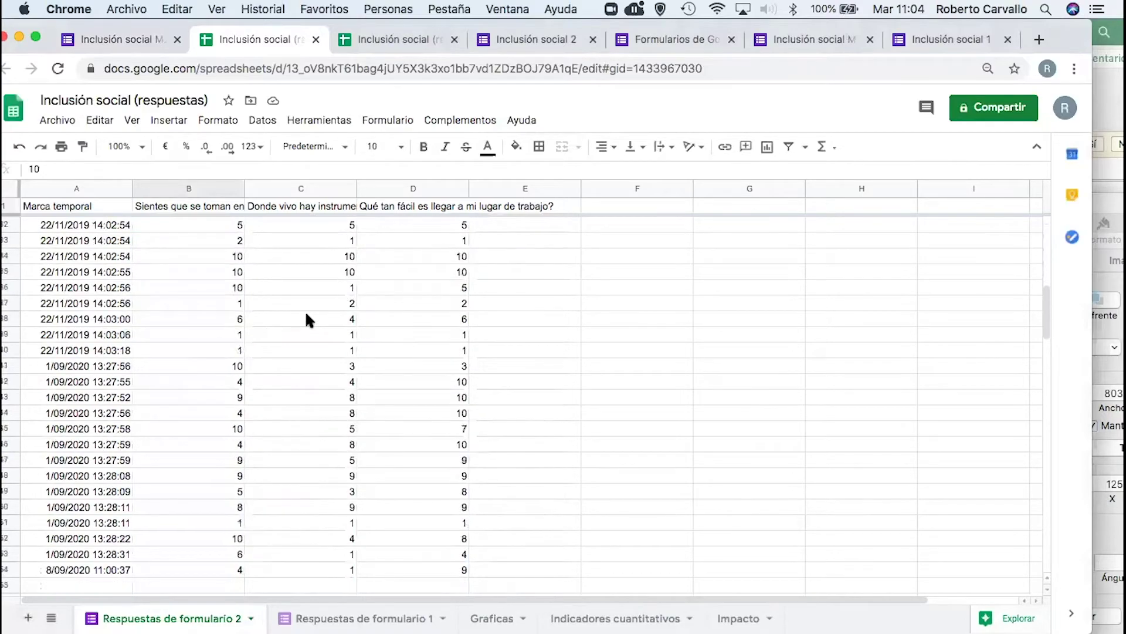
scroll(306, 318, "up", 10)
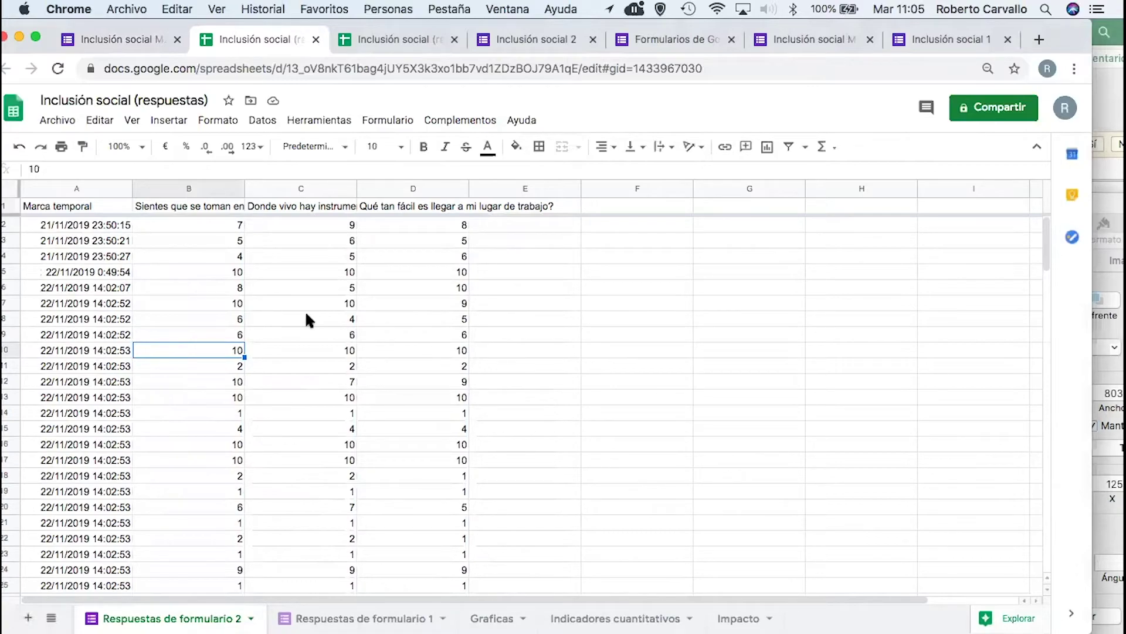
scroll(305, 311, "down", 6)
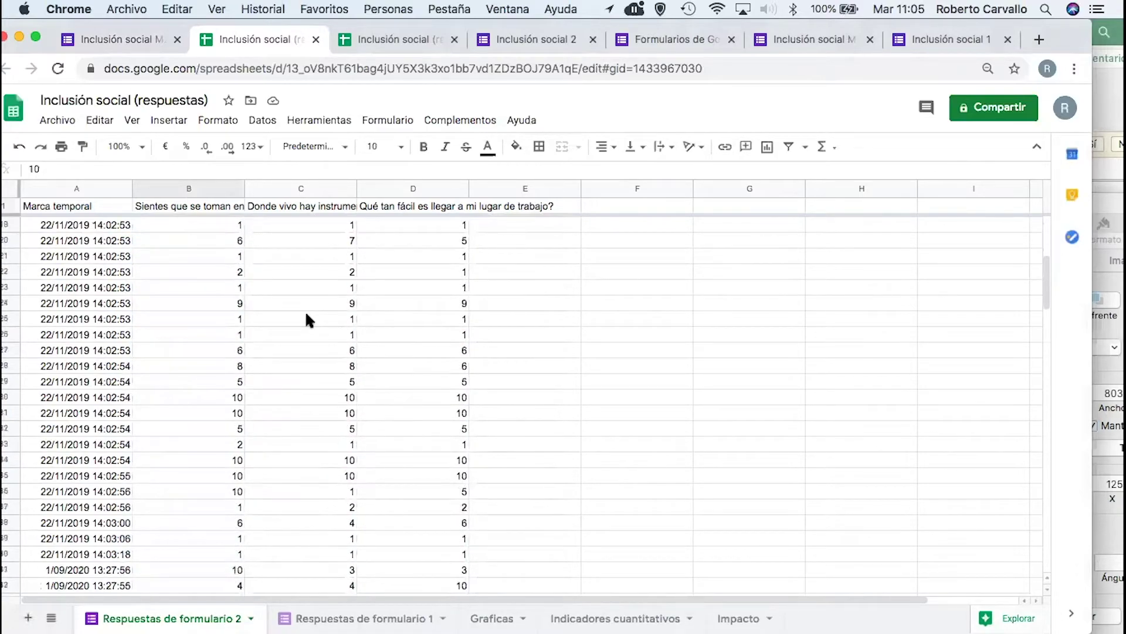
scroll(305, 315, "up", 6)
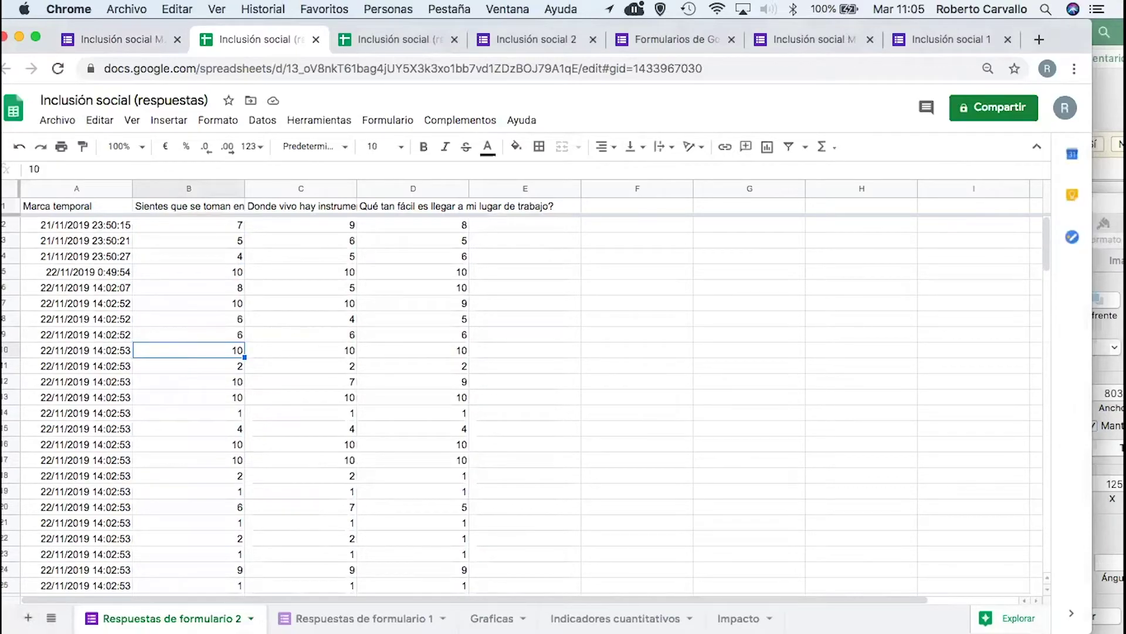
Switch to Keynote, move its window down to uncover the spreadsheet and return to Chrome
key("super+Tab")
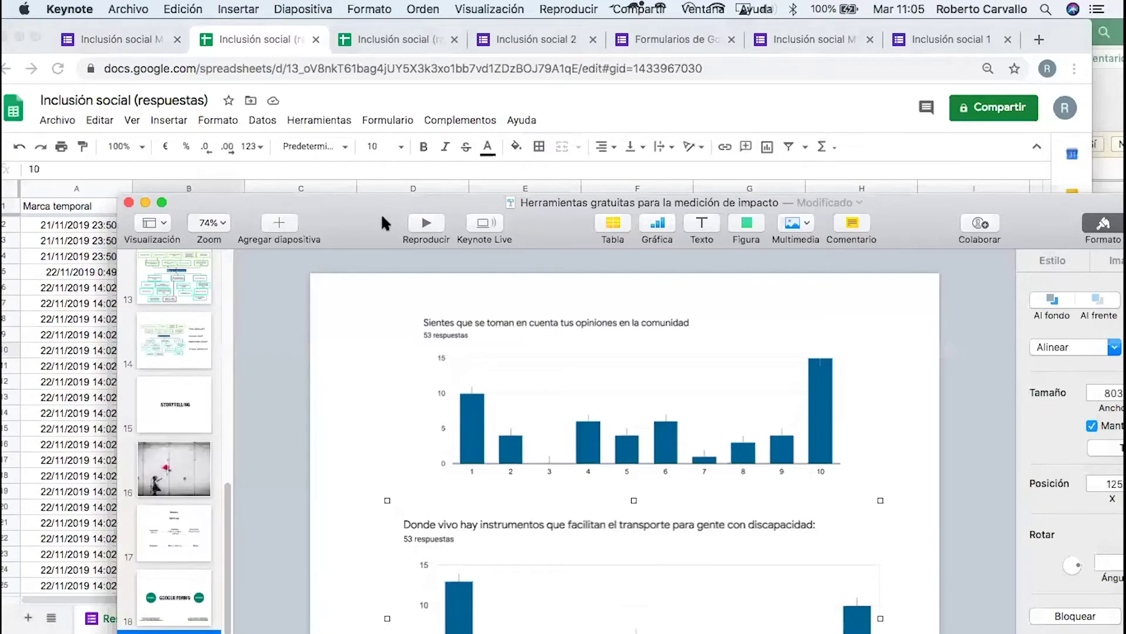
left_click_drag(382, 216, 321, 432)
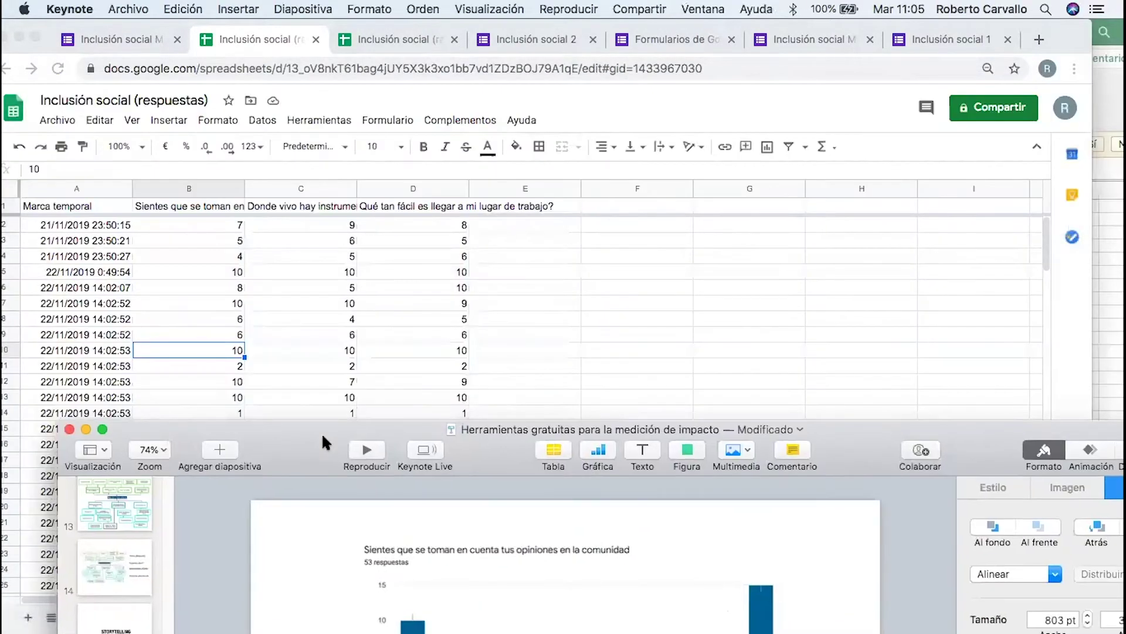
left_click(202, 343)
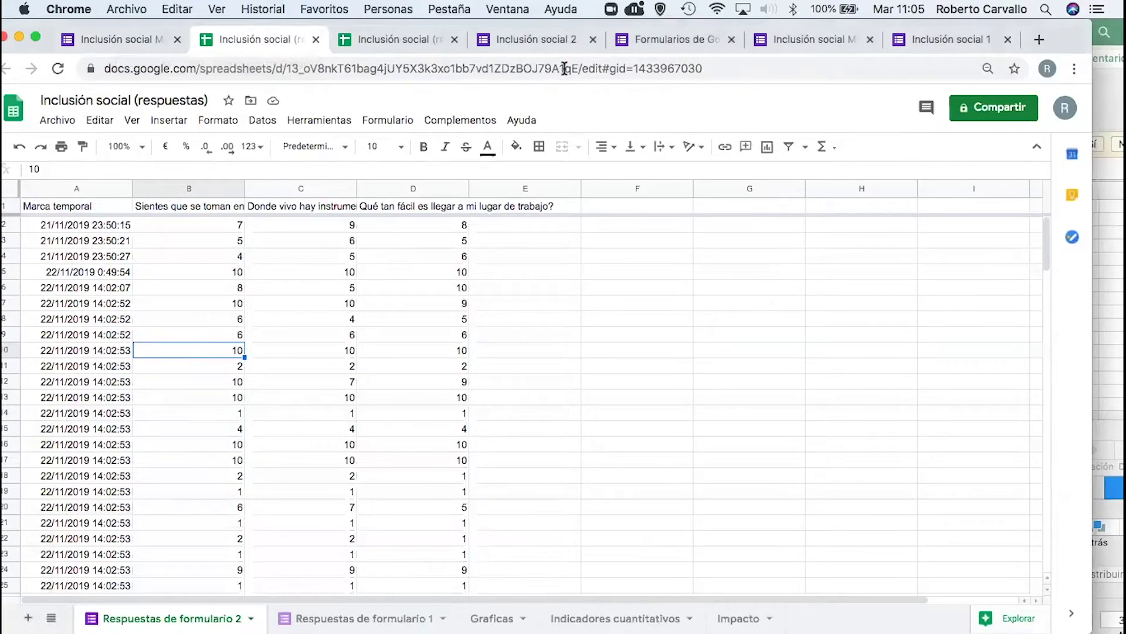
Go to the already open Inclusión social (respuestas) copy showing the Graficas sheet and examine its impact charts
left_click(508, 44)
left_click(412, 34)
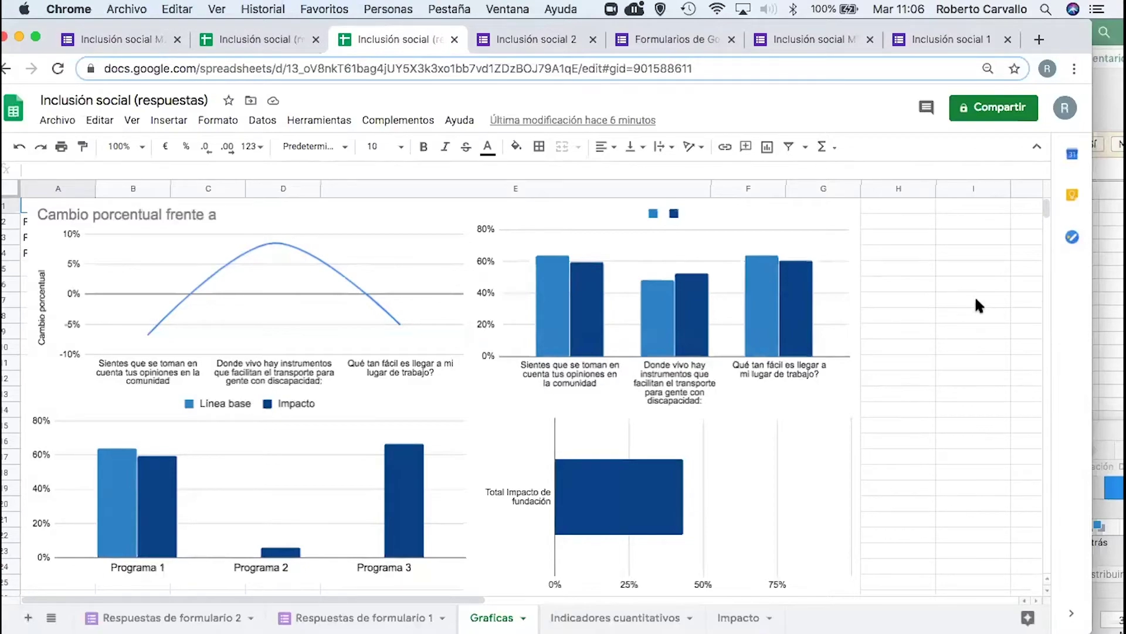
left_click(936, 284)
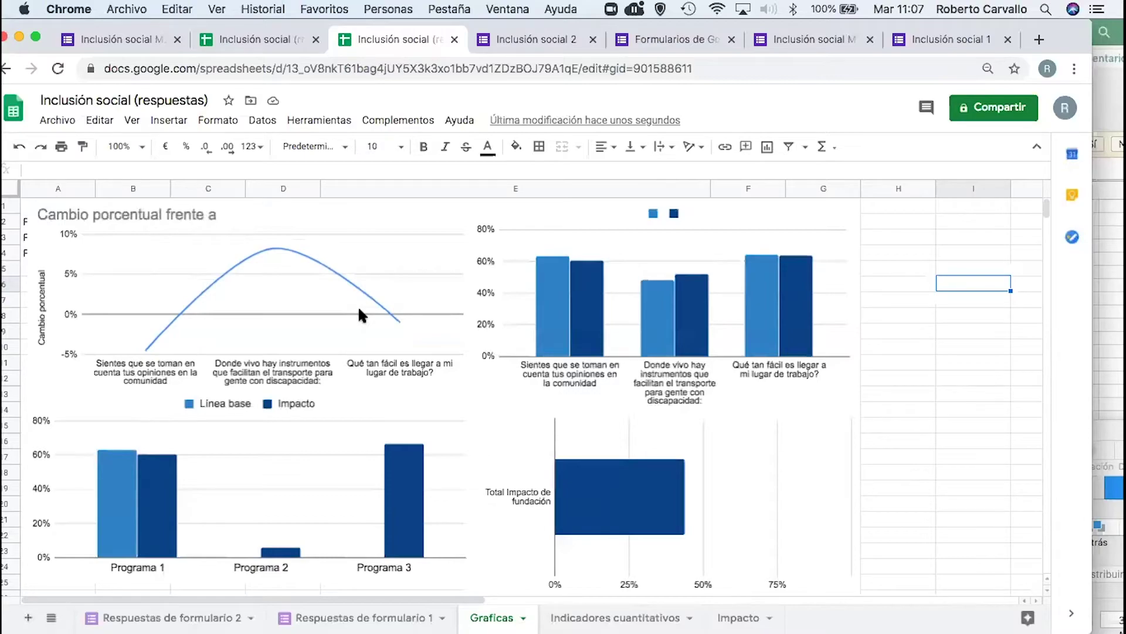
Move the three-question column chart on the Graficas sheet down and to the right, uncovering the source data behind it
left_click(284, 277)
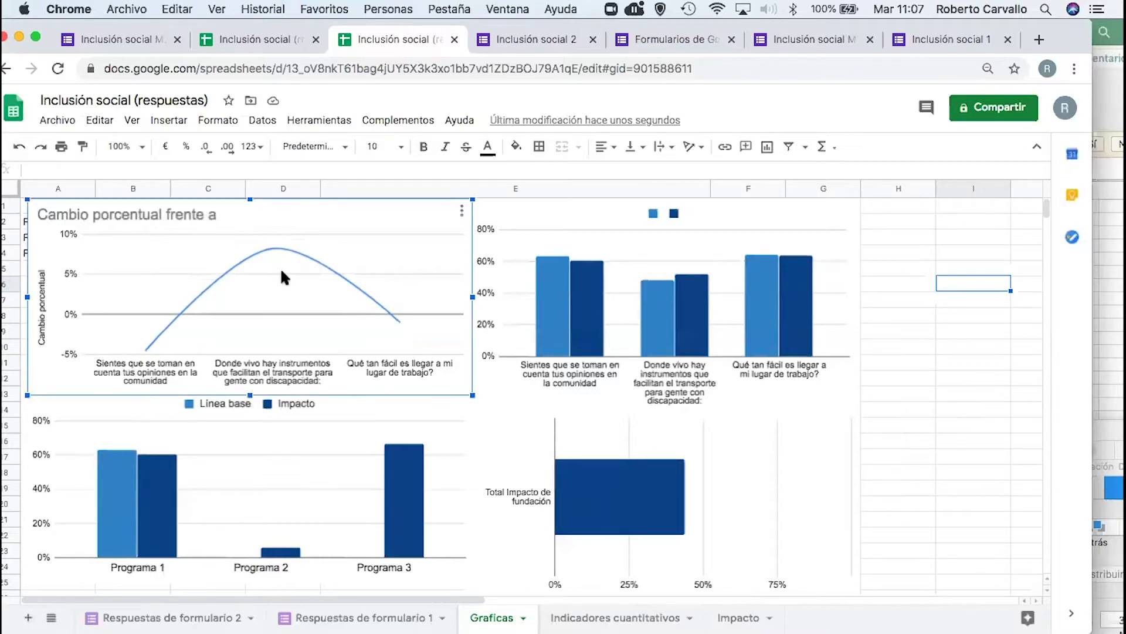
left_click(644, 242)
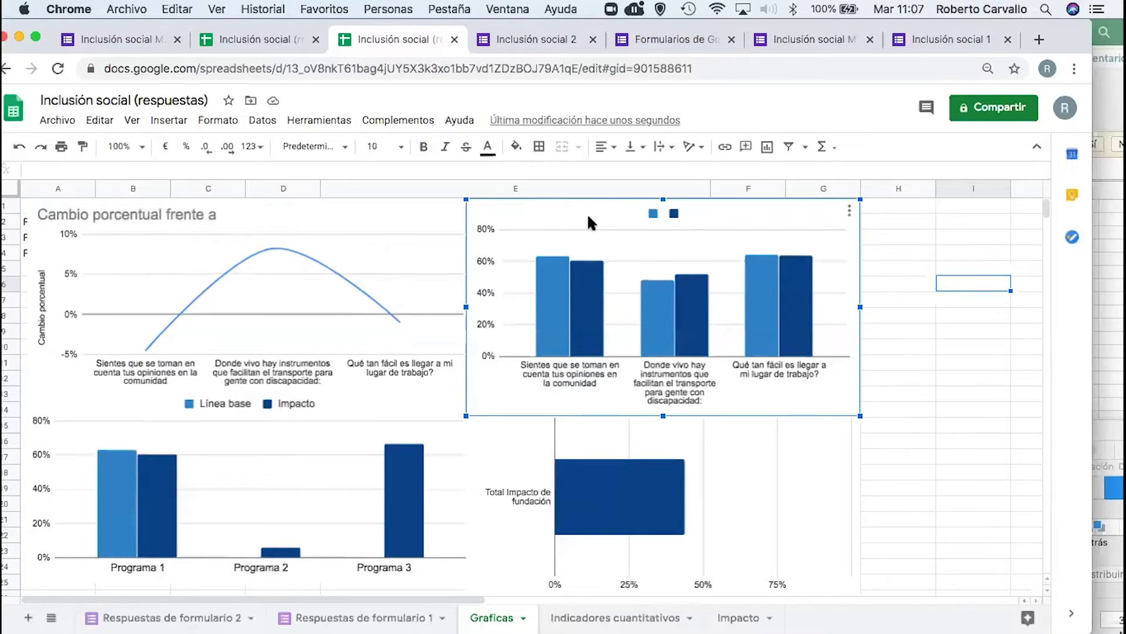
left_click_drag(590, 221, 744, 403)
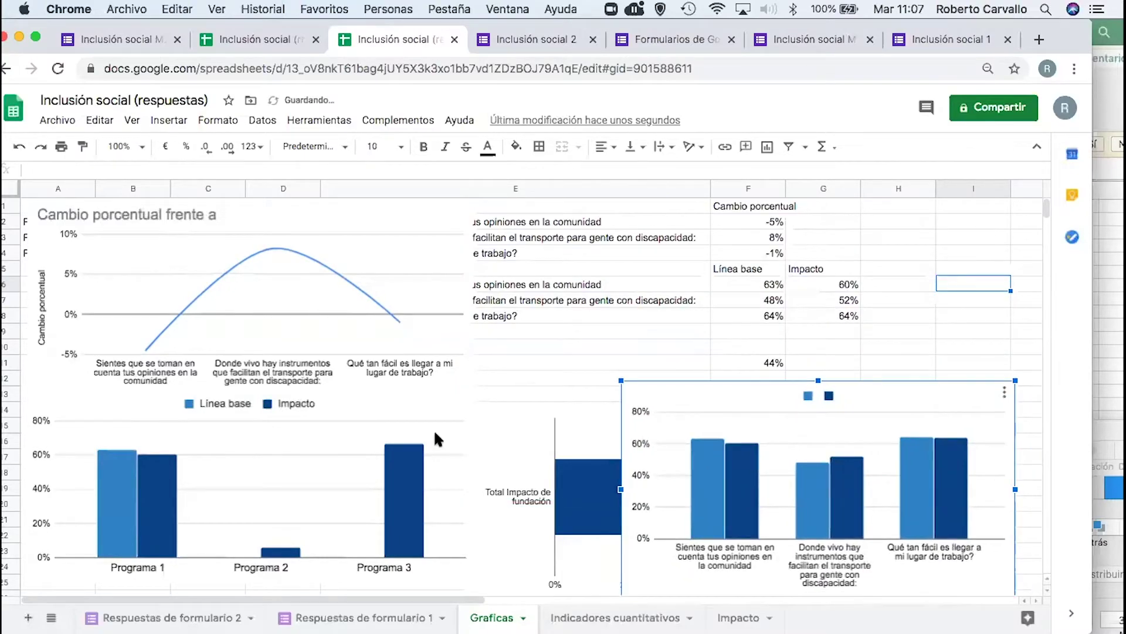
Review the Respuestas de formulario 1, Respuestas de formulario 2 and Indicadores cuantitativos sheets
left_click(328, 619)
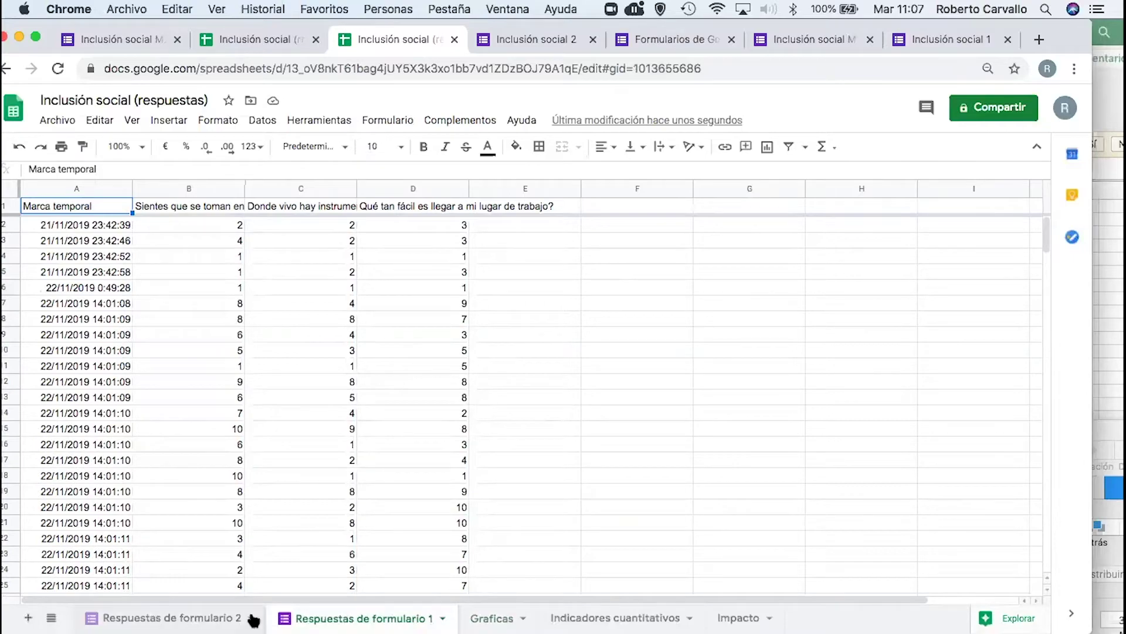
left_click(217, 619)
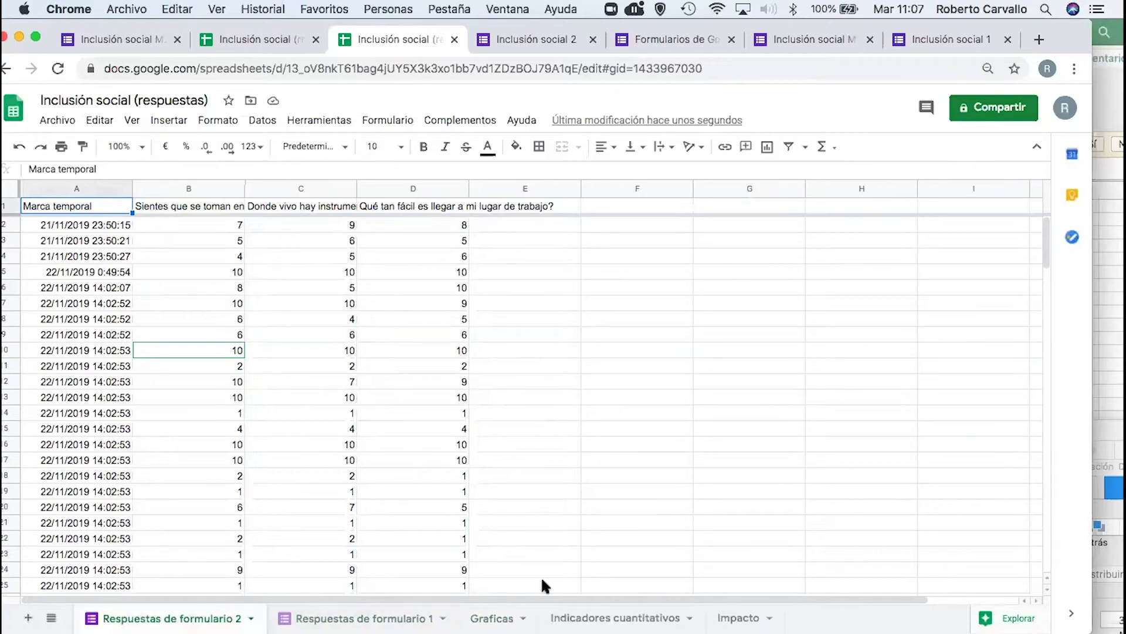
left_click(599, 616)
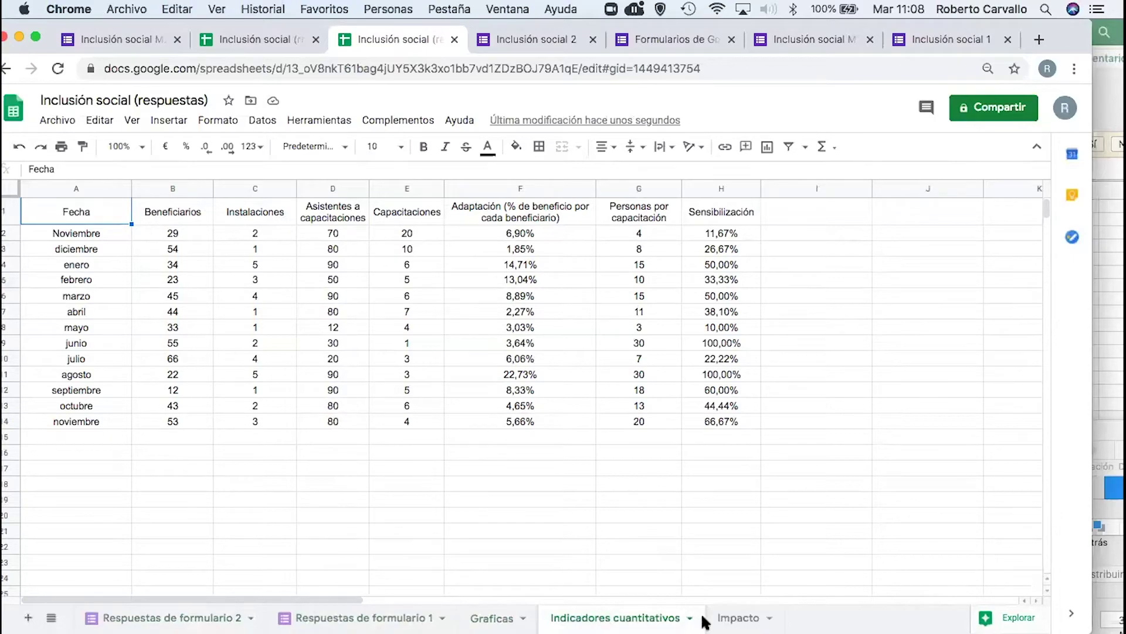
View the Impacto sheet's Impacto and Cambio porcentual columns and return to the Graficas sheet
left_click(742, 619)
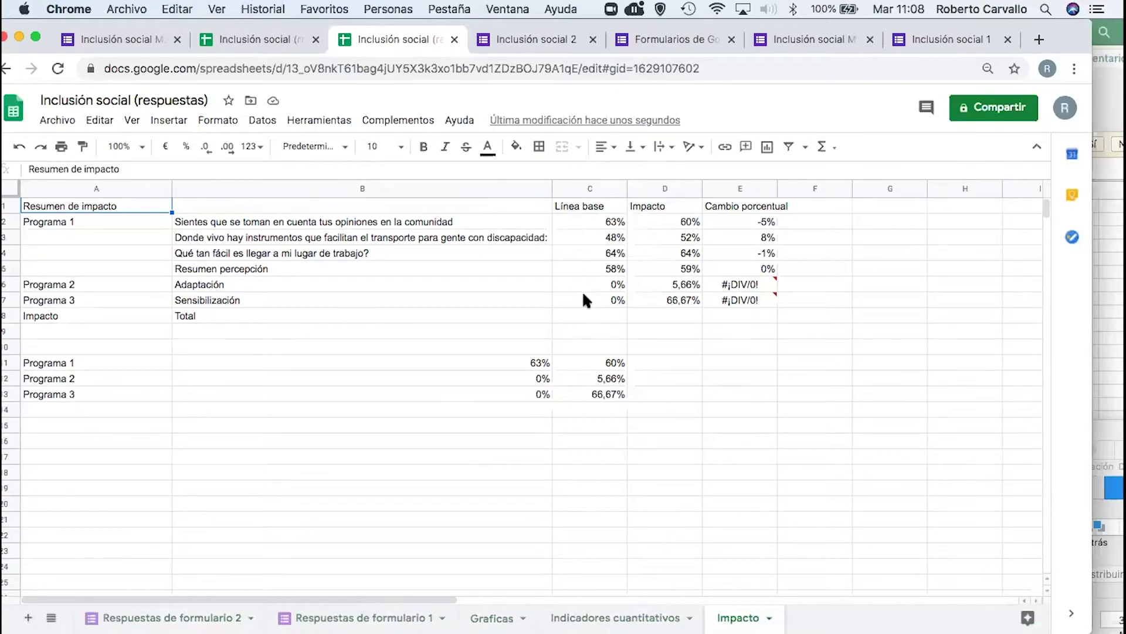
left_click(661, 210)
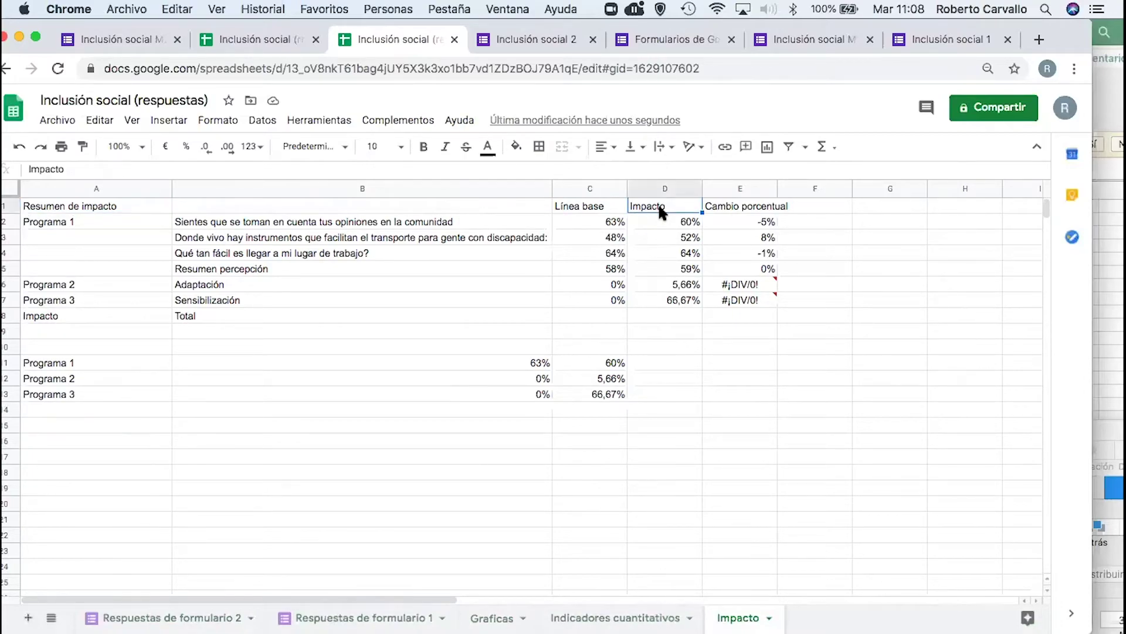
left_click(738, 209)
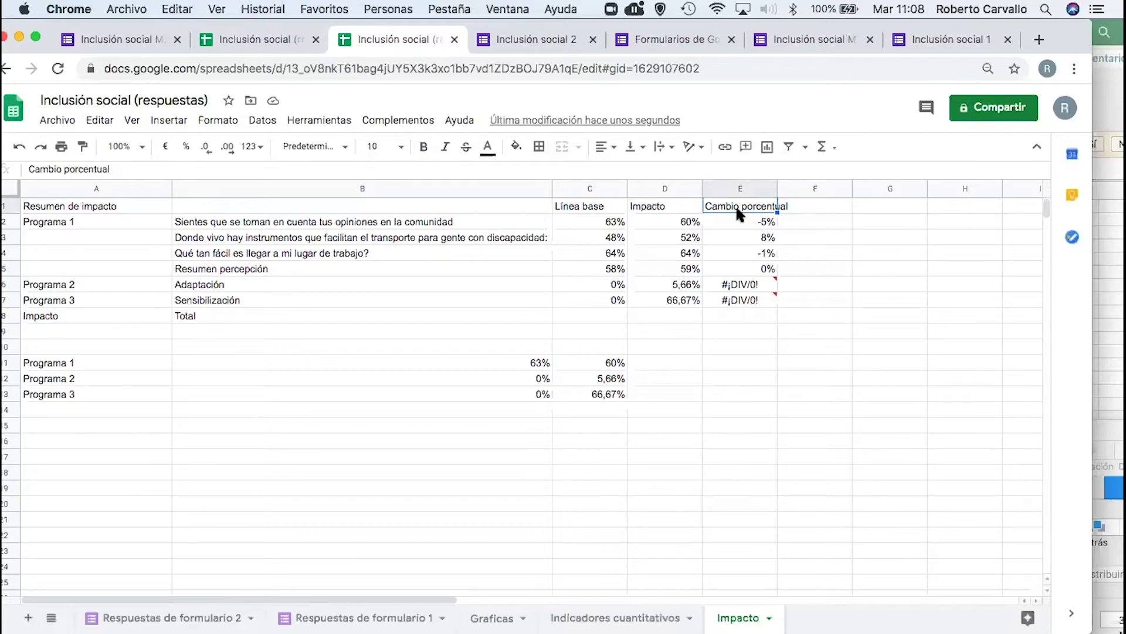
left_click(491, 617)
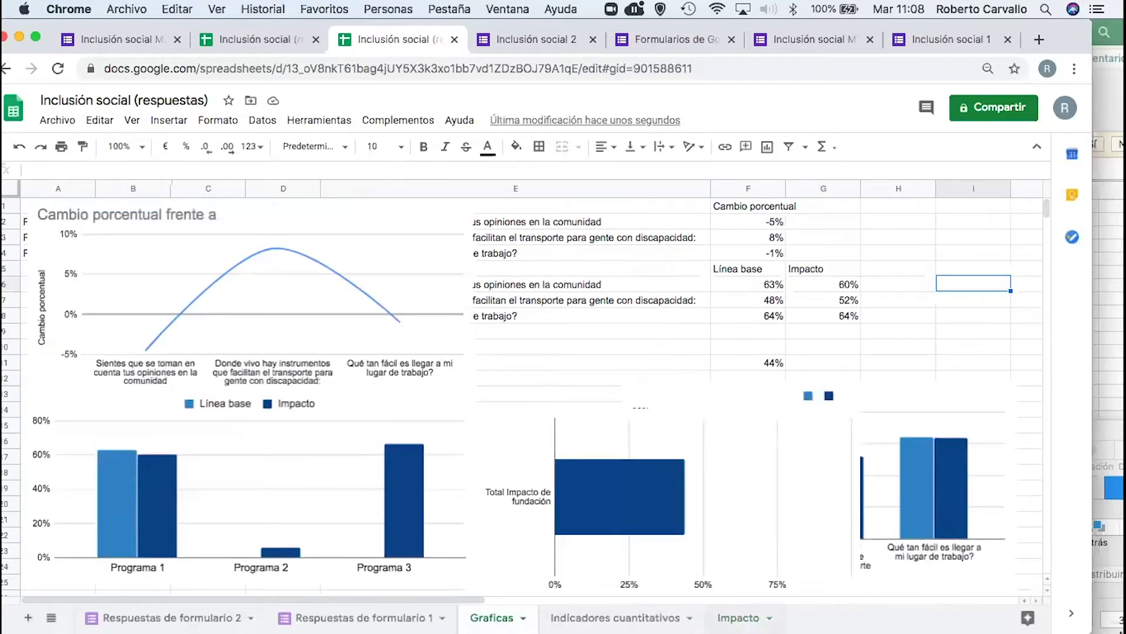
On the Impacto sheet, examine the formulas behind the Línea base, Impacto and Cambio porcentual values for the Programa 1 questions
left_click(733, 618)
left_click(610, 221)
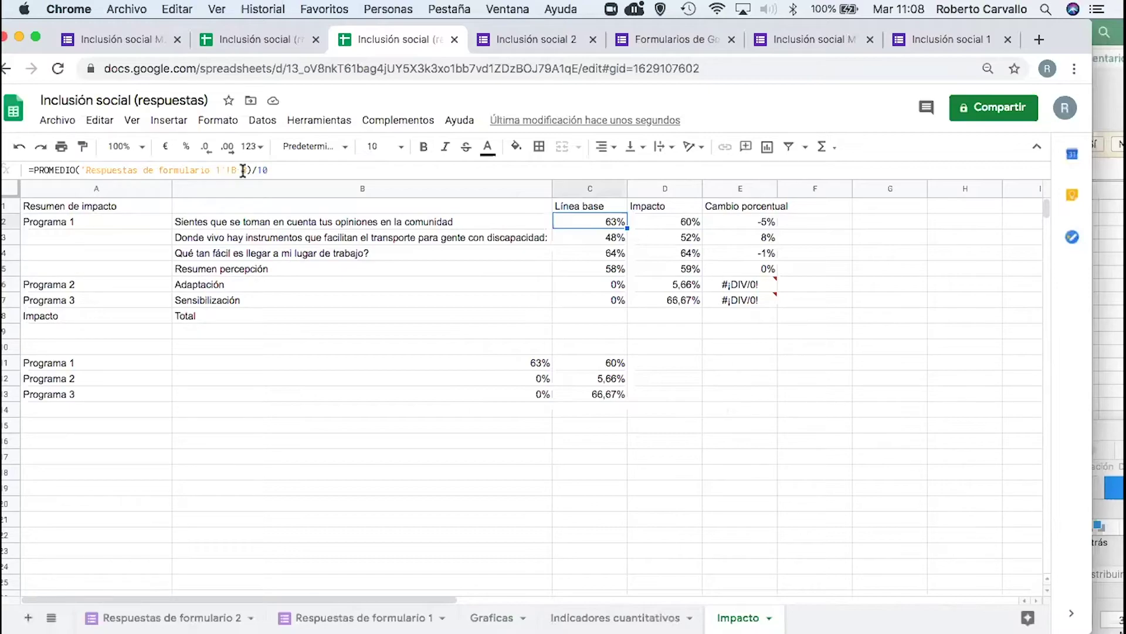
left_click(592, 236)
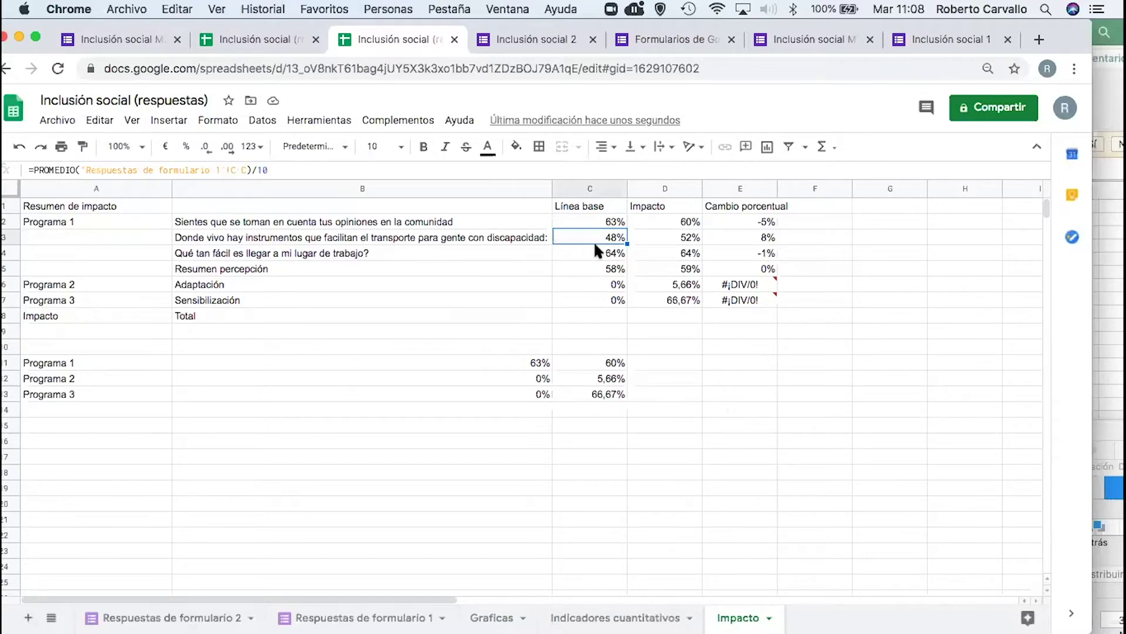
left_click(596, 251)
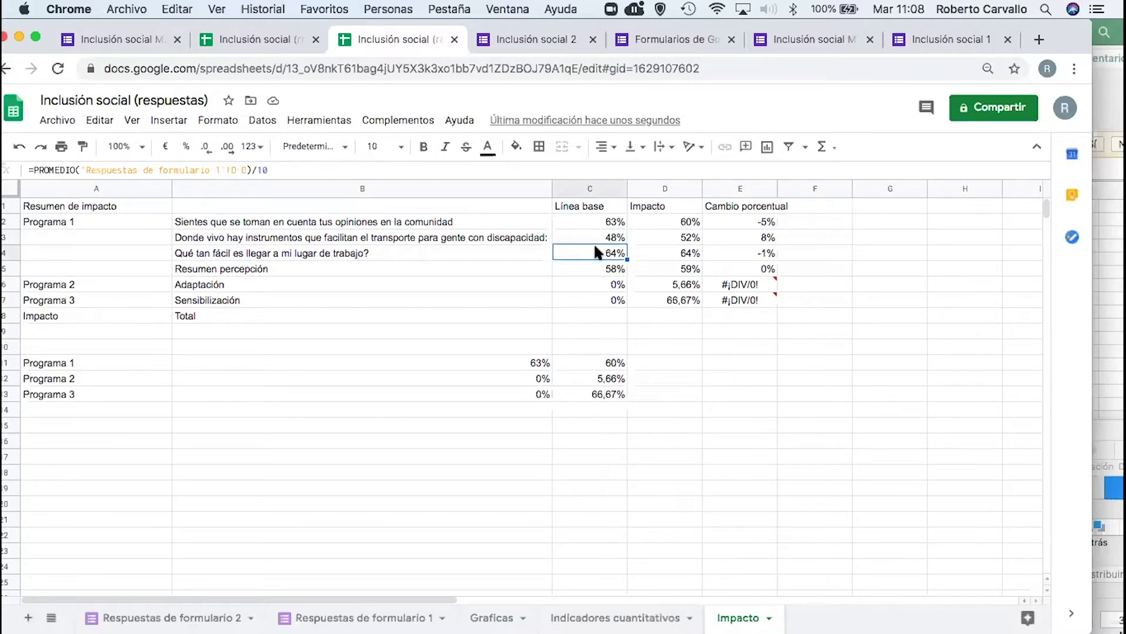
left_click(645, 222)
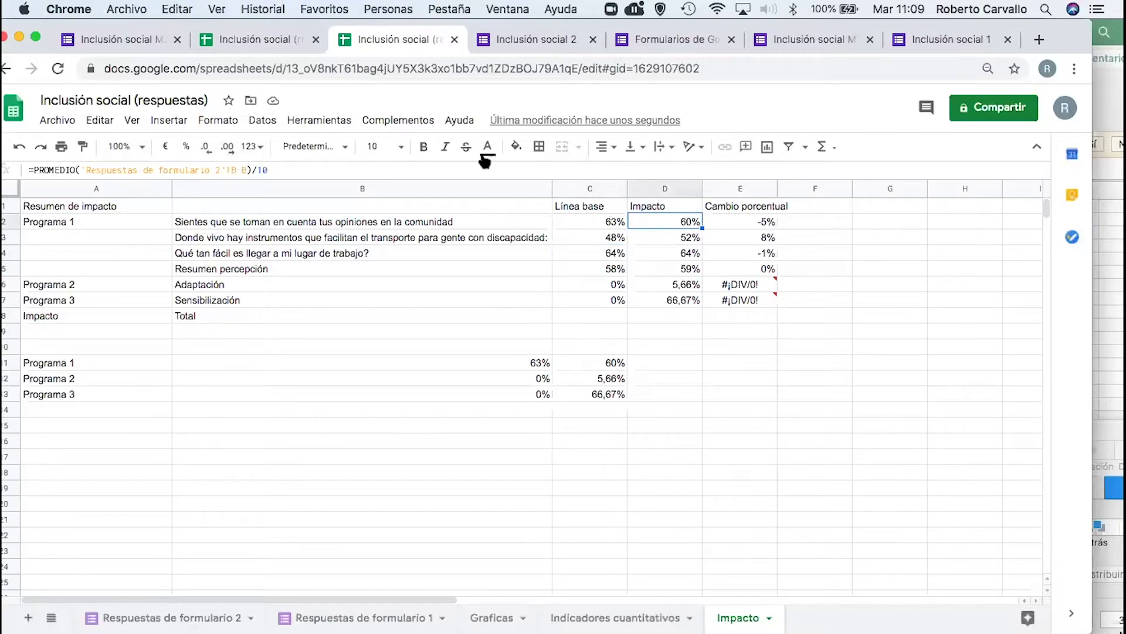
left_click(629, 235)
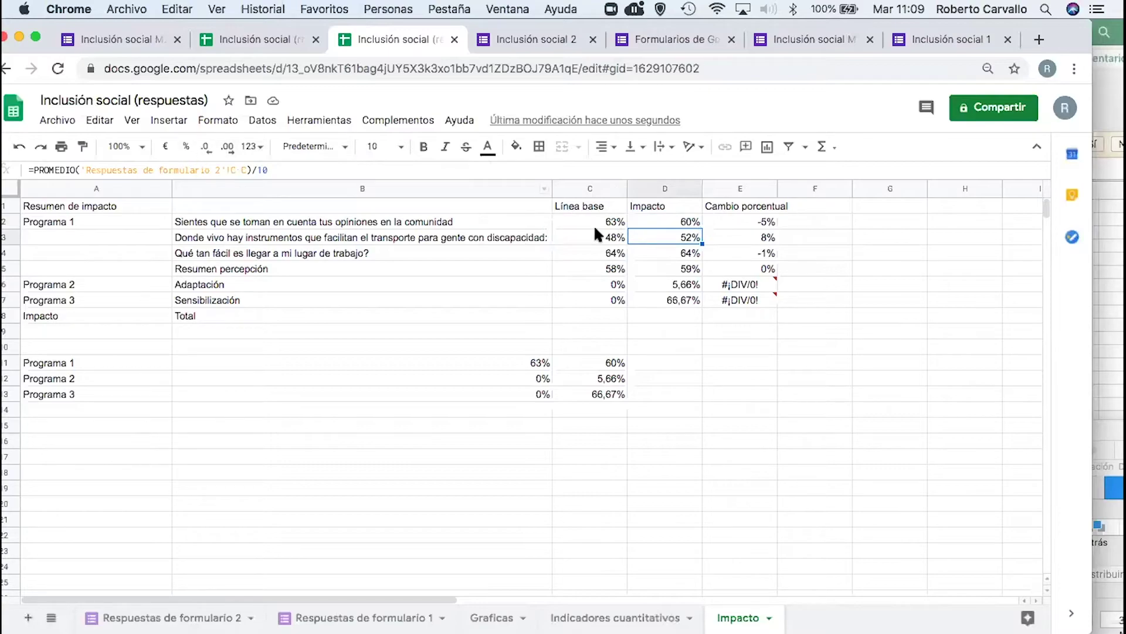
left_click(645, 253)
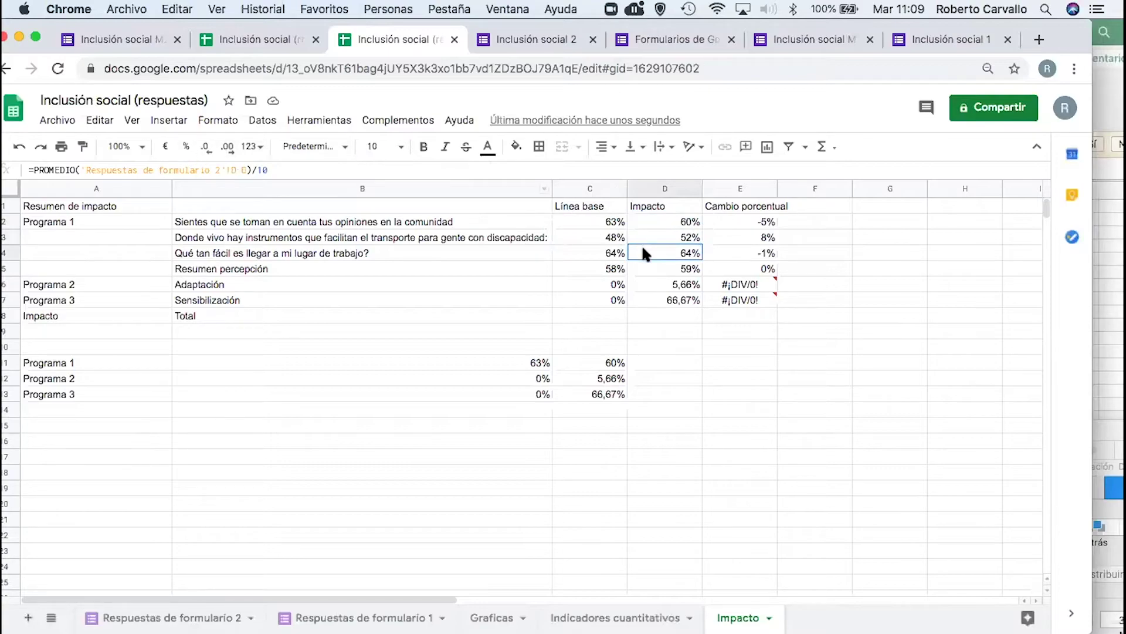
left_click(650, 315)
left_click(729, 222)
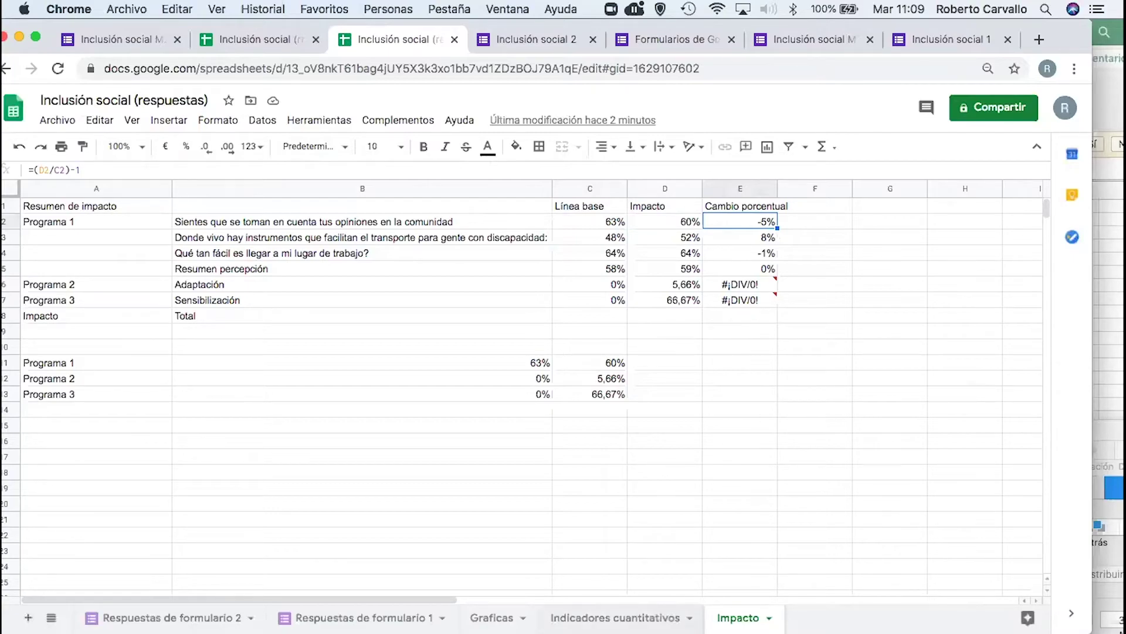
On the Graficas sheet, move the three-question column chart beside the Cambio porcentual line chart, above the Total Impacto de fundación chart
left_click(491, 617)
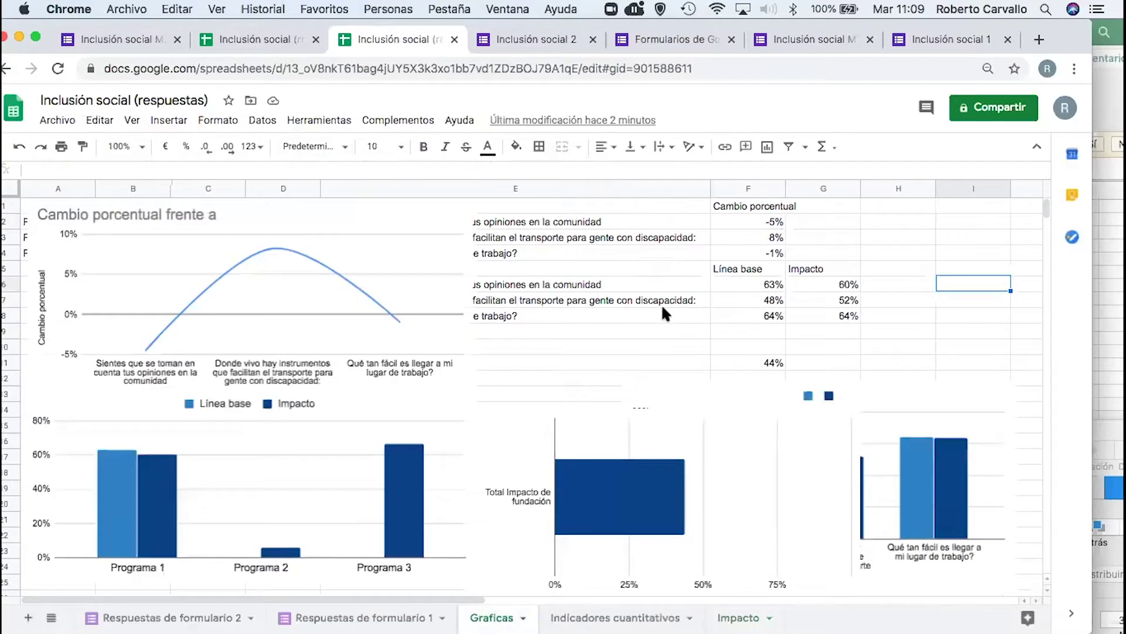
left_click(667, 415)
left_click(691, 386)
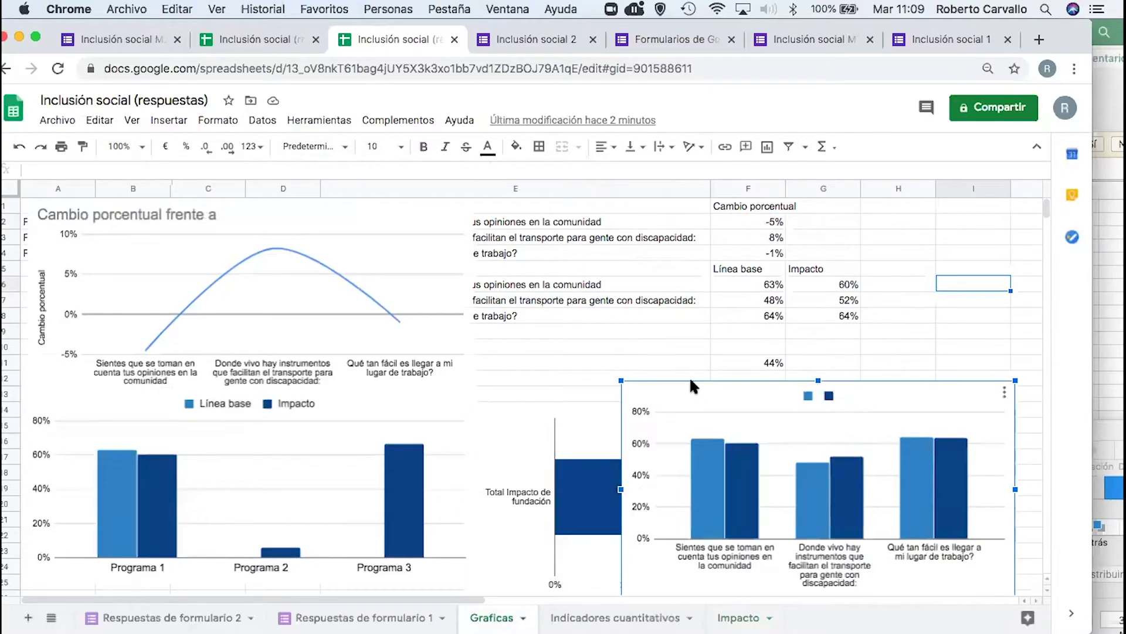
left_click_drag(691, 384, 531, 202)
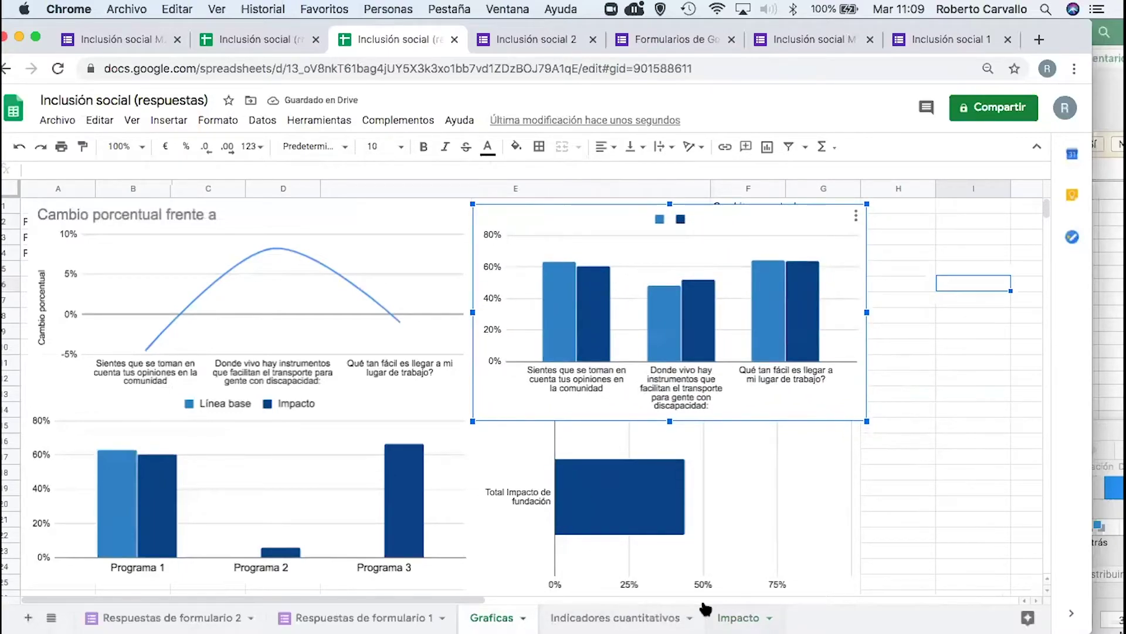
Return to the Impacto sheet and select the summary figures in C2:E7 to review them
left_click(731, 617)
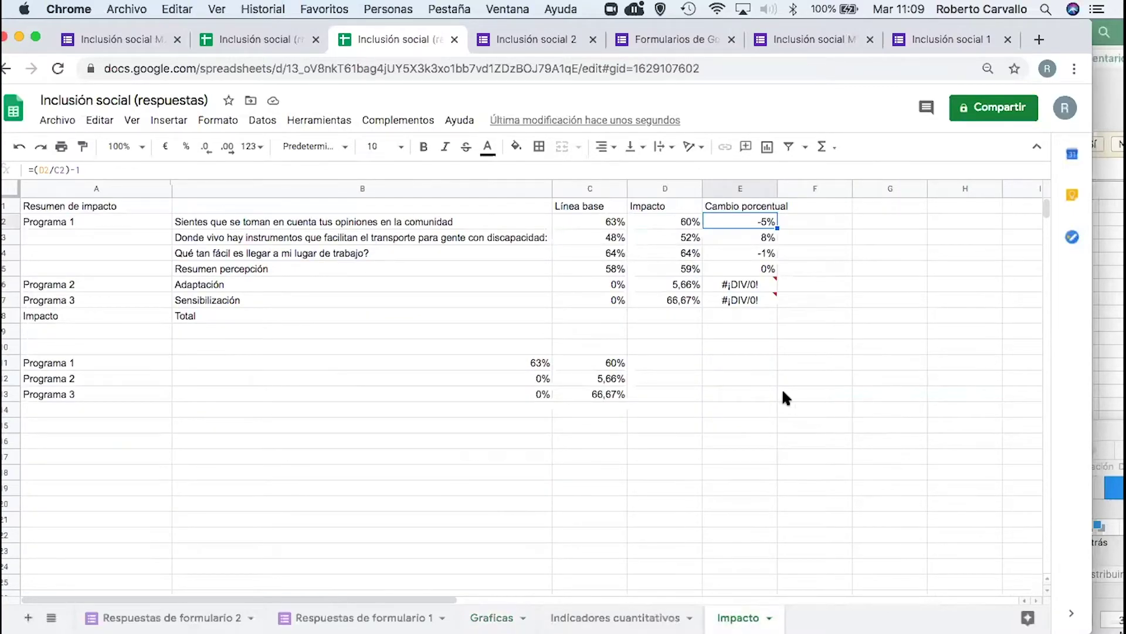
left_click(783, 393)
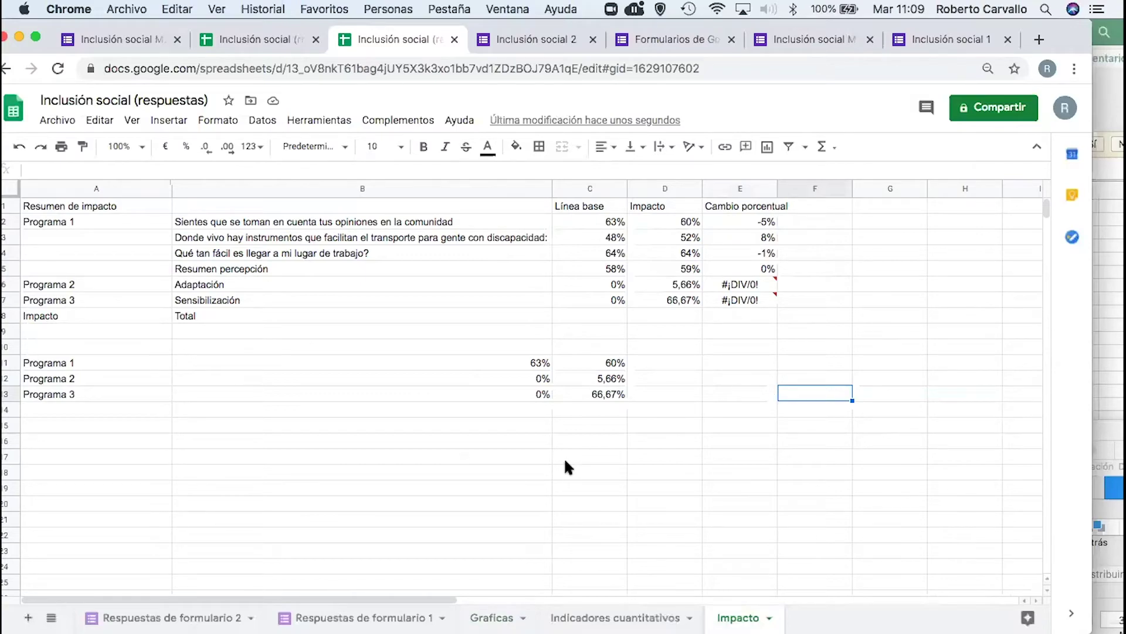
left_click(658, 223)
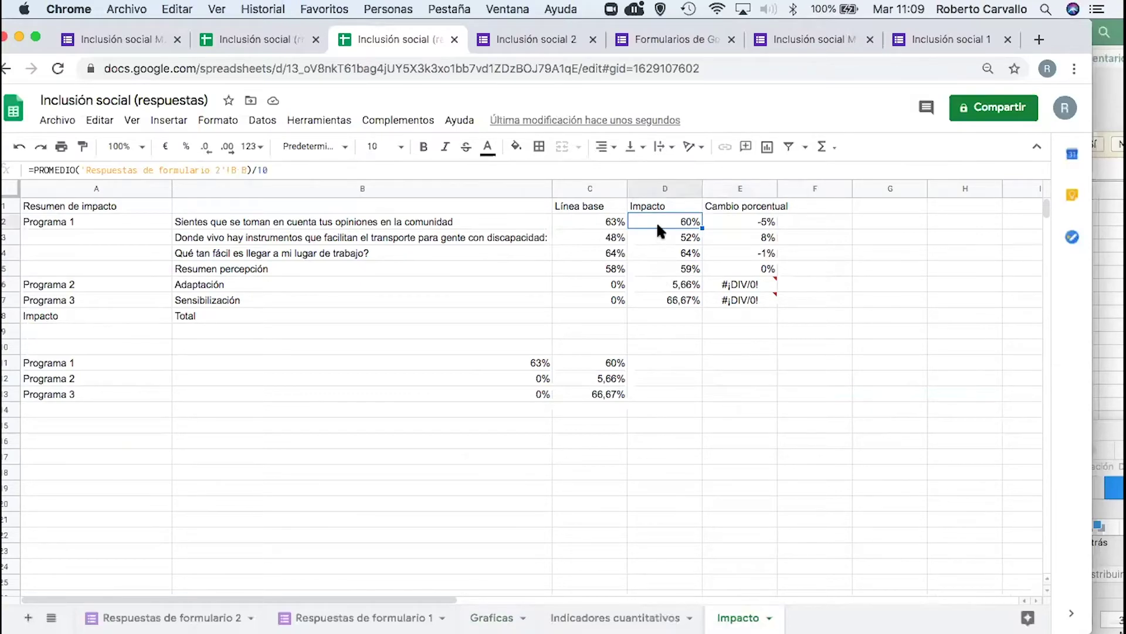
left_click_drag(598, 221, 737, 301)
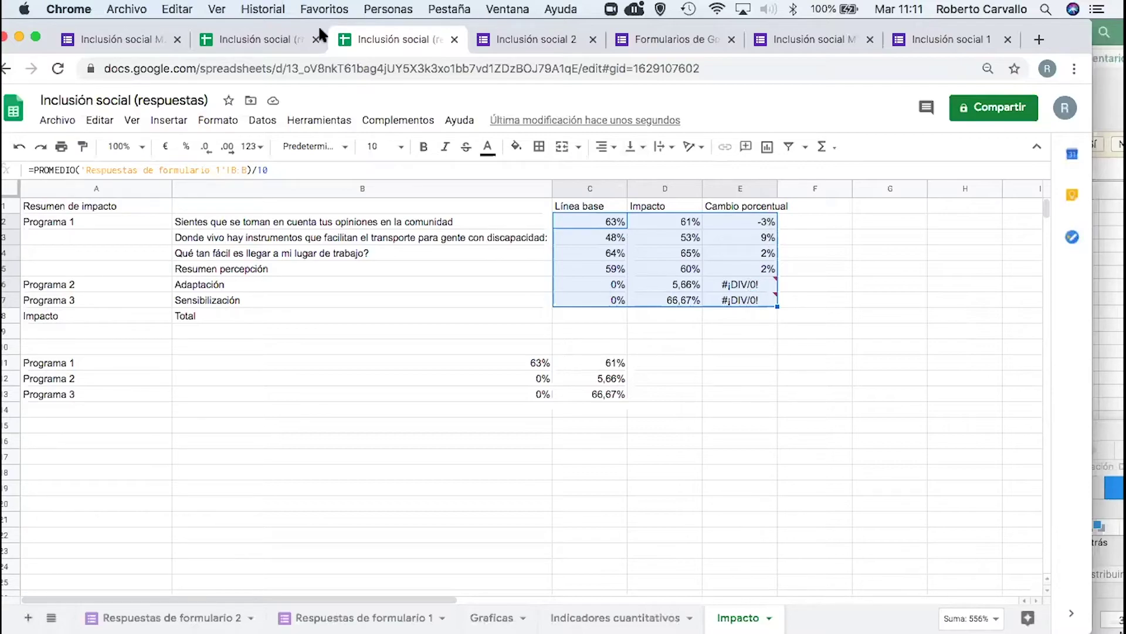
Leave the Inclusión social M2 form for the Forms home page and open the responses of Inclusión social M1
left_click(143, 37)
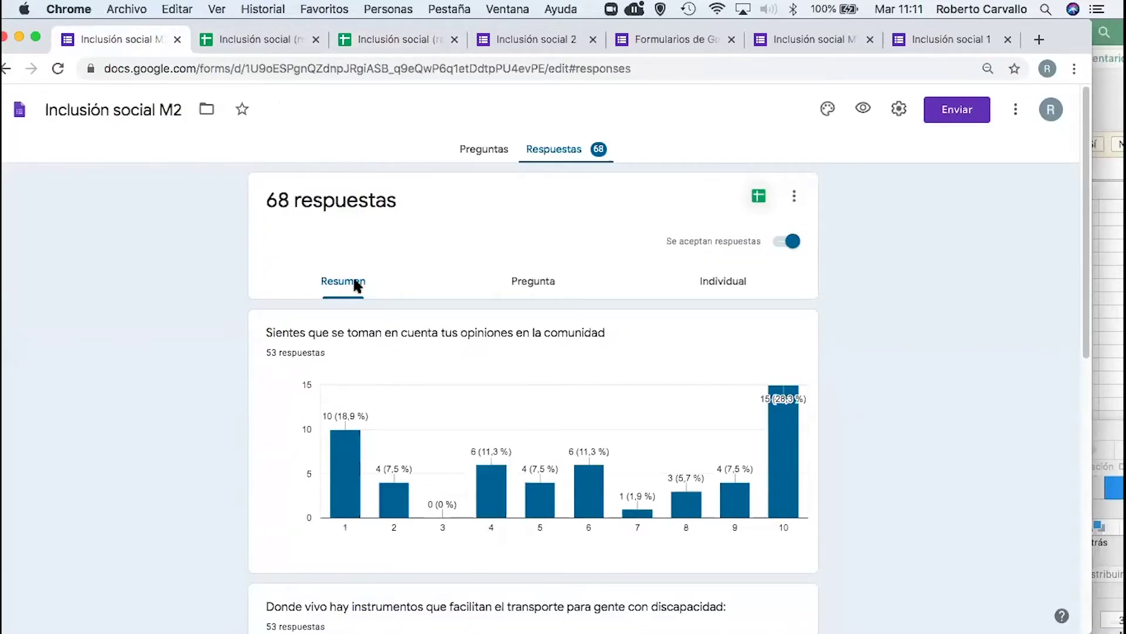
left_click(21, 111)
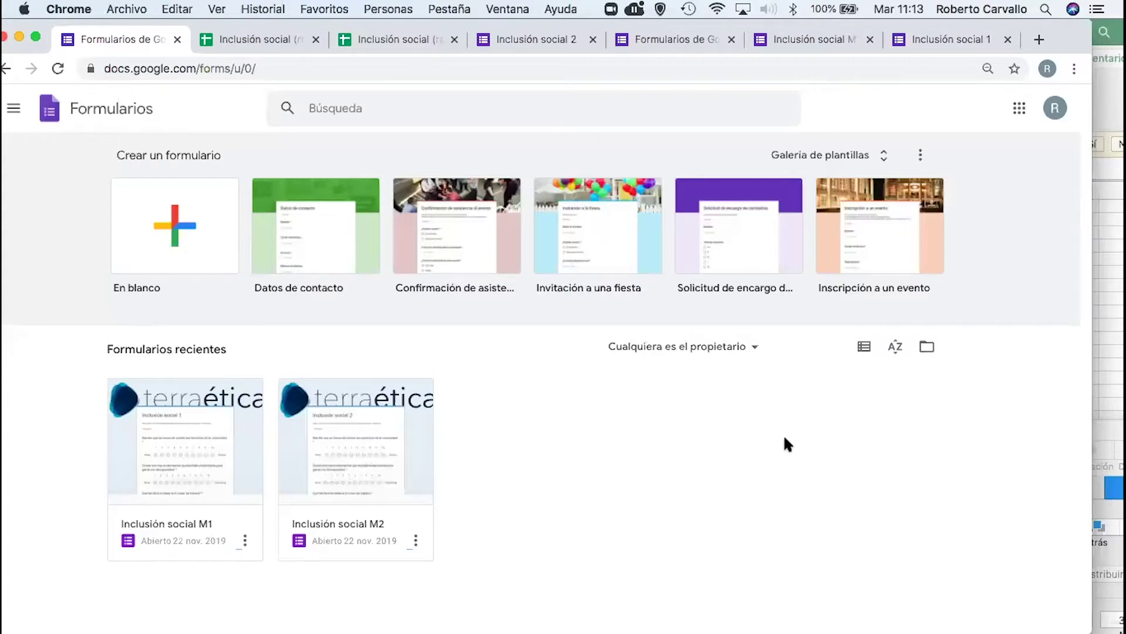
left_click(217, 469)
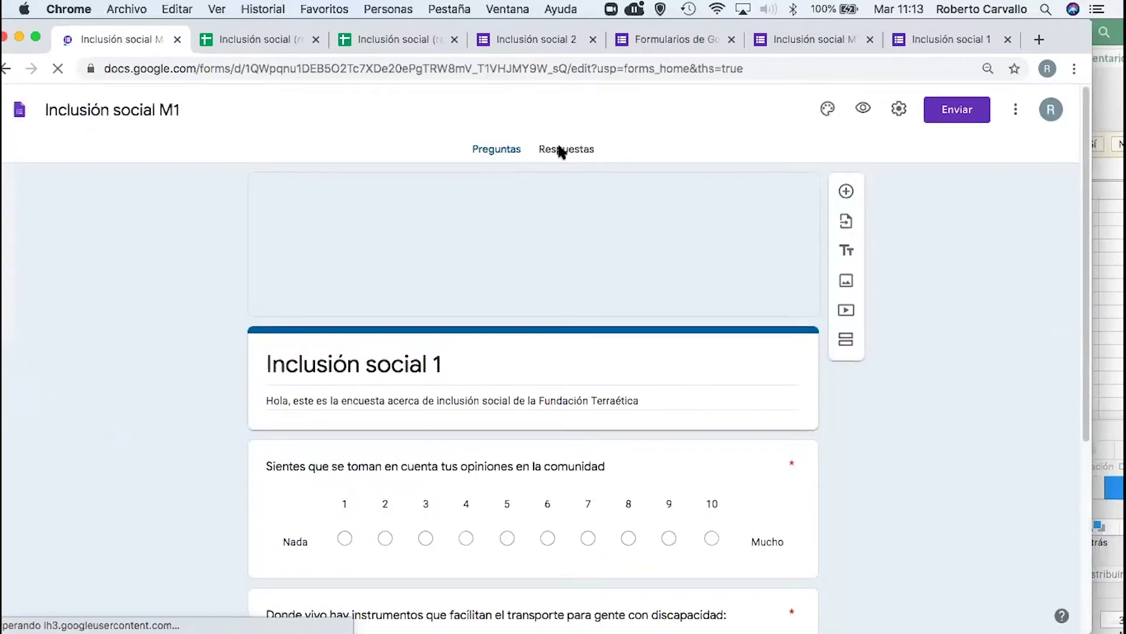
left_click(563, 150)
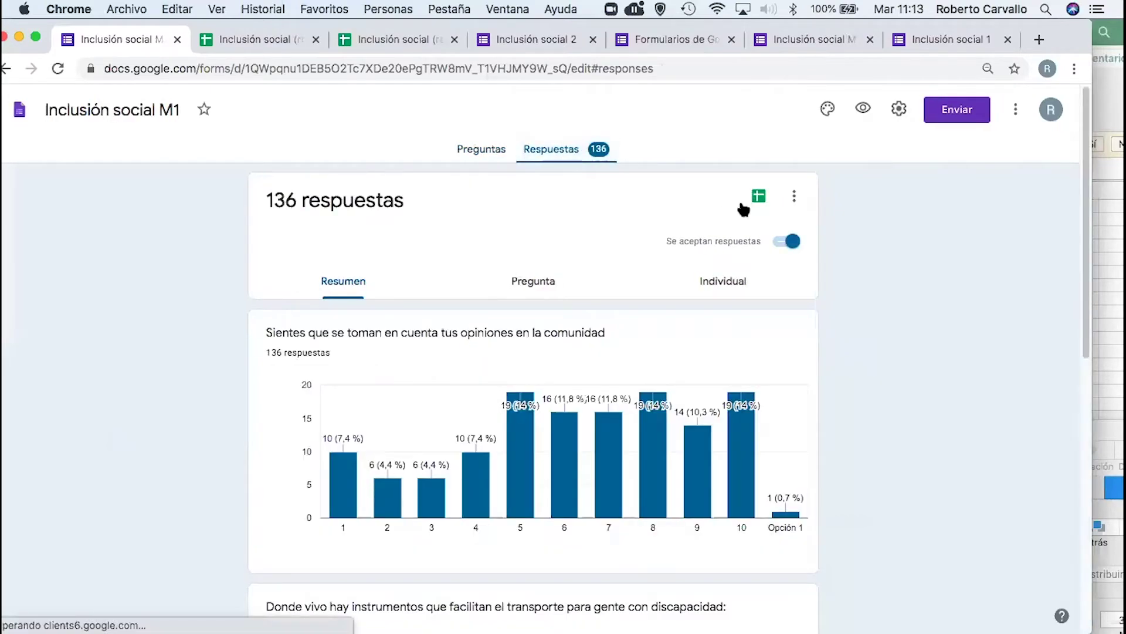
Review the M1 form's response options and its general configuration, leaving both without changes
left_click(794, 196)
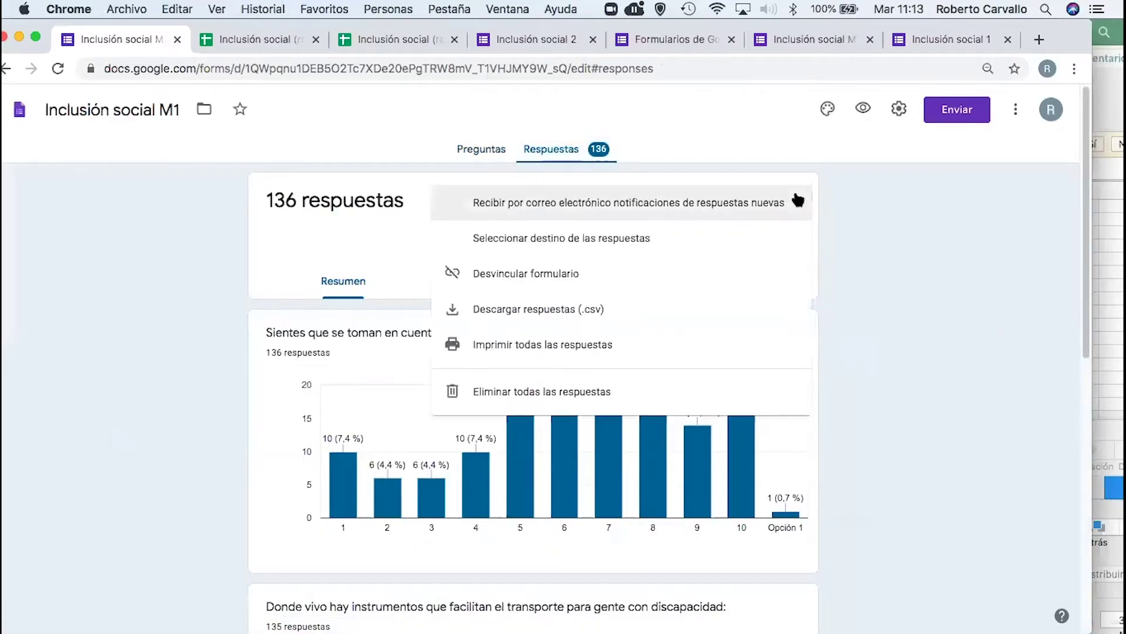
left_click(856, 217)
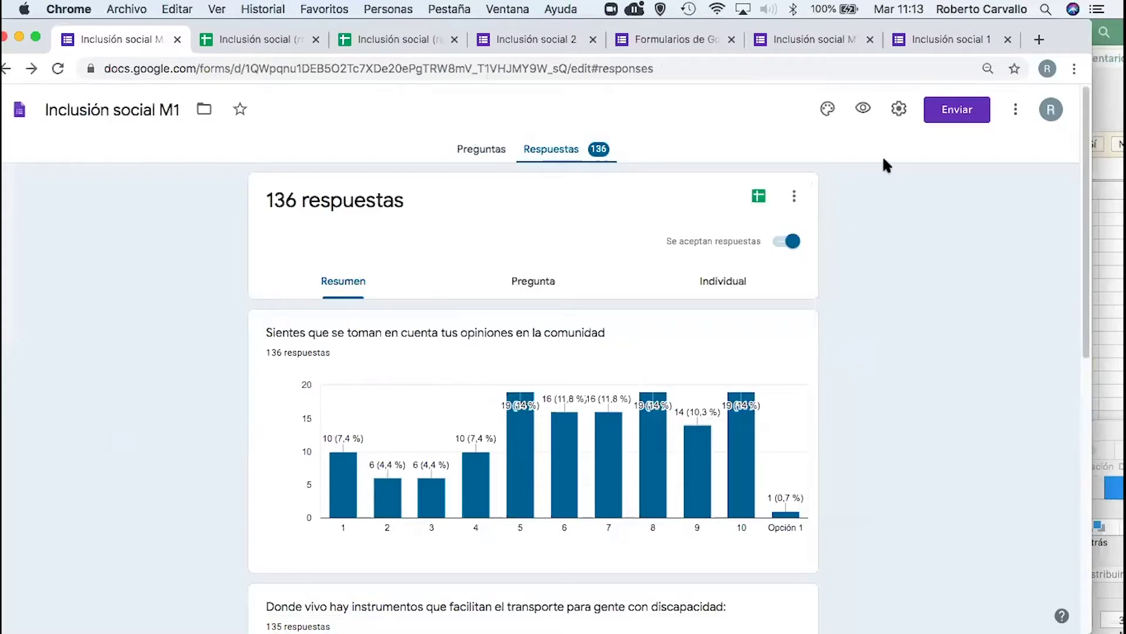
left_click(897, 109)
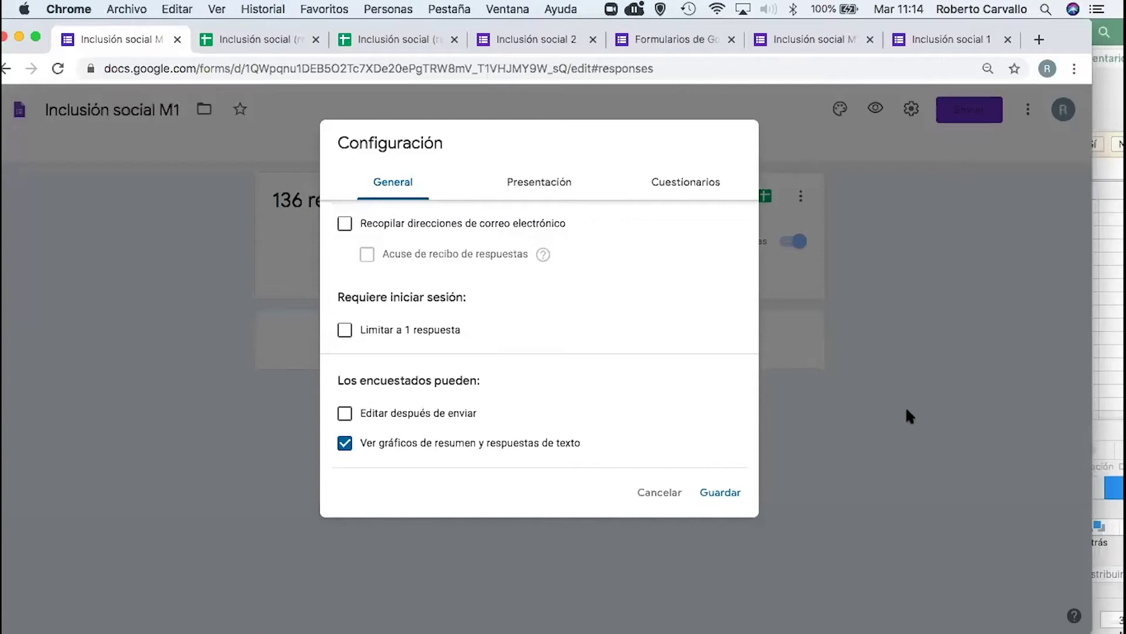
key("Escape")
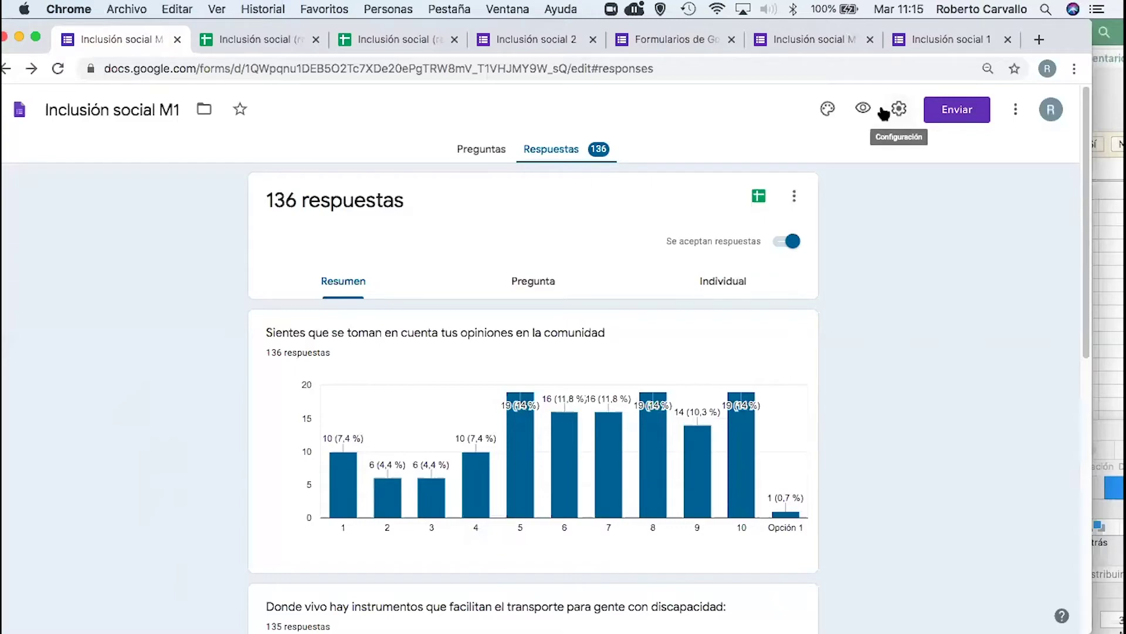
Add the question "¿Eres Feliz?" after the last question of the M1 form and set its type to Escala lineal
left_click(482, 151)
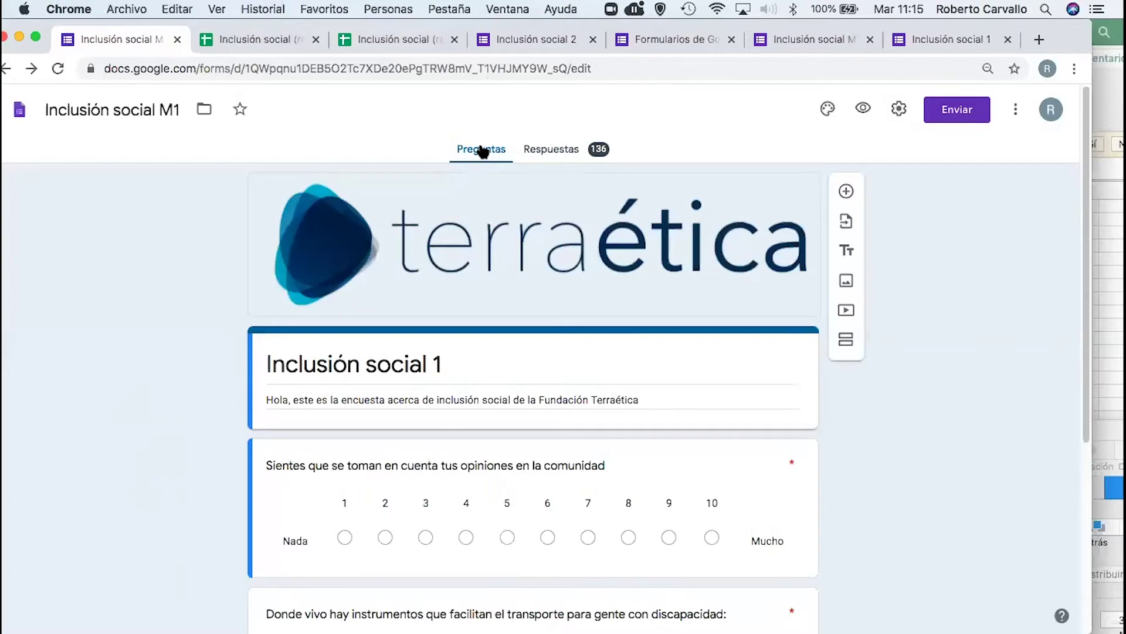
scroll(736, 475, "down", 5)
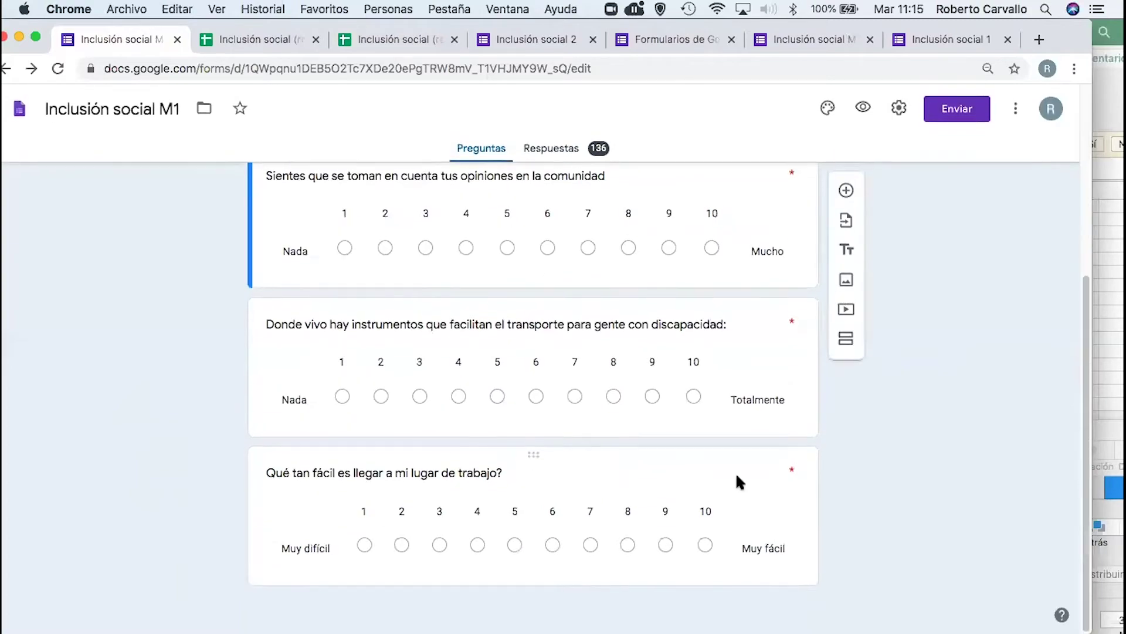
left_click(720, 471)
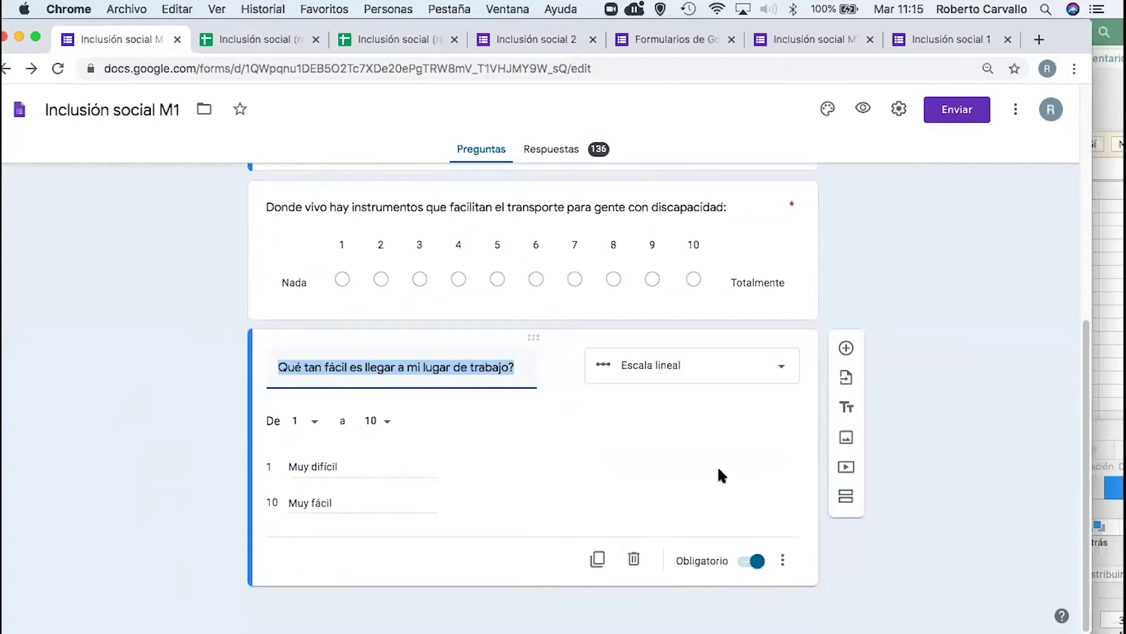
left_click(845, 348)
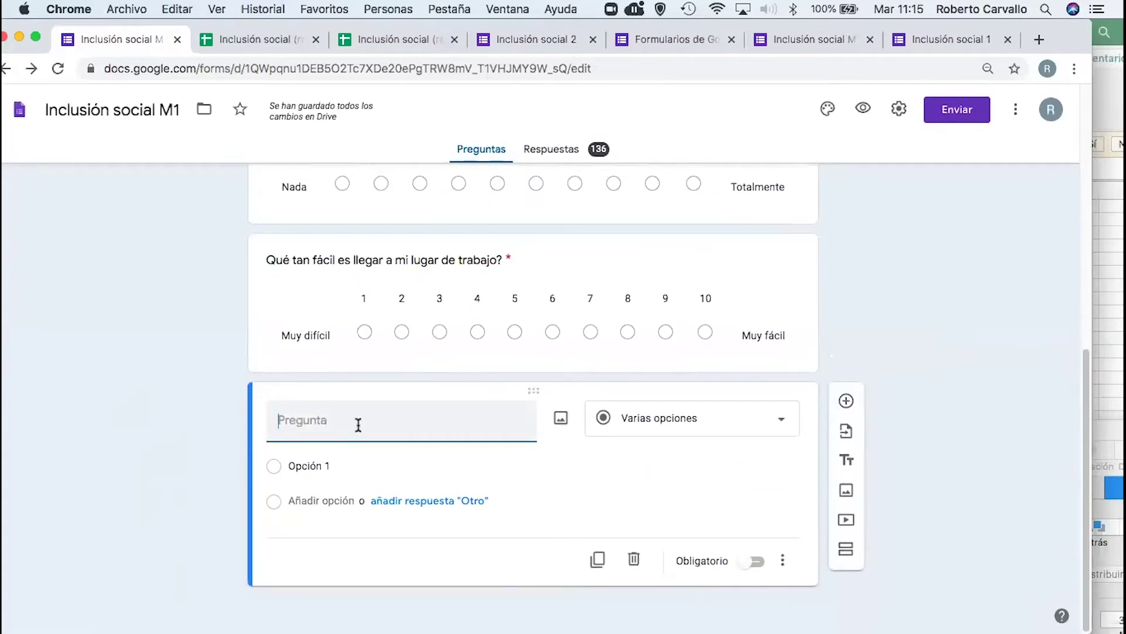
type("¿Eres Feliz?")
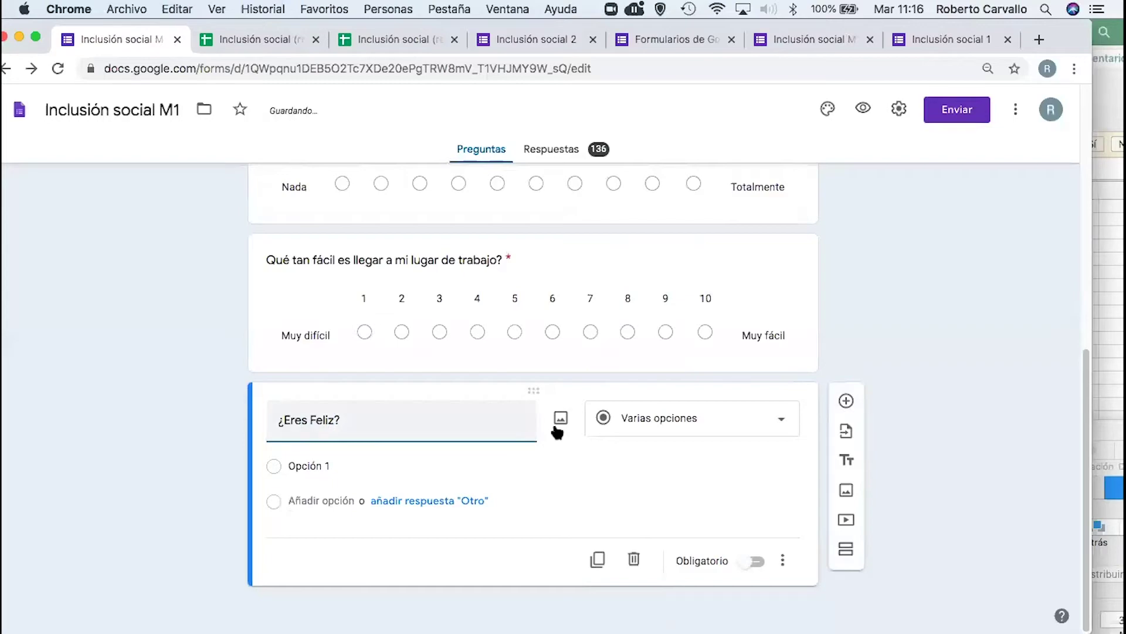
left_click(671, 423)
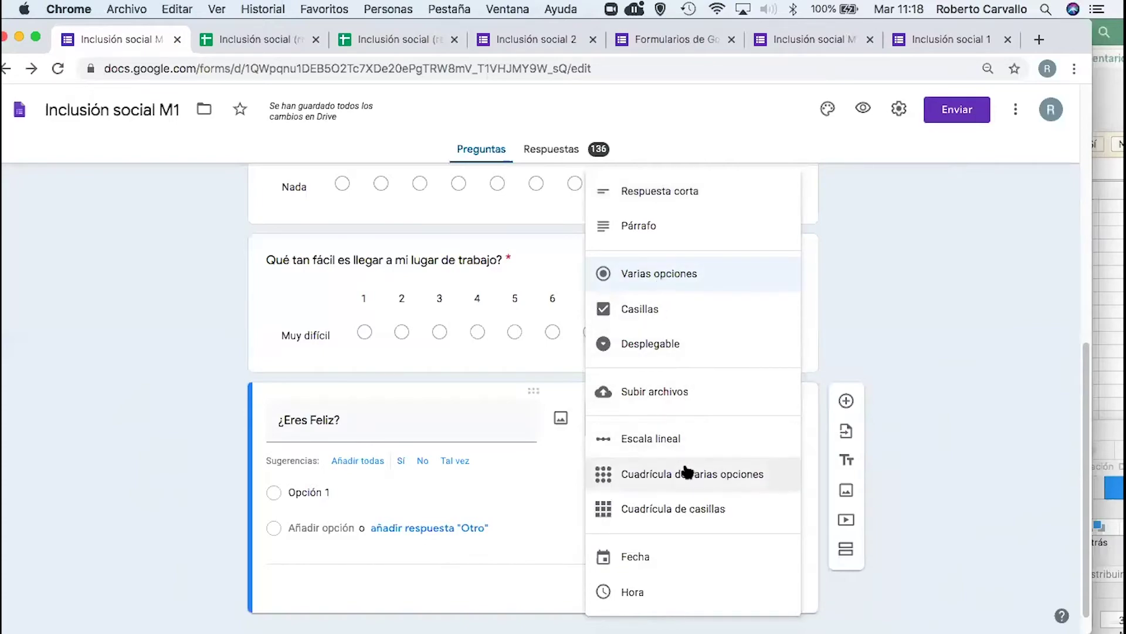
left_click(658, 441)
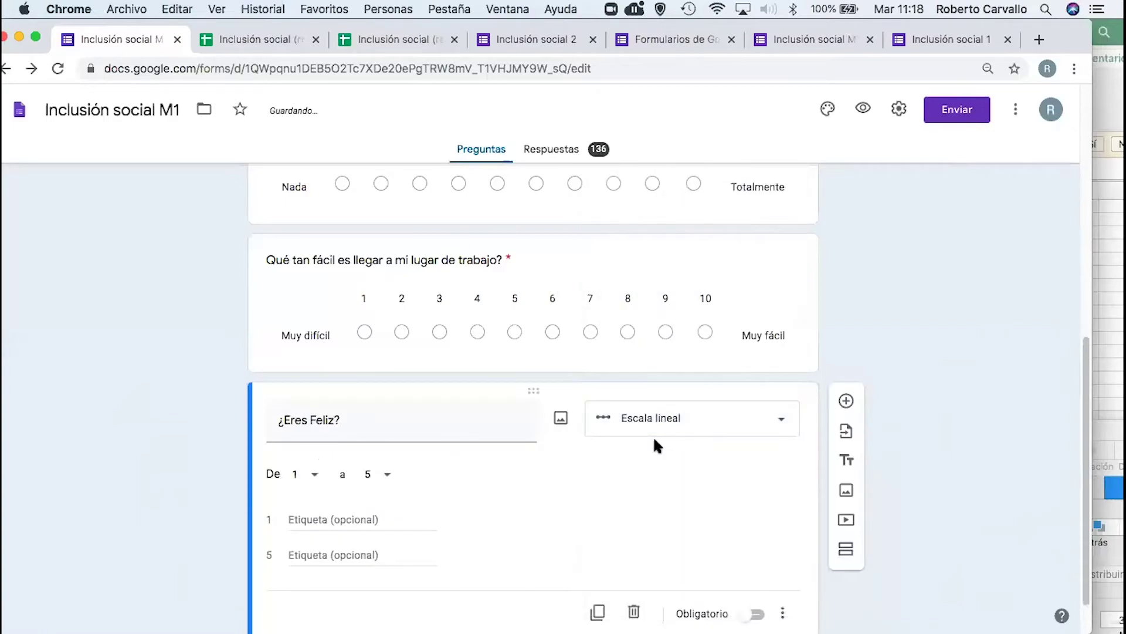
Label the ¿Eres Feliz? scale's value 1 as "Mucho" and value 5 as "Nada", keeping 1 as the lower limit
left_click(310, 480)
left_click(295, 467)
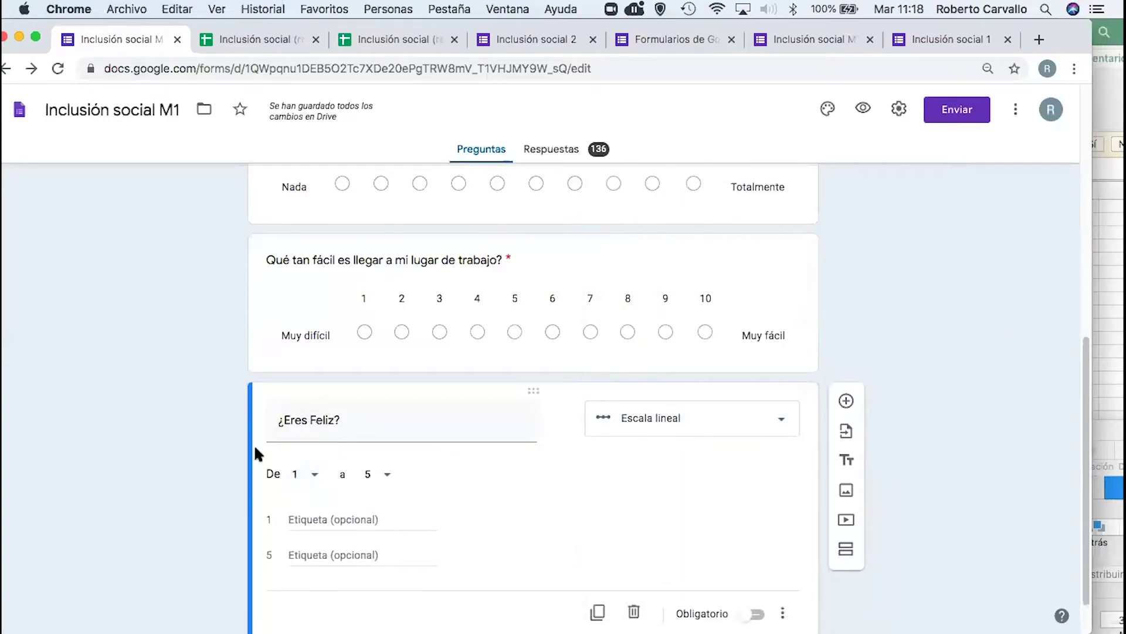
left_click(322, 513)
type("Mucho")
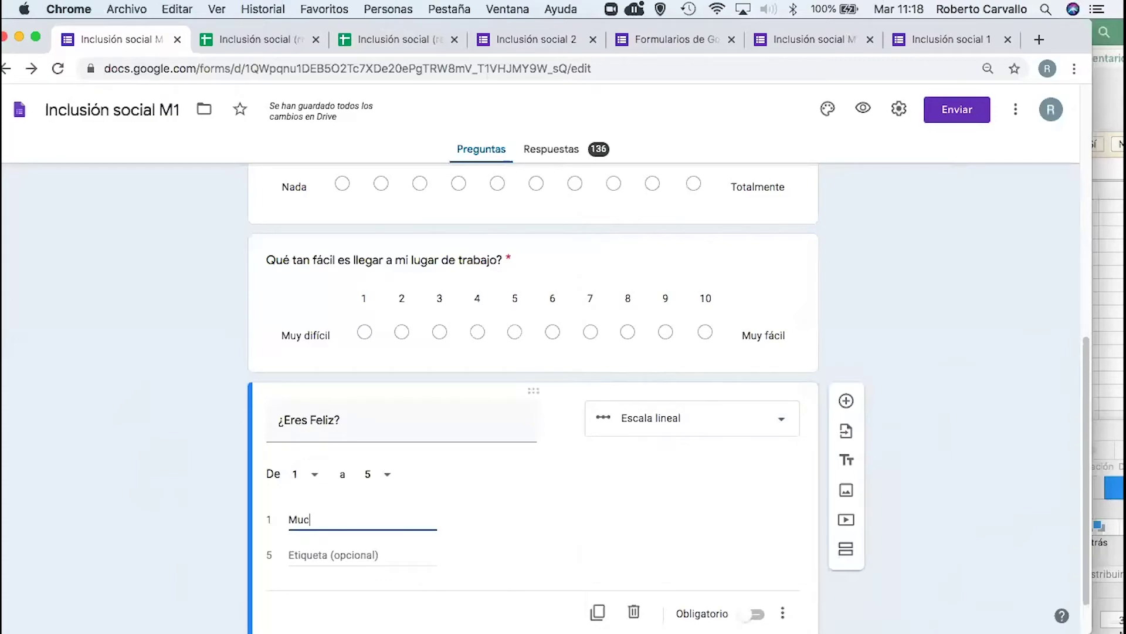
left_click(330, 555)
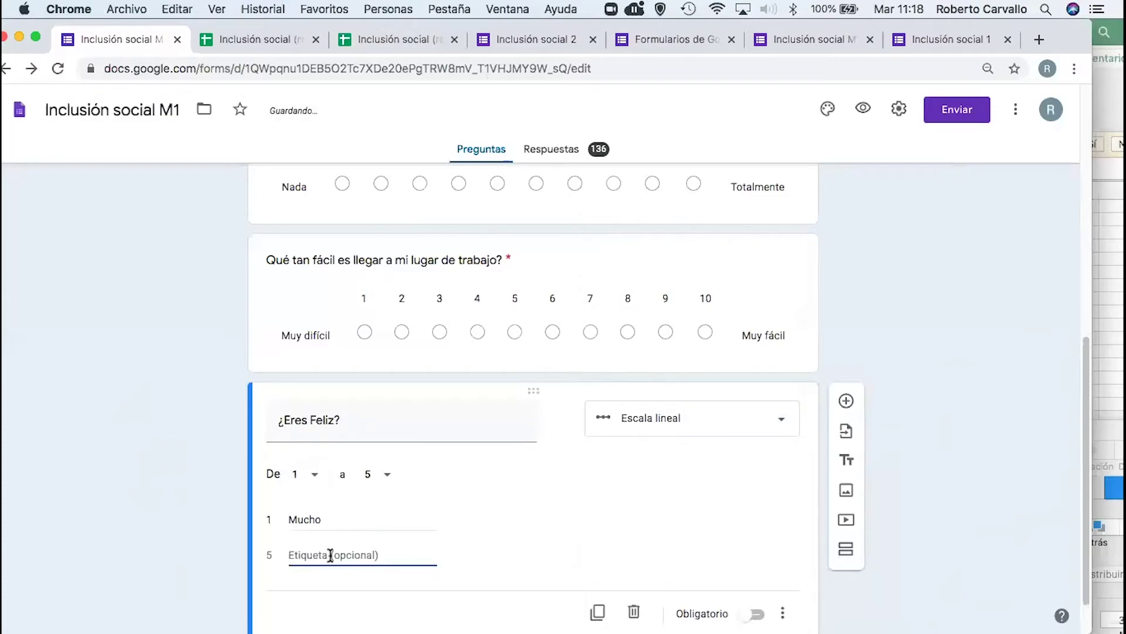
type("algo")
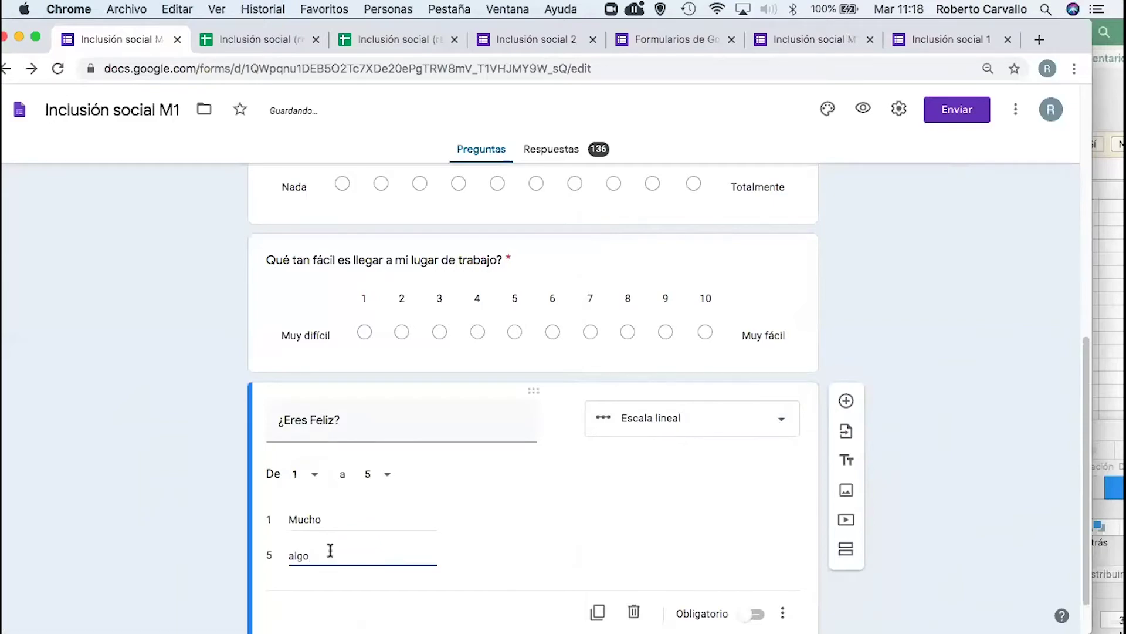
scroll(326, 548, "down", 2)
double_click(299, 500)
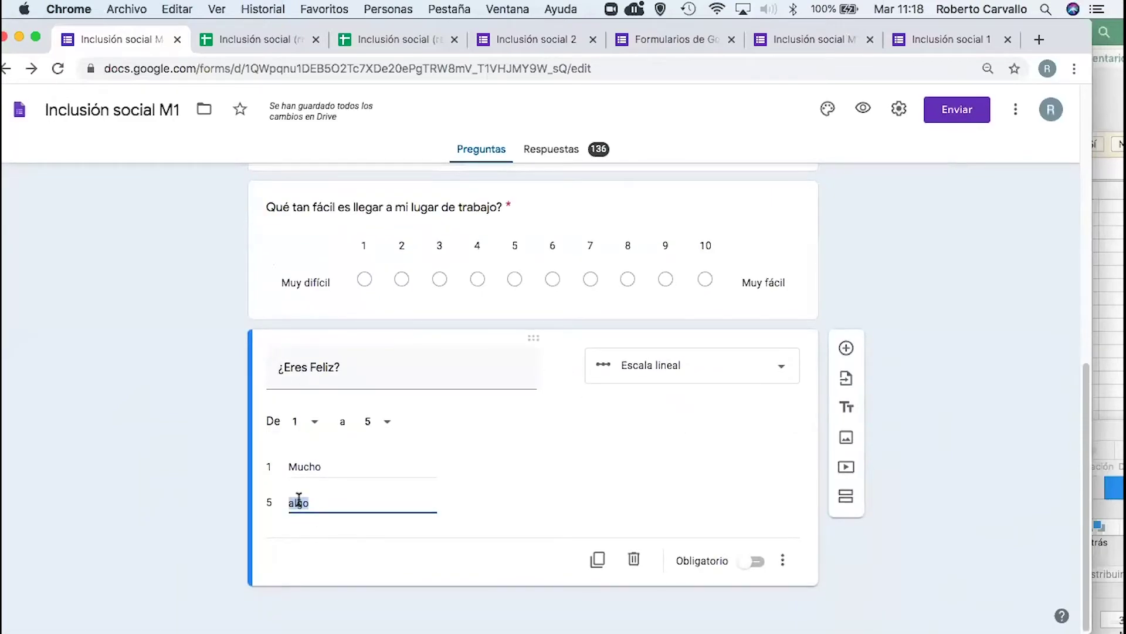
type("Nada")
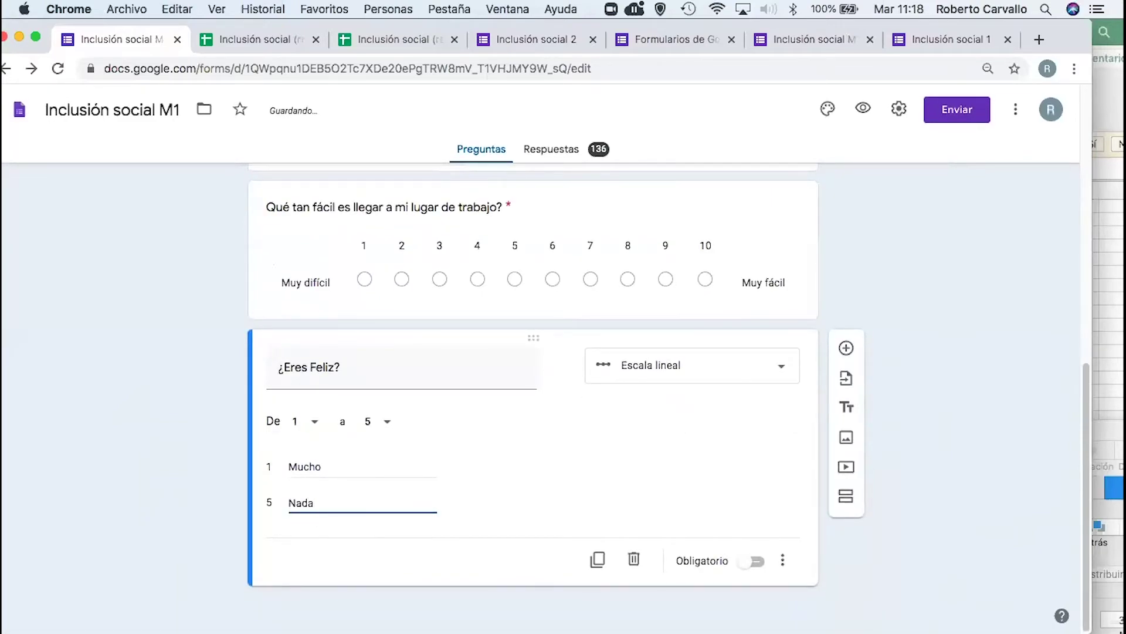
Preview the M1 form as a respondent and choose 3 as the answer to the ¿Eres Feliz? question
left_click(972, 458)
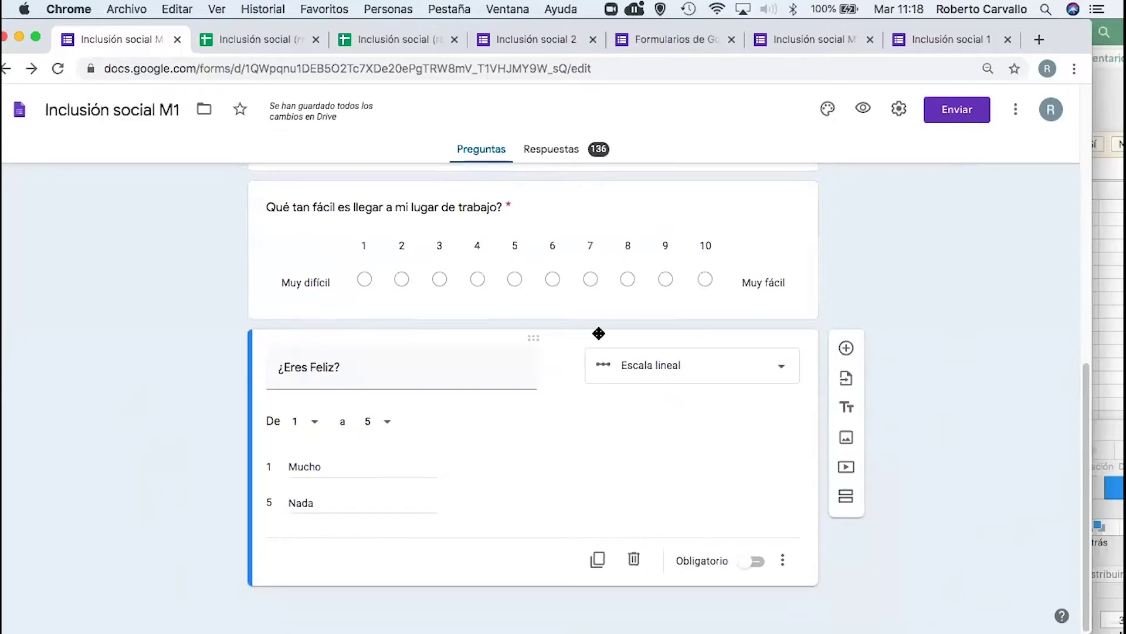
left_click(863, 109)
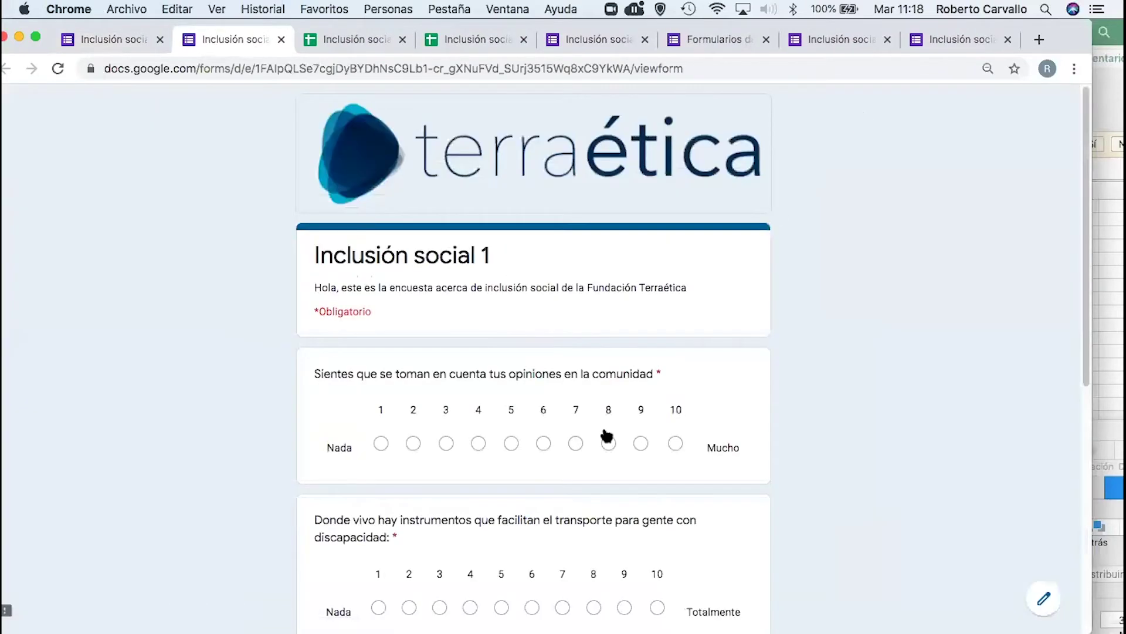
scroll(604, 433, "down", 10)
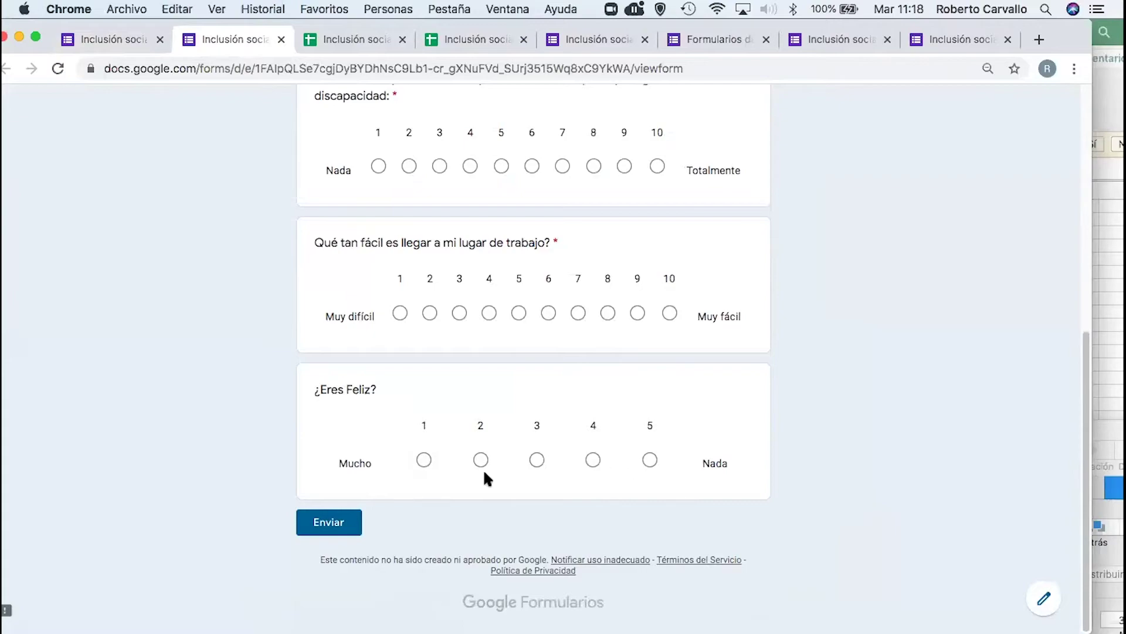
left_click(536, 461)
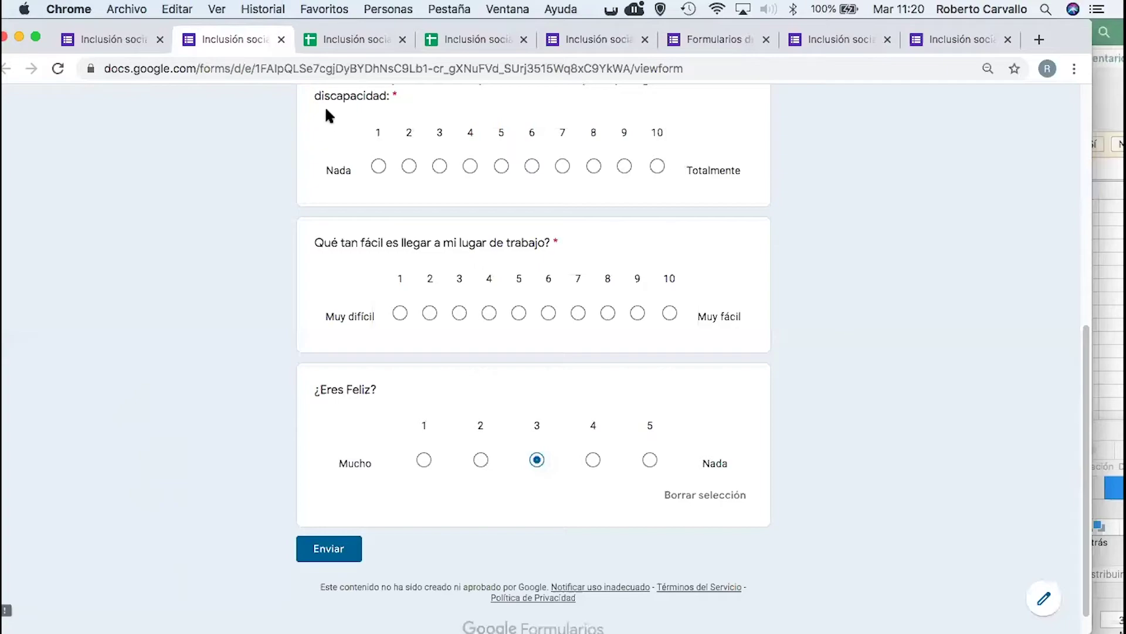
Go to the Inclusión social (respuestas) spreadsheet and open its Graficas sheet
left_click(339, 44)
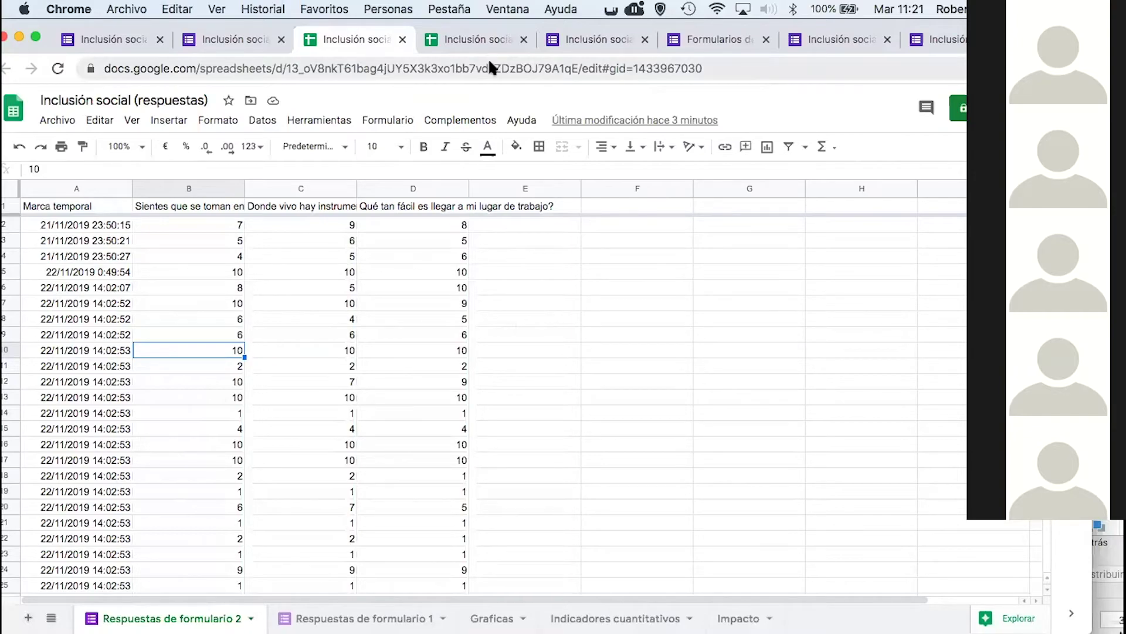
left_click(490, 40)
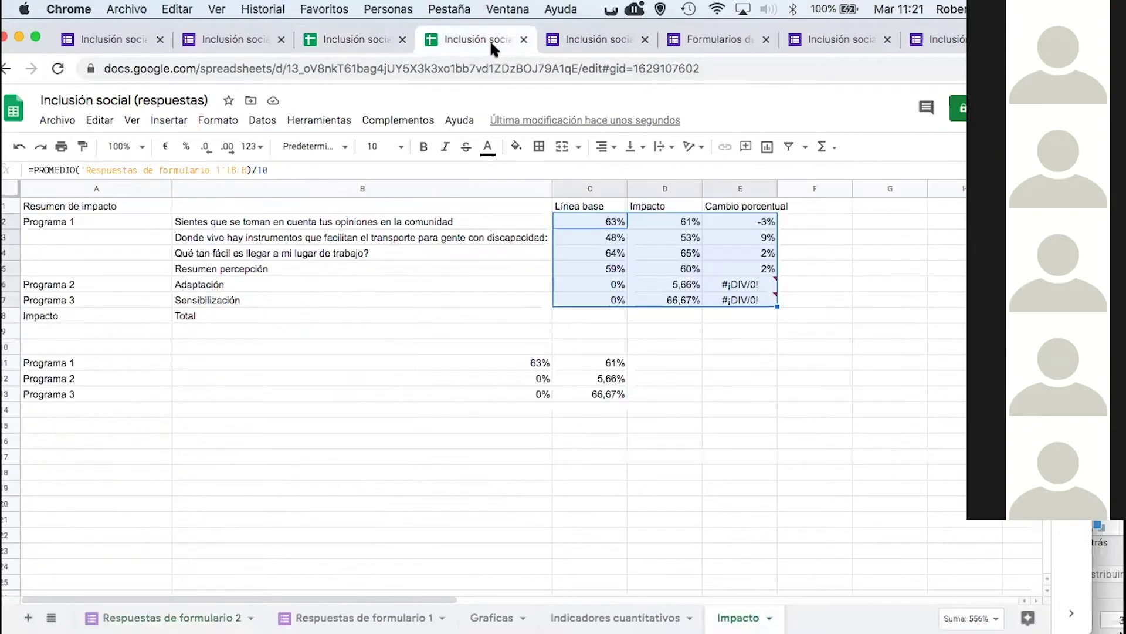
left_click(501, 607)
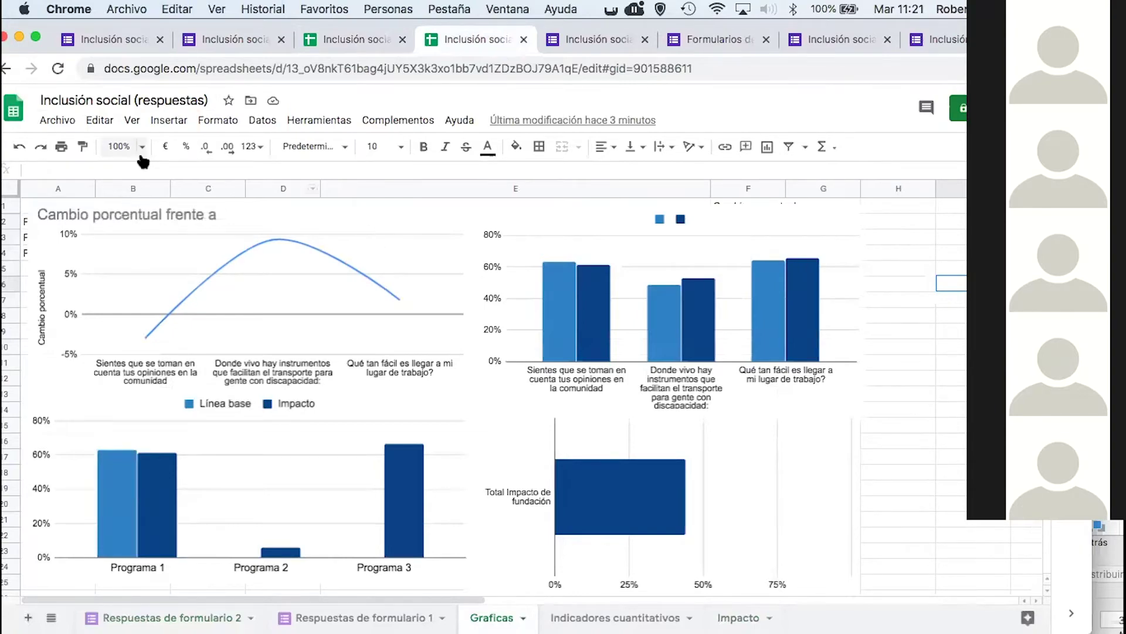
Publish the entire response spreadsheet to the web as a web page and copy the published link
left_click(57, 121)
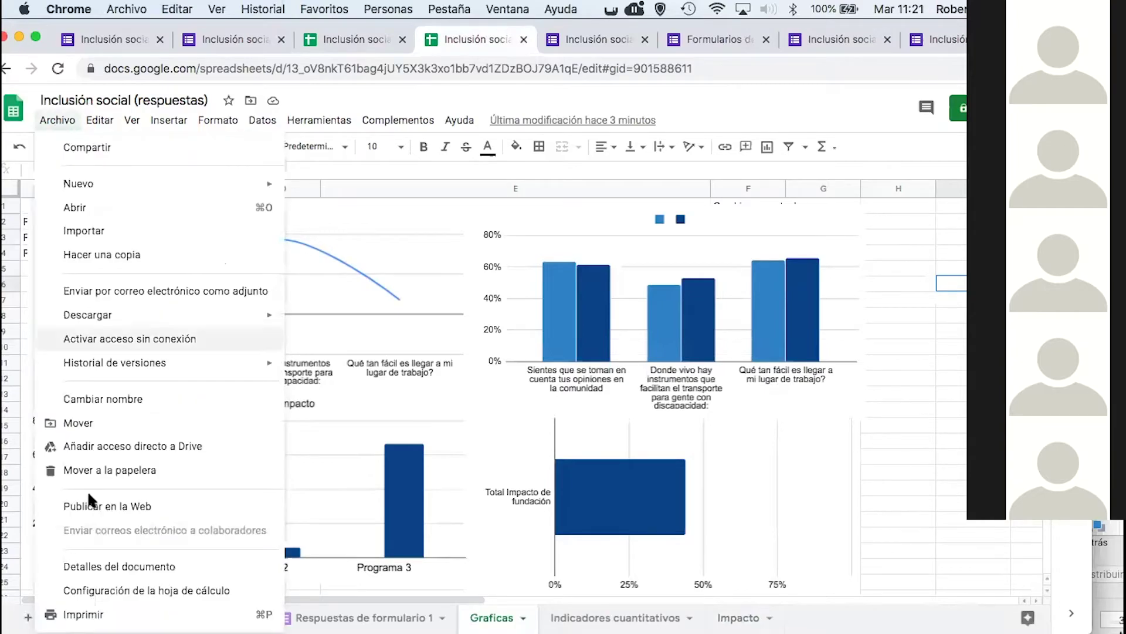
left_click(97, 515)
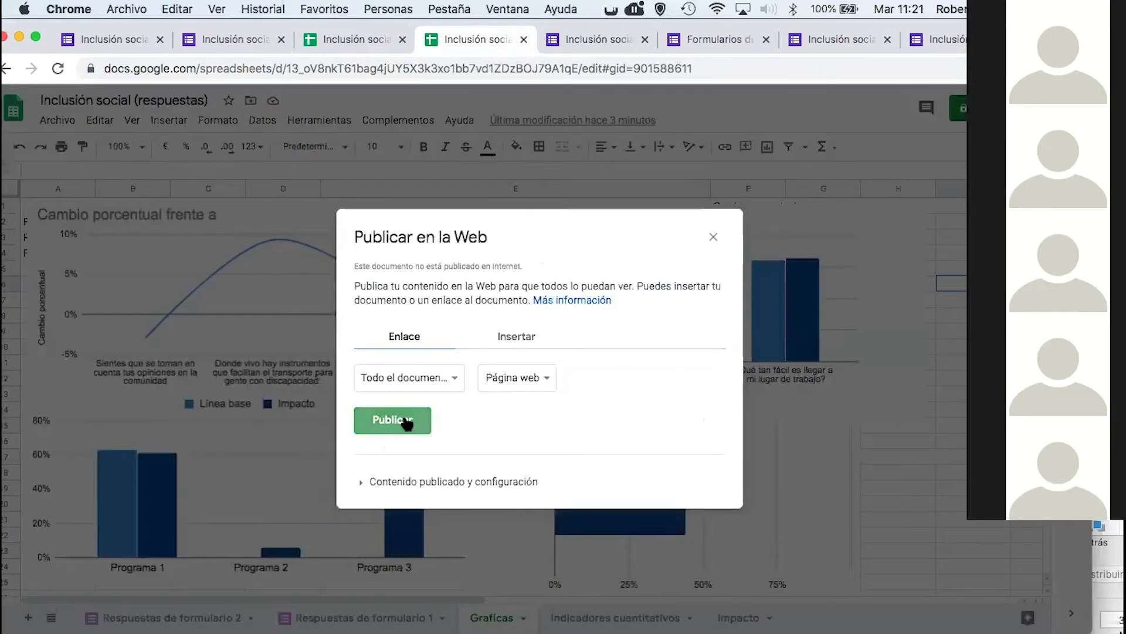
left_click(392, 420)
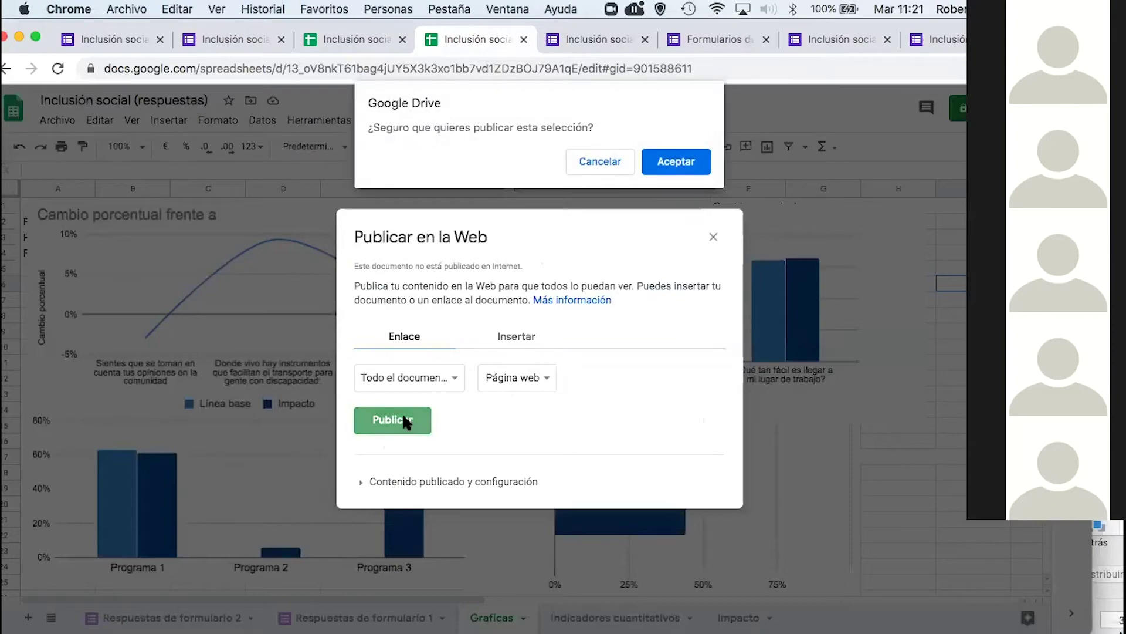
left_click(672, 156)
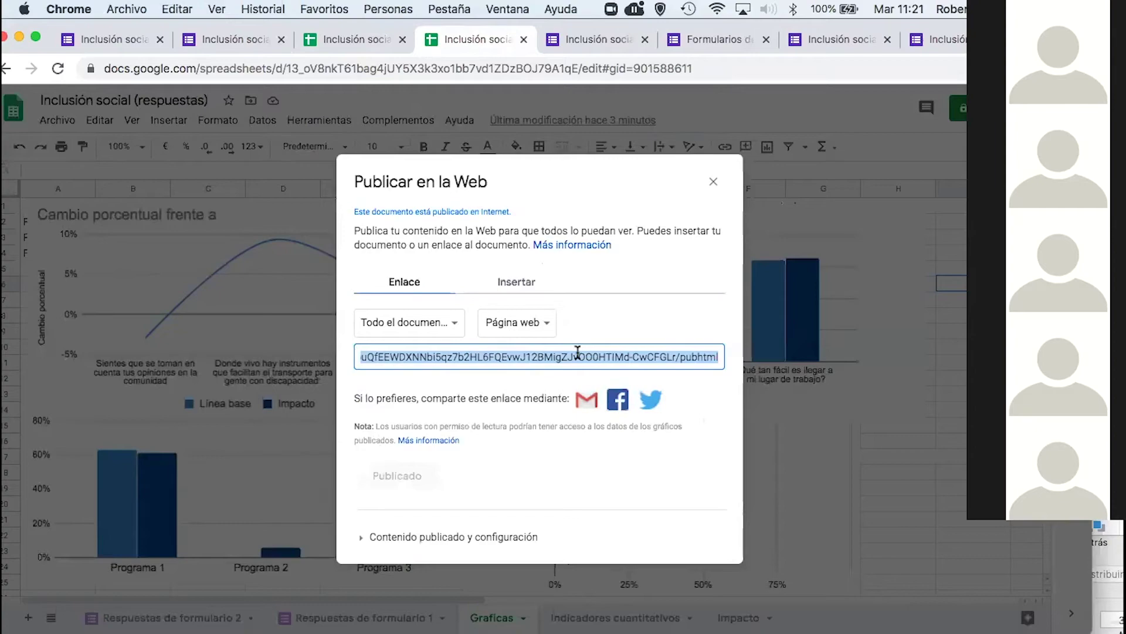
key("super+c")
left_click(714, 181)
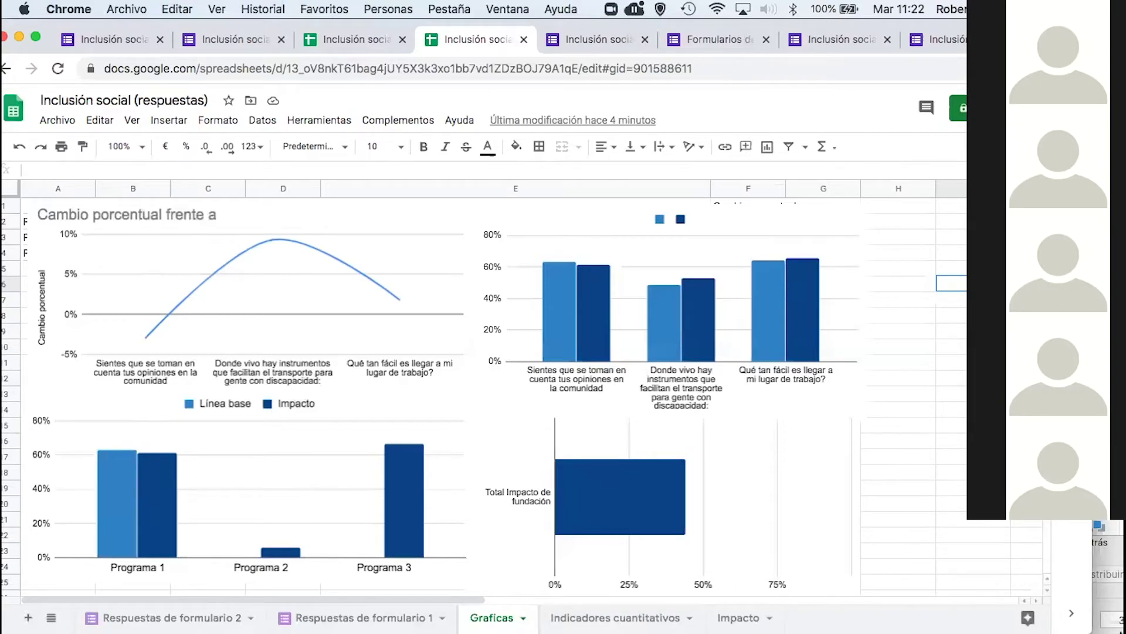
Switch to Safari and load the copied link to the published spreadsheet in the Inclusión social 1 tab
key("super+Tab")
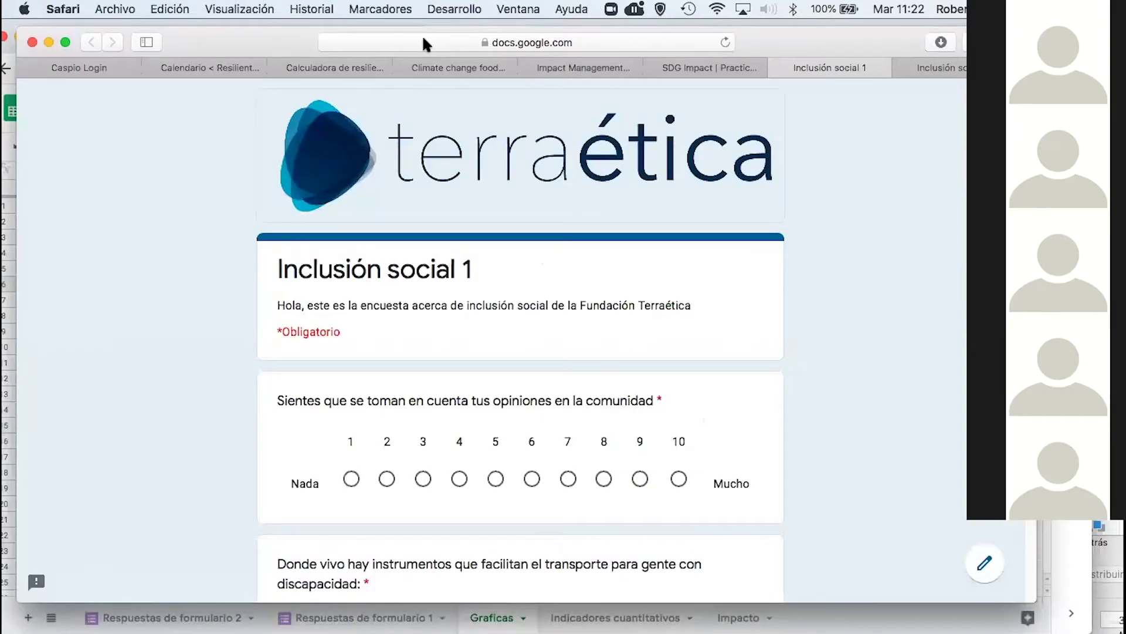
left_click_drag(262, 42, 262, 109)
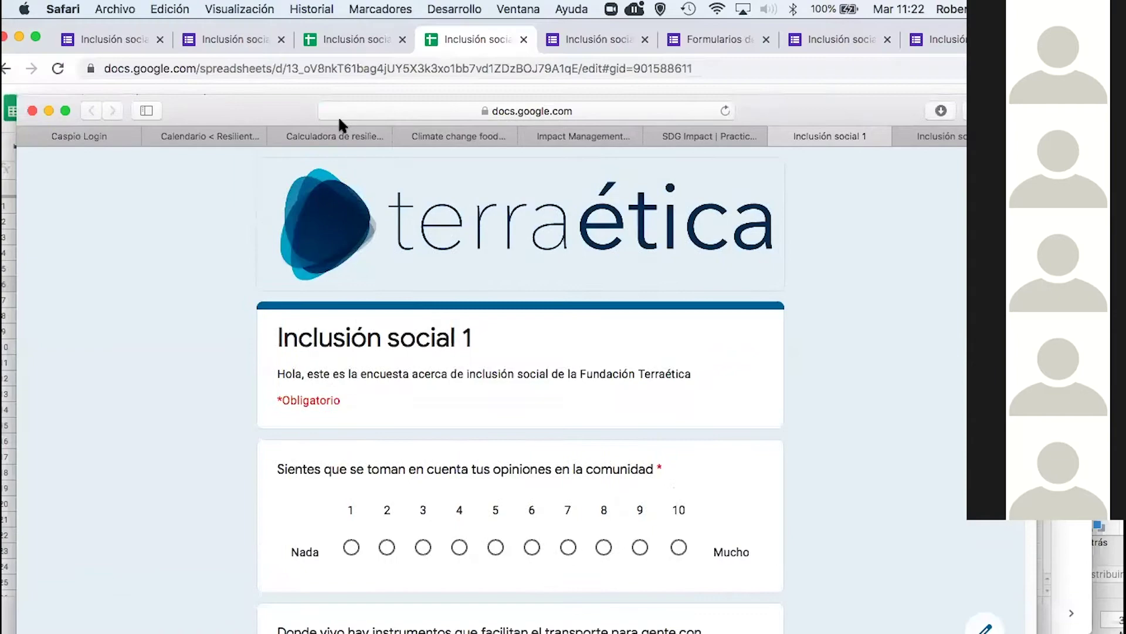
left_click(397, 109)
key("super+c")
key("Return")
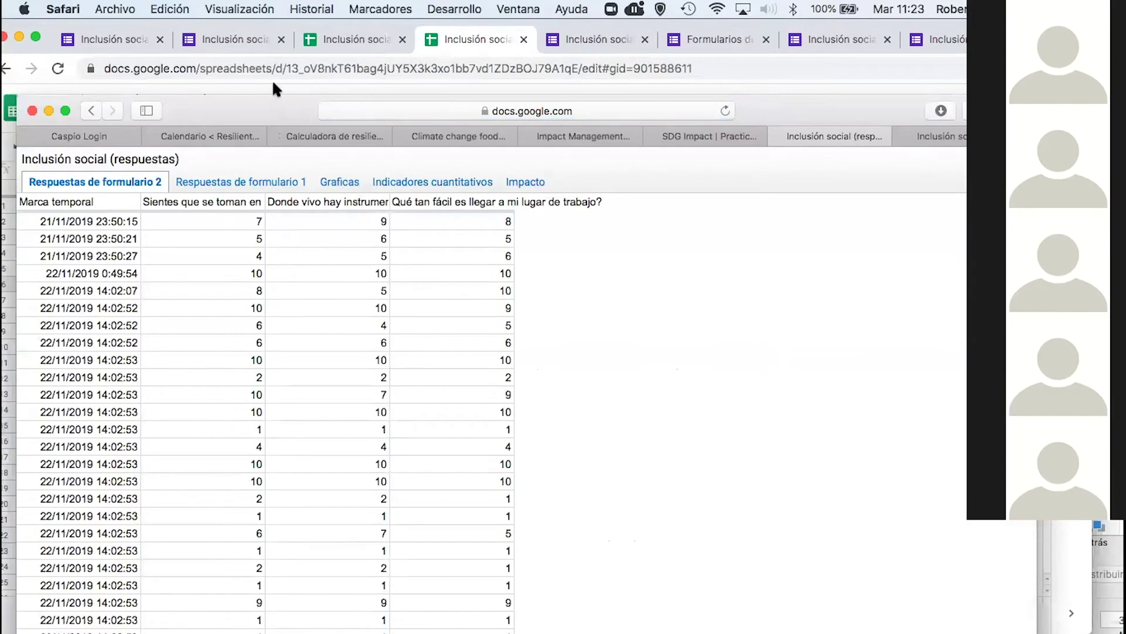
left_click_drag(273, 82, 273, 65)
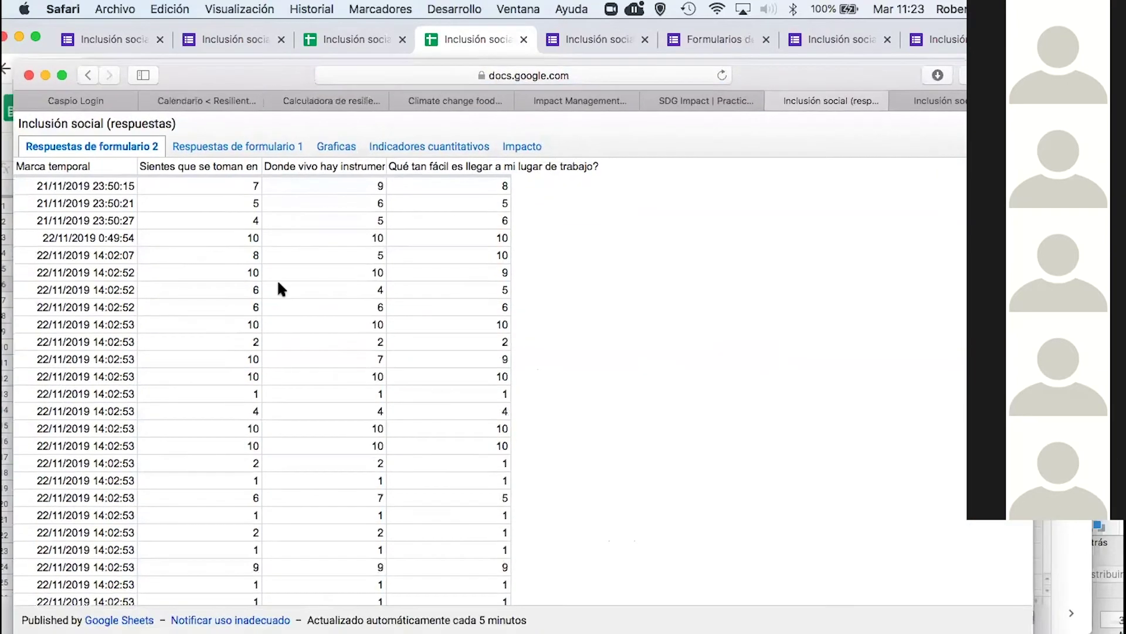
Review the published page's Respuestas de formulario 2, Respuestas de formulario 1 and Graficas sheets, including the charts' bar values
scroll(277, 330, "down", 15)
scroll(277, 330, "up", 15)
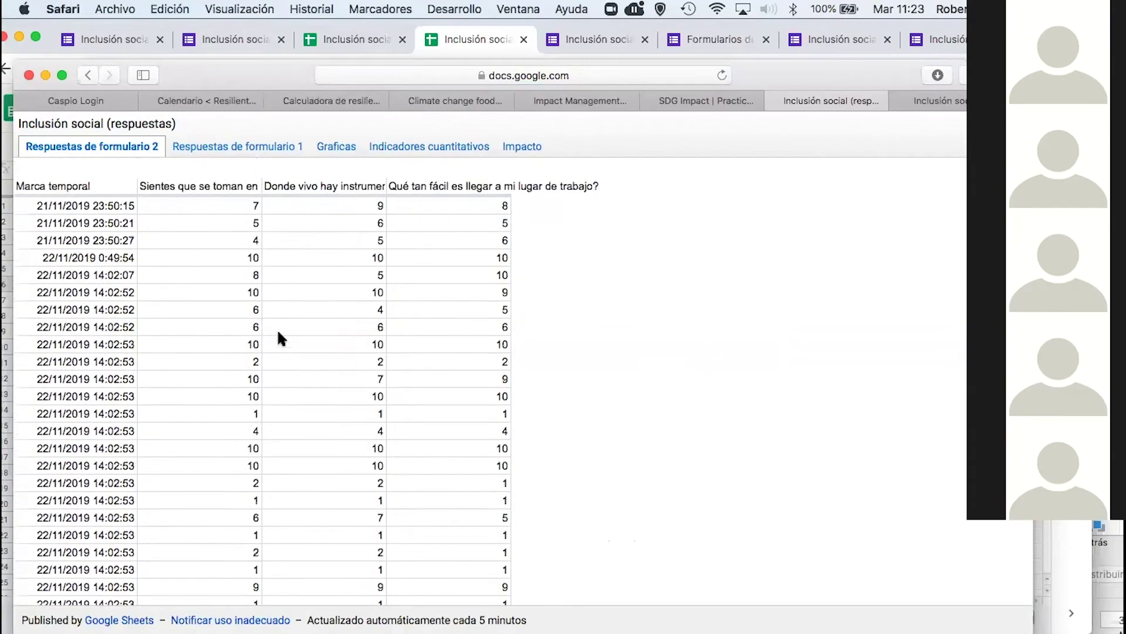
left_click(231, 147)
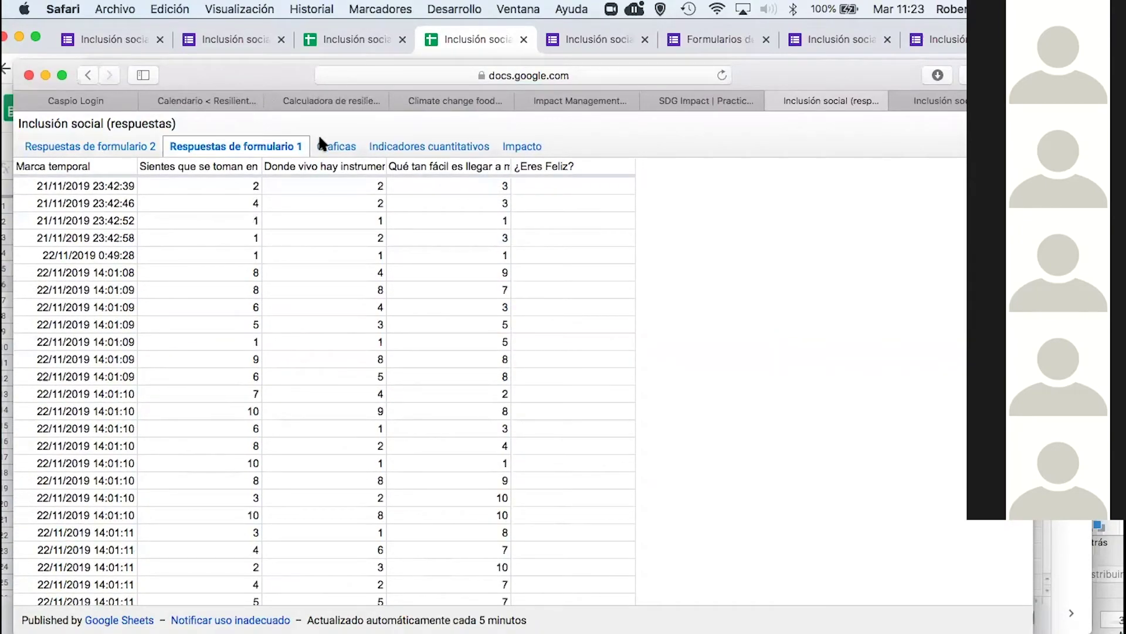
left_click(336, 150)
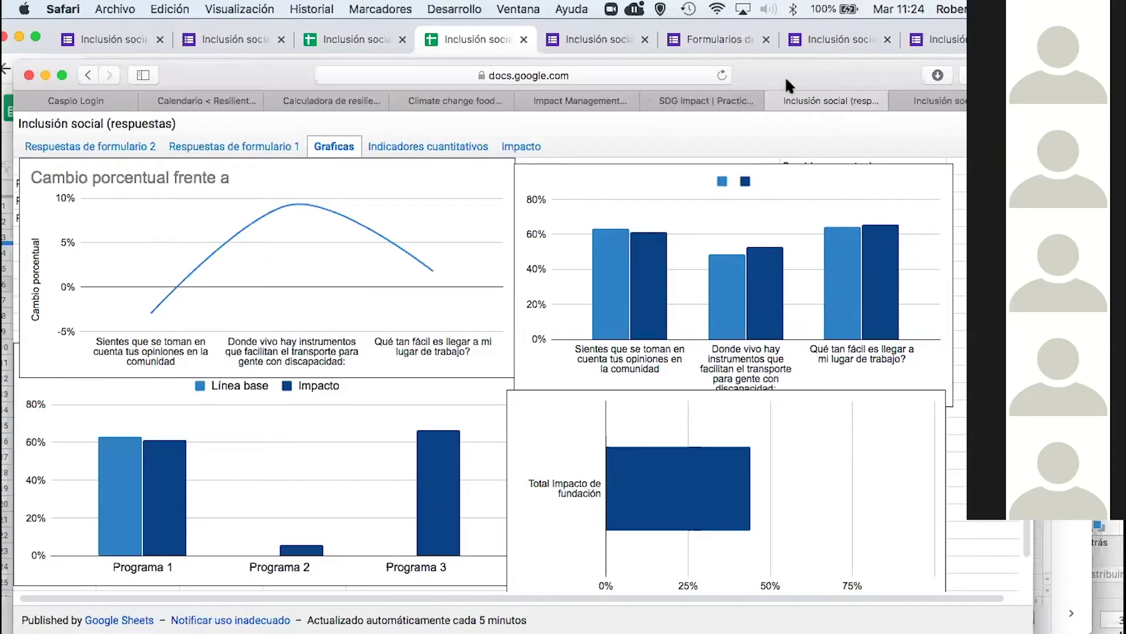
left_click_drag(785, 76, 795, 40)
mouse_move(641, 267)
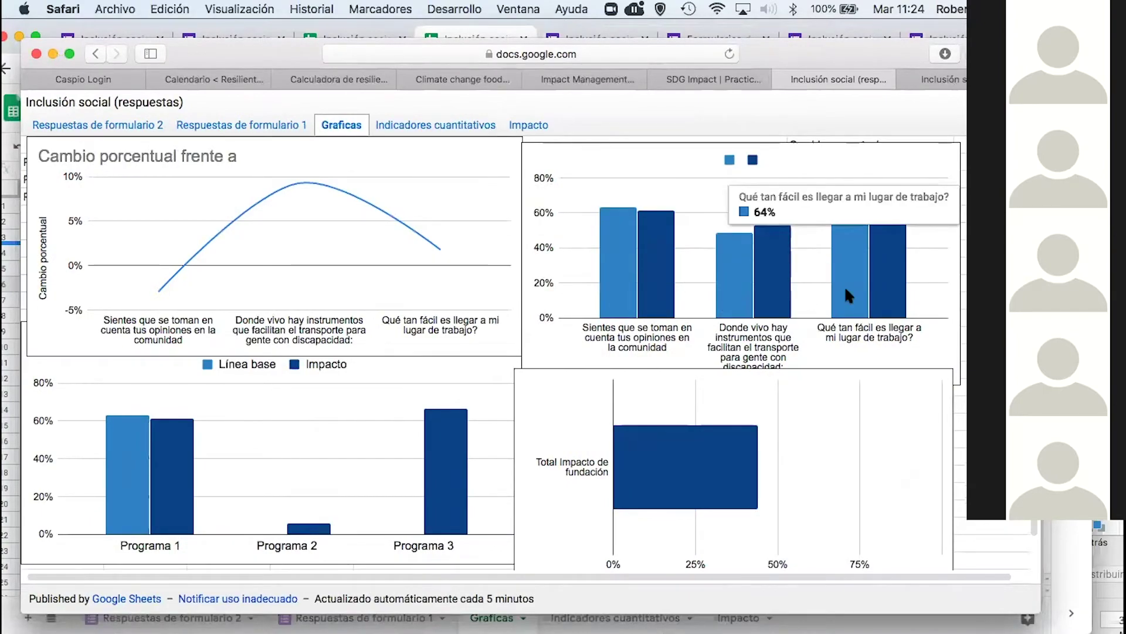
scroll(349, 253, "down", 1)
scroll(347, 258, "up", 1)
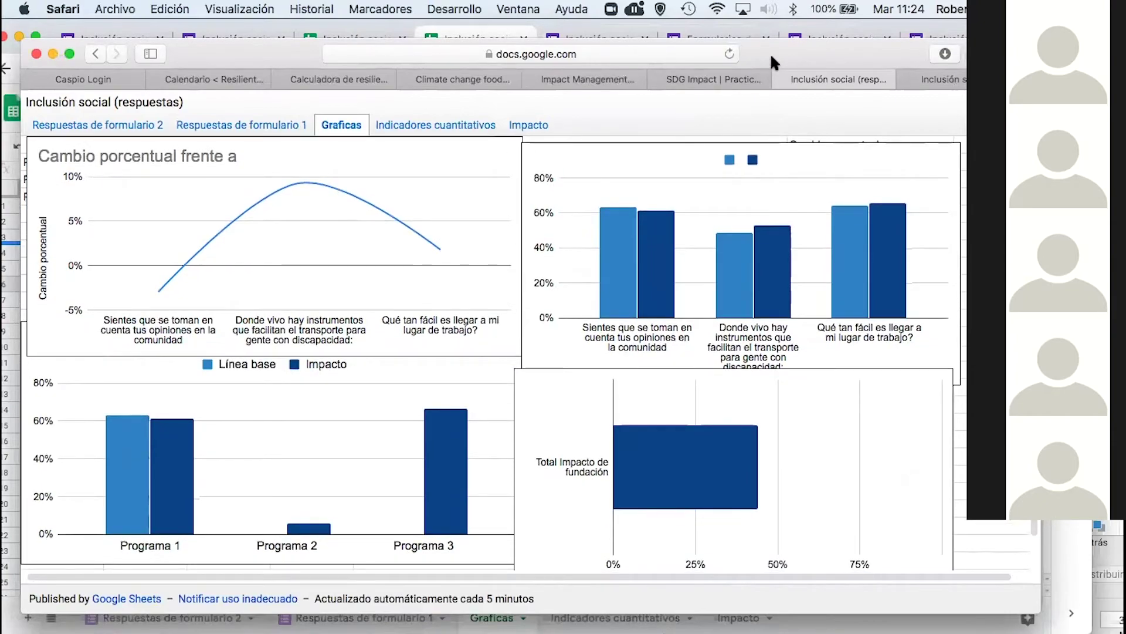
Return to the response spreadsheet in Chrome and view its sharing and link access options without changing them
left_click_drag(769, 53, 771, 330)
left_click(431, 187)
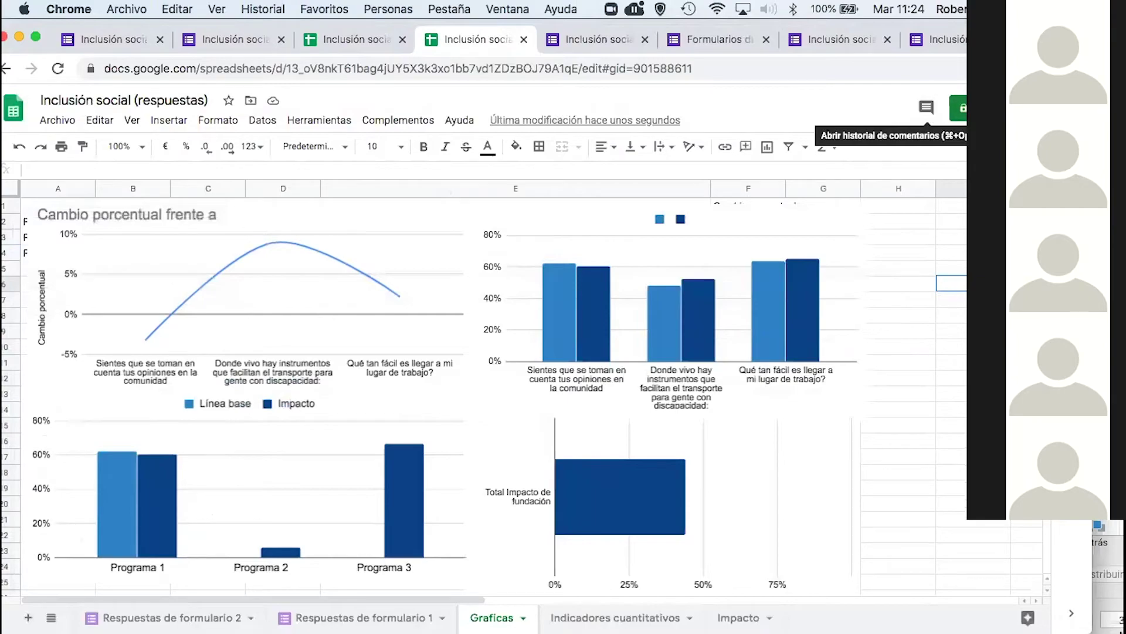
left_click(958, 110)
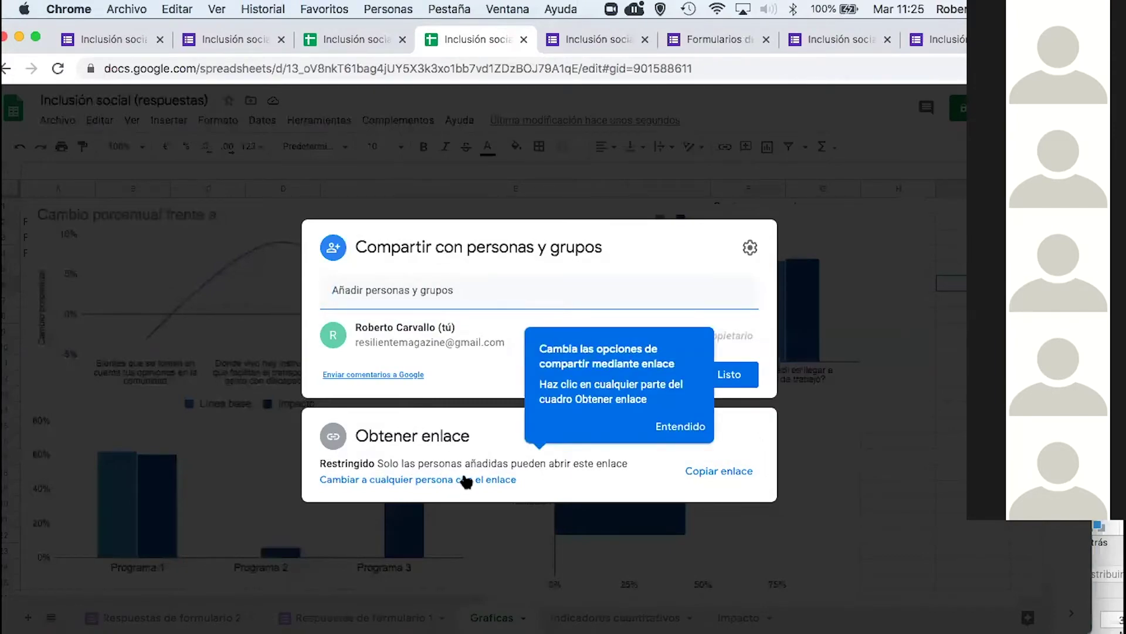
left_click(928, 295)
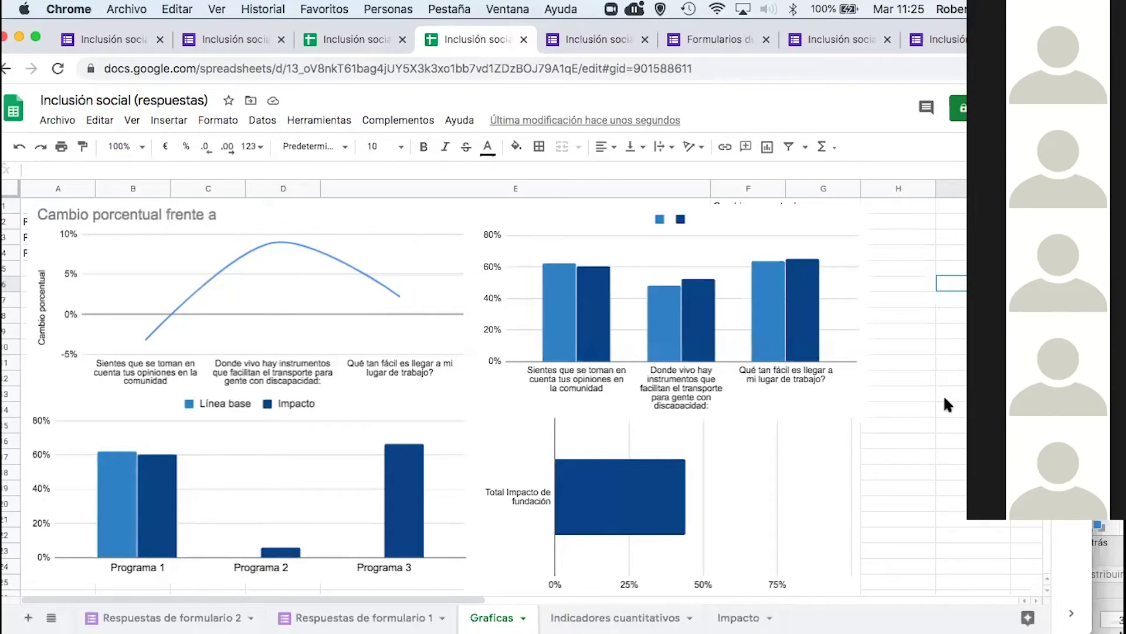
Switch to the Keynote presentation Herramientas gratuitas para la medición de impacto, raise its window and go to the Indicadores slide 21
key("super+Tab")
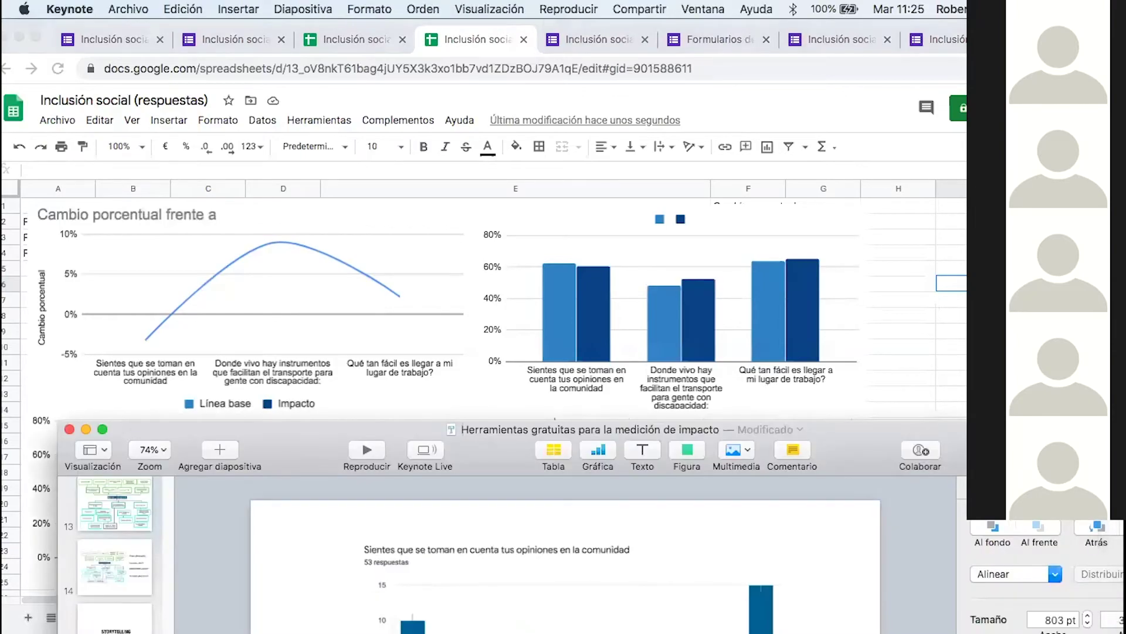
left_click_drag(501, 415, 470, 13)
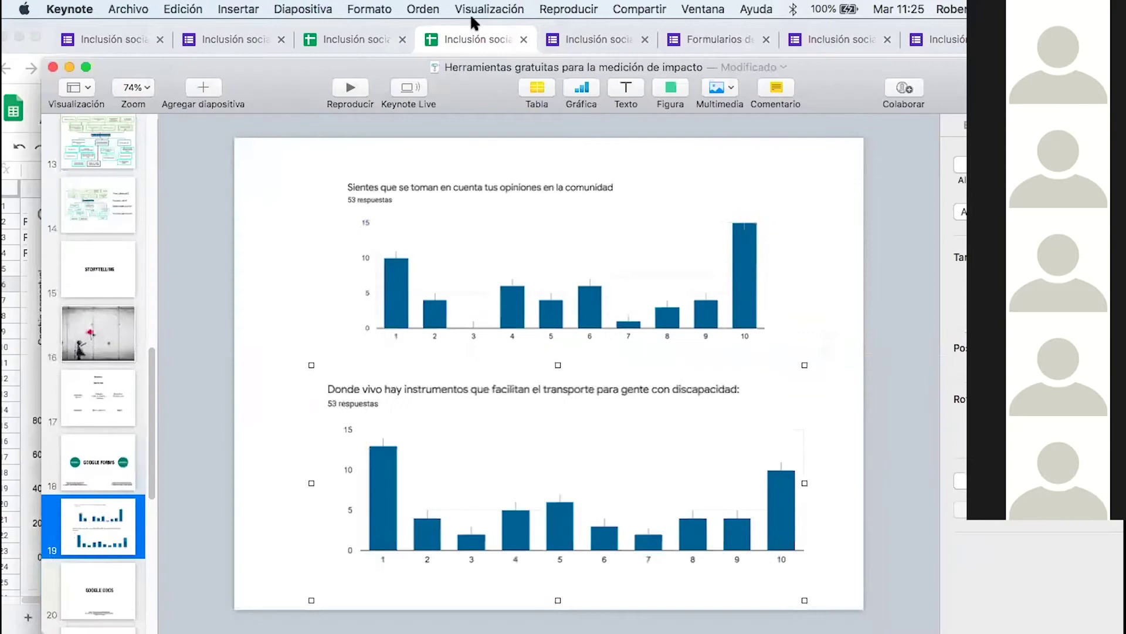
scroll(74, 420, "down", 5)
scroll(74, 421, "down", 3)
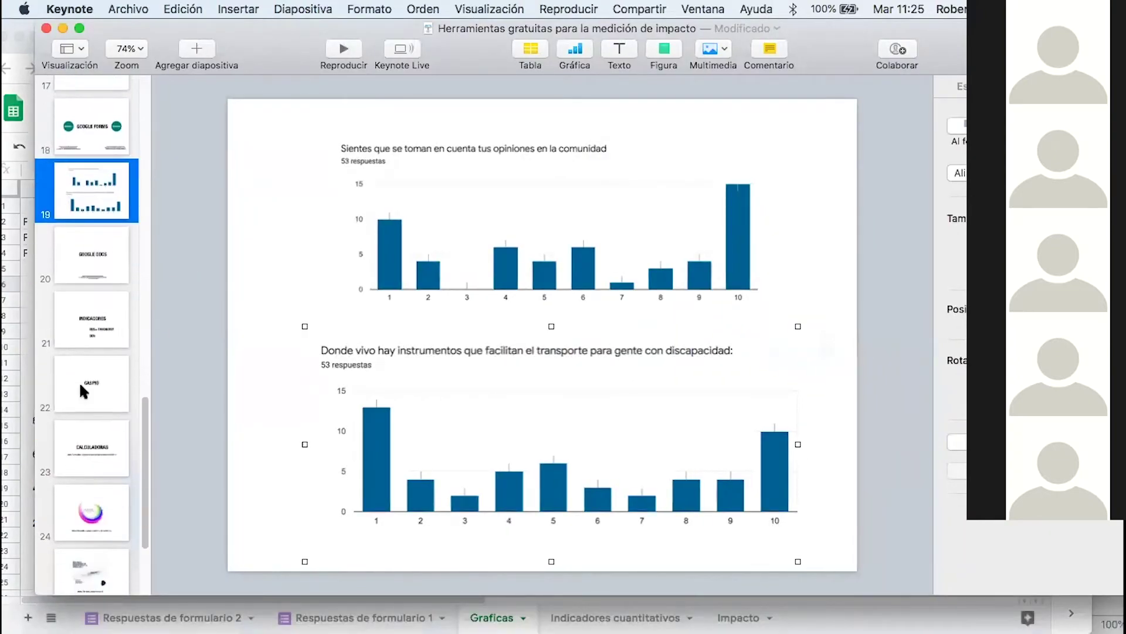
left_click(114, 256)
left_click(119, 316)
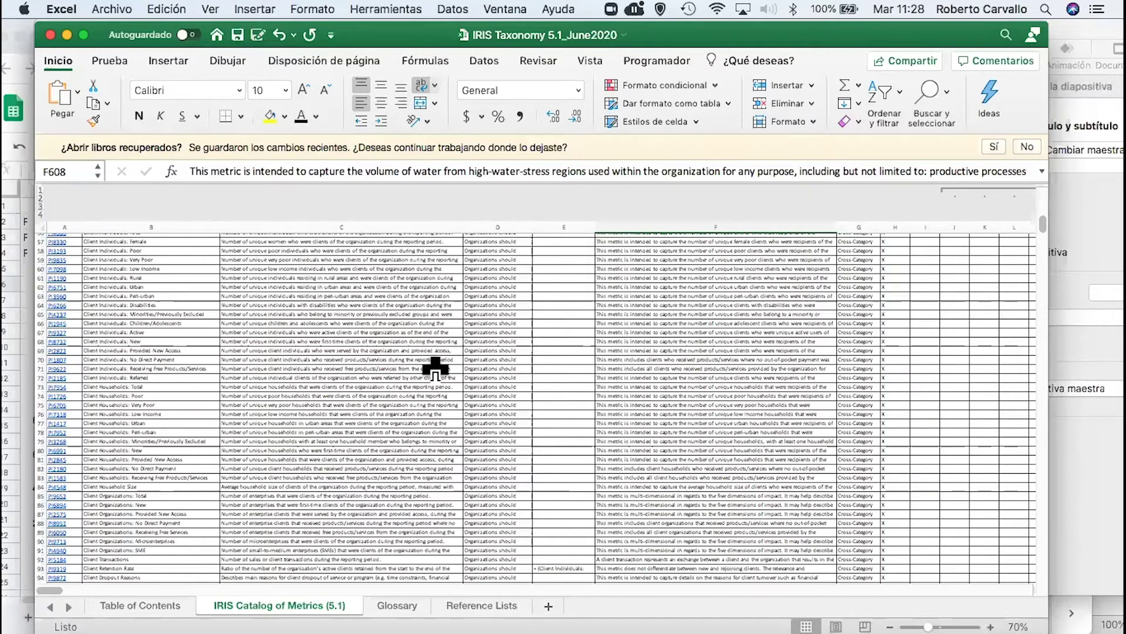
Examine the metric IDs, names and definitions from the first rows of Excel's IRIS Catalog of Metrics (5.1) sheet, enlarged to 158%
scroll(378, 323, "up", 18)
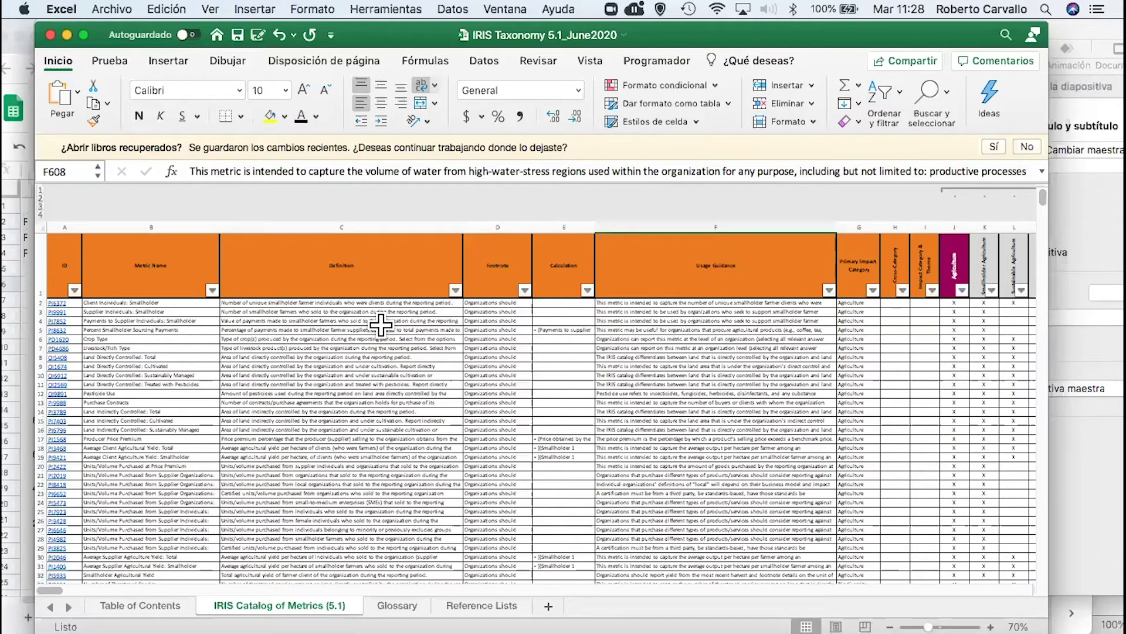
scroll(381, 324, "up", 5)
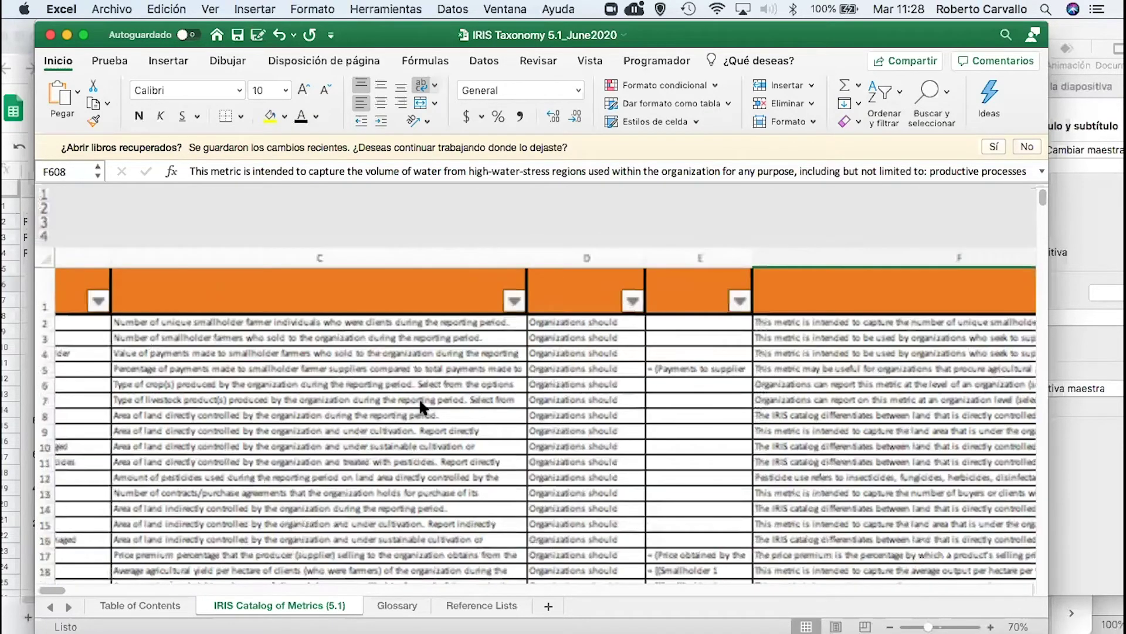
scroll(420, 405, "up", 5)
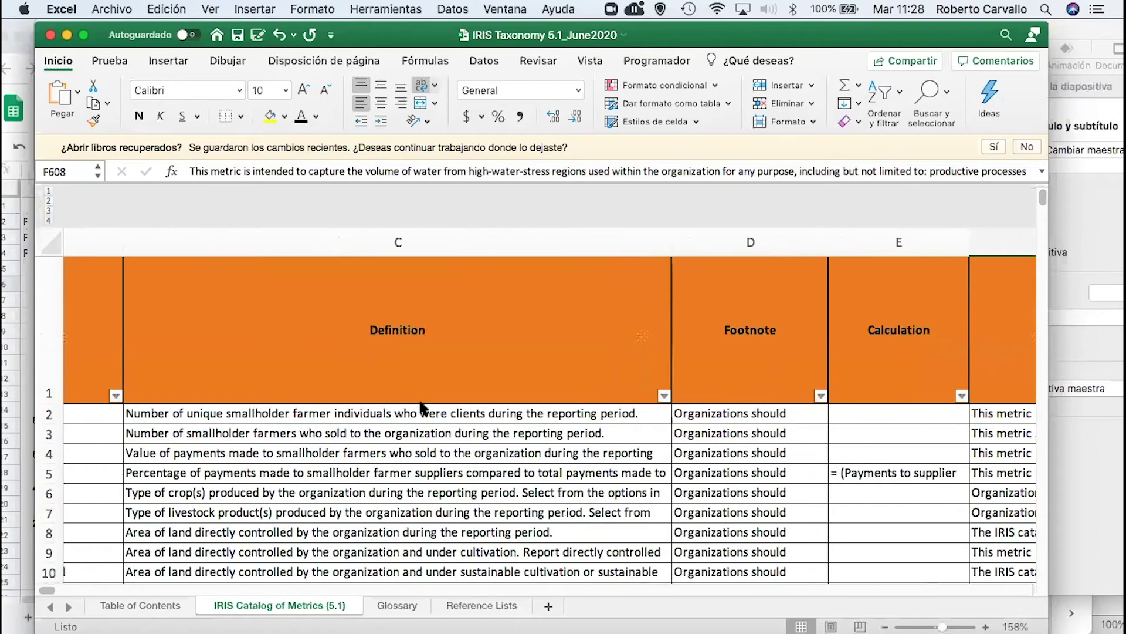
scroll(420, 405, "left", 5)
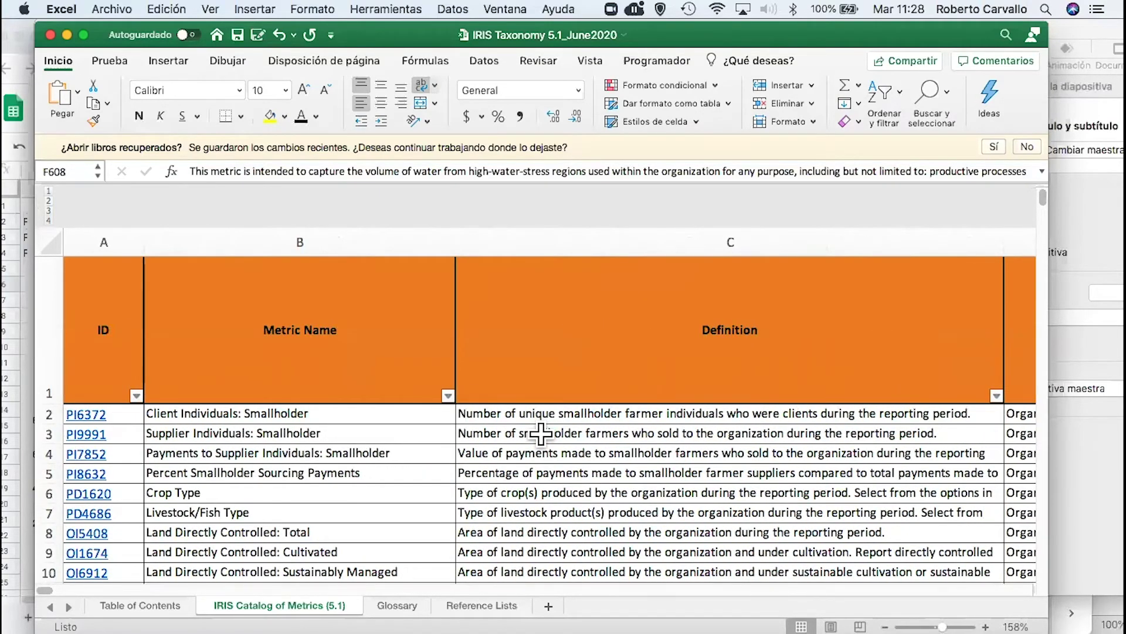
scroll(534, 434, "down", 3)
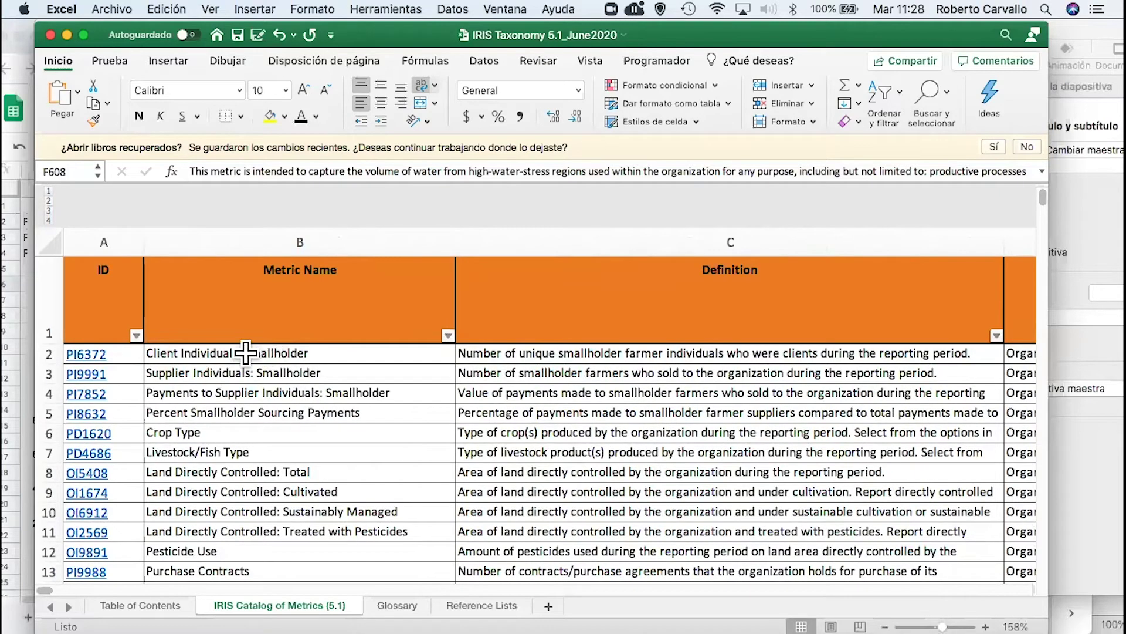
scroll(234, 352, "down", 5)
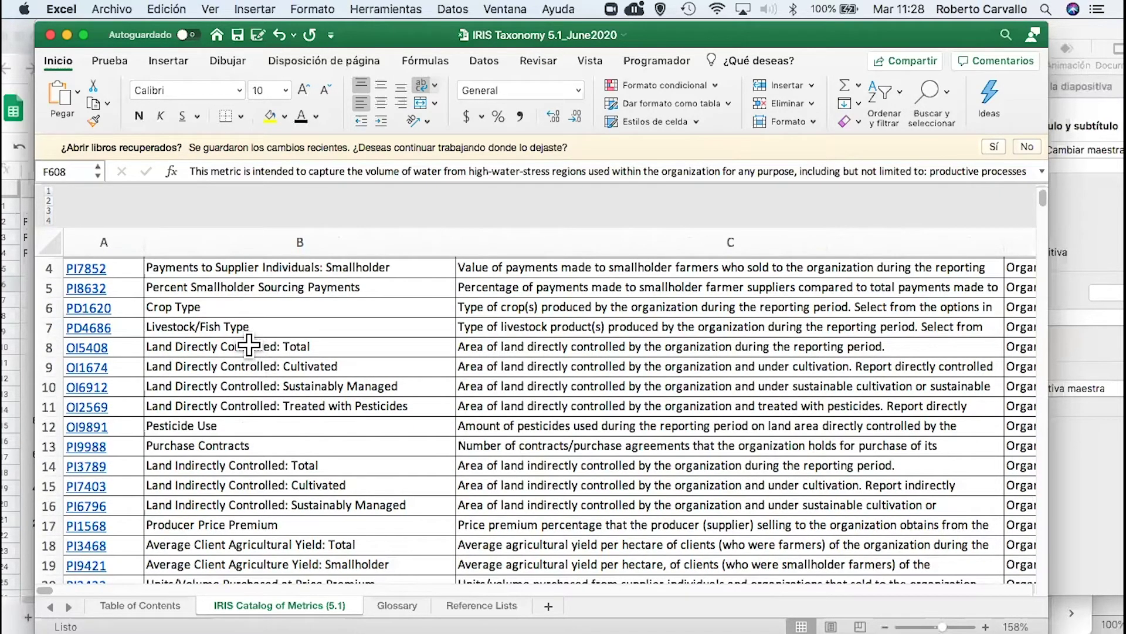
scroll(249, 345, "down", 2)
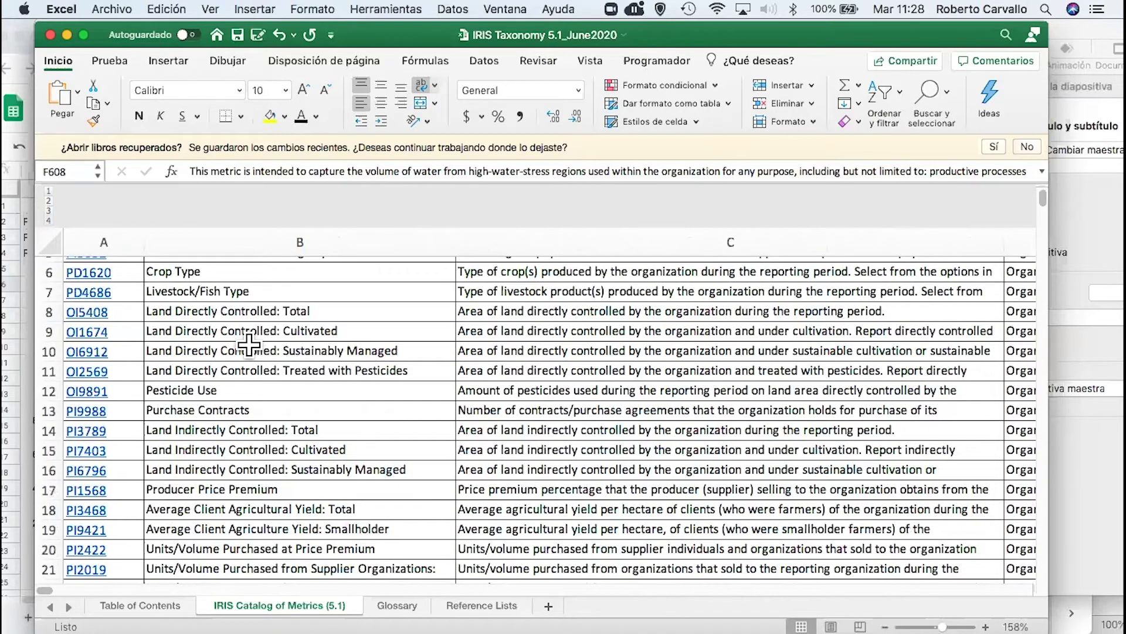
Skim the metric names and definitions in the IRIS Catalog of Metrics (5.1) sheet down to about row 296, then return to its start
scroll(249, 345, "down", 10)
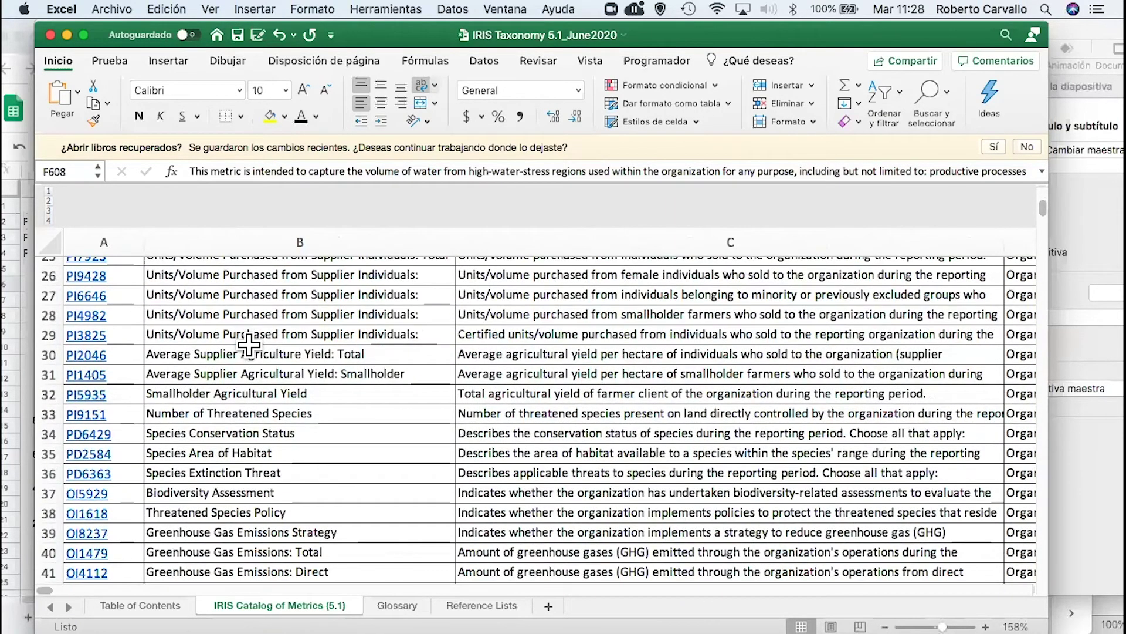
scroll(249, 345, "down", 20)
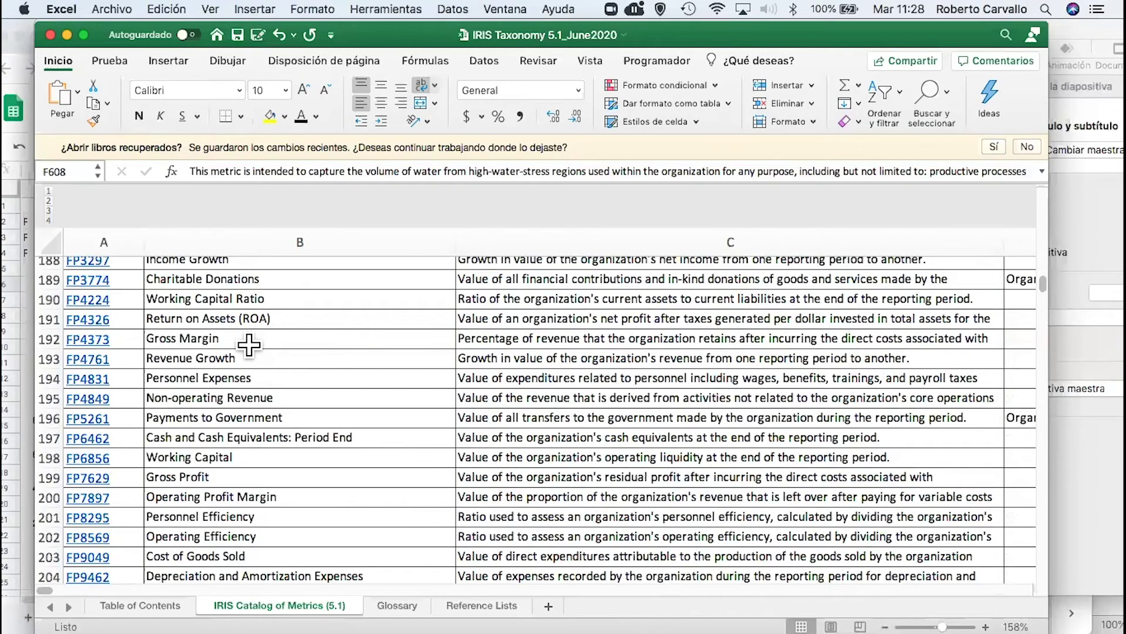
scroll(249, 345, "down", 8)
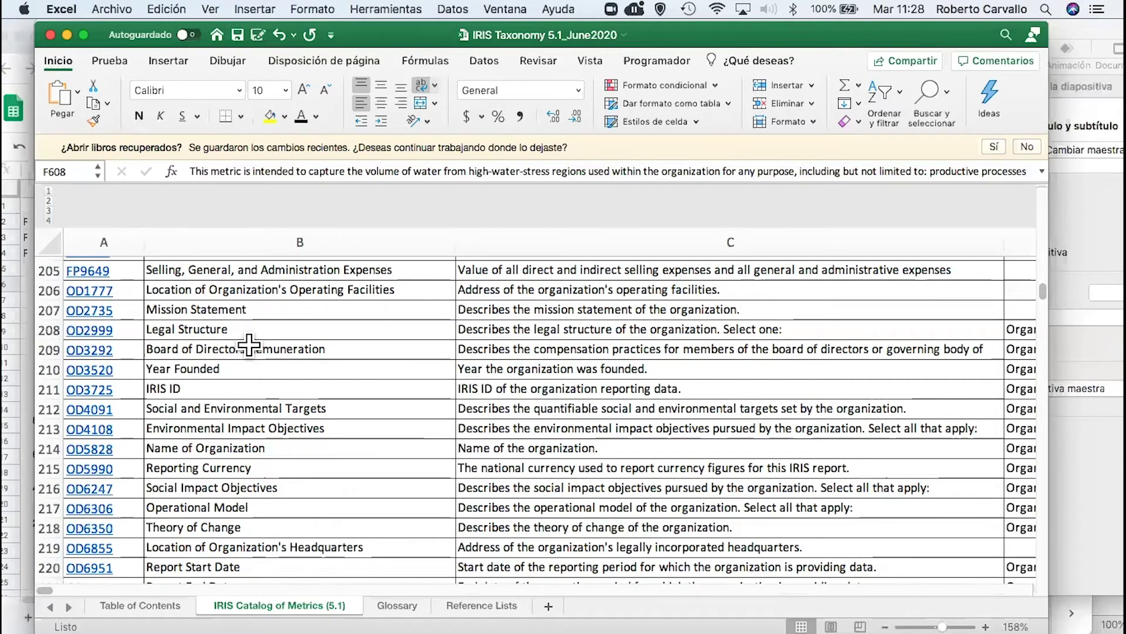
scroll(250, 345, "down", 20)
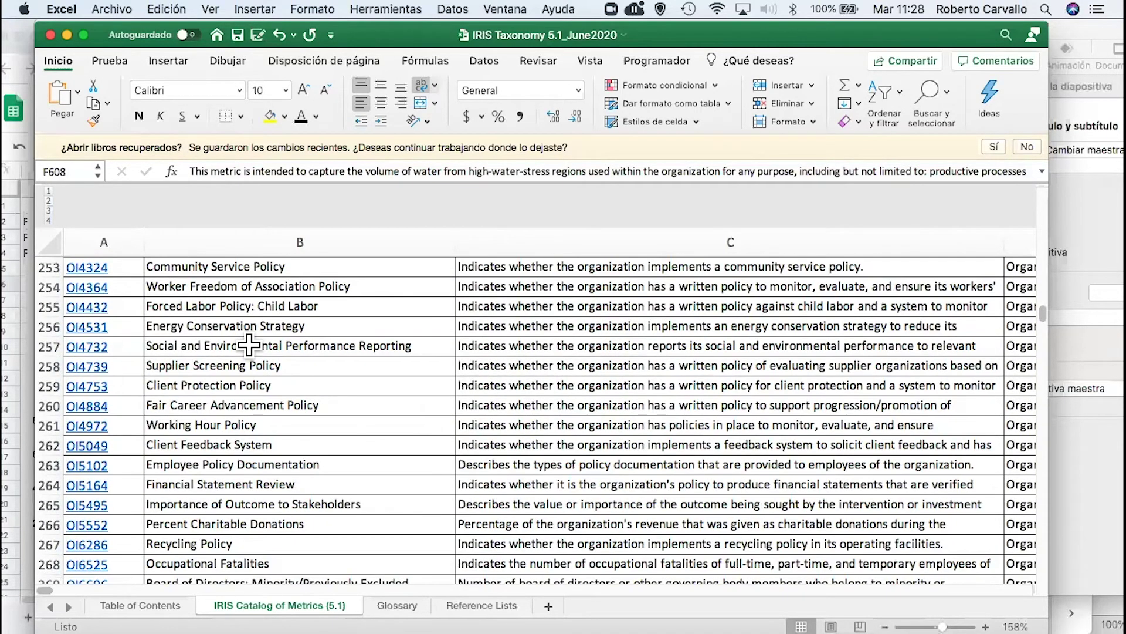
scroll(250, 345, "down", 13)
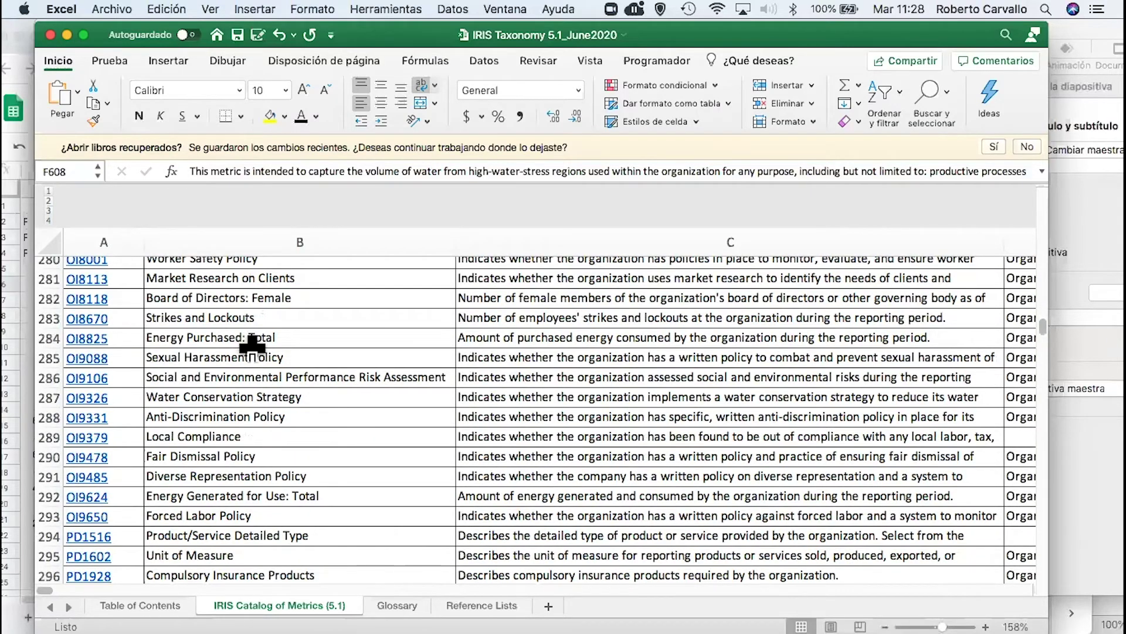
scroll(258, 352, "up", 20)
scroll(293, 392, "up", 20)
scroll(276, 346, "down", 3)
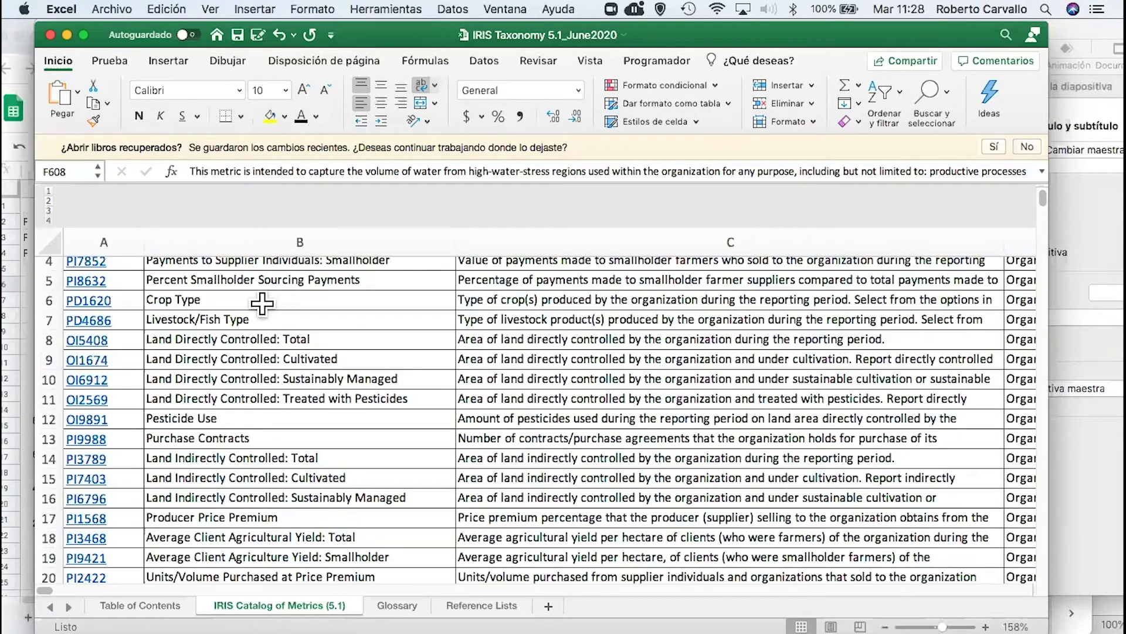
scroll(262, 304, "up", 3)
Read the full definitions of the agriculture metrics Land Directly Controlled: Cultivated, Land Indirectly Controlled: Total and Average Client Agricultural Yield: Total
left_click(264, 302)
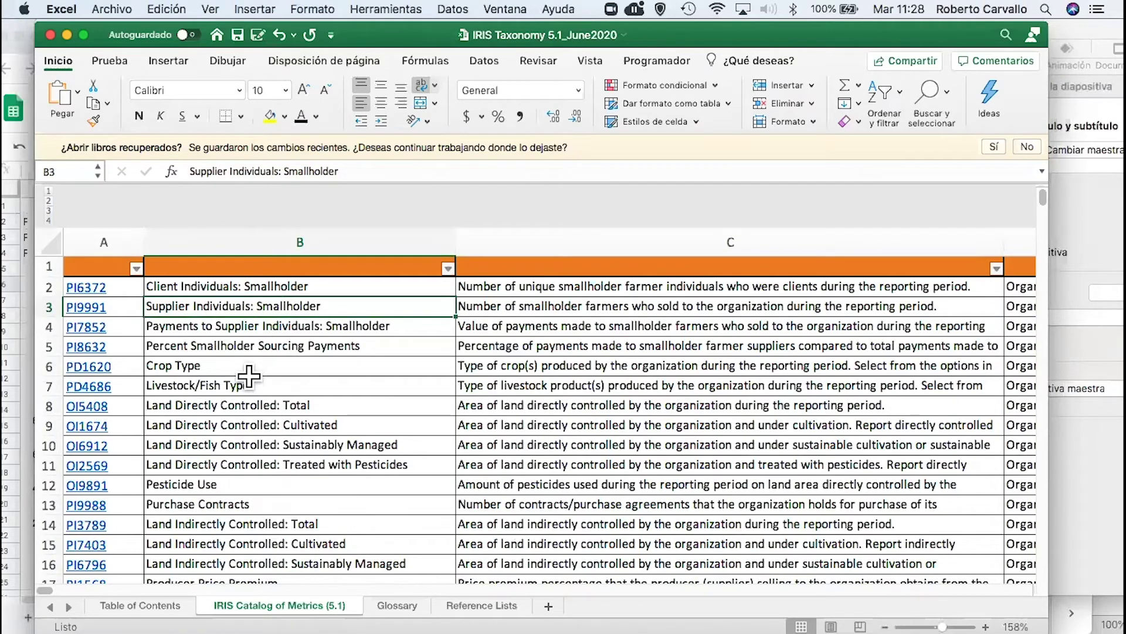
left_click(286, 427)
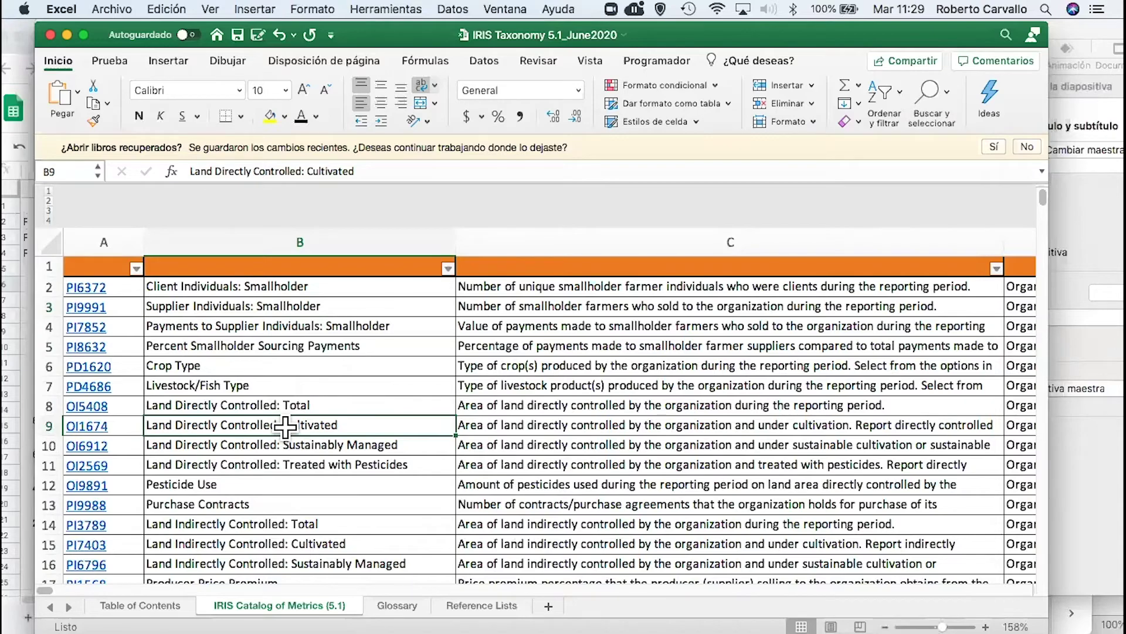
left_click(522, 426)
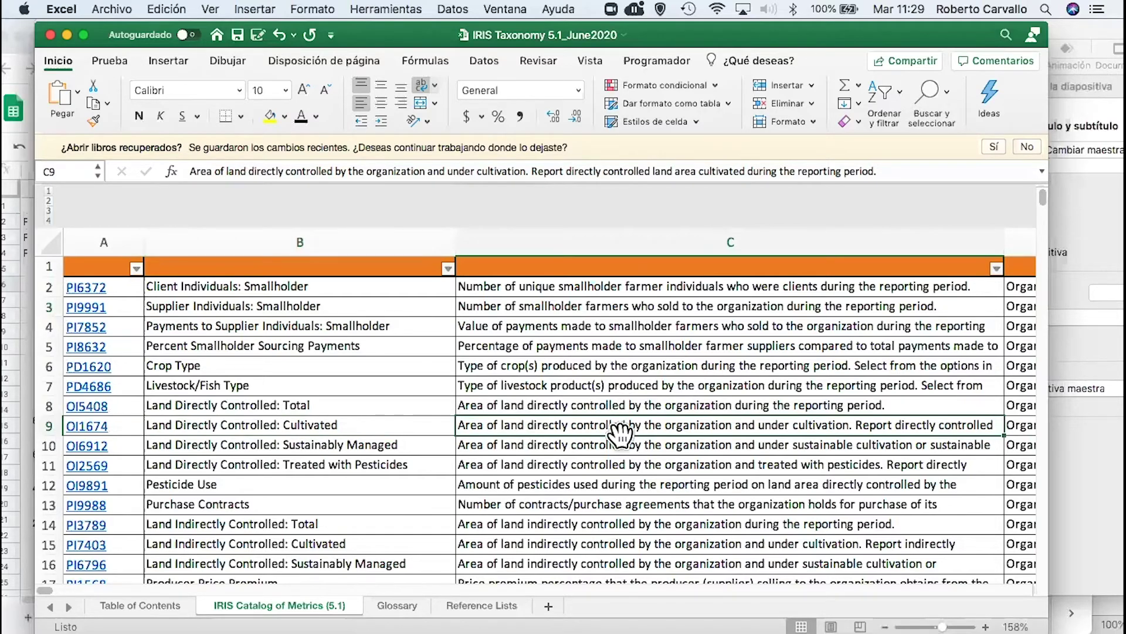
scroll(621, 434, "down", 2)
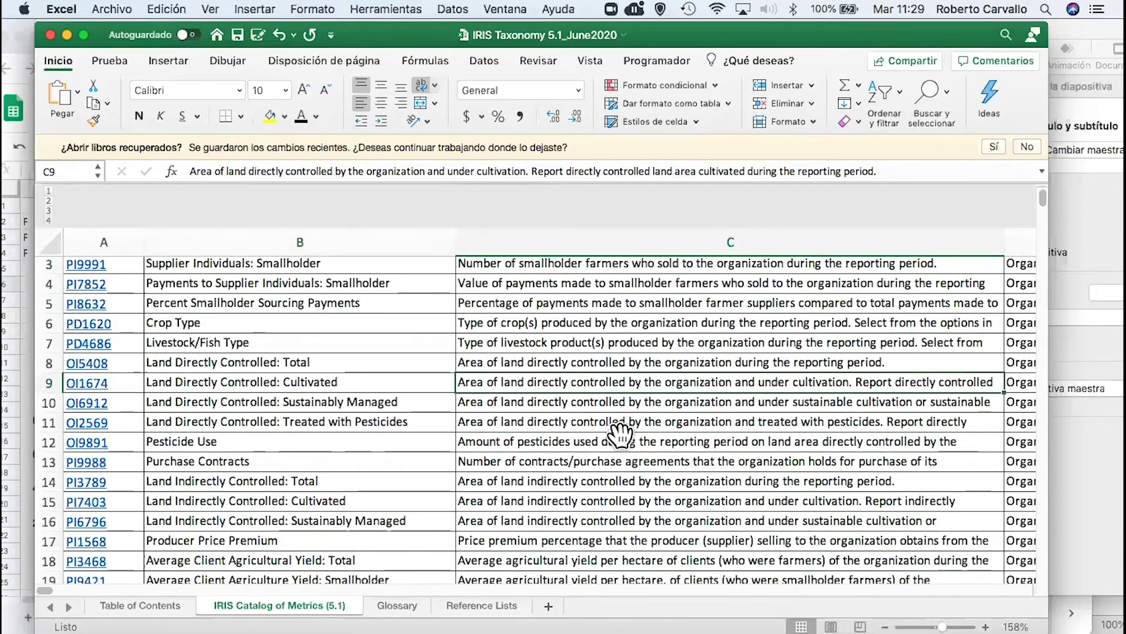
scroll(620, 434, "down", 2)
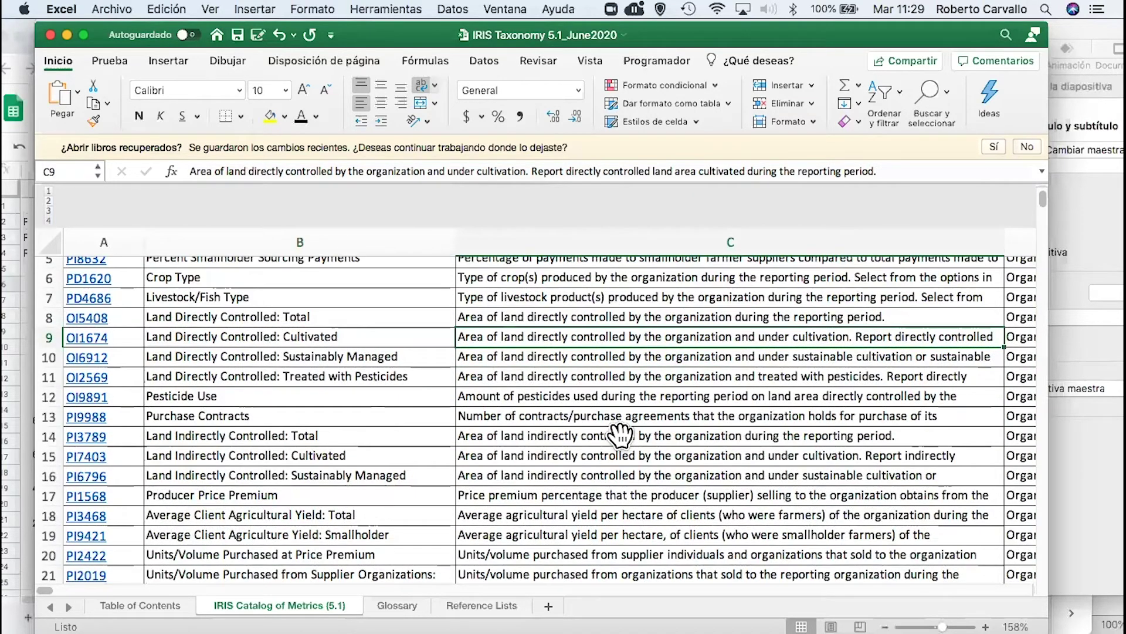
left_click(620, 435)
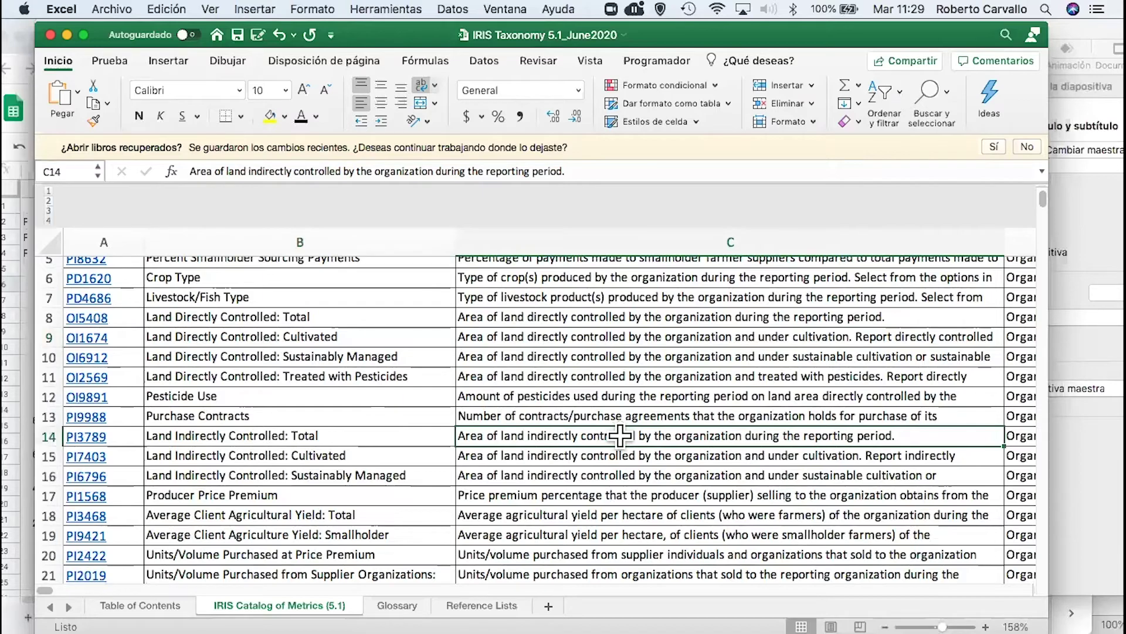
scroll(621, 435, "down", 3)
left_click(508, 466)
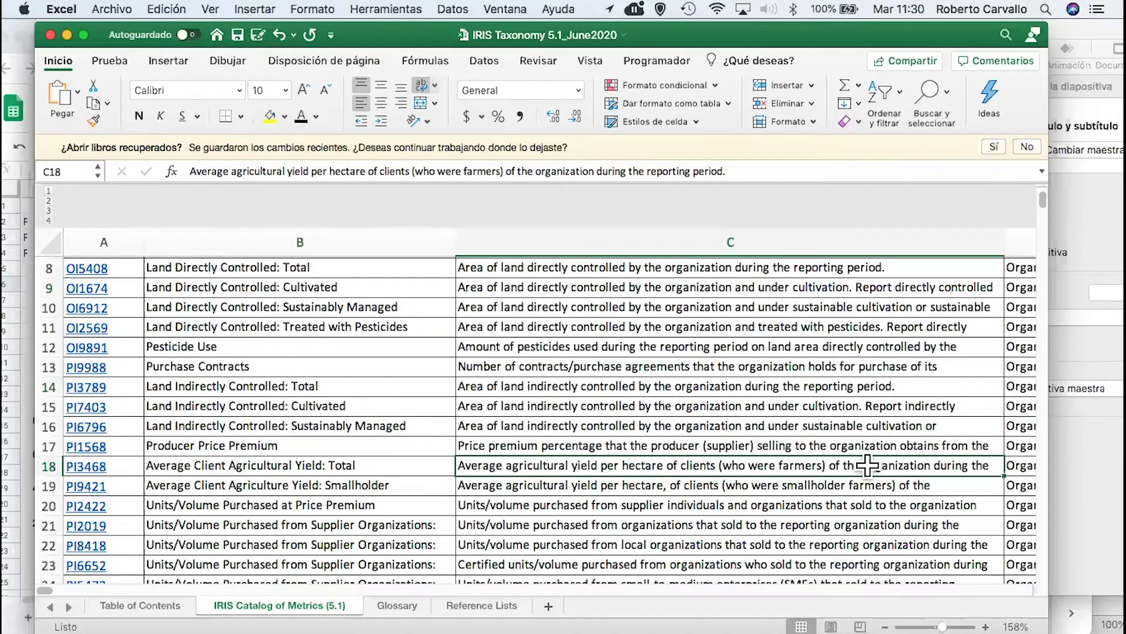
Examine the greenhouse gas metrics, reading the definitions for direct emissions, indirect emissions and reductions due to products sold
scroll(868, 466, "down", 1)
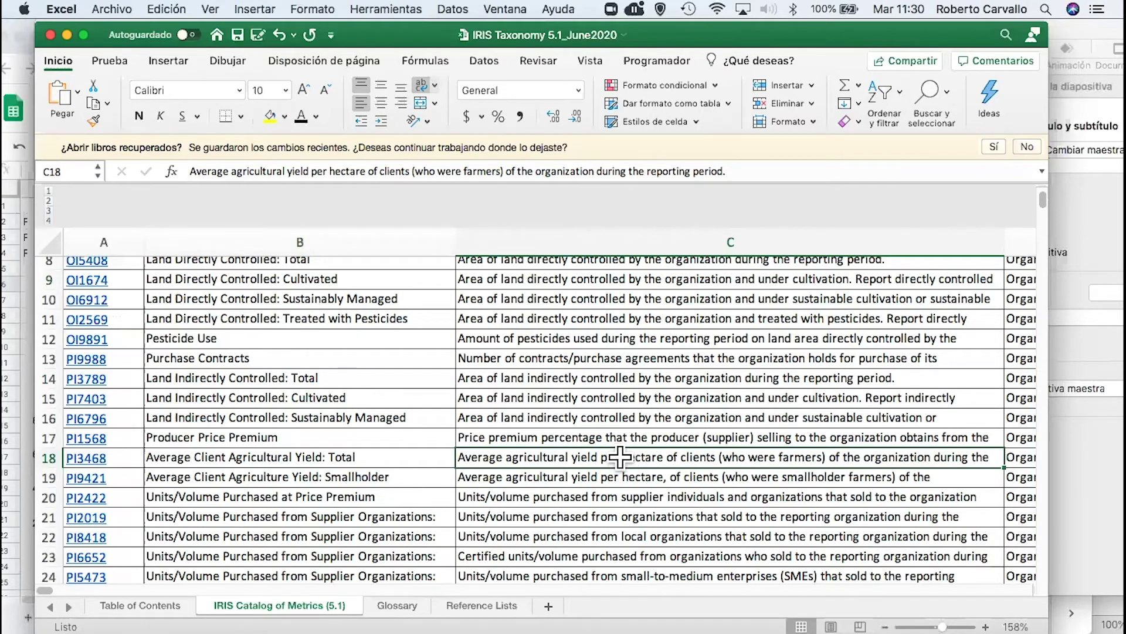
scroll(620, 457, "down", 1)
scroll(620, 457, "down", 5)
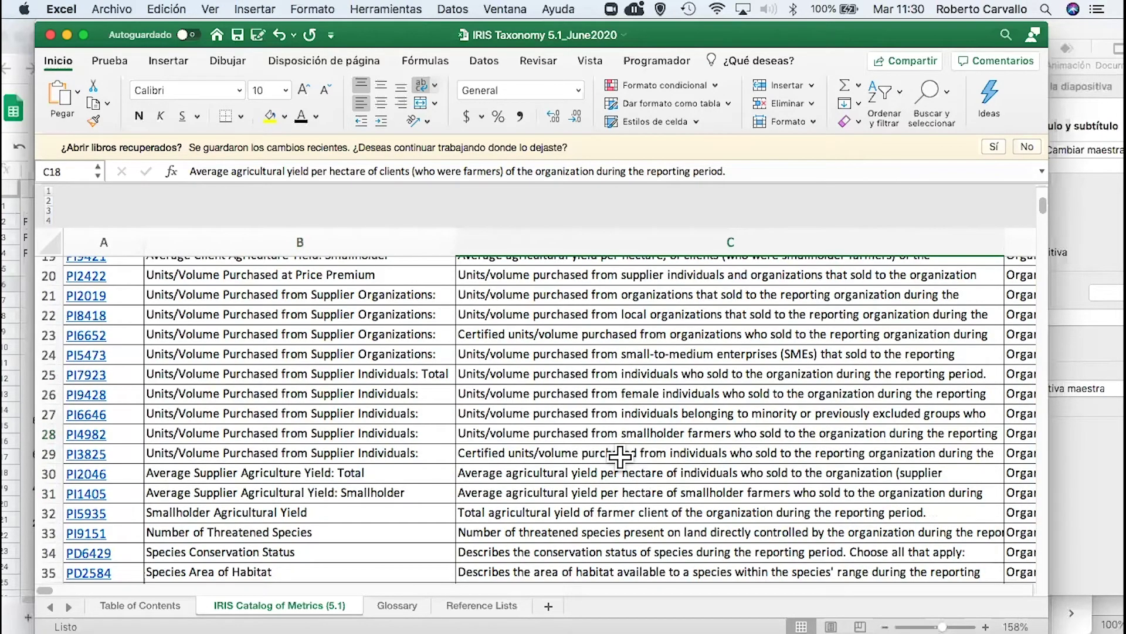
scroll(620, 457, "down", 3)
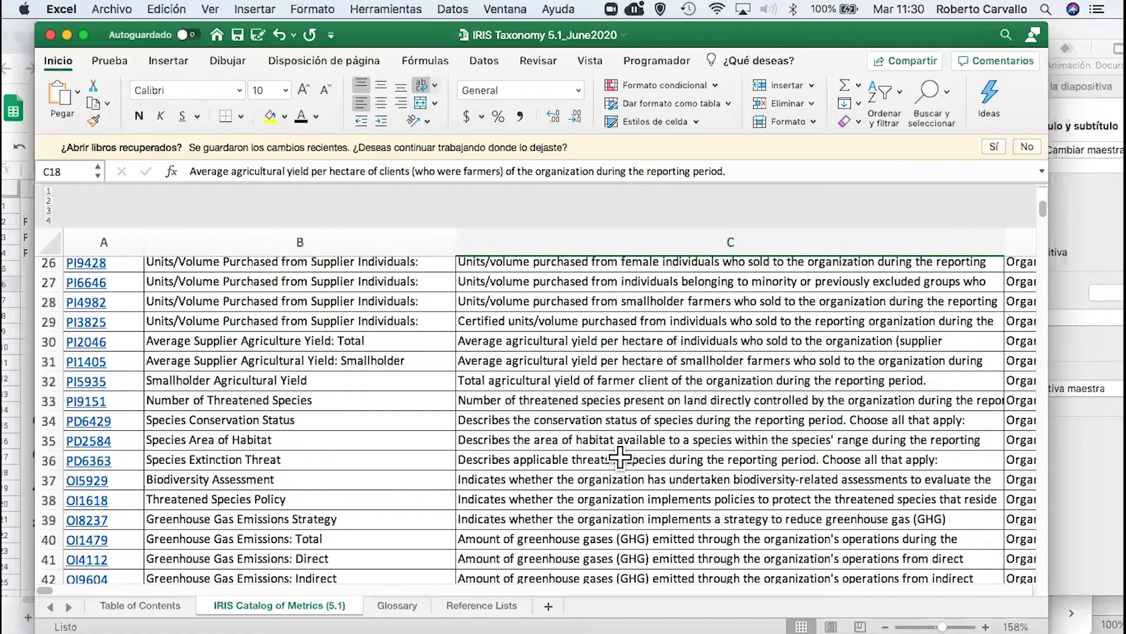
scroll(620, 457, "down", 3)
scroll(352, 422, "down", 1)
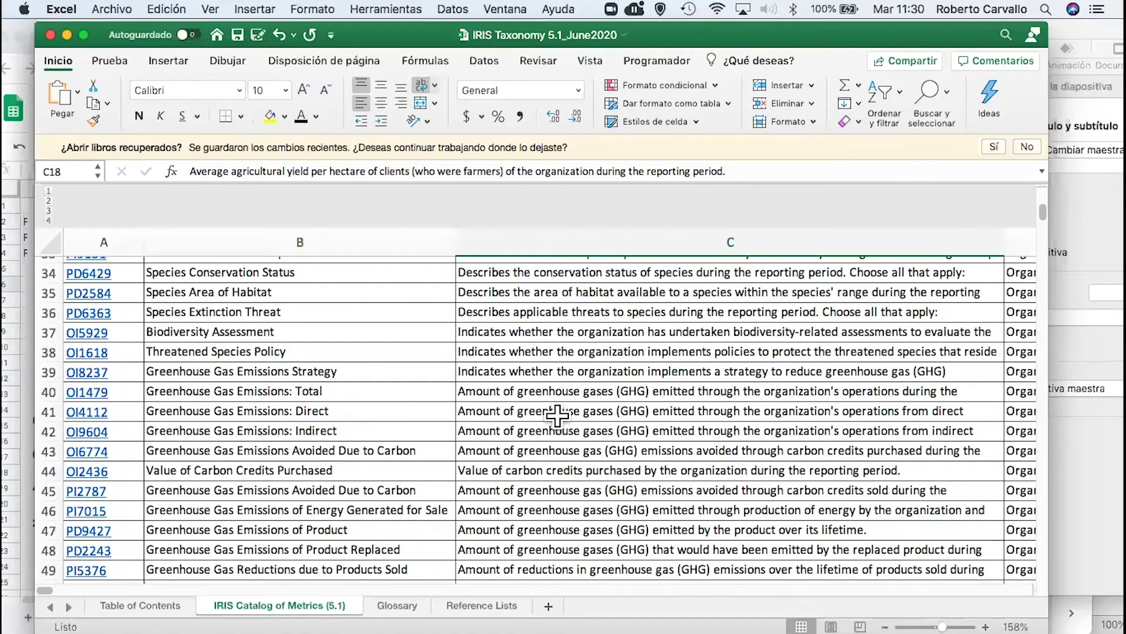
left_click(542, 404)
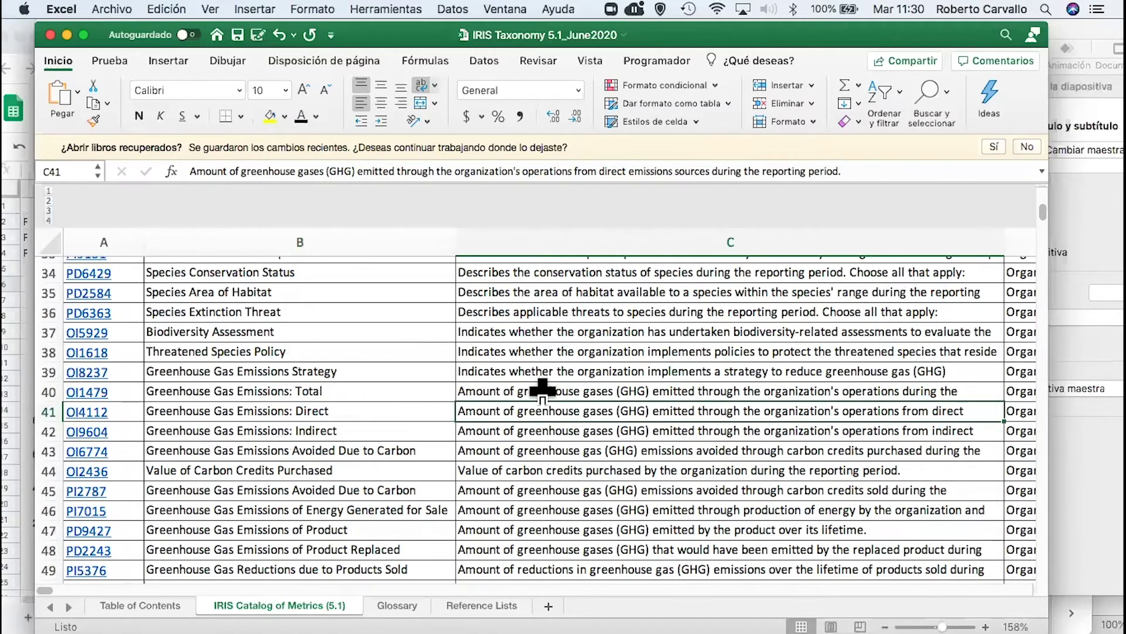
key("Down")
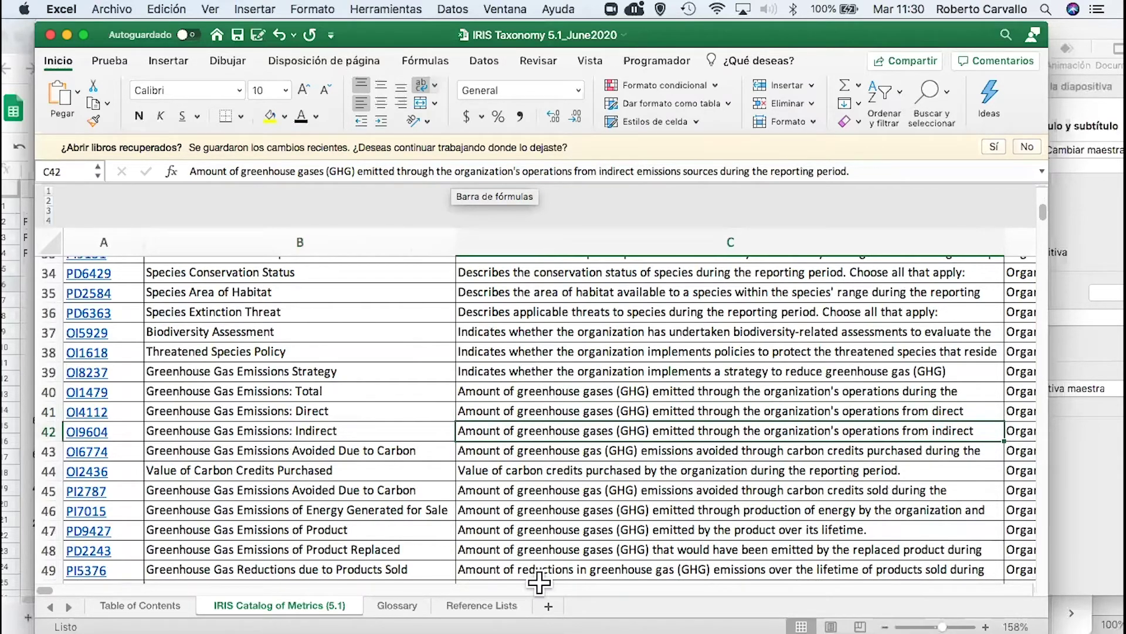
left_click(553, 564)
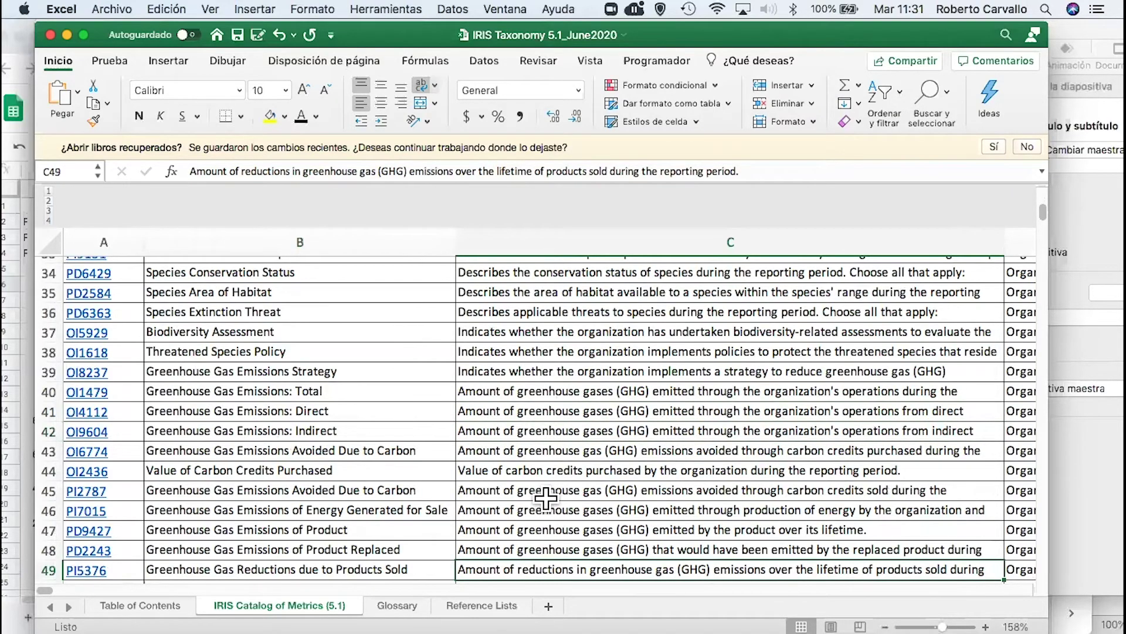
Look through the financial and organization description metrics and read the Theory of Change definition in C218
scroll(545, 498, "down", 5)
scroll(546, 498, "down", 20)
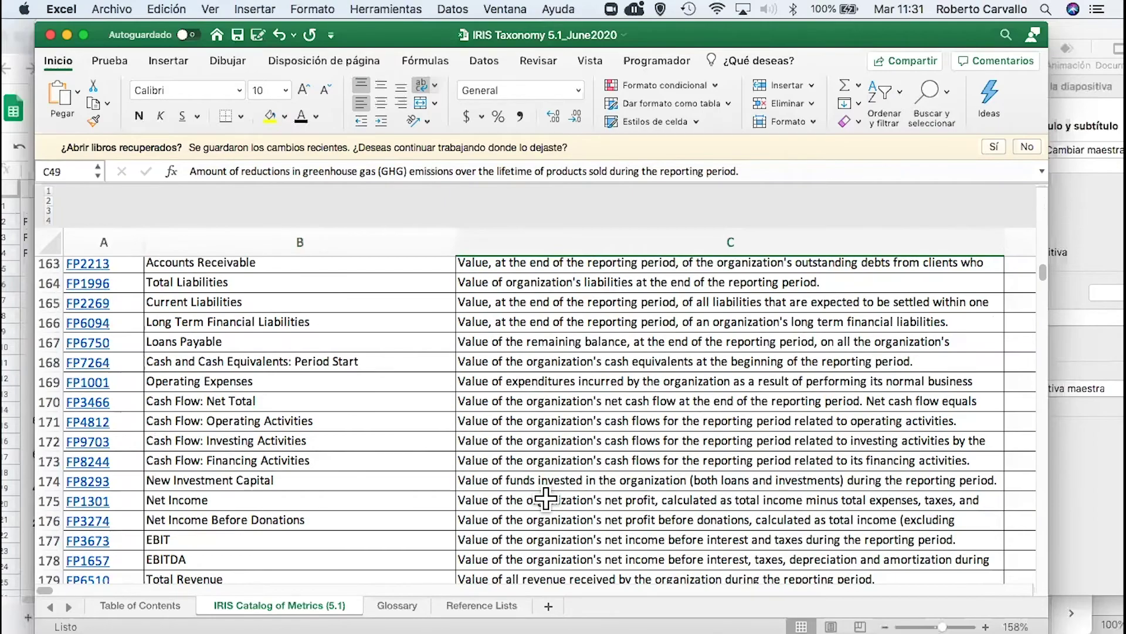
scroll(545, 497, "down", 10)
scroll(545, 497, "down", 8)
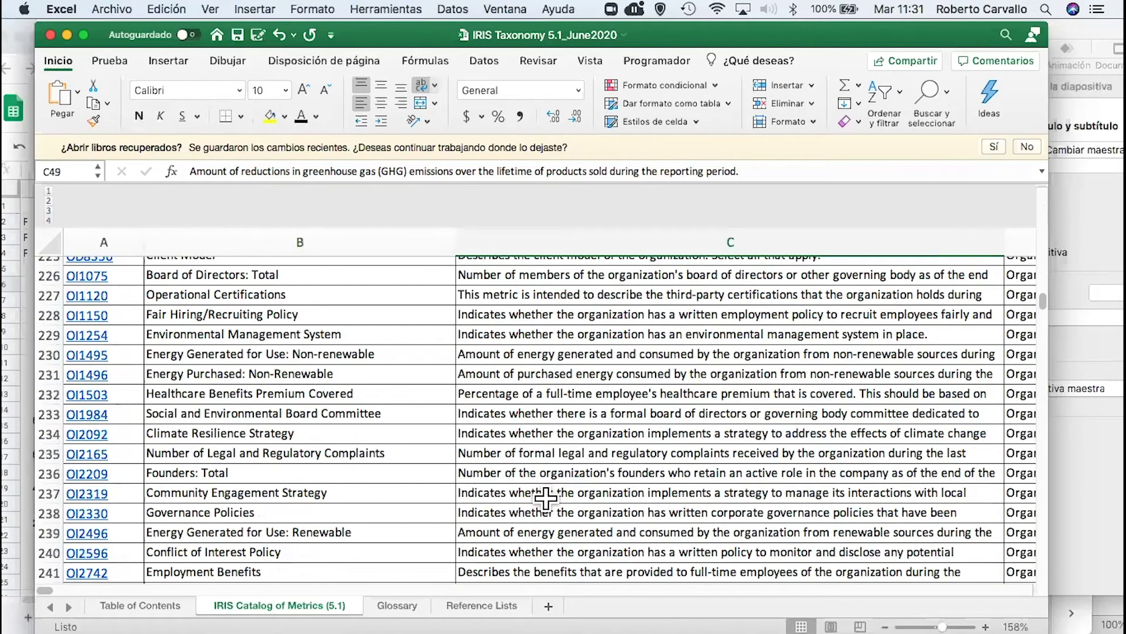
scroll(546, 498, "down", 2)
scroll(243, 432, "up", 8)
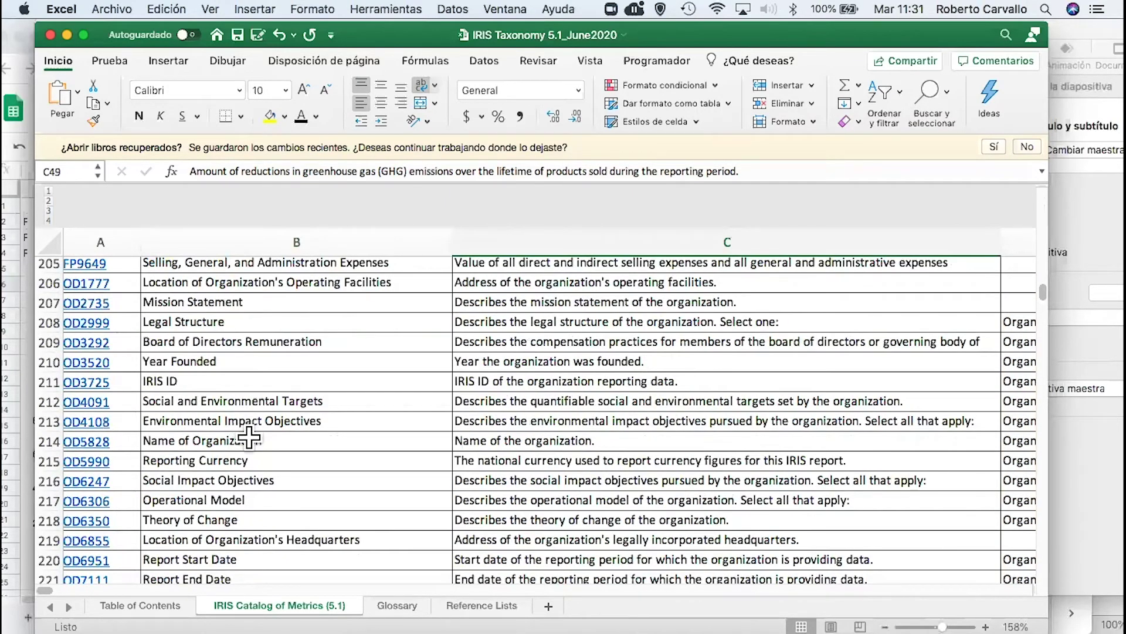
scroll(249, 436, "down", 2)
left_click(252, 436)
left_click(506, 444)
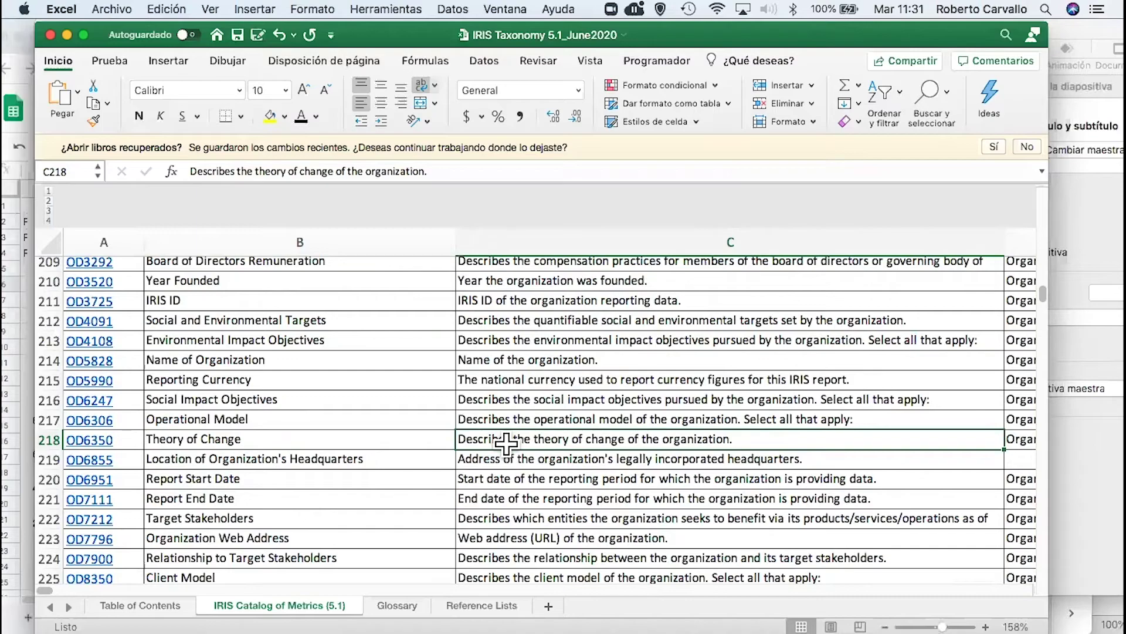
Read the Name of Organization and Environmental Impact Objectives metrics and their definitions in rows 214 and 213
left_click(369, 354)
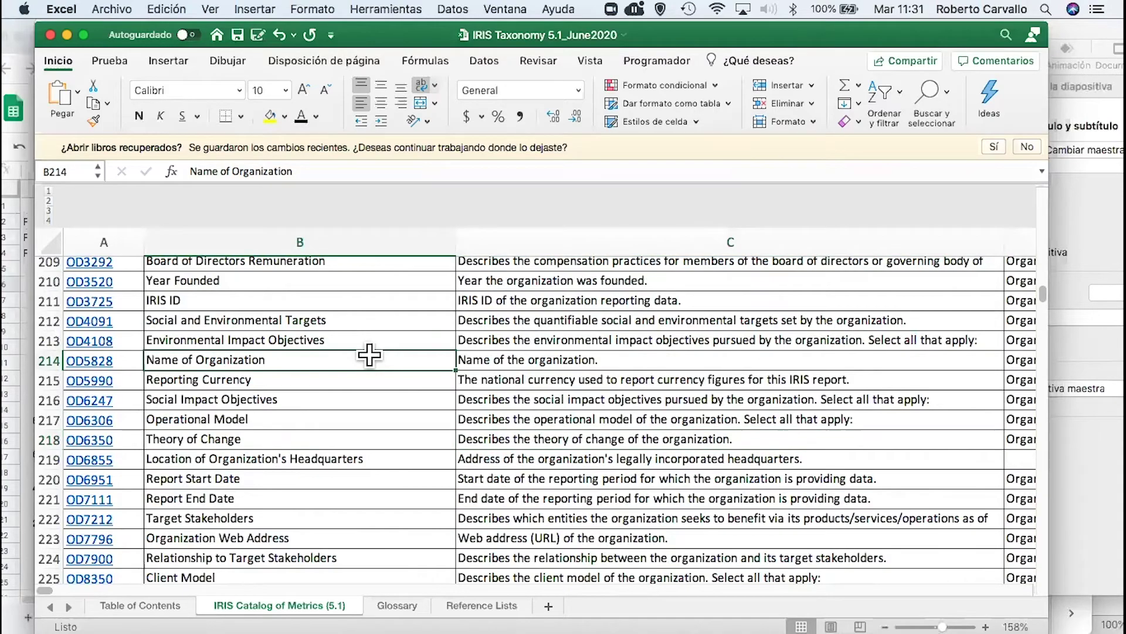
left_click(533, 354)
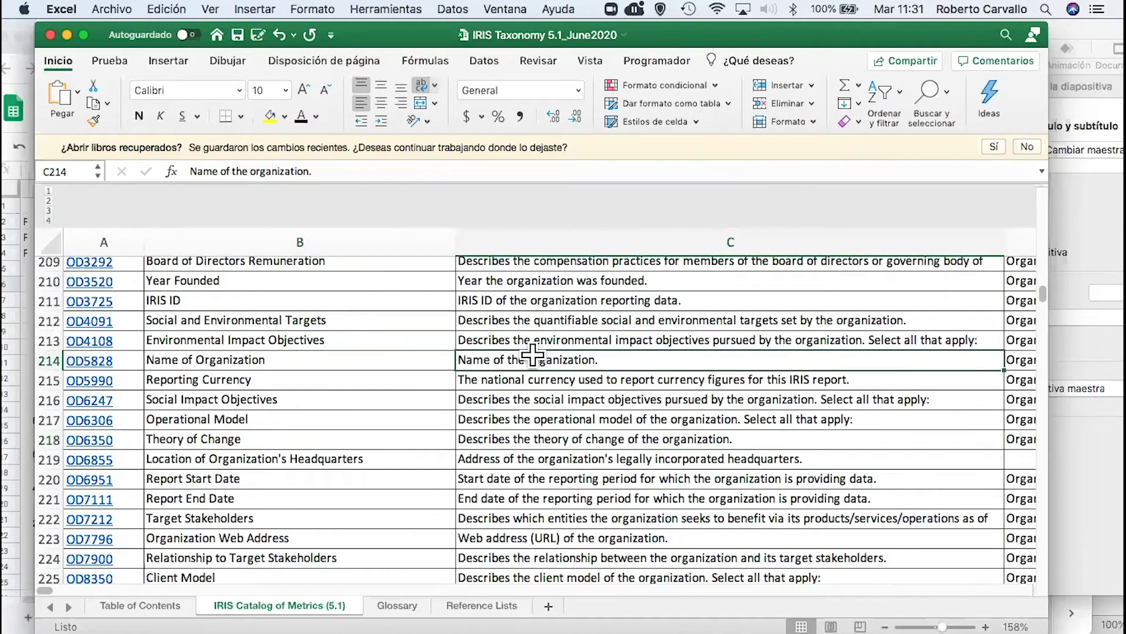
left_click(434, 337)
left_click(594, 341)
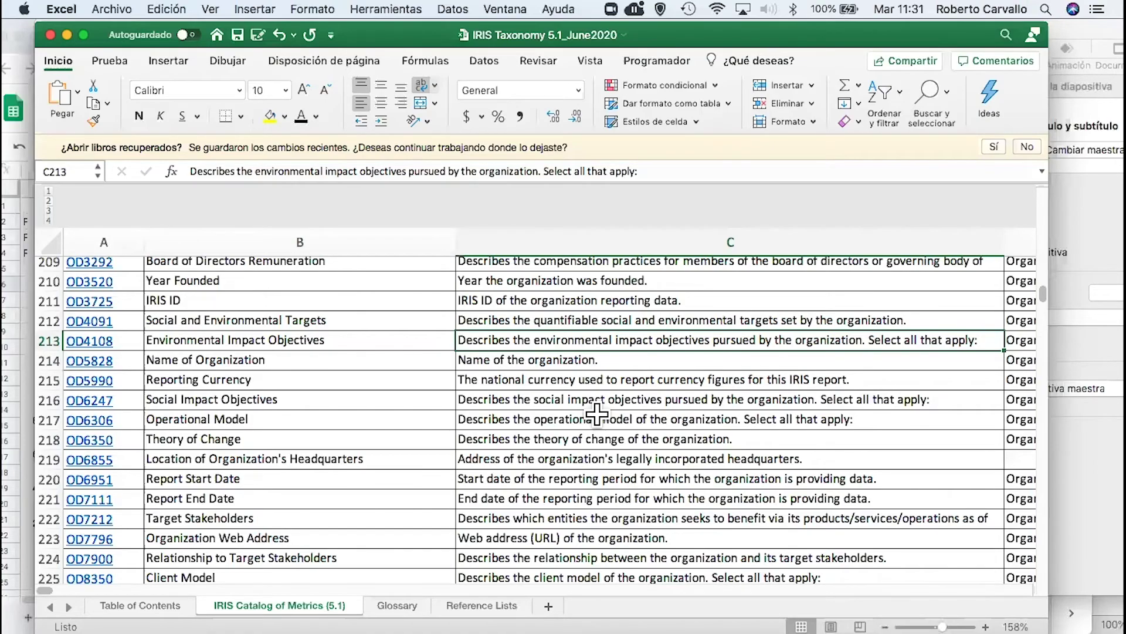
Browse the governance and policy metrics, reading the definitions of Board of Directors: Independent and Social and Environmental Performance Staff Training
scroll(597, 414, "down", 5)
scroll(597, 414, "down", 4)
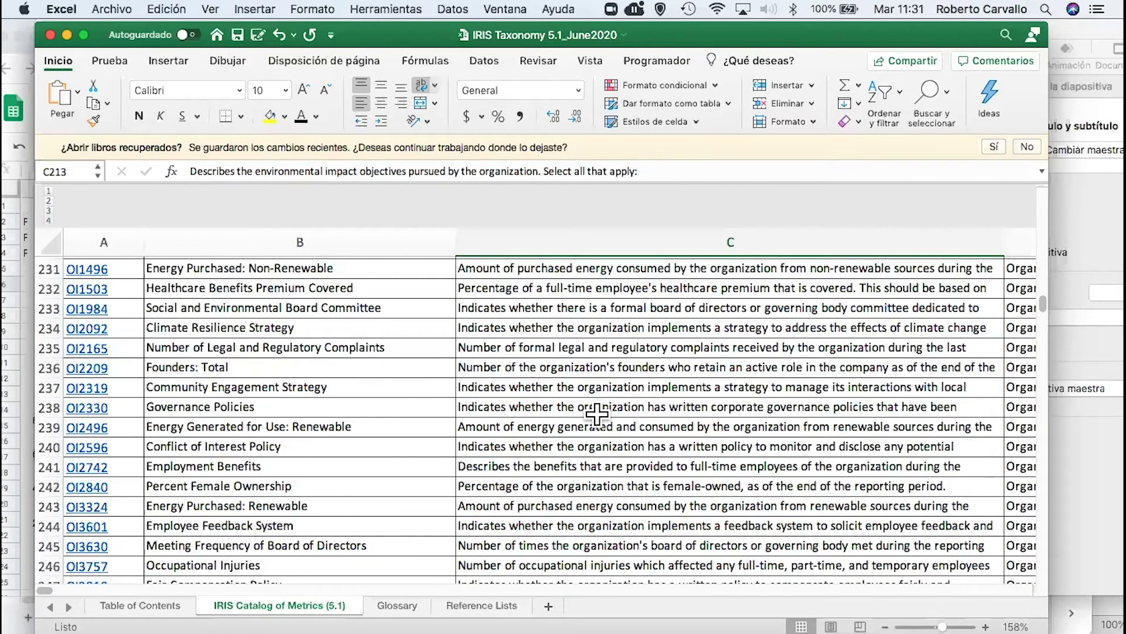
scroll(597, 414, "down", 2)
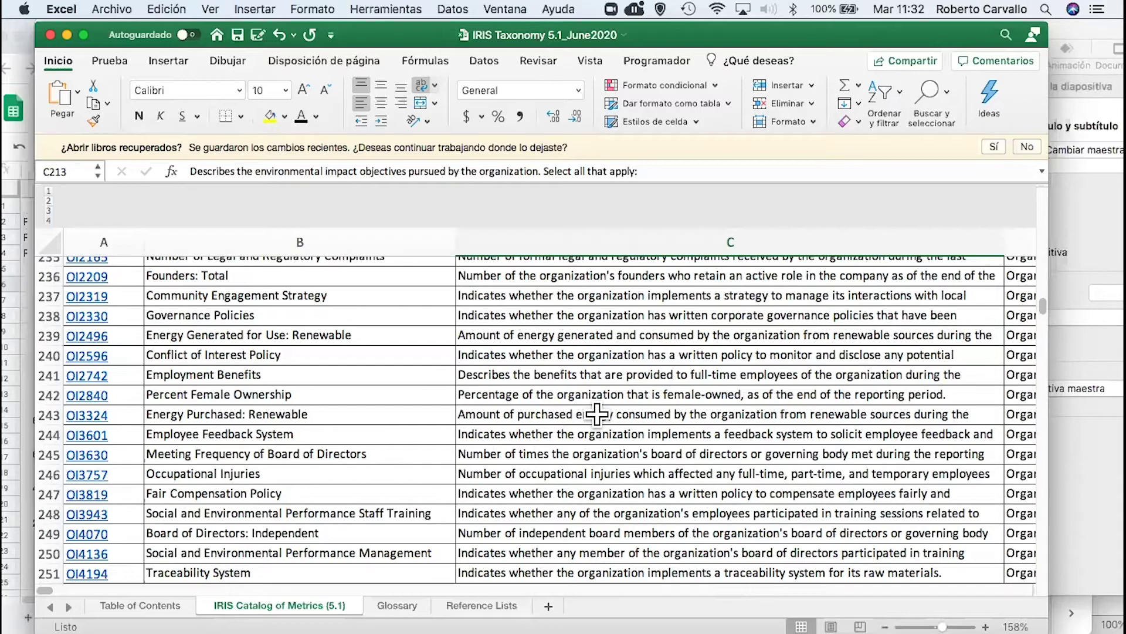
scroll(582, 467, "down", 2)
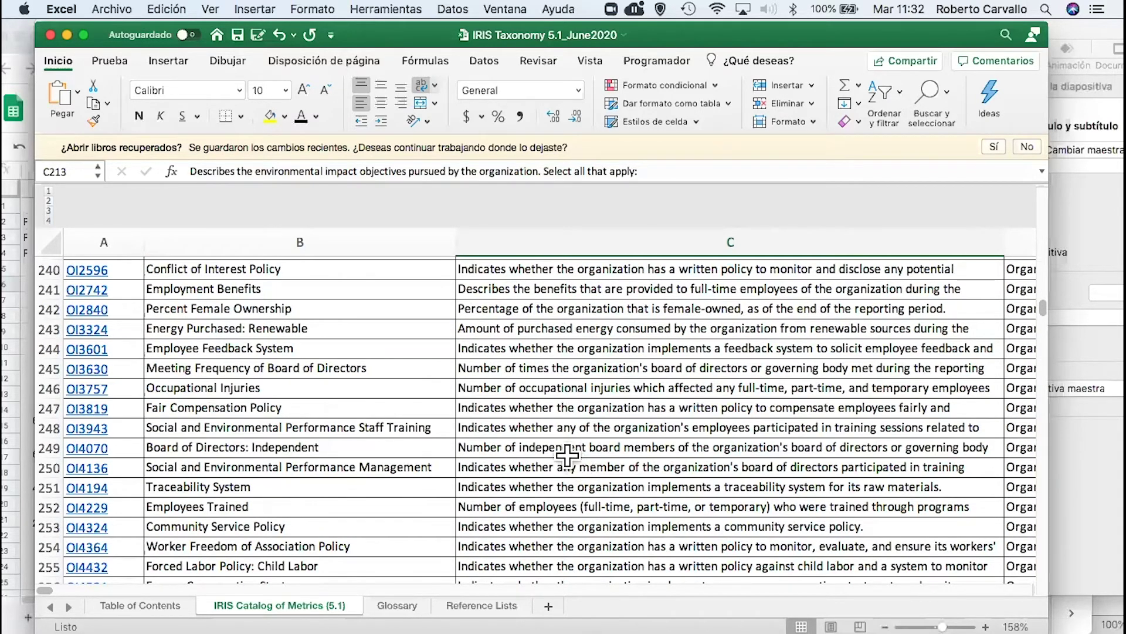
left_click(539, 447)
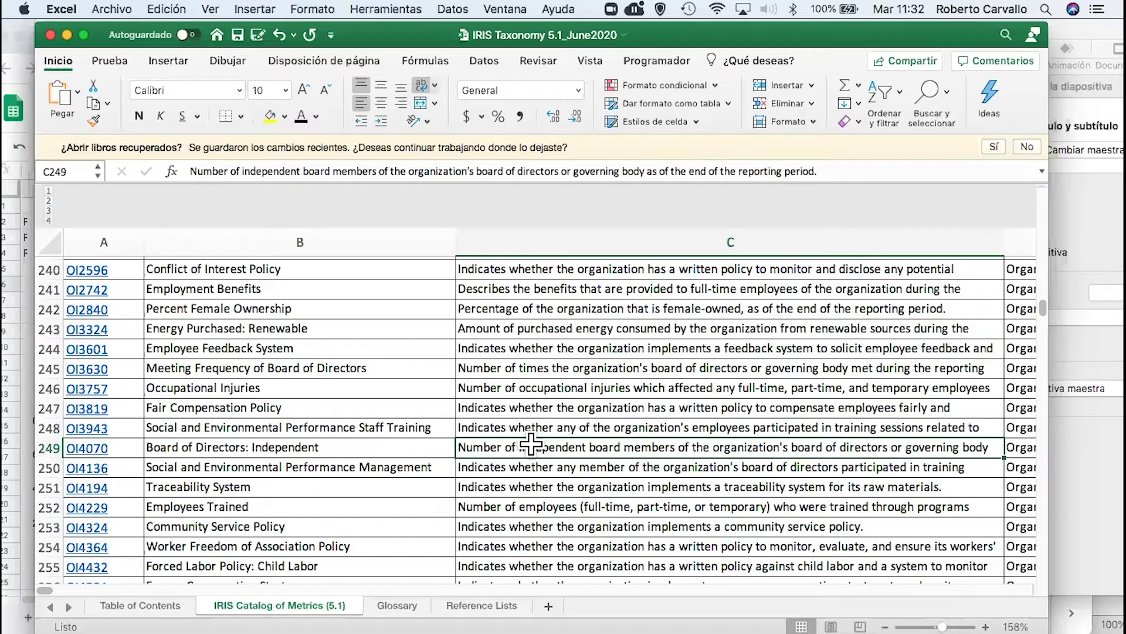
left_click(482, 427)
left_click(481, 441)
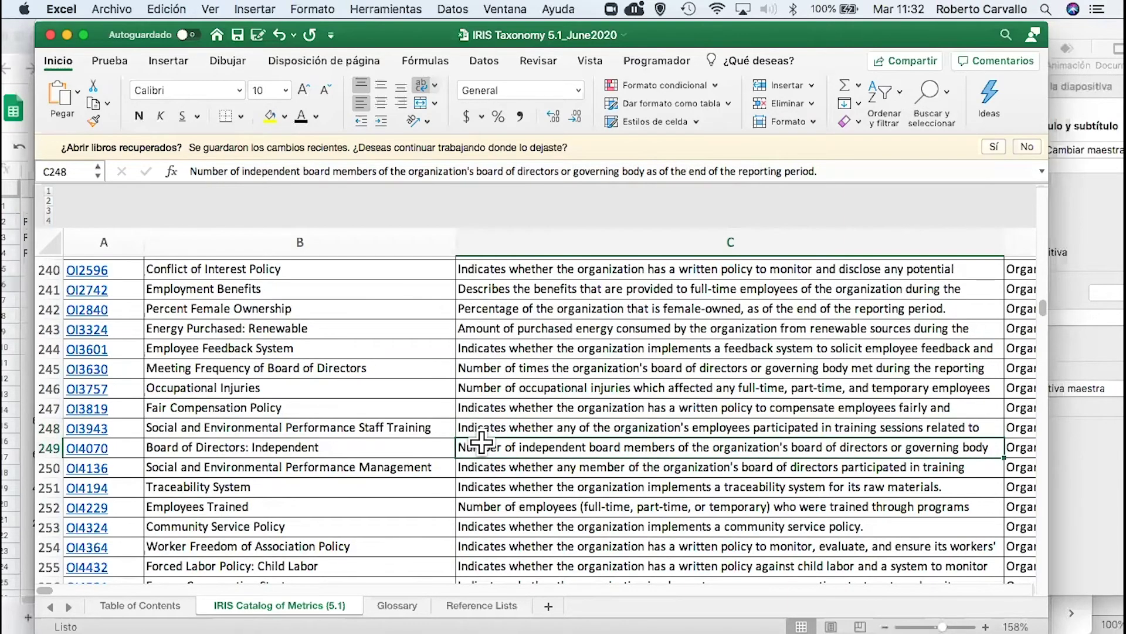
Read the definitions of the Meeting Frequency of Board of Directors, Employment Benefits and Employees Trained metrics
left_click(485, 388)
left_click(485, 364)
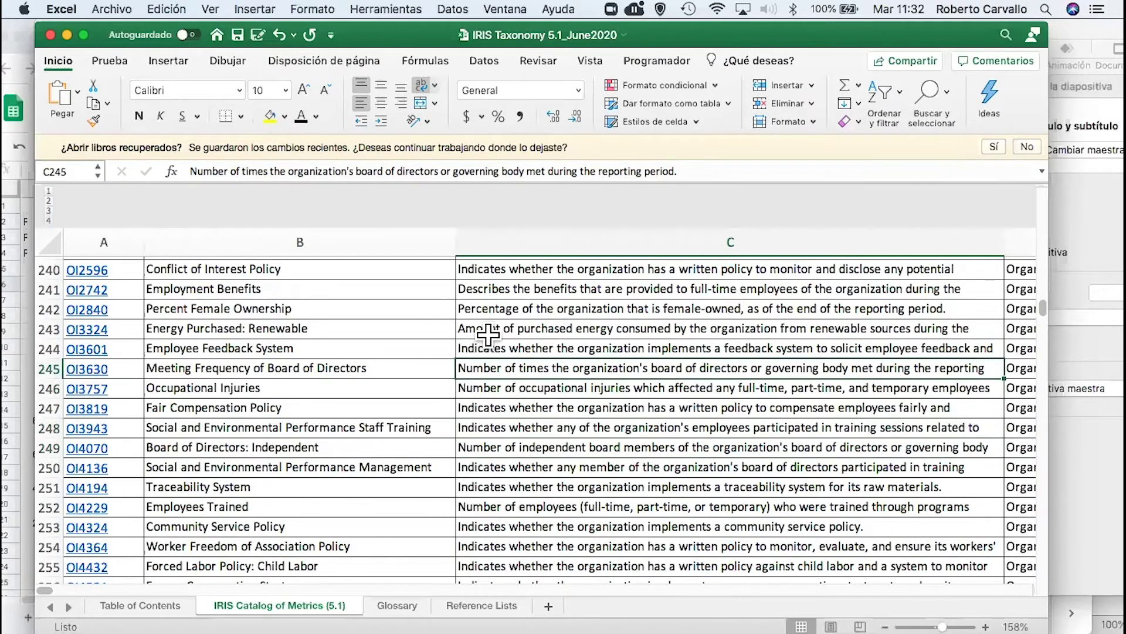
left_click(485, 326)
left_click(488, 291)
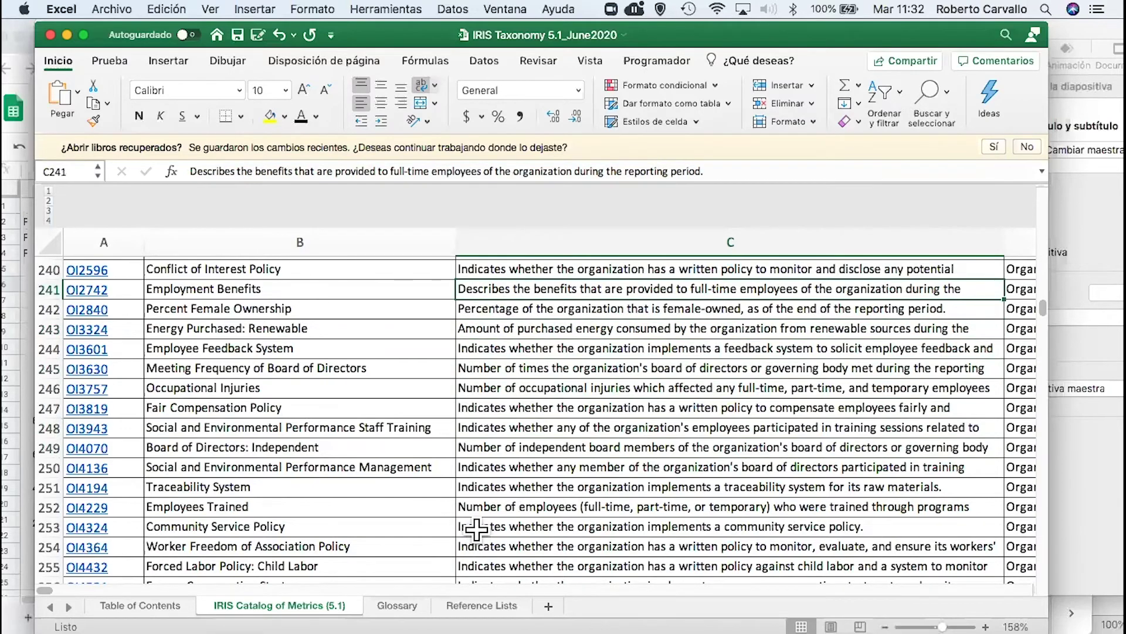
left_click(474, 506)
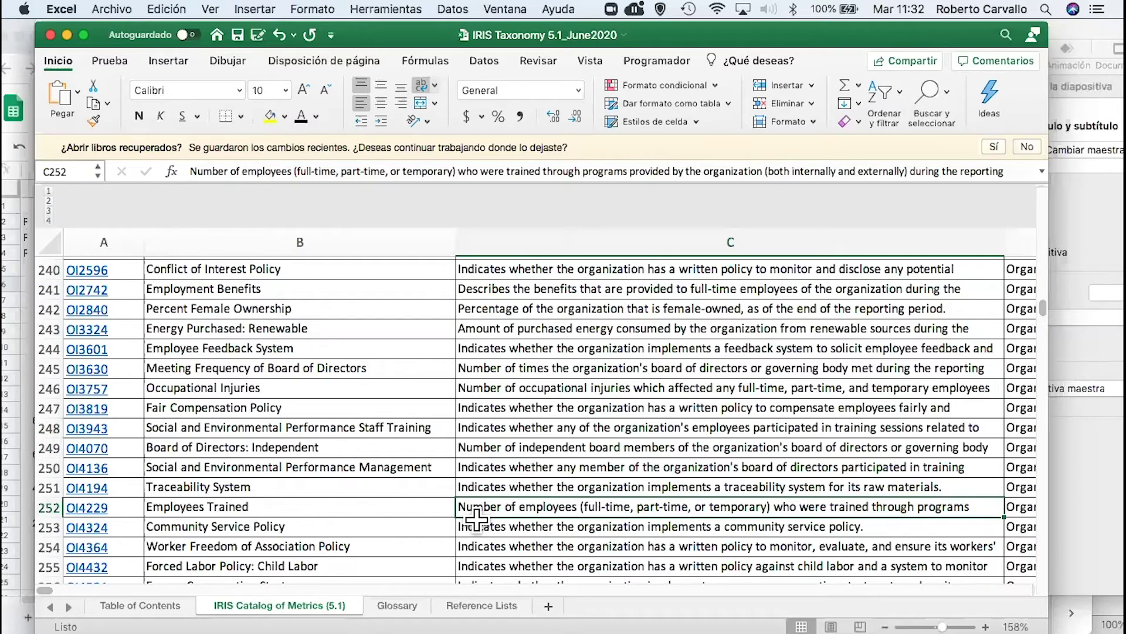
Read the Percent Female Ownership definition, and switch to the Safari window, moving it fully into view
left_click(519, 305)
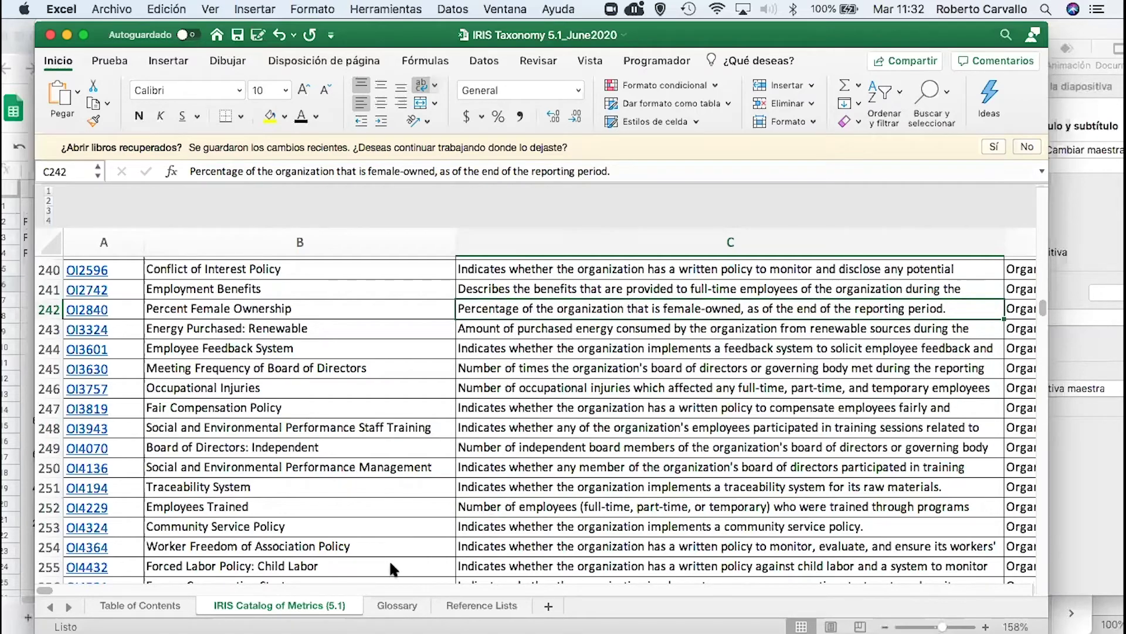
key("super+Tab")
left_click_drag(189, 335, 217, 177)
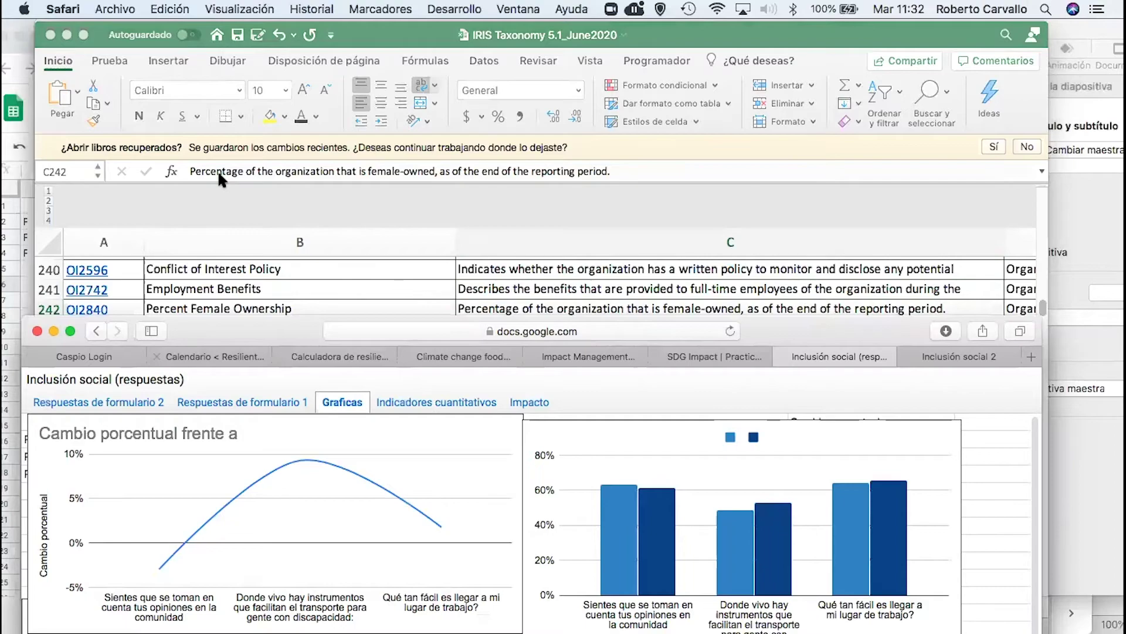
left_click_drag(499, 97, 513, 94)
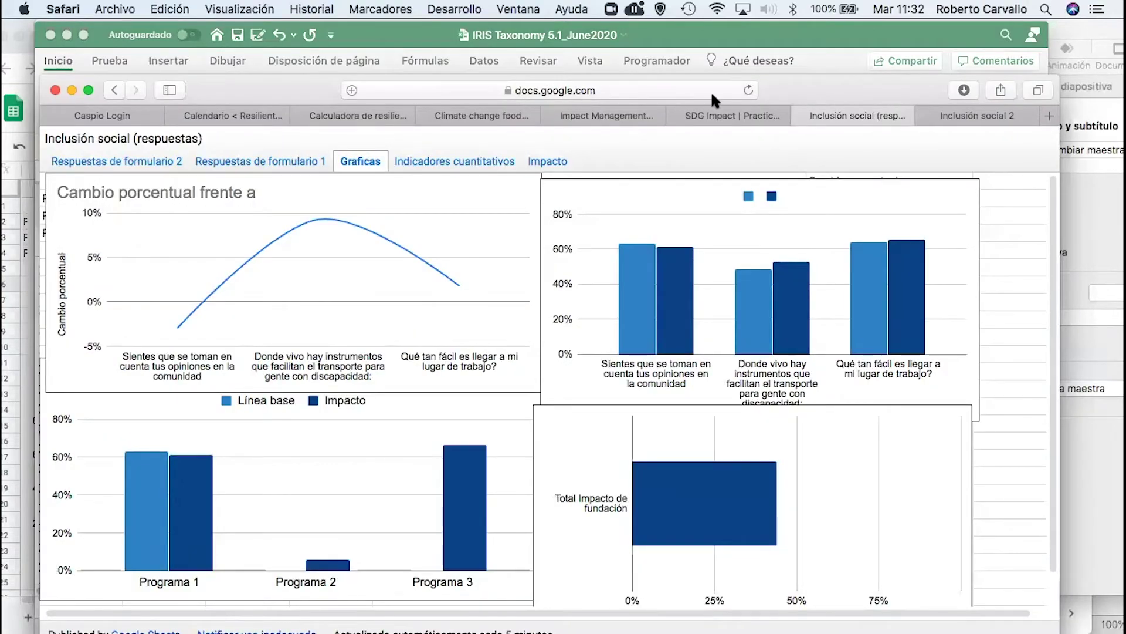
left_click_drag(675, 89, 645, 47)
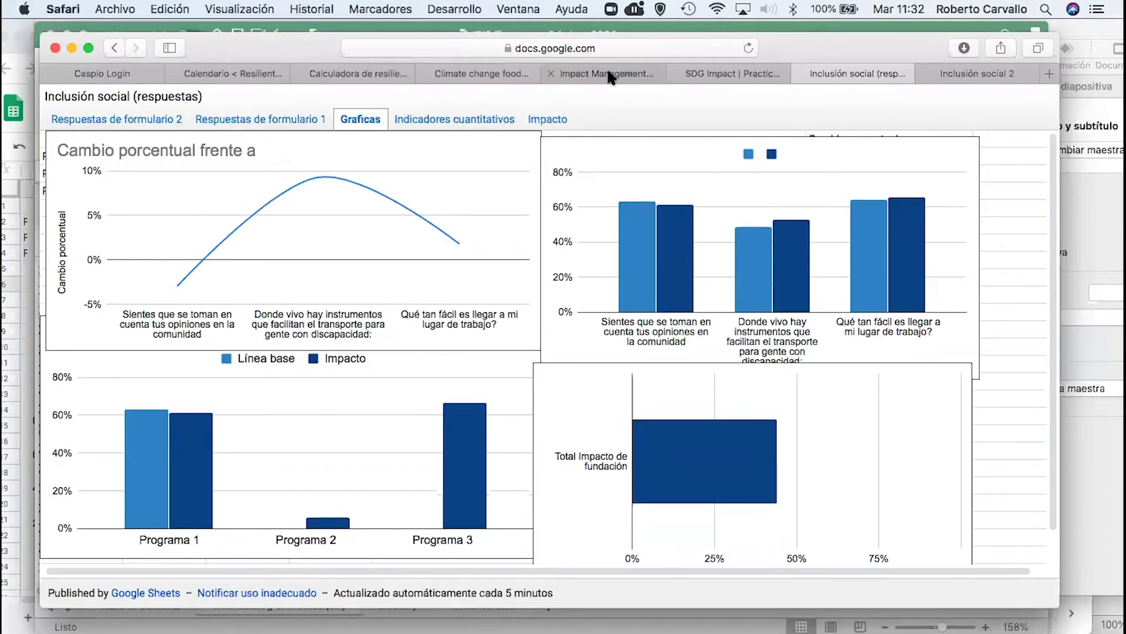
Open the Impact Management Norms page of the Impact Management Project site and look over its topic cards
left_click(610, 74)
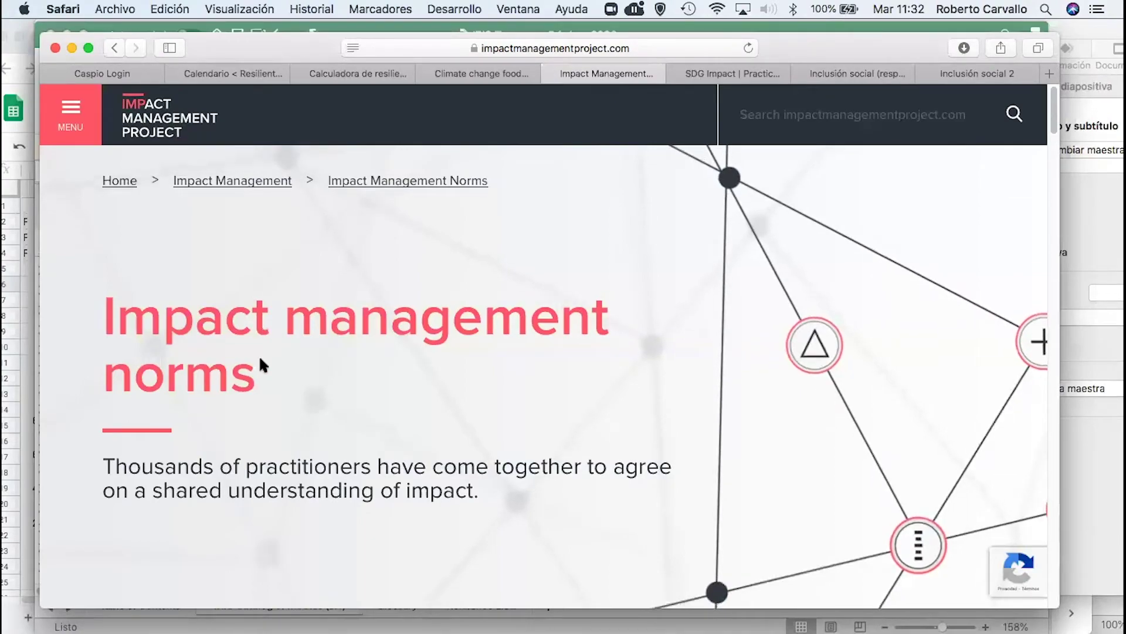
scroll(258, 354, "down", 10)
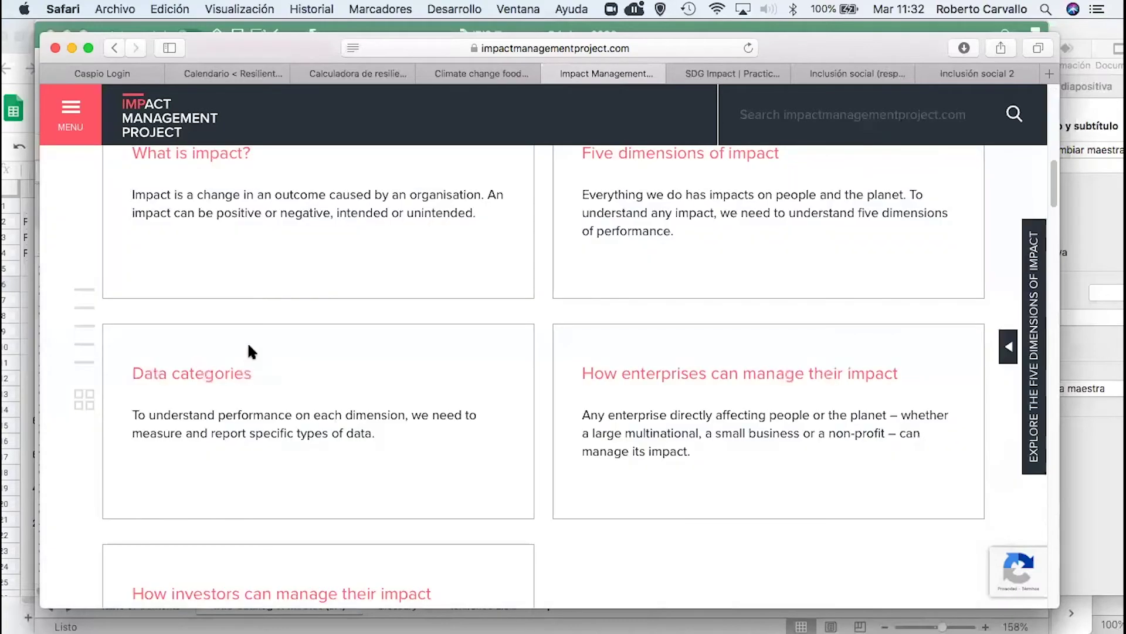
left_click(61, 109)
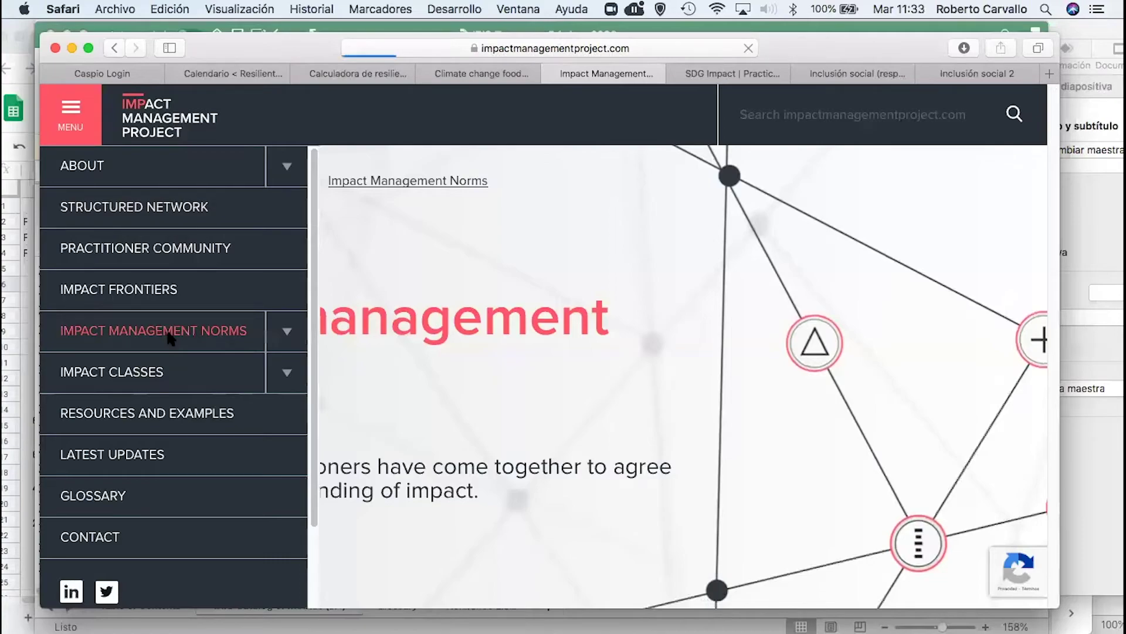
left_click(169, 338)
scroll(347, 544, "down", 5)
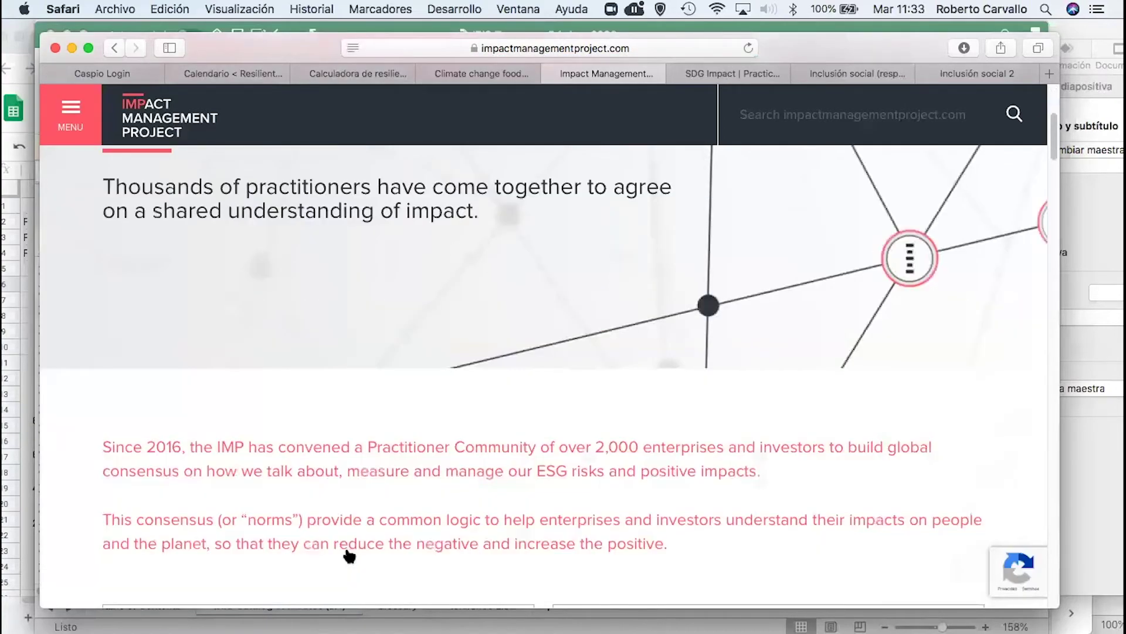
scroll(347, 551, "down", 5)
scroll(211, 281, "down", 2)
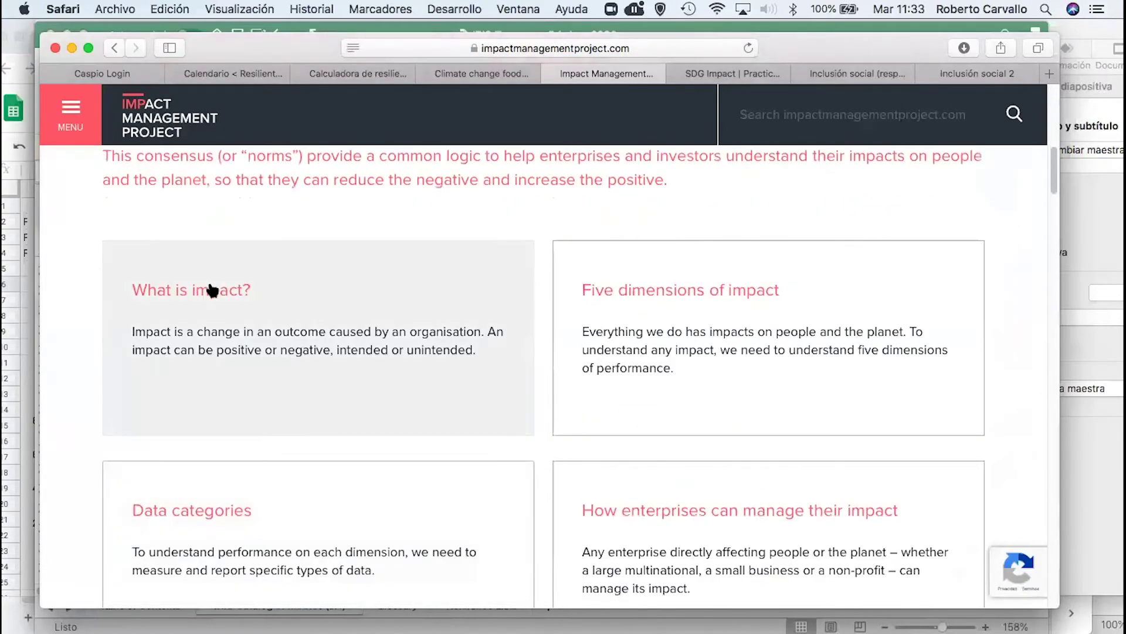
Open the "What is impact?" topic and read on through the five dimensions of impact and their question table
left_click(212, 290)
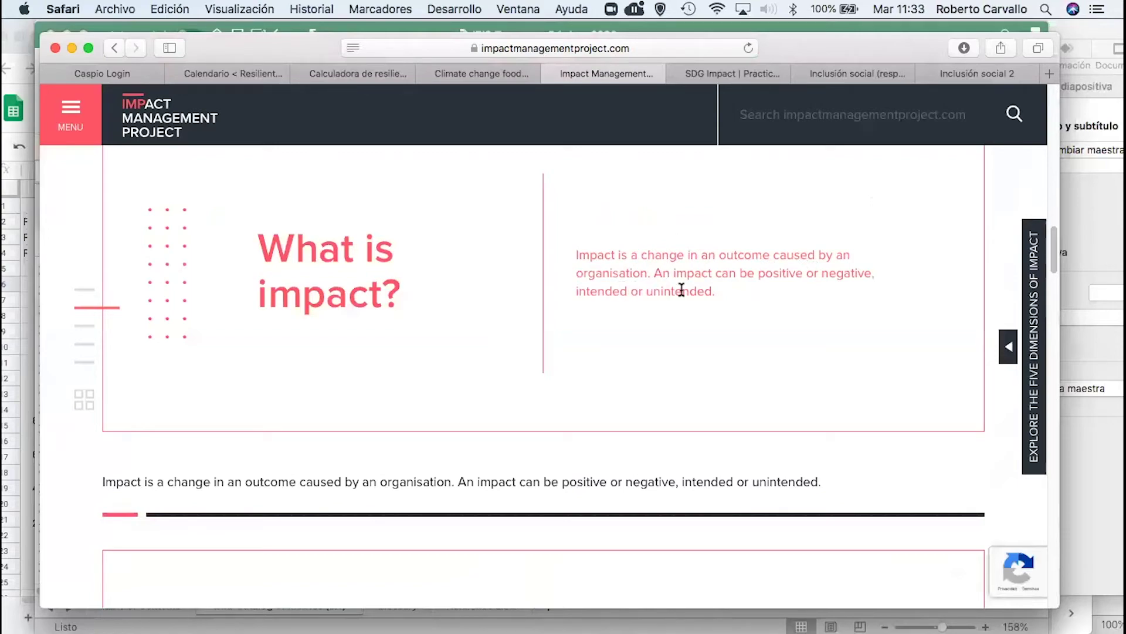
scroll(681, 290, "down", 7)
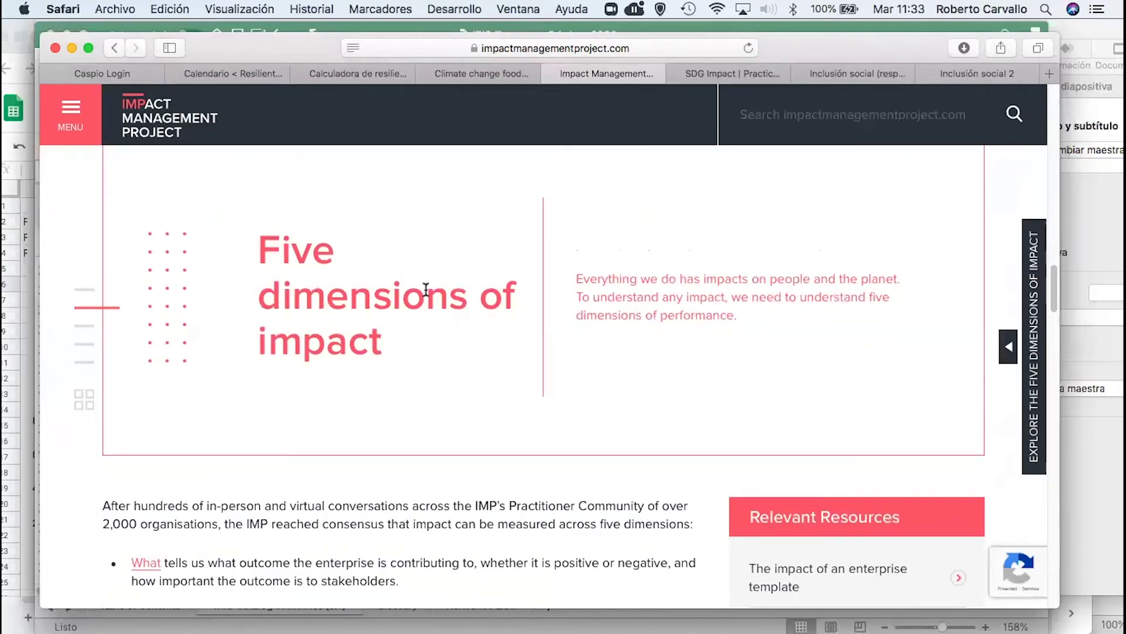
scroll(145, 399, "down", 3)
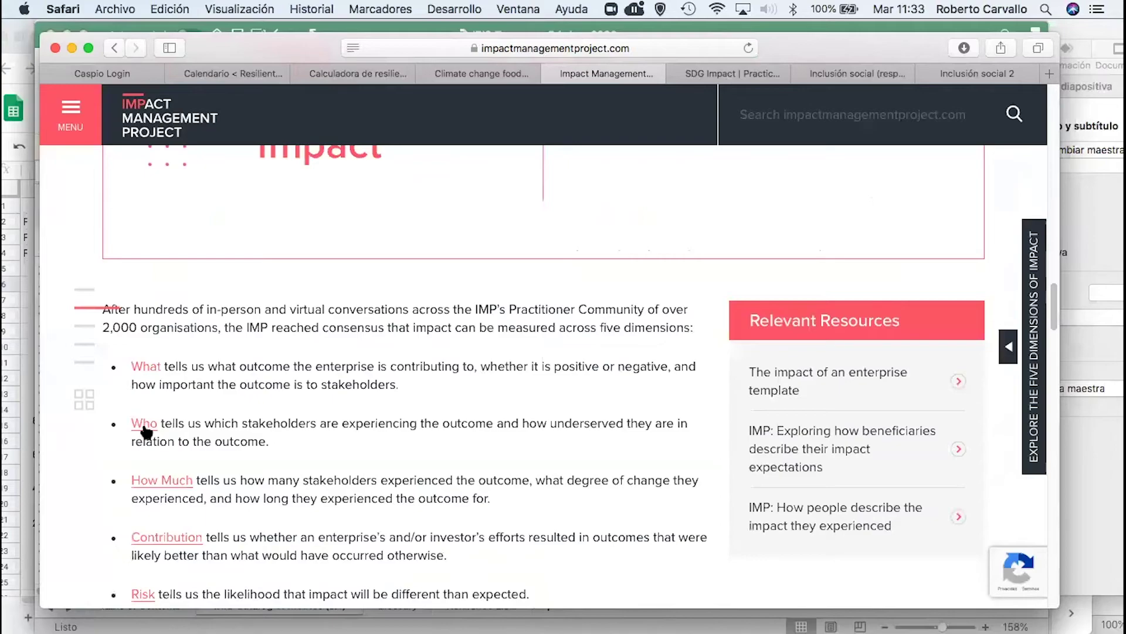
scroll(145, 431, "down", 1)
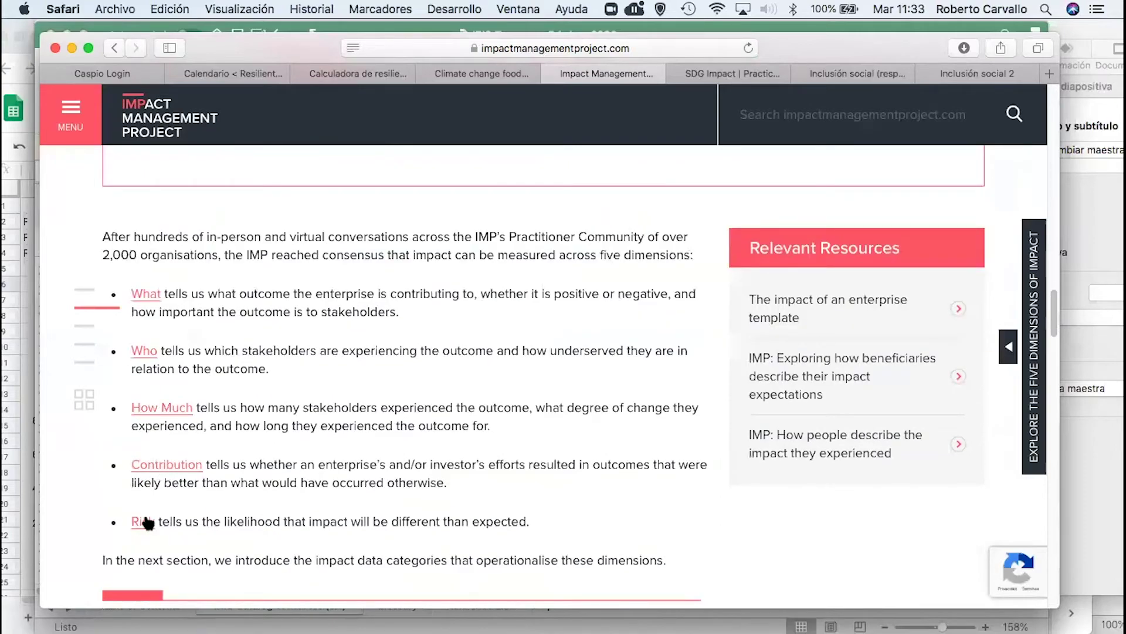
scroll(291, 536, "down", 3)
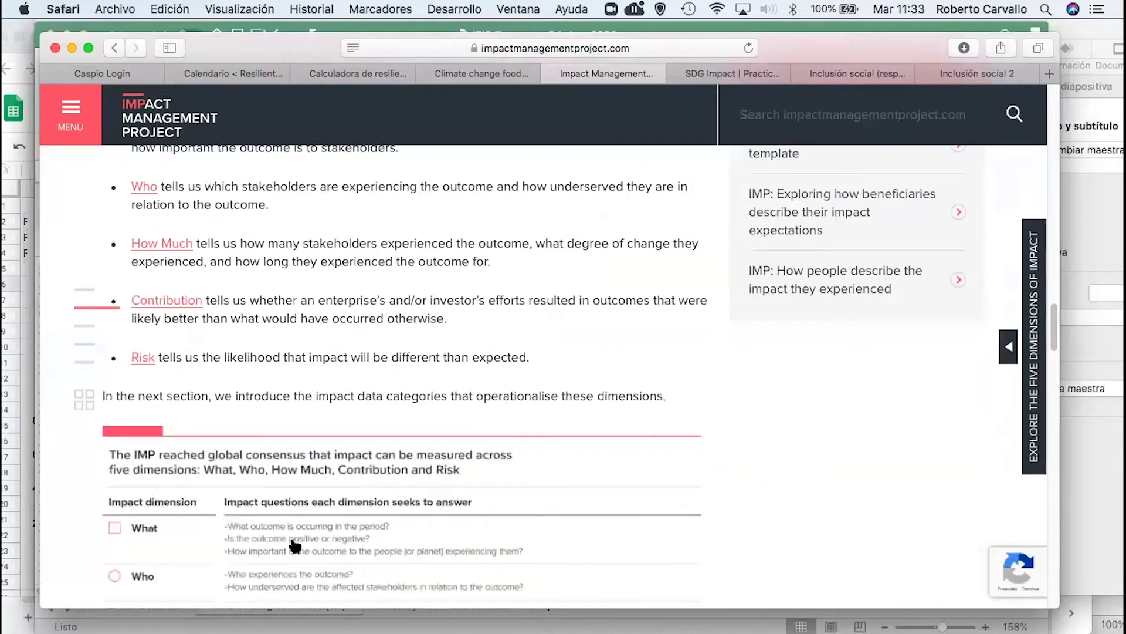
scroll(295, 547, "down", 2)
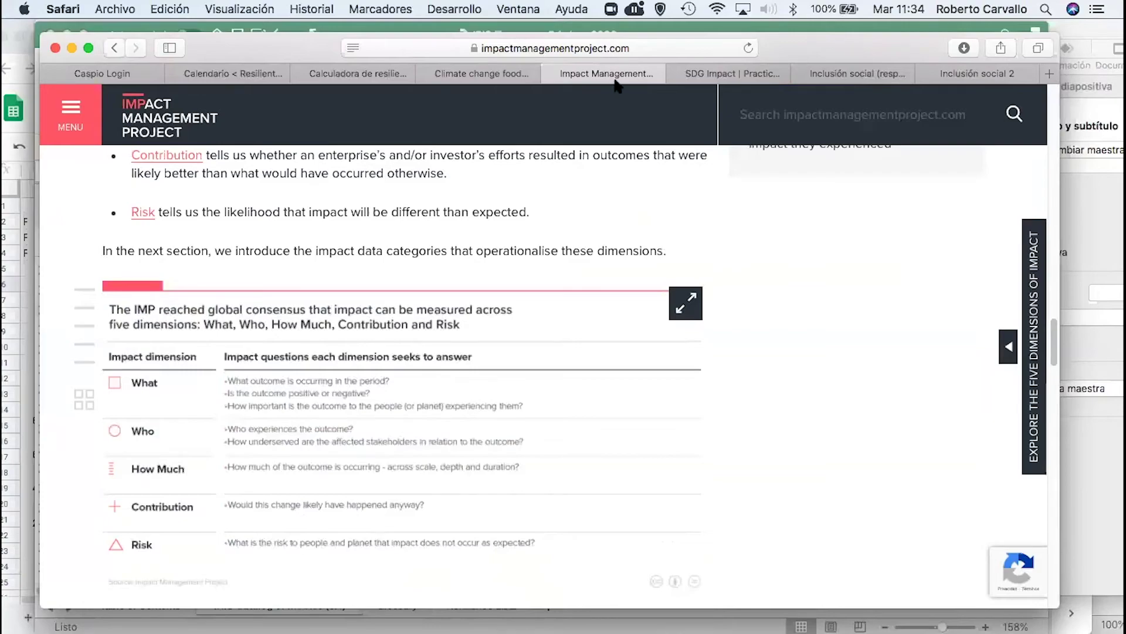
Search the web for "ods inegi" and open the Indicadores ODS México result on agenda2030.mx
left_click_drag(776, 46, 781, 51)
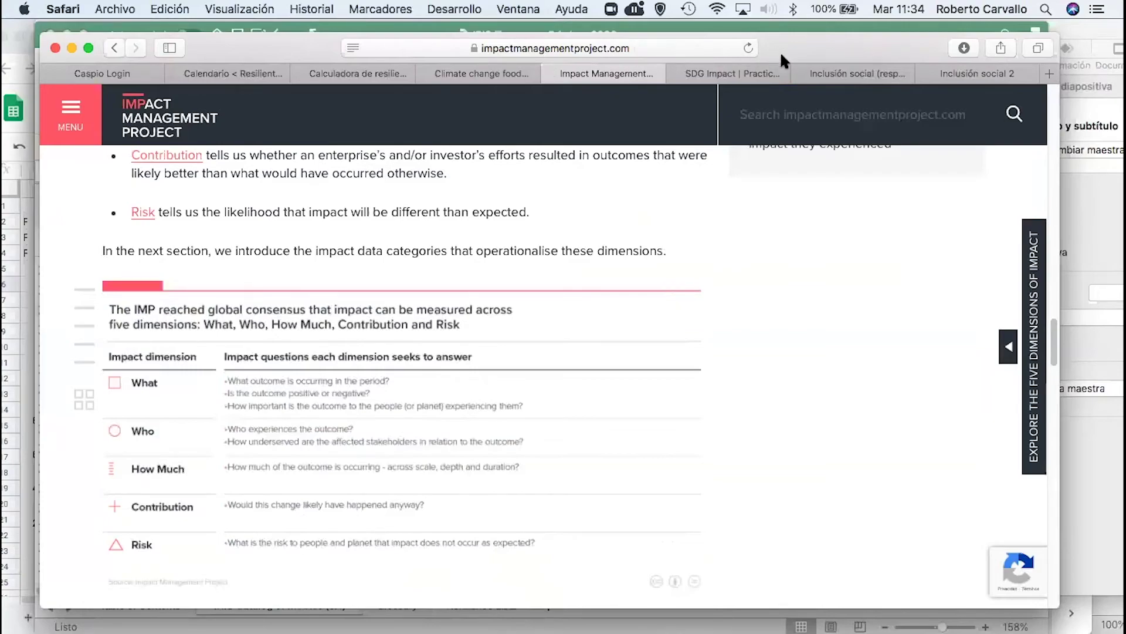
left_click(733, 54)
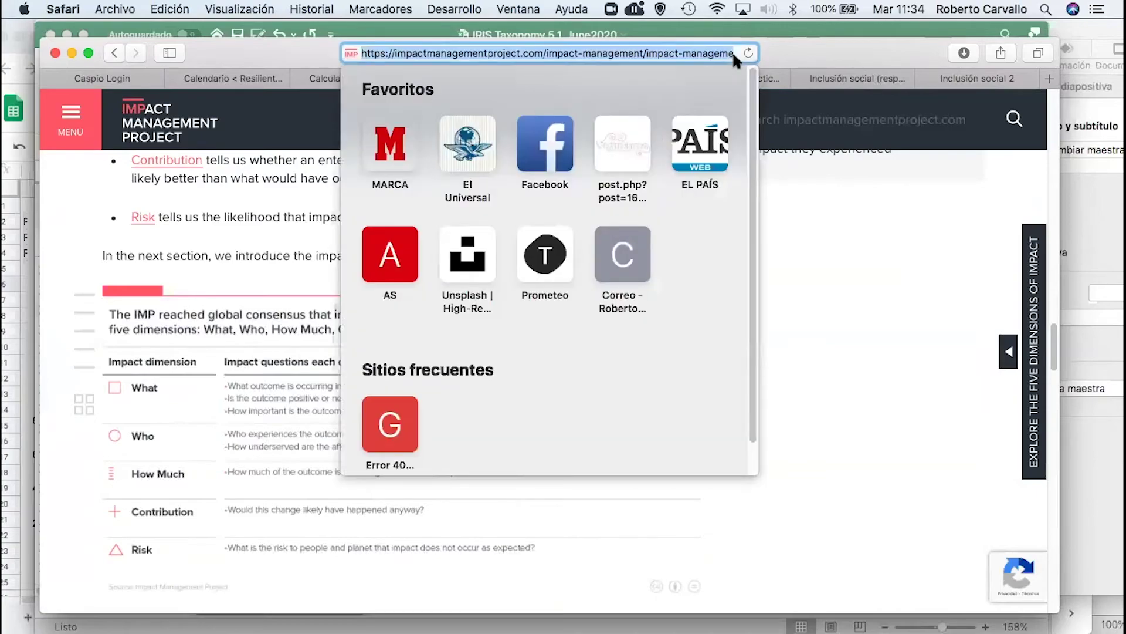
type("ods")
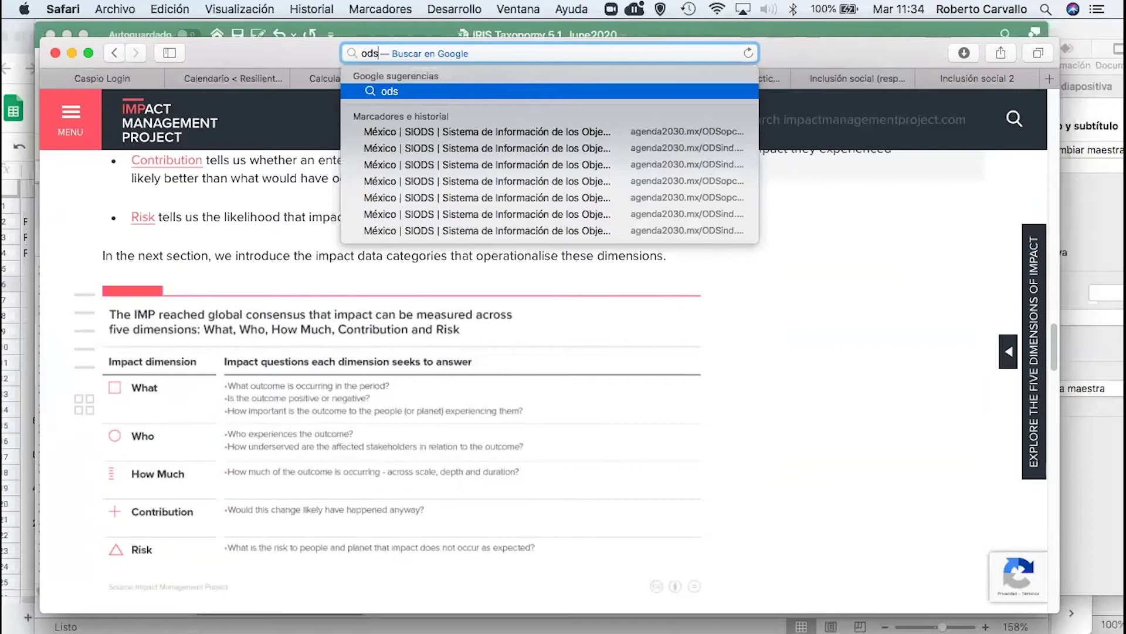
type(" p")
key("BackSpace")
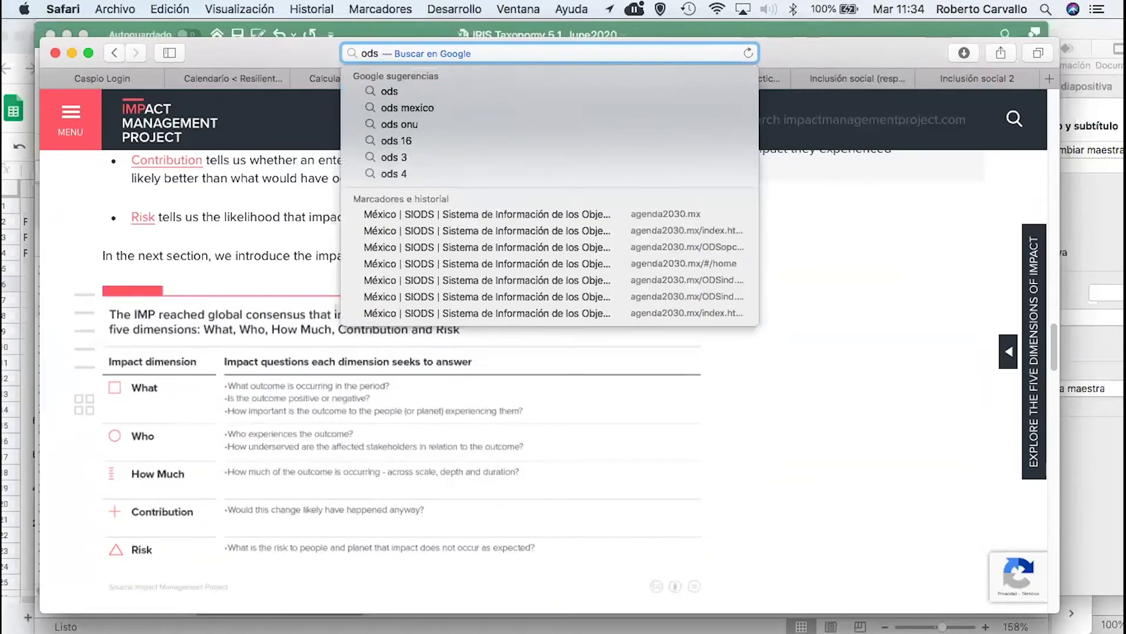
type("inegi")
key("Return")
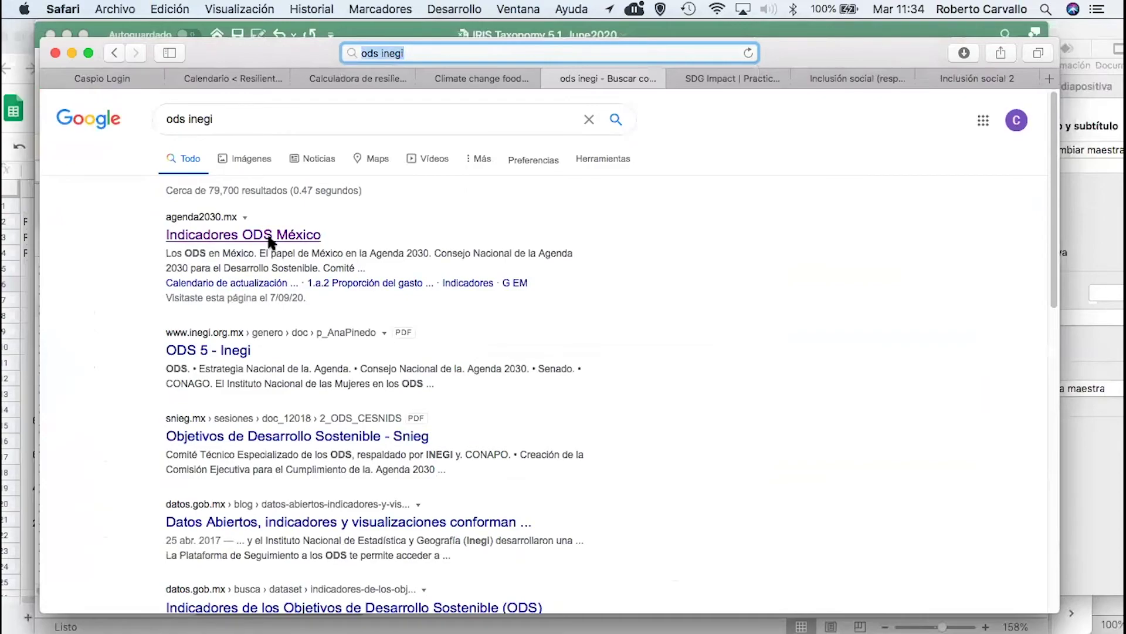
left_click(269, 236)
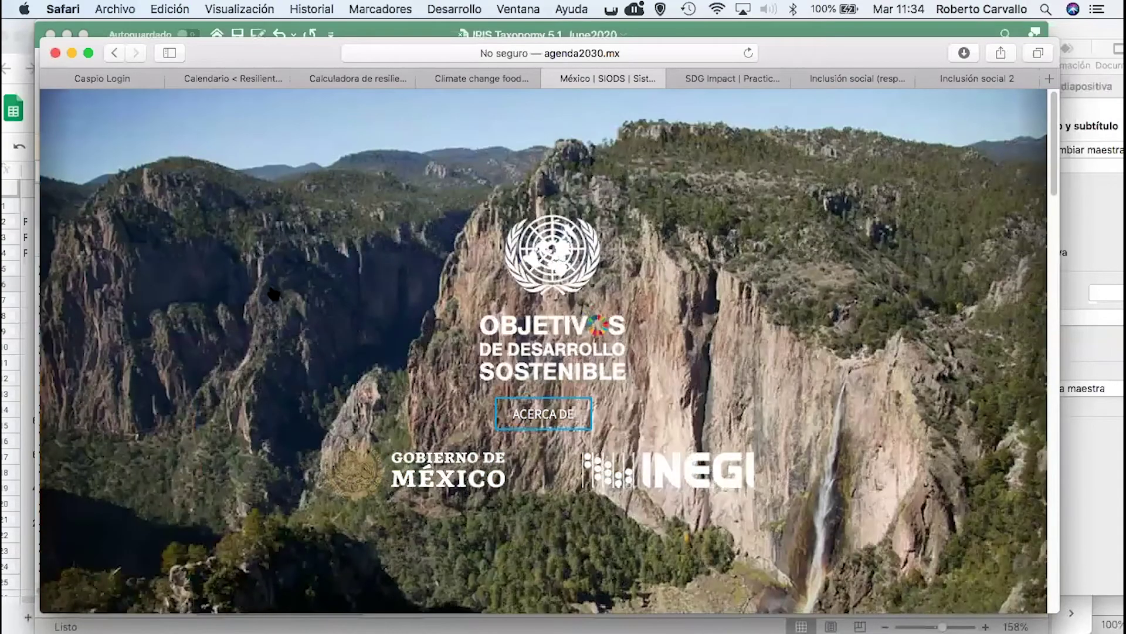
Look over the grid of sustainable development goals, open goal 4 Educación de calidad and review its targets and indicators
scroll(274, 293, "down", 2)
scroll(268, 283, "down", 10)
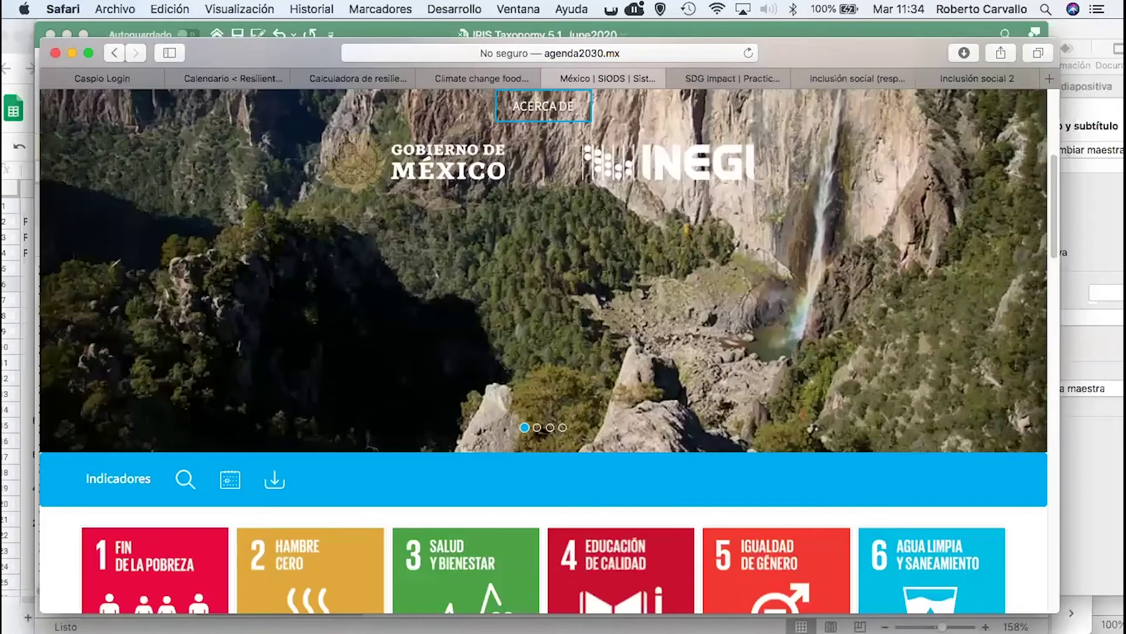
scroll(269, 286, "down", 20)
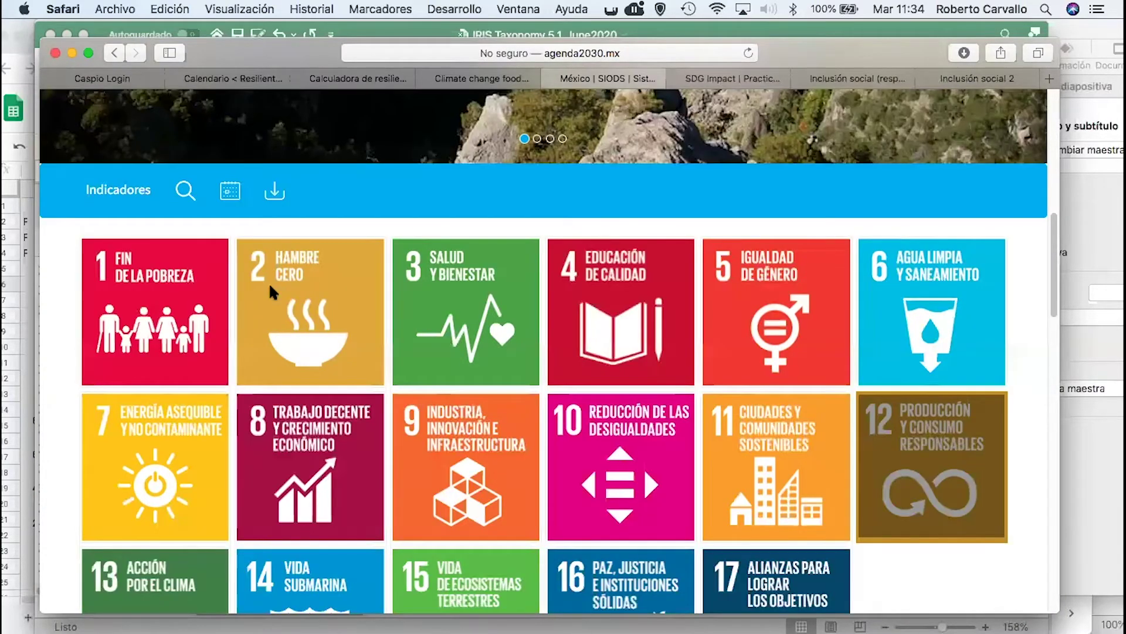
scroll(269, 282, "up", 20)
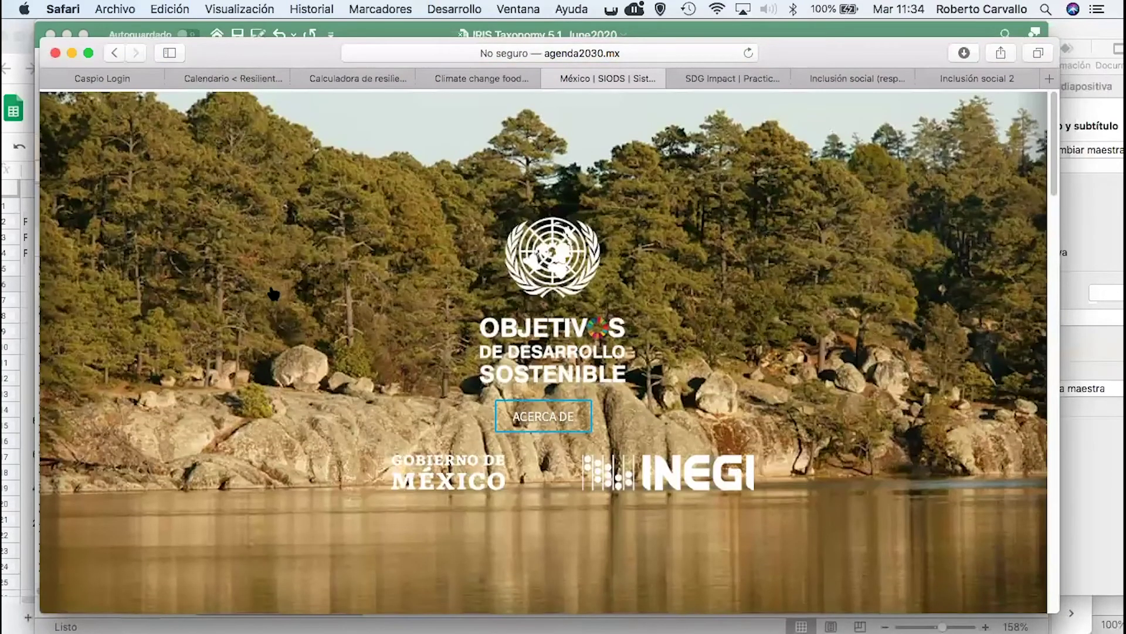
scroll(614, 213, "down", 14)
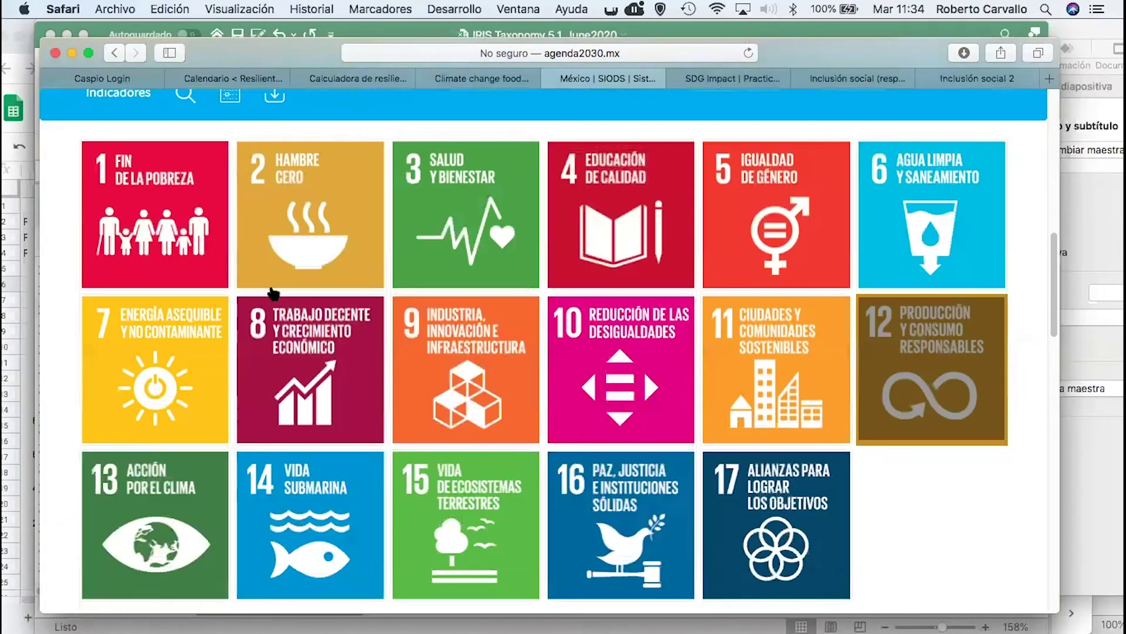
left_click(615, 209)
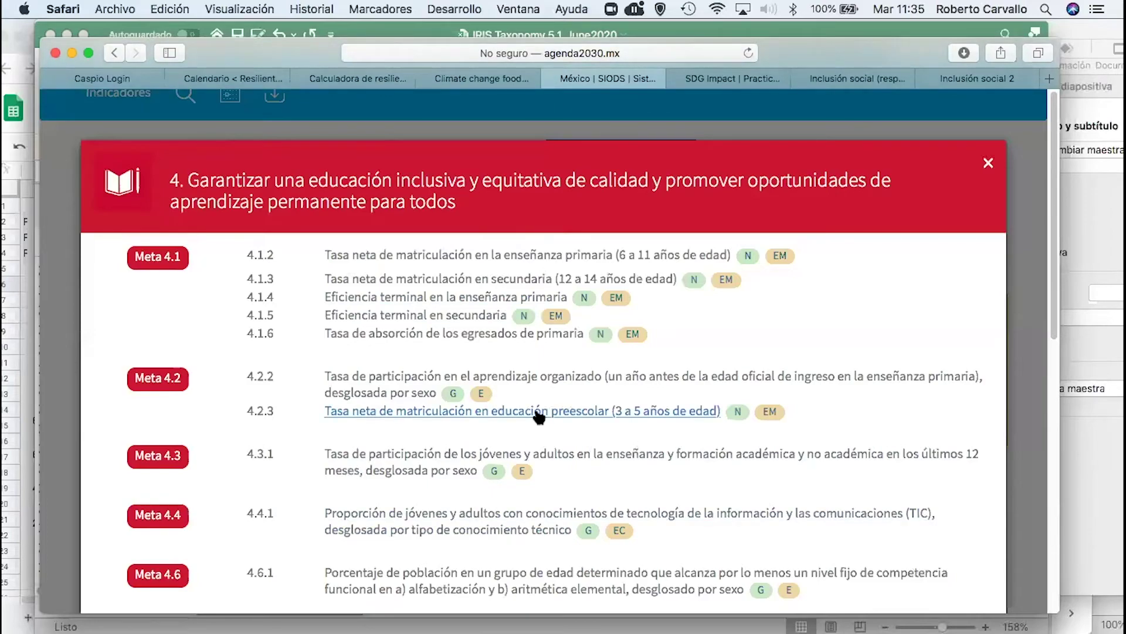
scroll(538, 416, "down", 5)
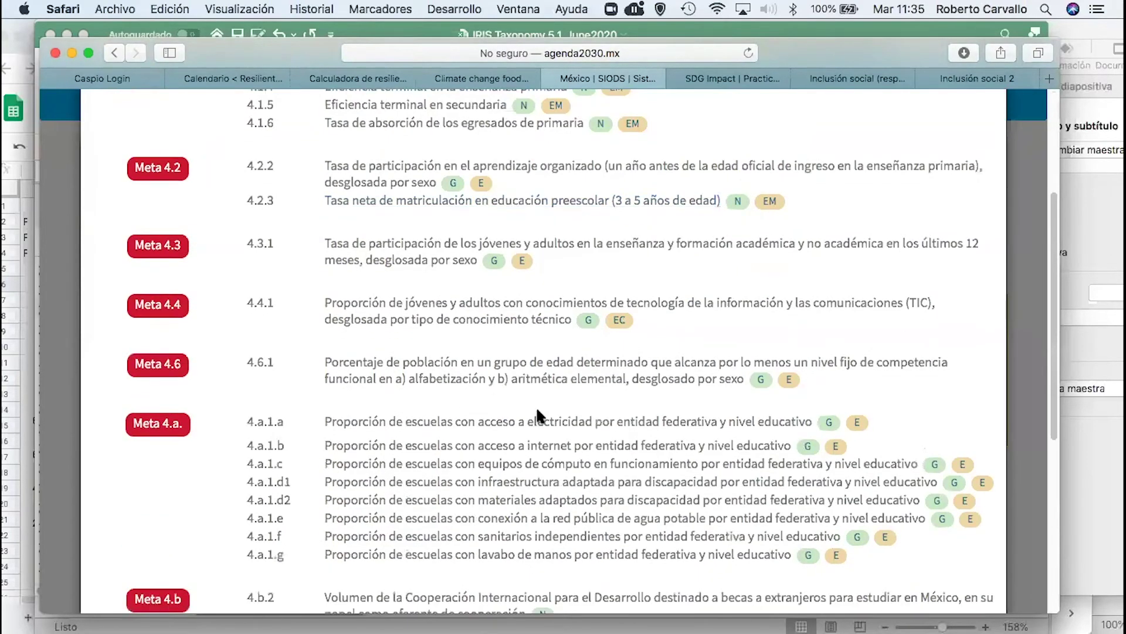
scroll(536, 406, "down", 3)
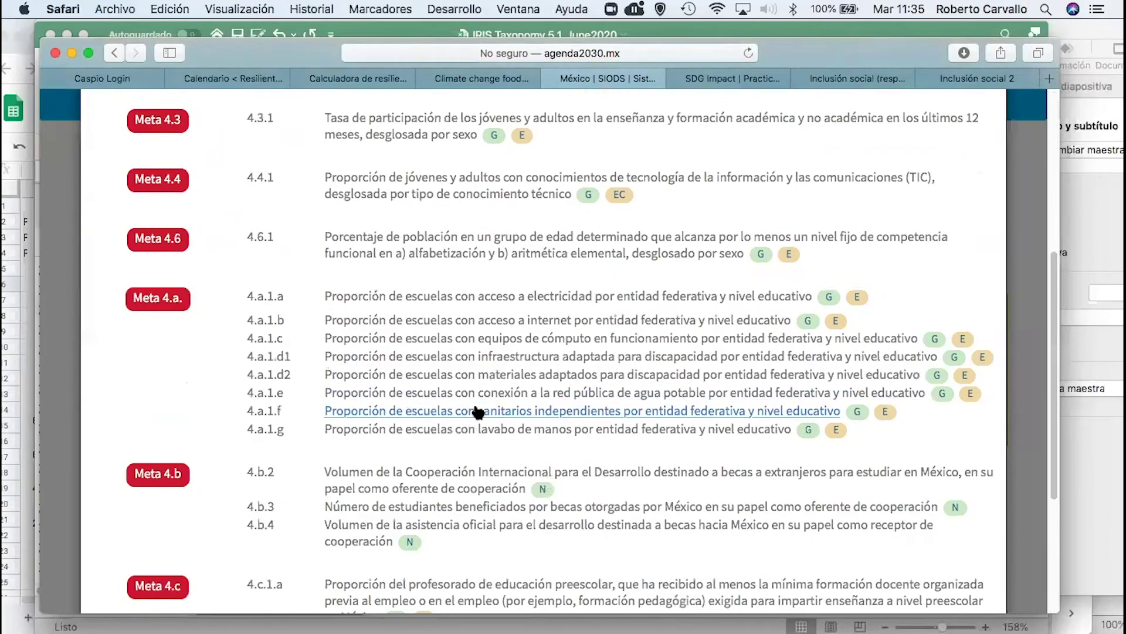
scroll(478, 411, "up", 8)
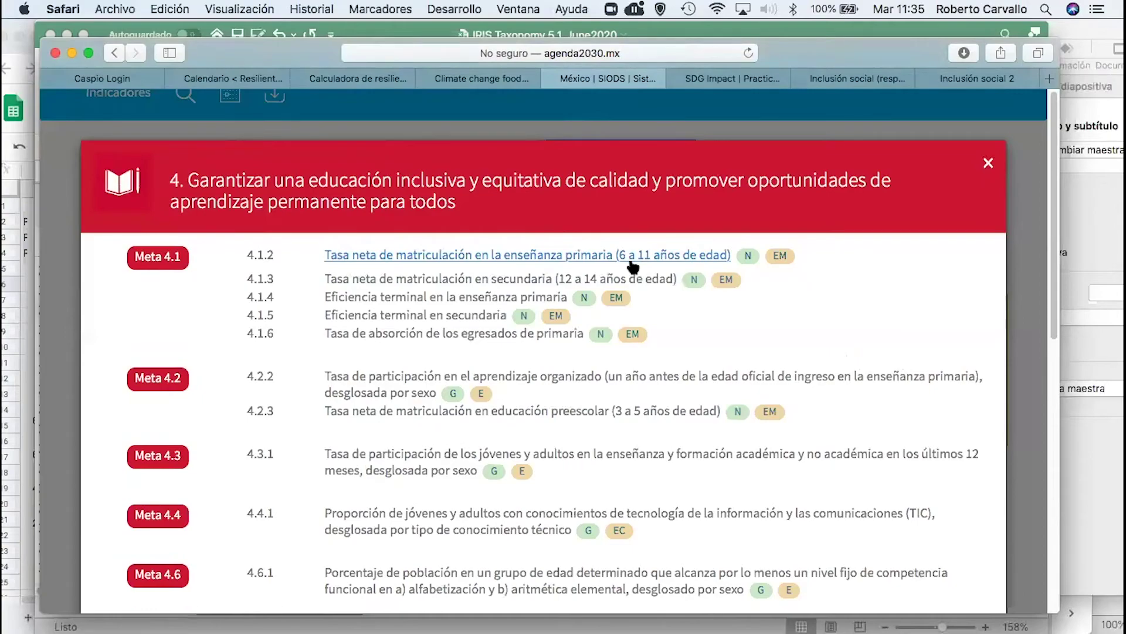
Open indicator 4.1.3 on net secondary enrolment (12 a 14 años de edad) and examine its 2018/2019 map of Mexico and source details
left_click(600, 283)
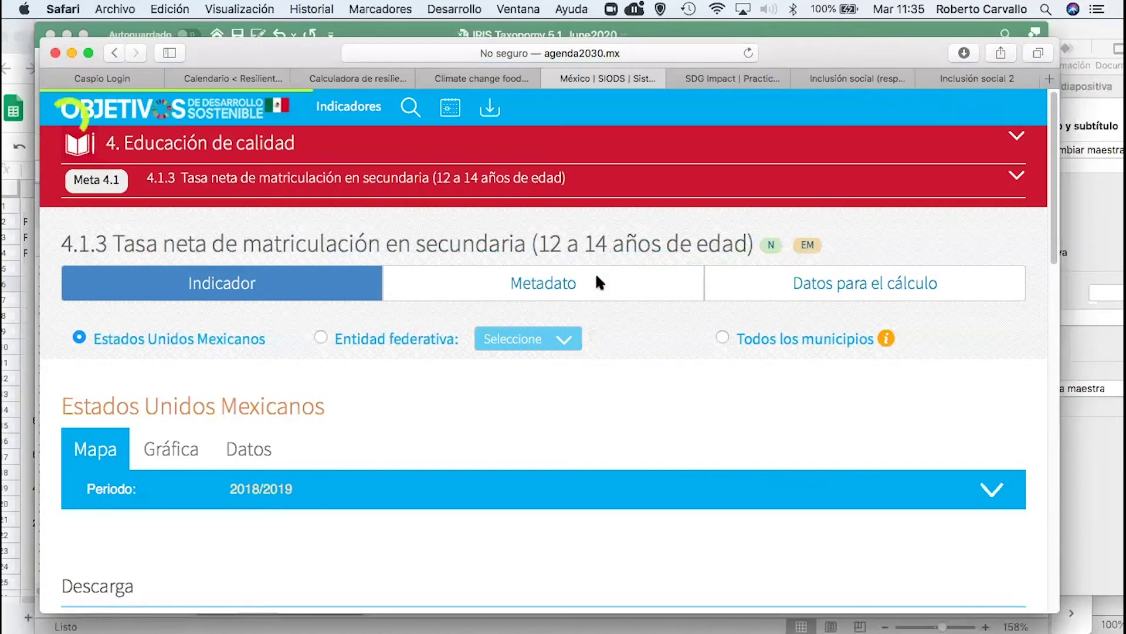
scroll(596, 273, "down", 3)
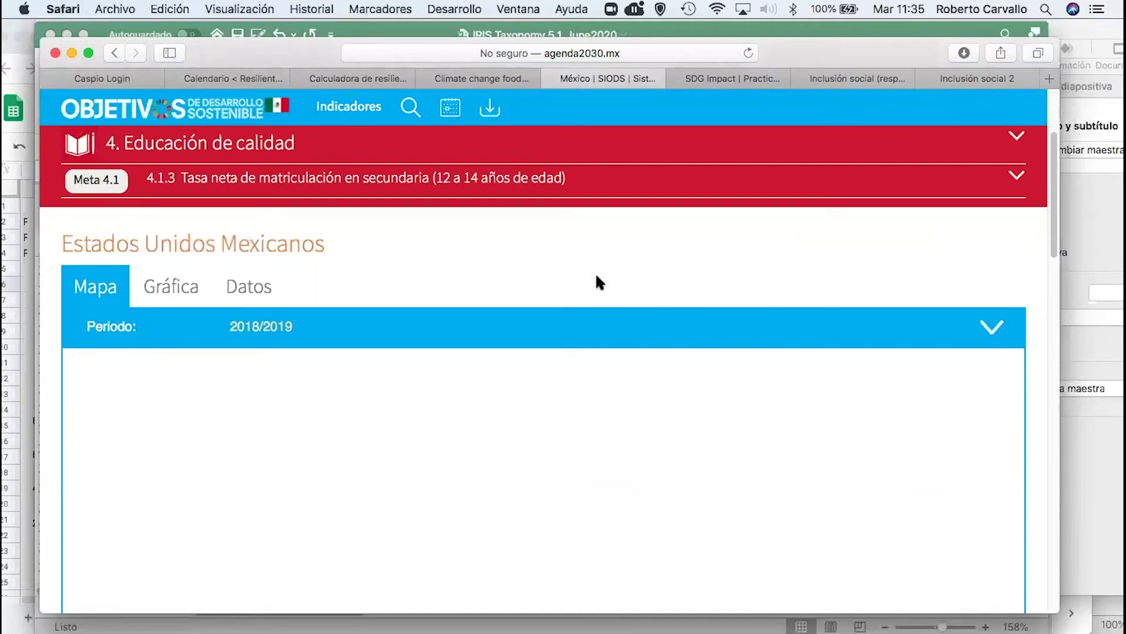
scroll(596, 273, "down", 10)
scroll(596, 276, "up", 10)
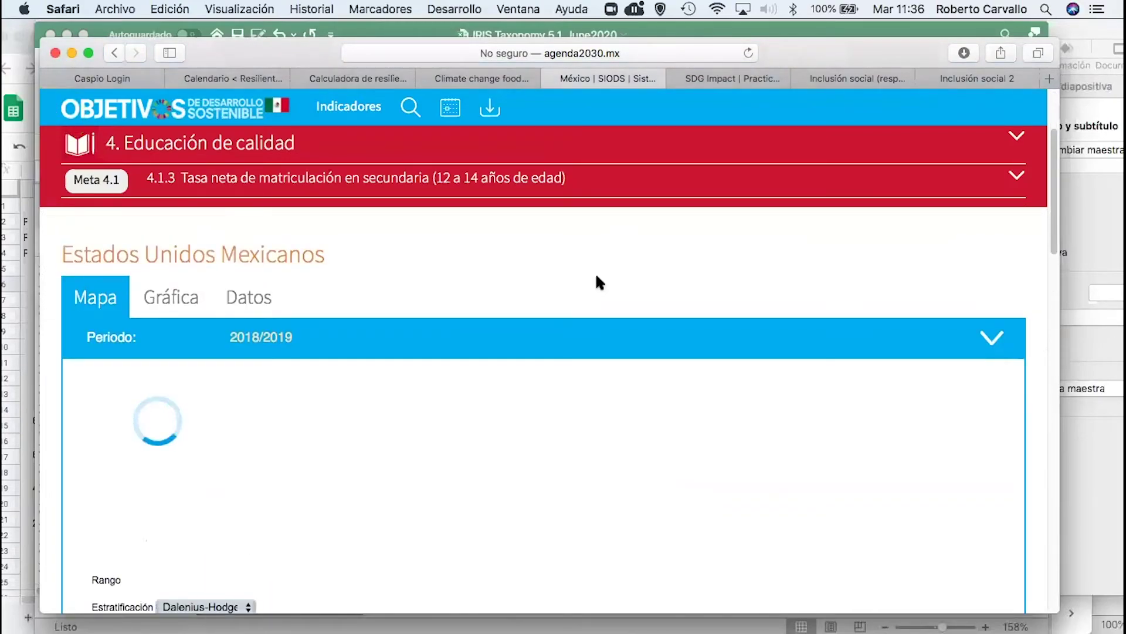
scroll(596, 283, "down", 3)
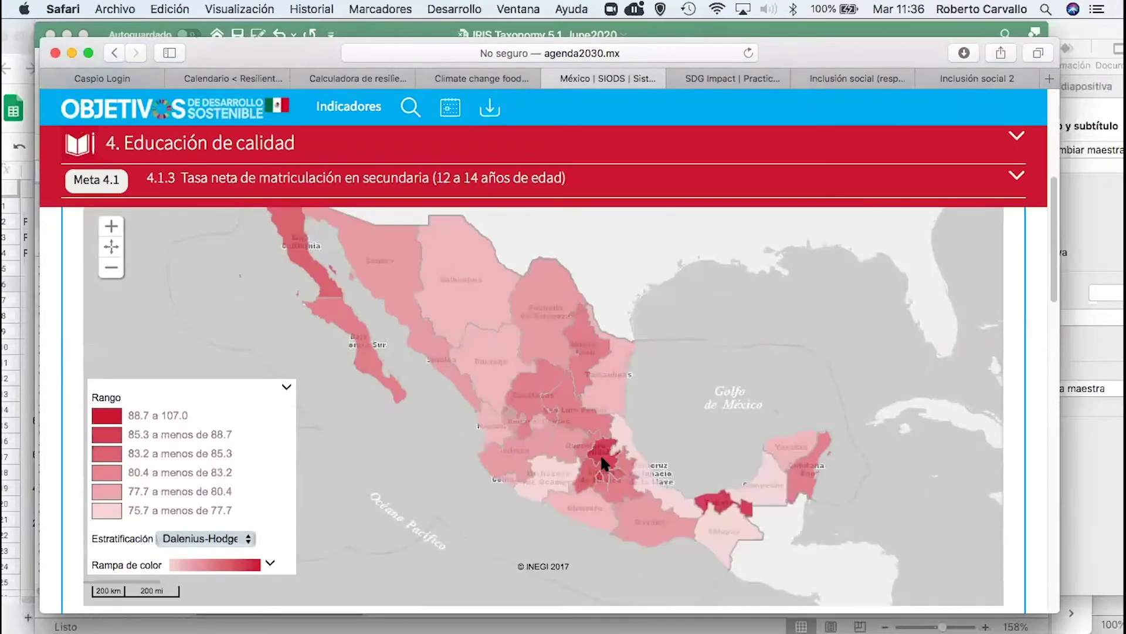
scroll(351, 562, "down", 2)
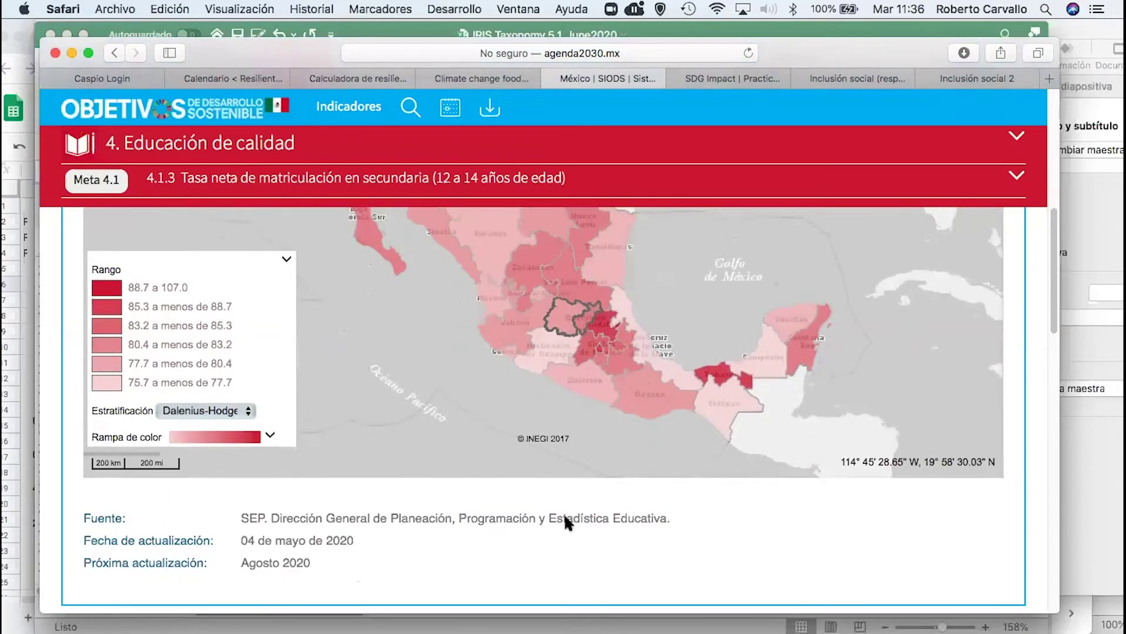
scroll(565, 522, "down", 2)
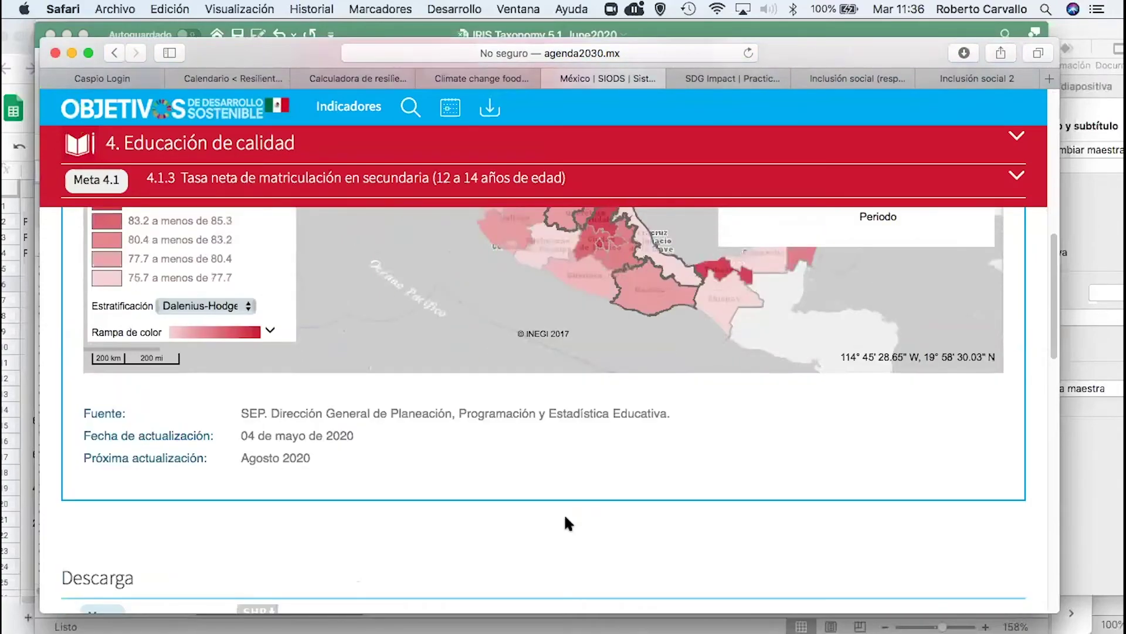
Download indicator 4.1.3's data in XLS format and open the exported ods_4.1.3_sh_99_es_72136.zip from the browser's downloads
scroll(566, 518, "down", 6)
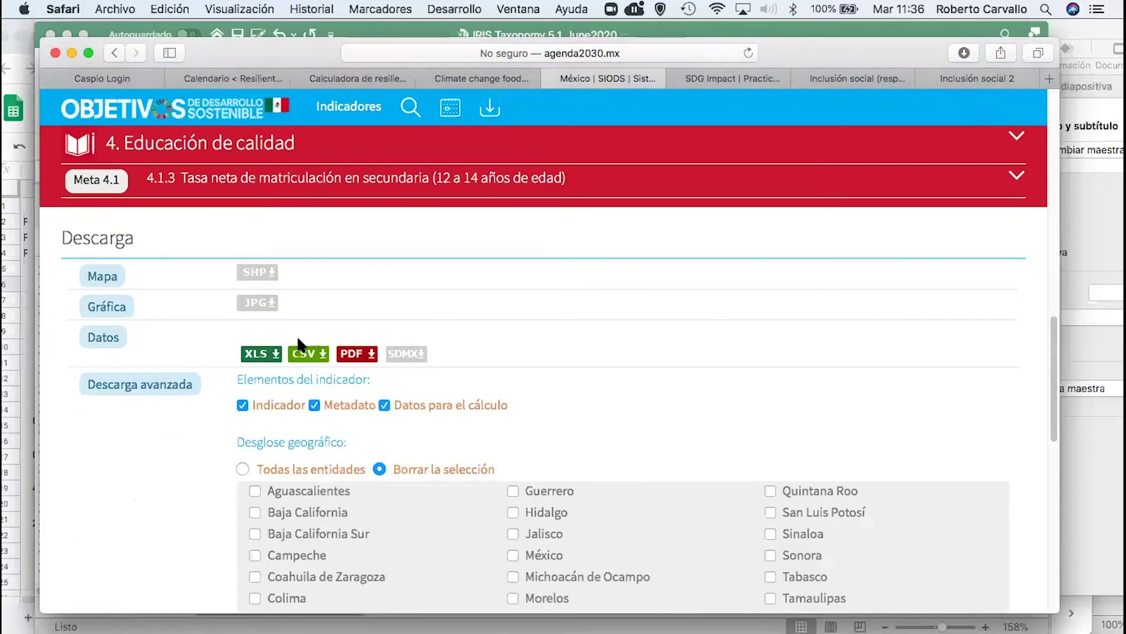
left_click(266, 353)
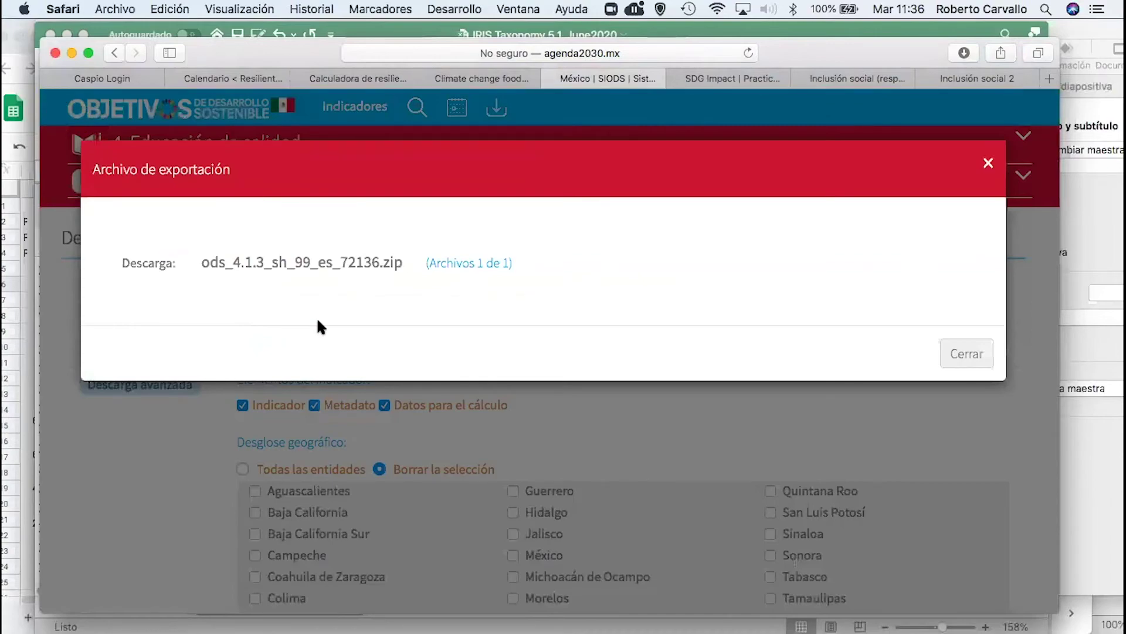
left_click(376, 260)
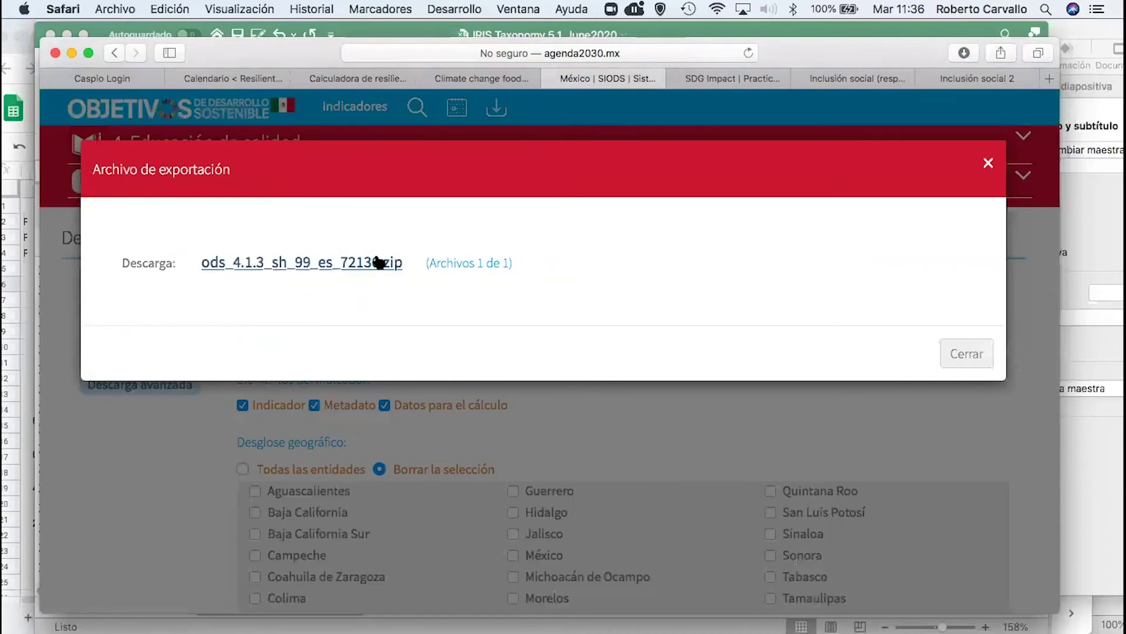
left_click(958, 52)
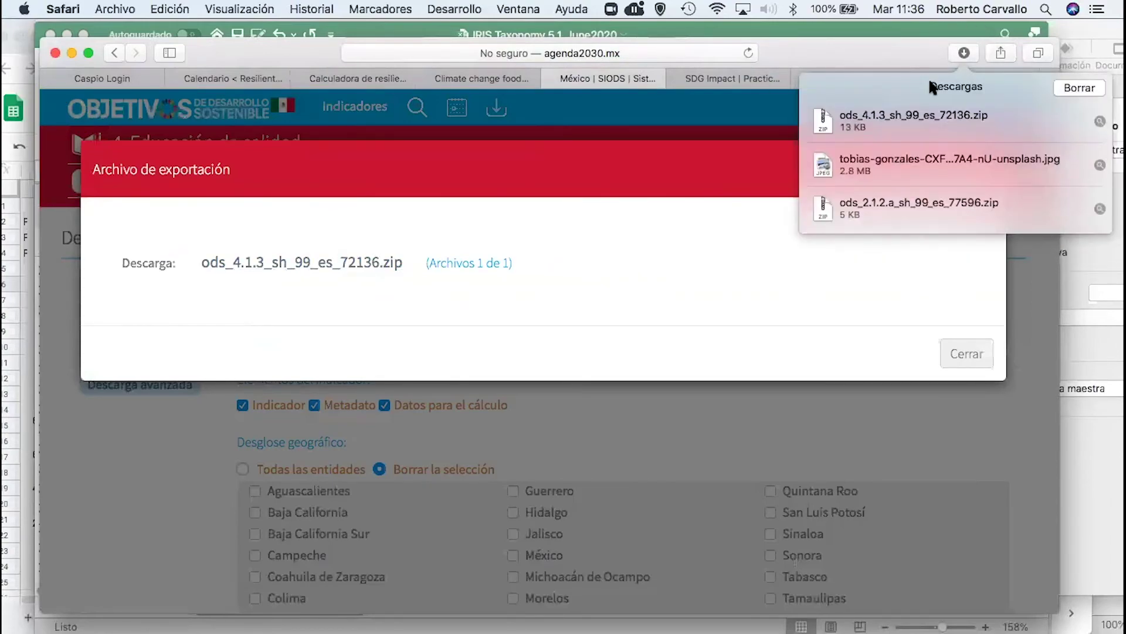
double_click(887, 115)
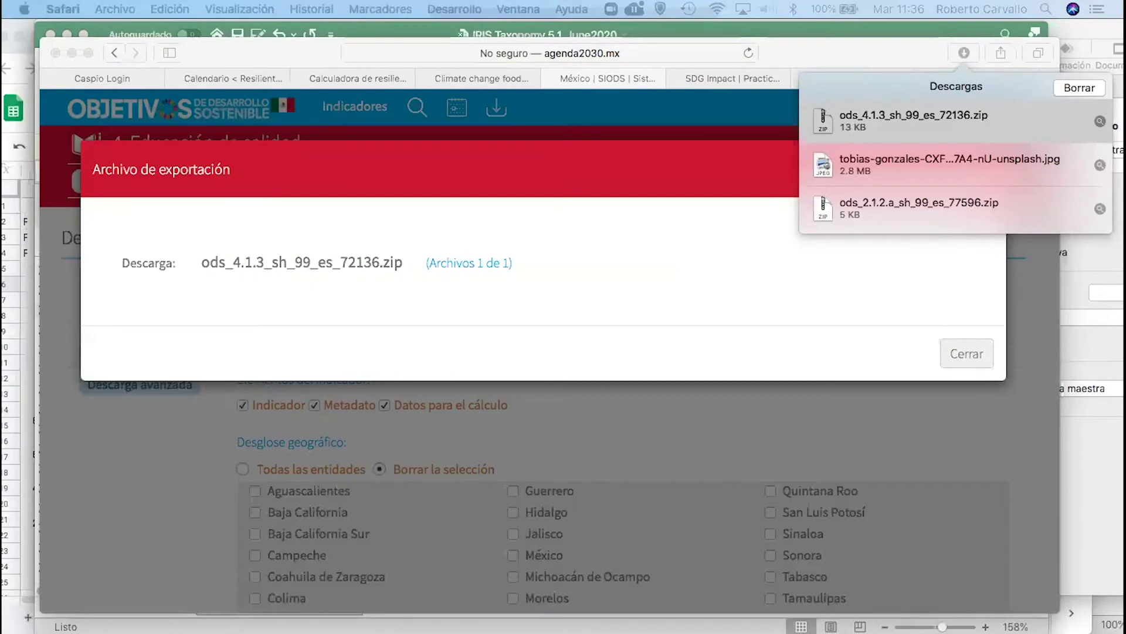
Switch to Excel, move the IRIS Taxonomy window aside and bring up the extracted 4.1.3_sh_99_es 2.xls workbook
key("super+Tab")
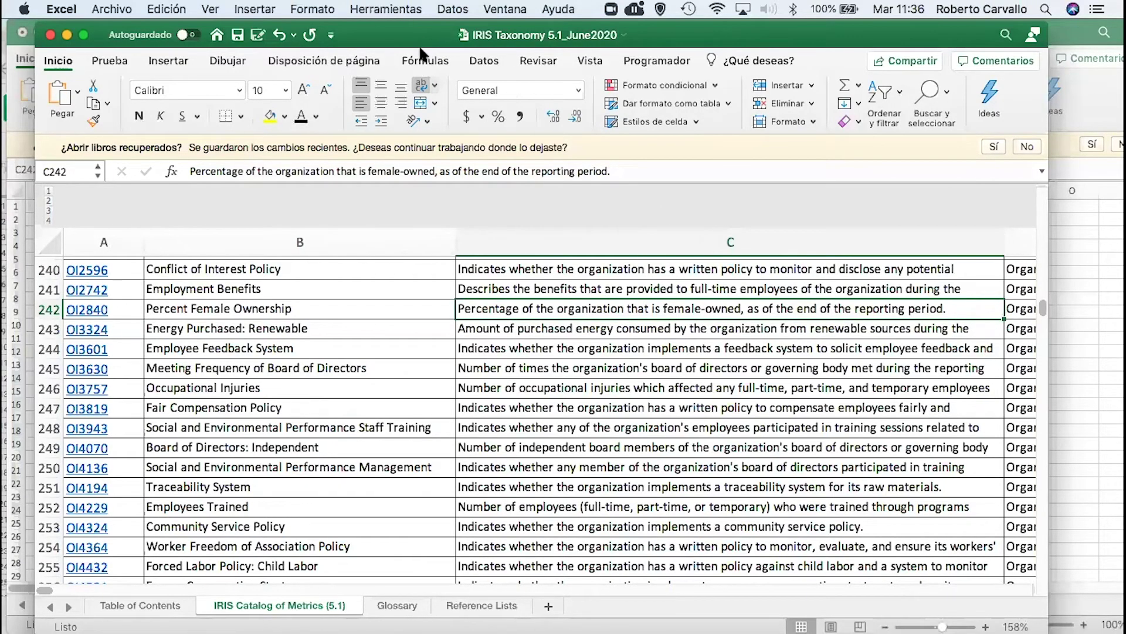
left_click_drag(421, 39, 412, 81)
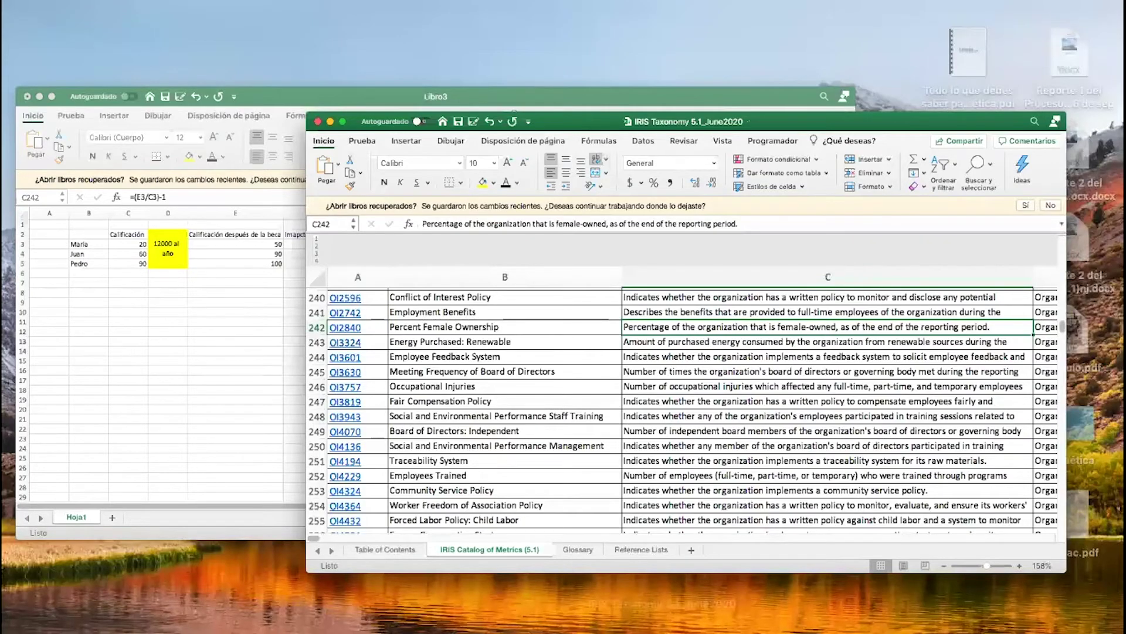
key("ctrl+Down")
key("Escape")
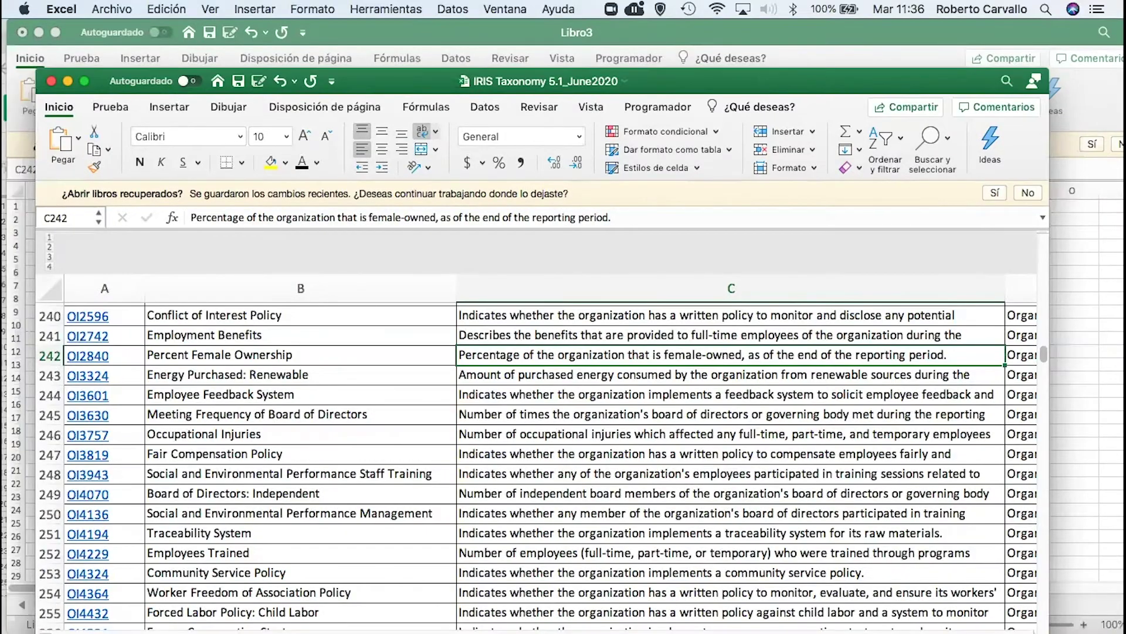
key("ctrl+Down")
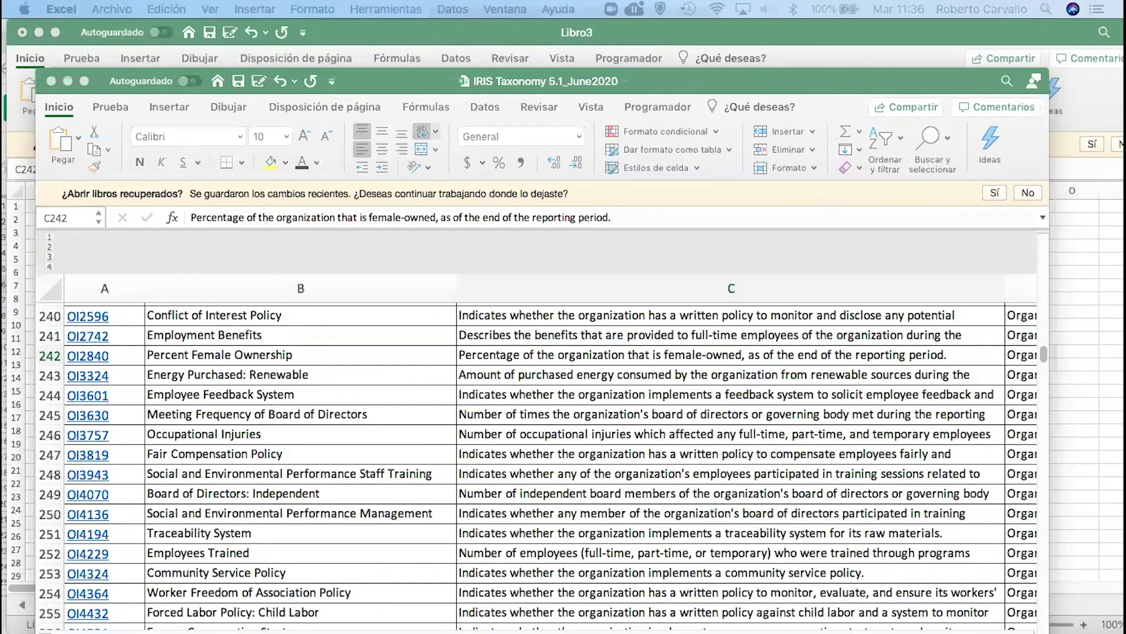
key("Escape")
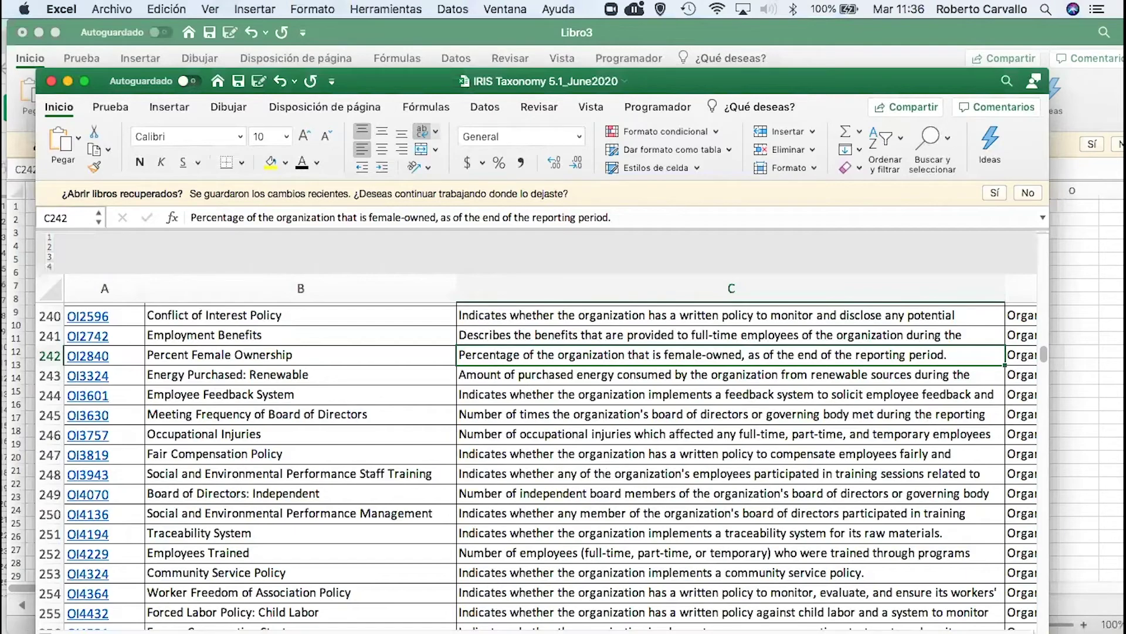
key("super+shift+5")
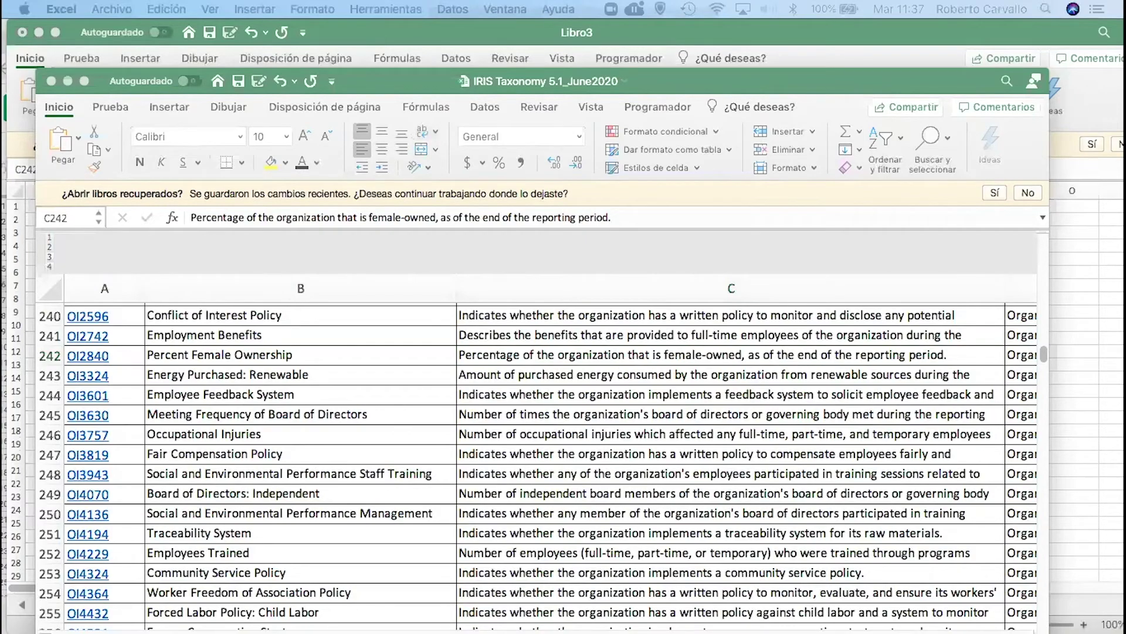
type("A1")
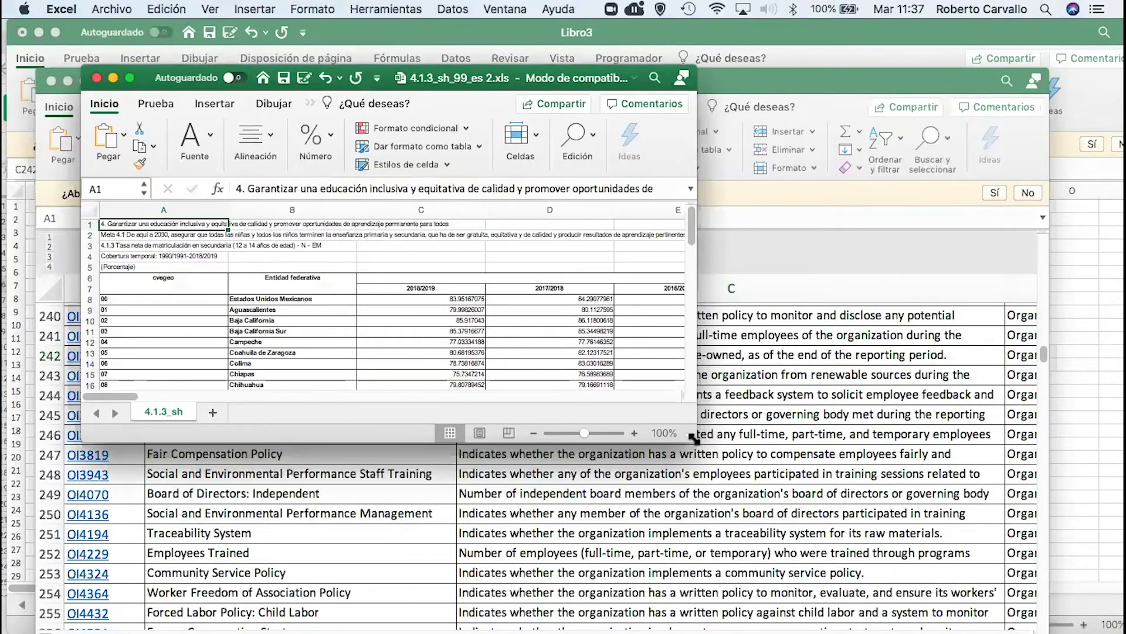
Enlarge the 4.1.3_sh_99_es 2.xls window and reposition it higher so more columns and states fit
left_click_drag(693, 437, 1019, 572)
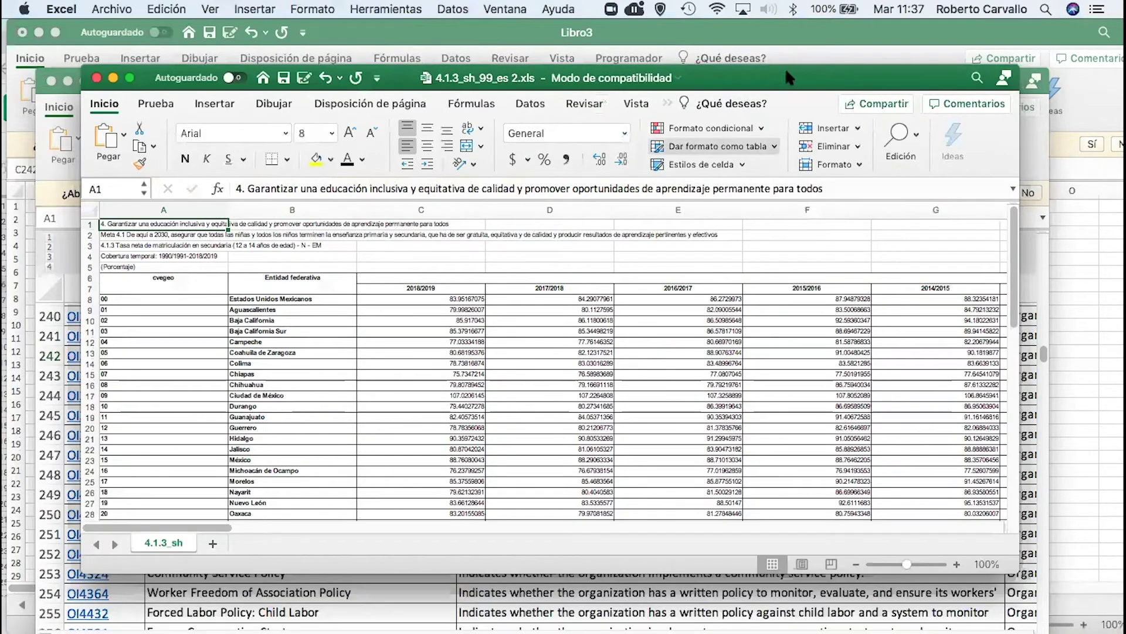
left_click_drag(786, 73, 763, 34)
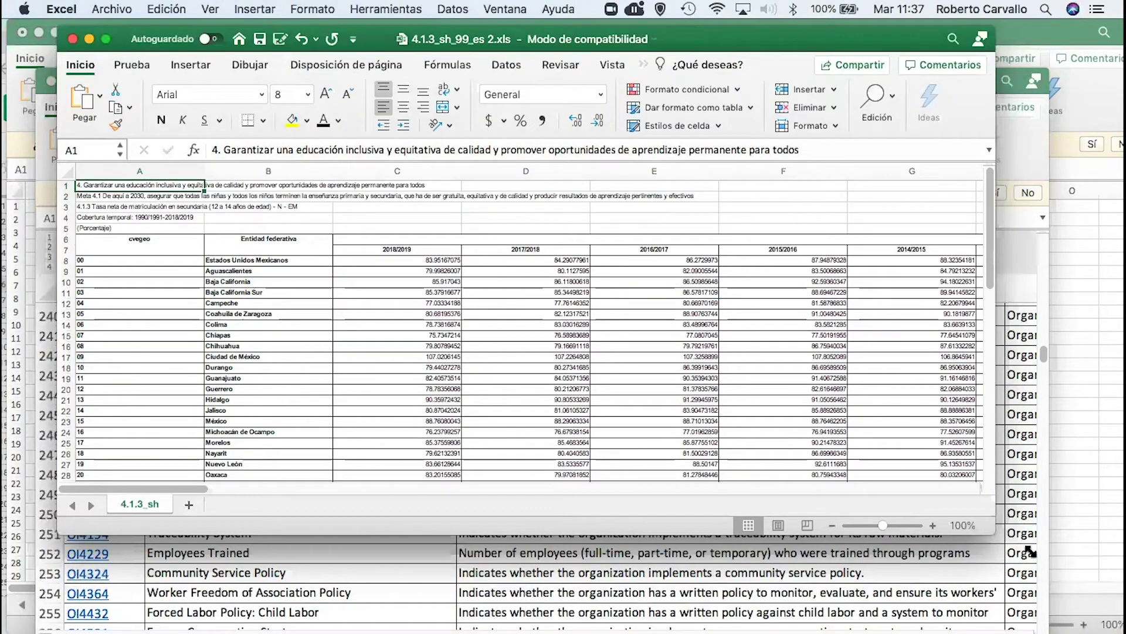
left_click_drag(996, 533, 1009, 532)
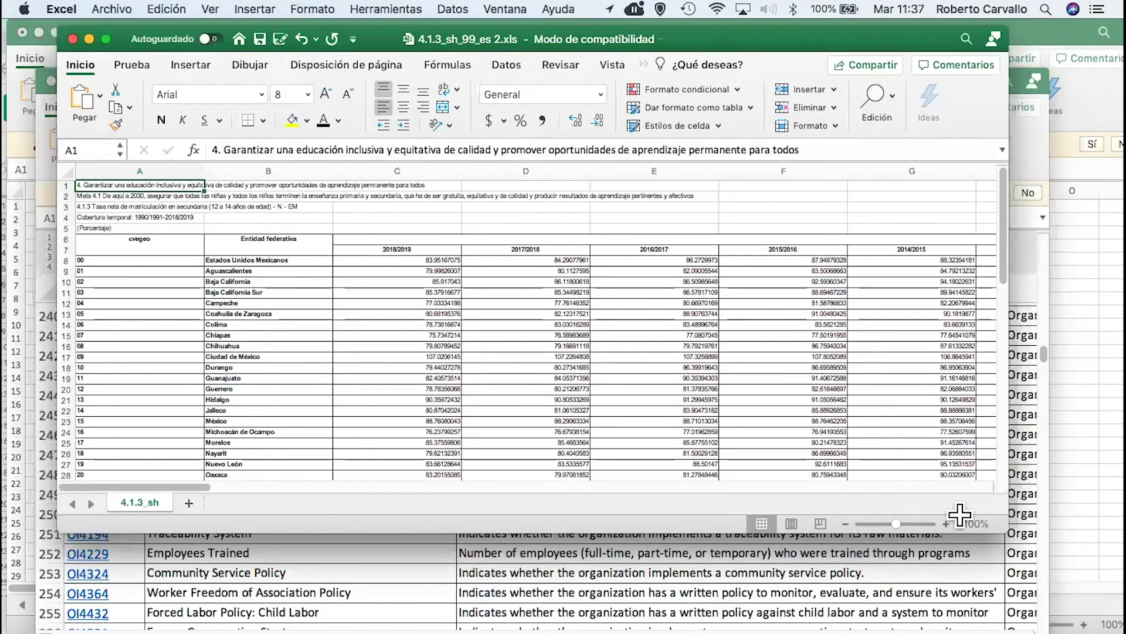
Examine the secondary enrolment table, checking the indicator title, the 2018/2019 column and the row for the state of México
left_click(407, 248)
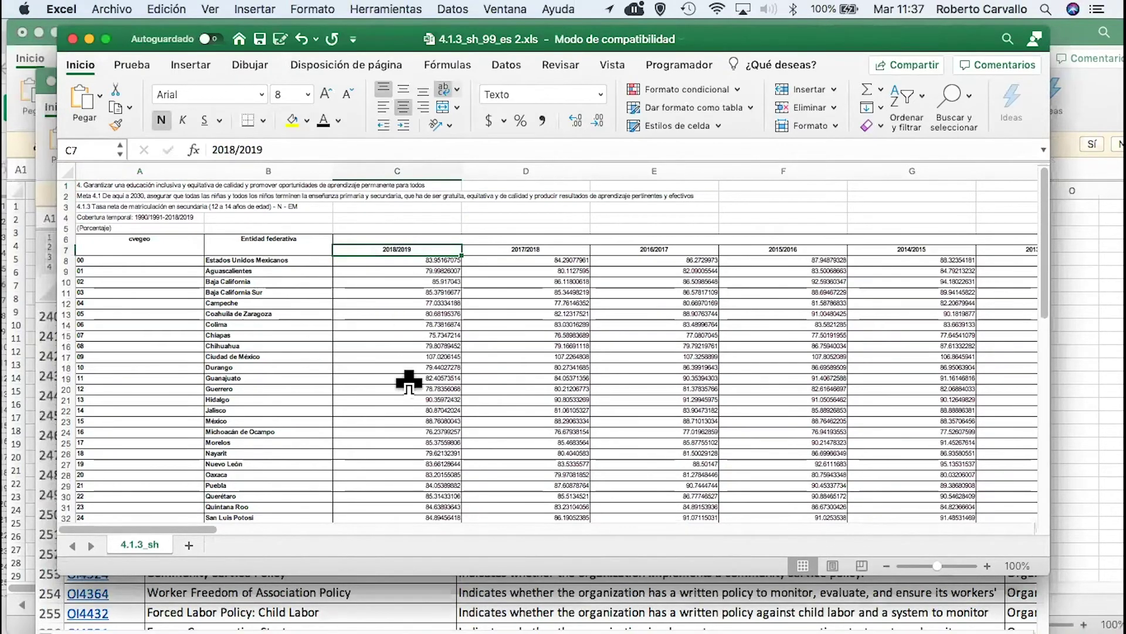
left_click(125, 204)
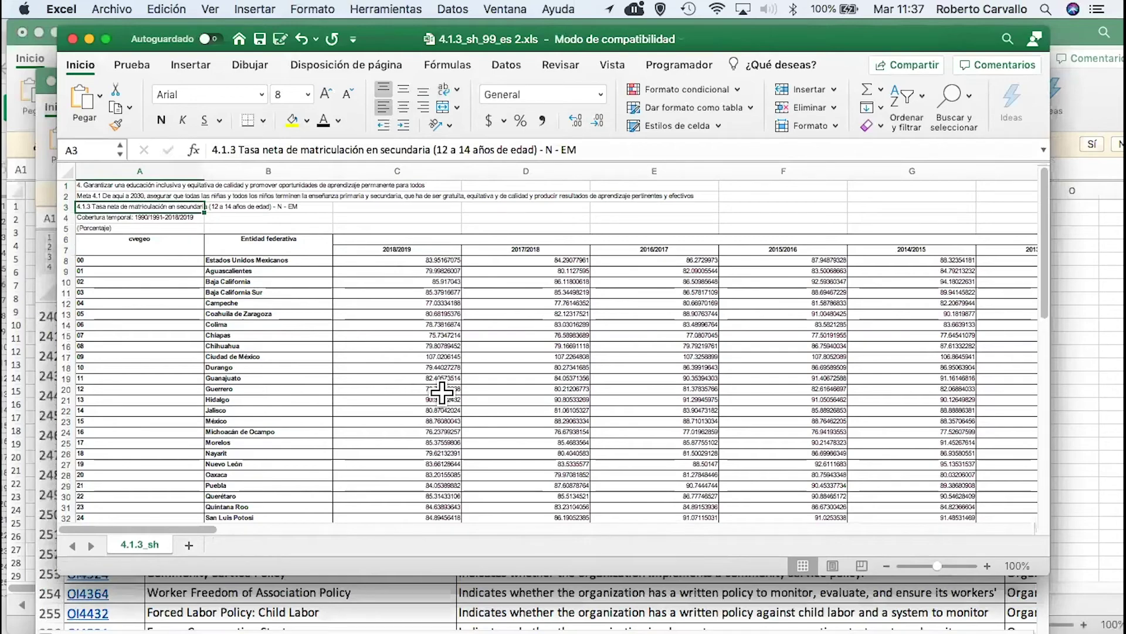
scroll(442, 392, "up", 5)
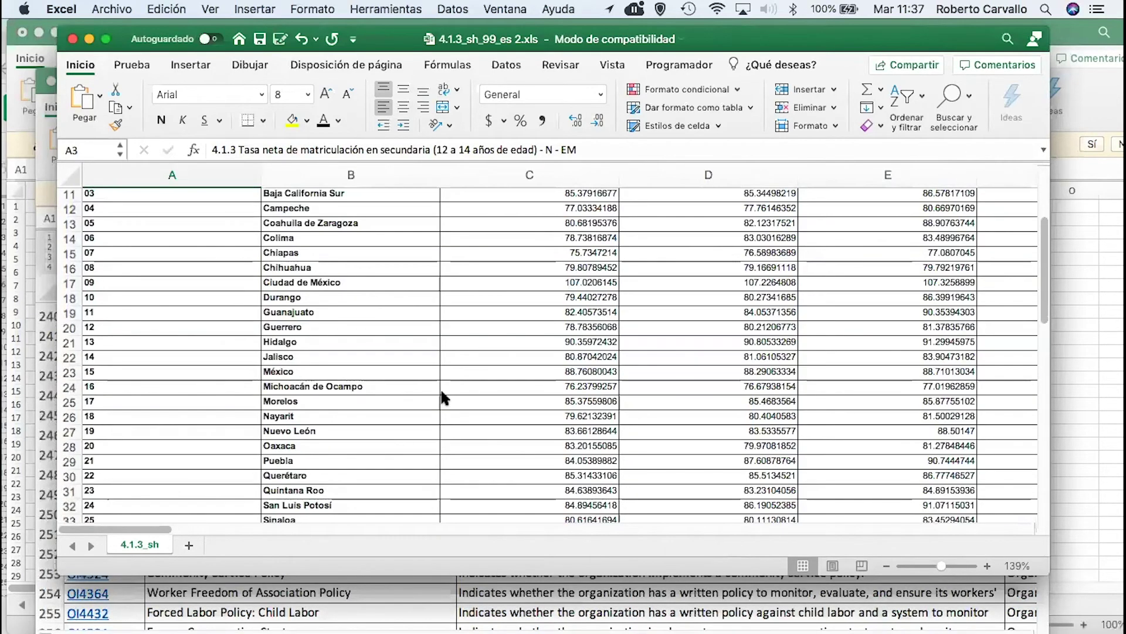
left_click(495, 369)
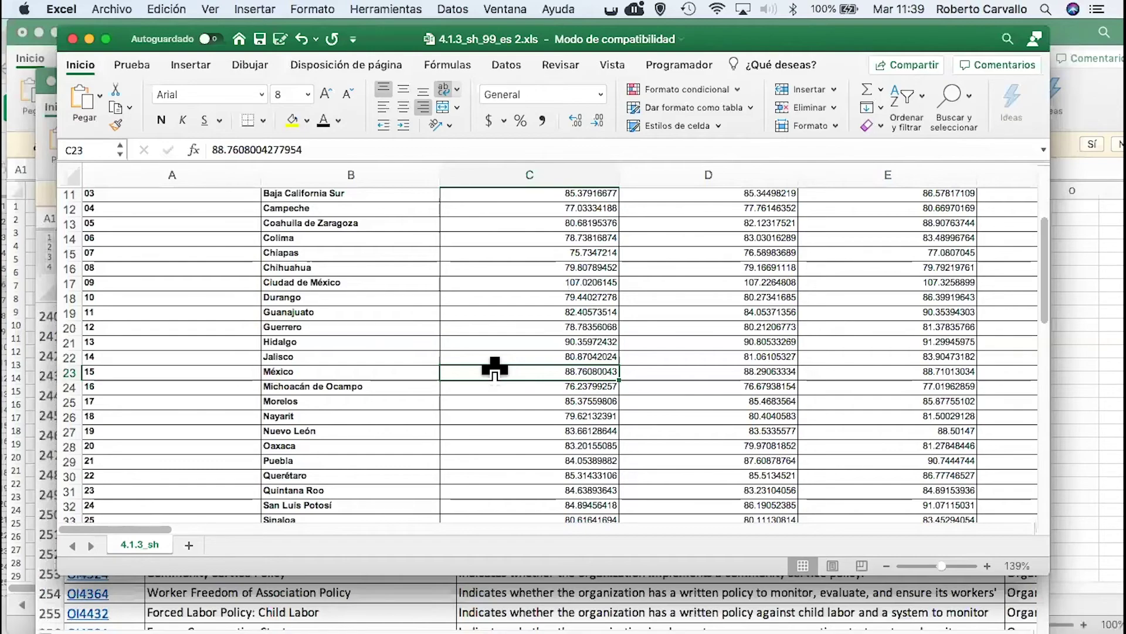
scroll(305, 223, "up", 5)
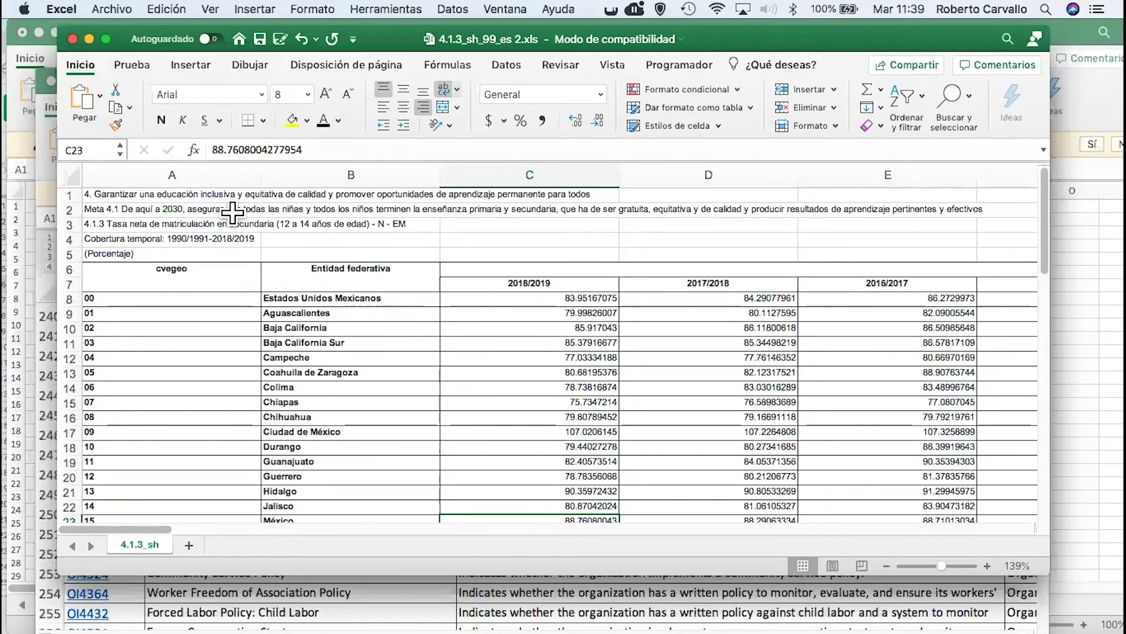
left_click(199, 225)
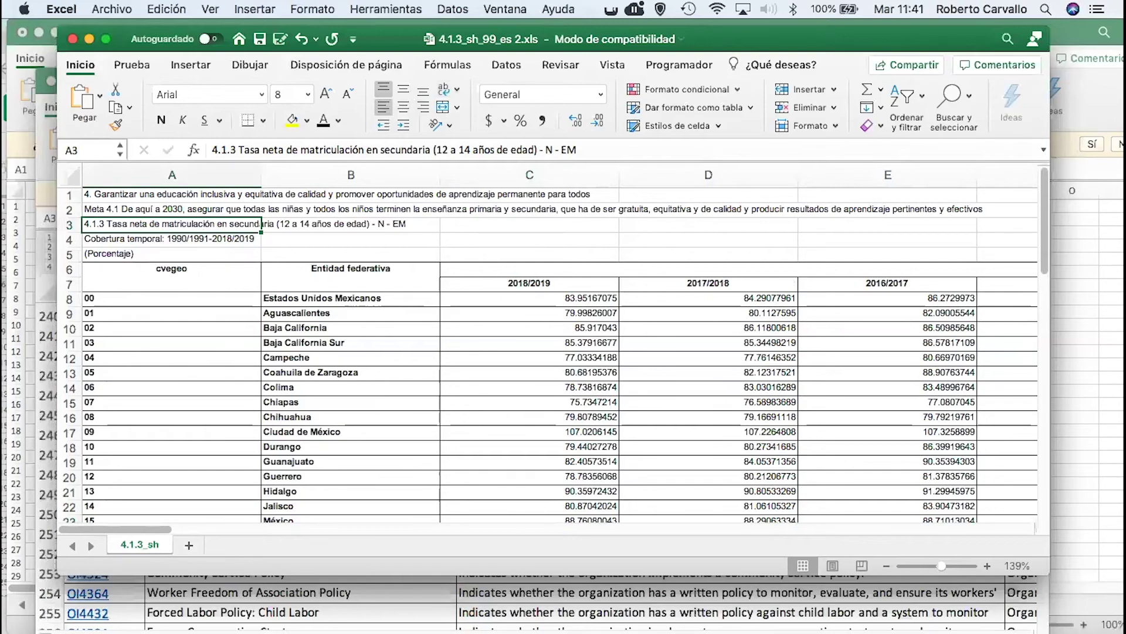
Return to Safari, close the export dialog and open the full list of indicators by goal and target
key("super+Tab")
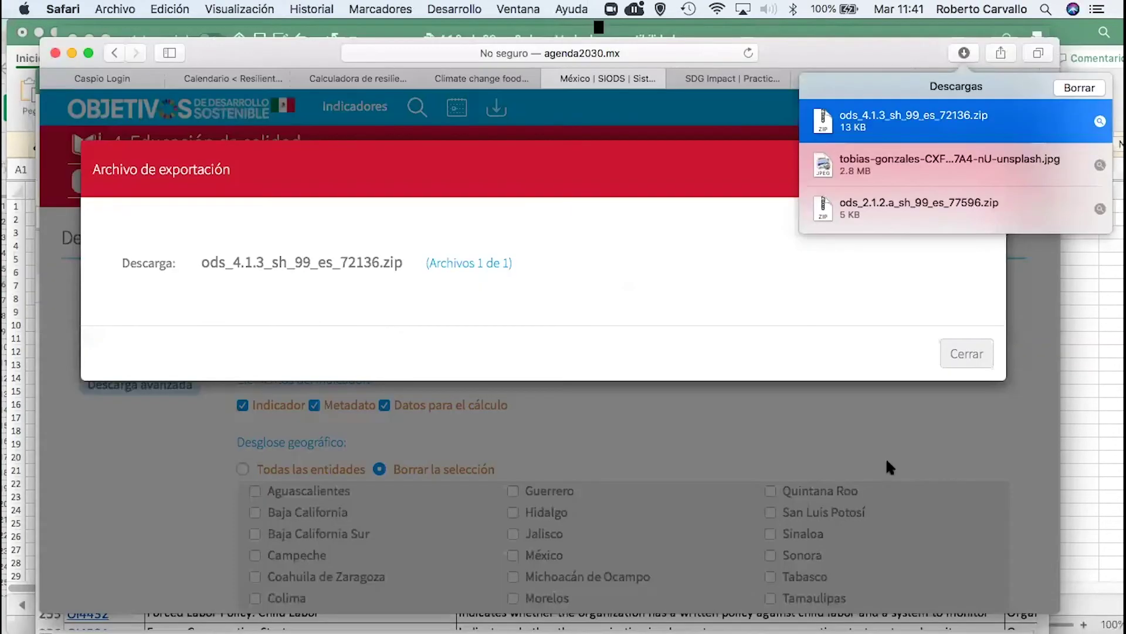
left_click(959, 358)
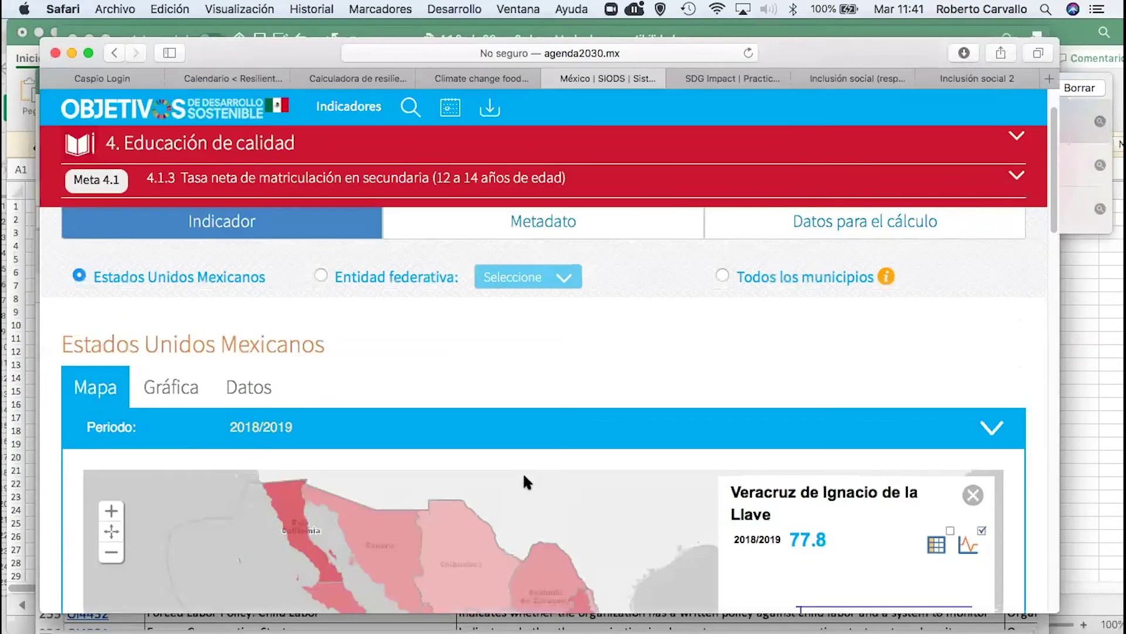
scroll(523, 471, "up", 2)
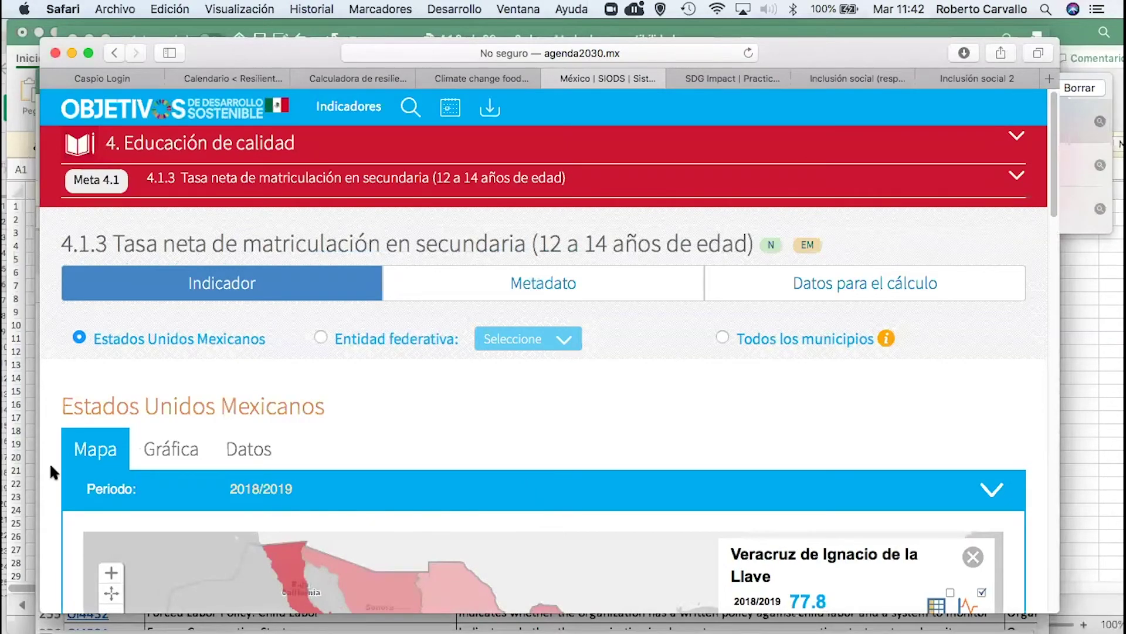
left_click(340, 112)
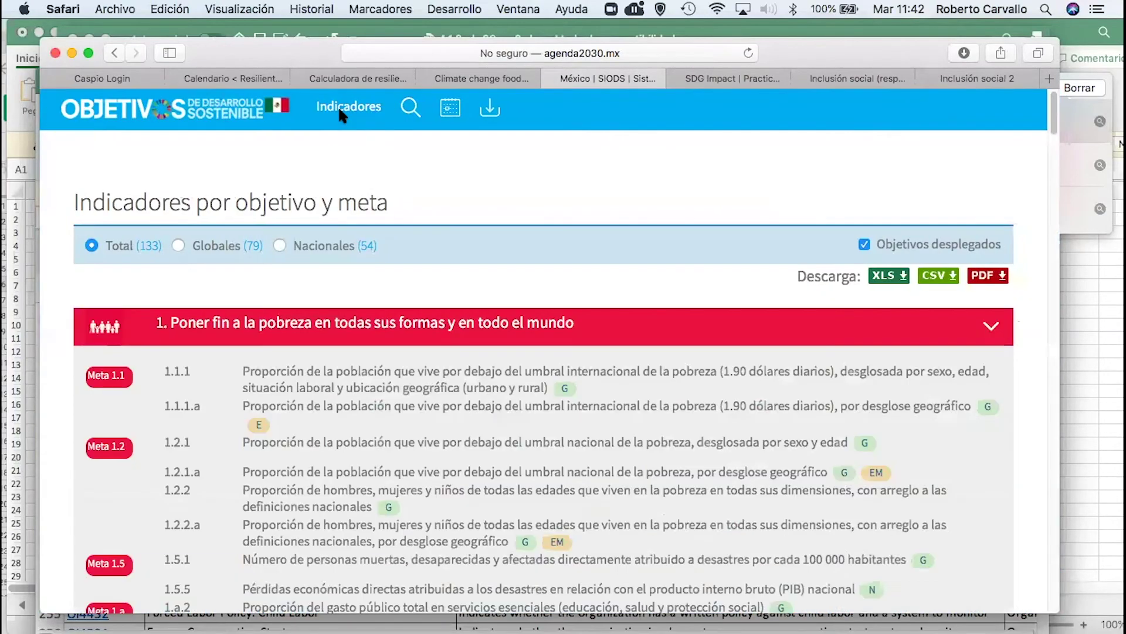
Look through the indicators listed under each goal, down to goal 8 on economic growth and decent work
scroll(403, 330, "down", 3)
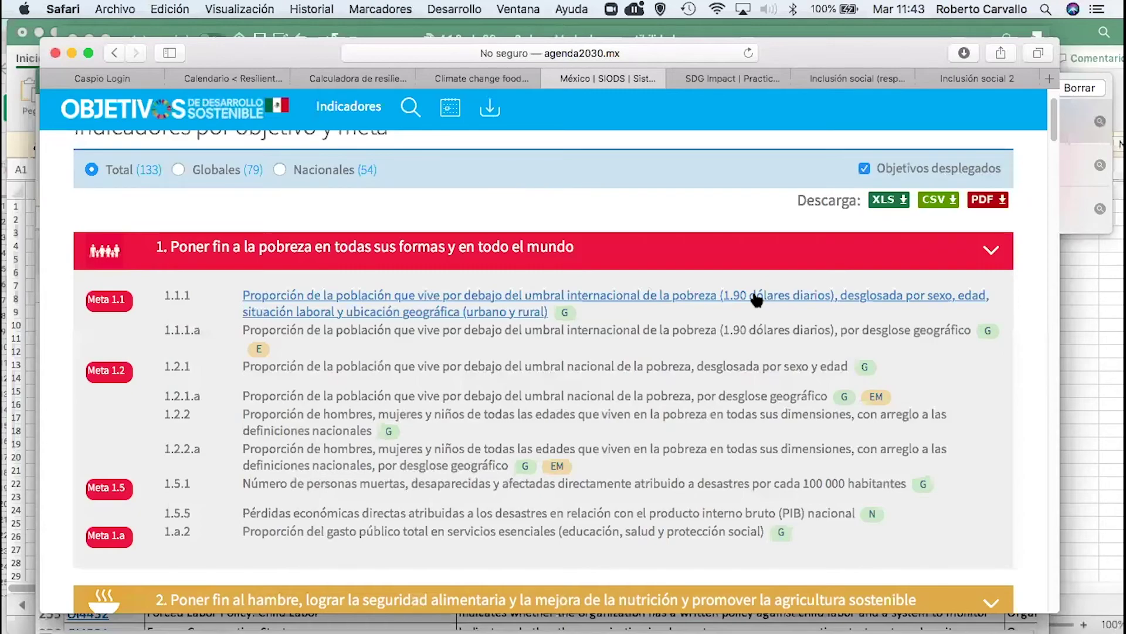
scroll(756, 300, "down", 10)
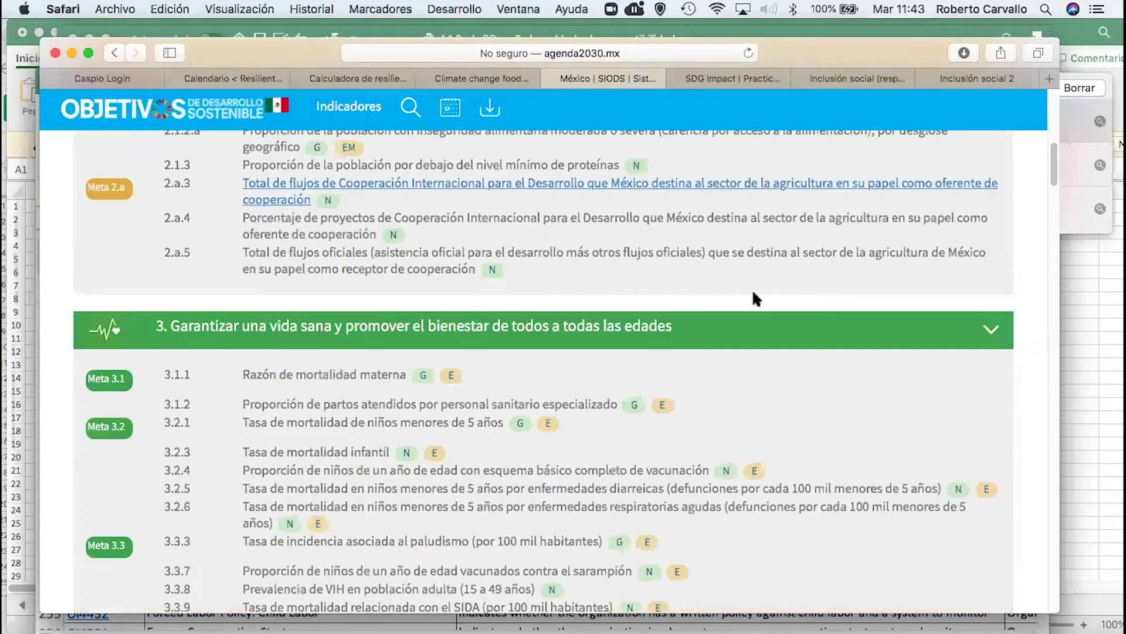
scroll(752, 289, "down", 15)
scroll(752, 288, "down", 10)
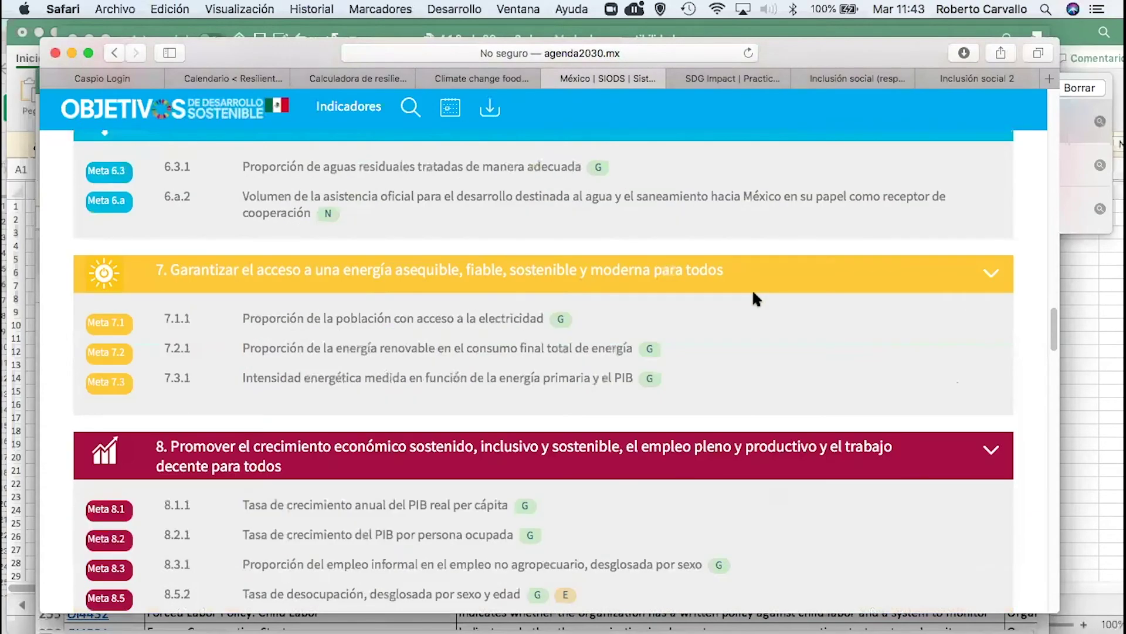
scroll(753, 291, "down", 4)
scroll(756, 299, "down", 2)
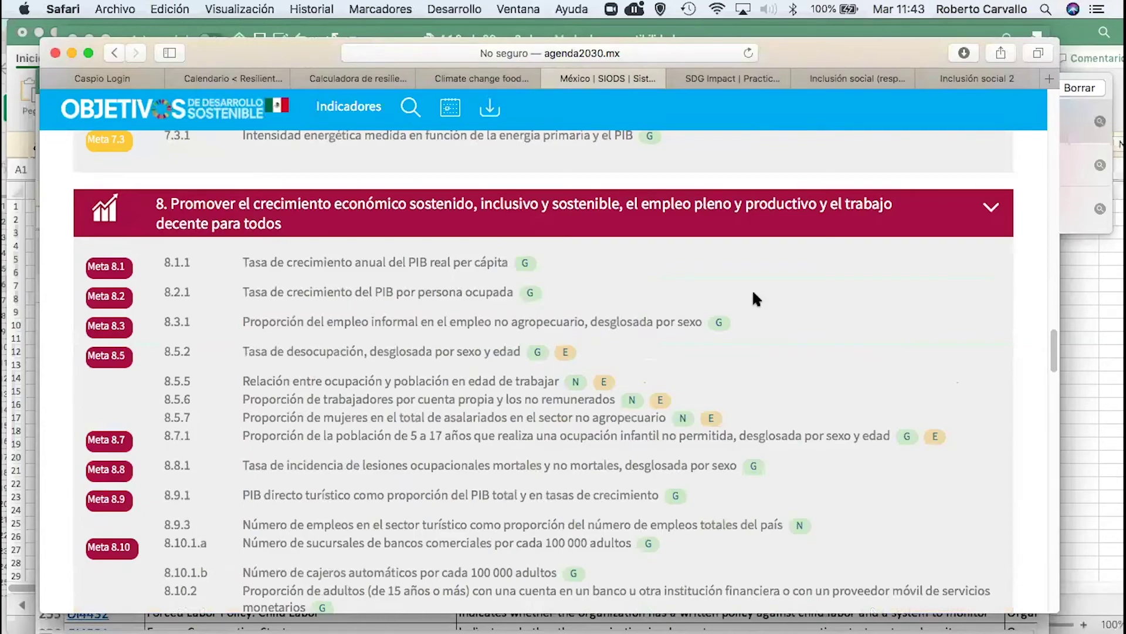
scroll(753, 292, "down", 3)
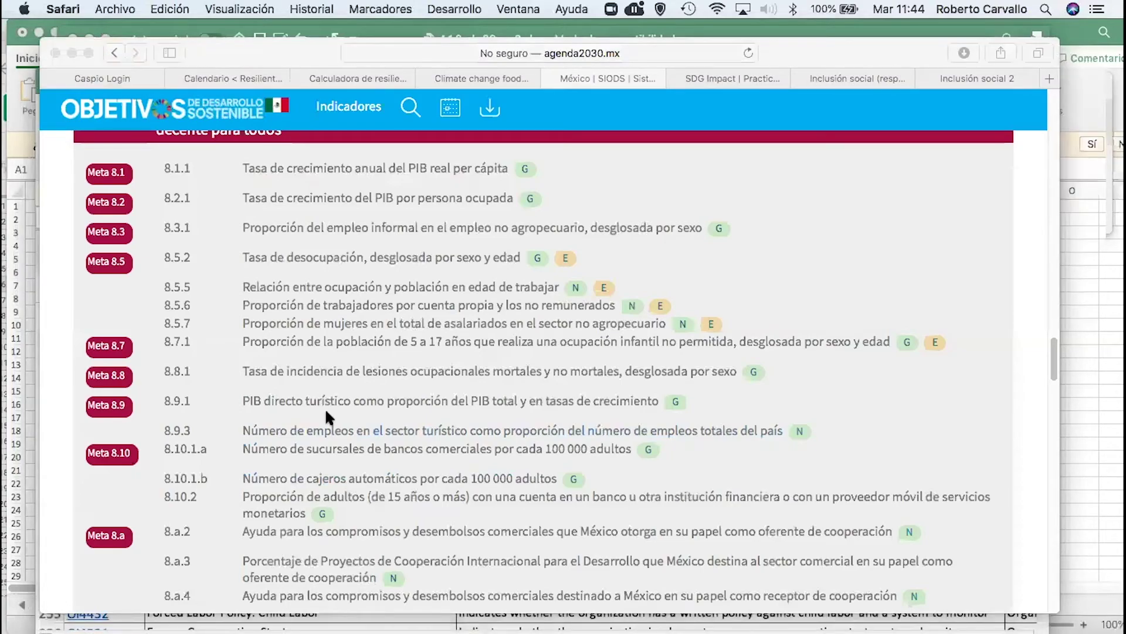
Switch to the Keynote presentation, point out ODS on the INDICADORES slide and go on to the CASPIO slide
key("super+Tab")
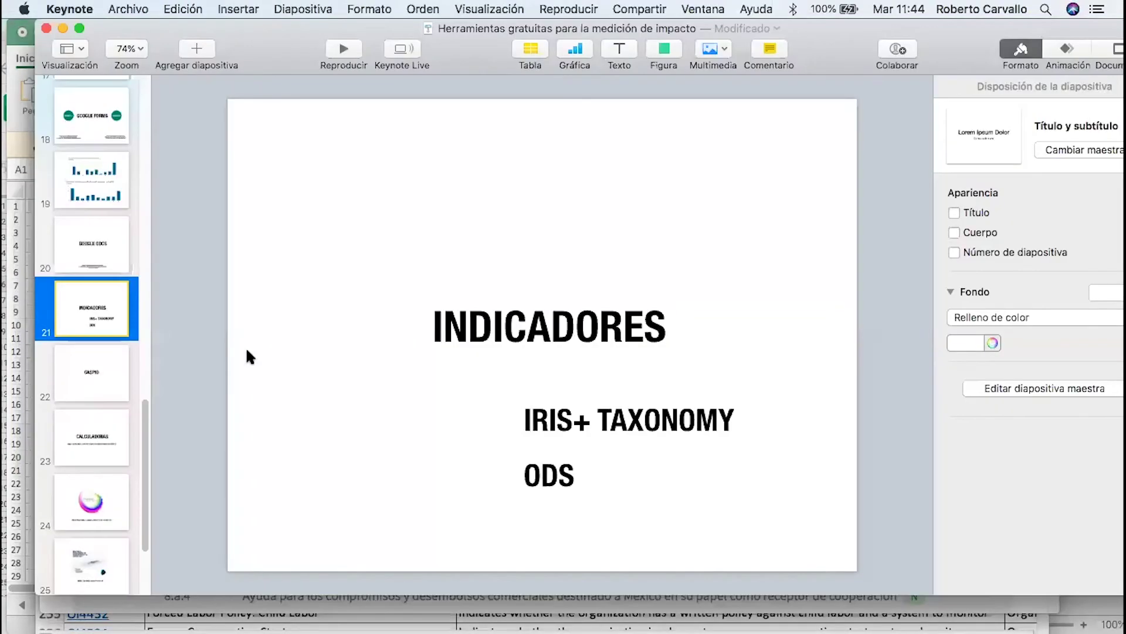
left_click(548, 473)
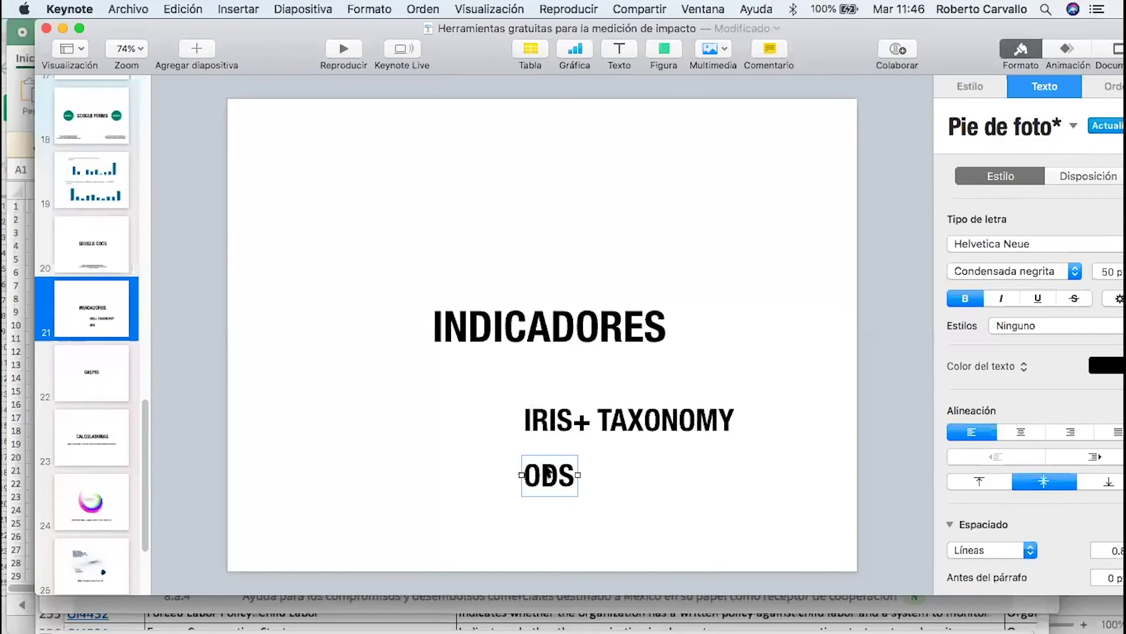
left_click(102, 369)
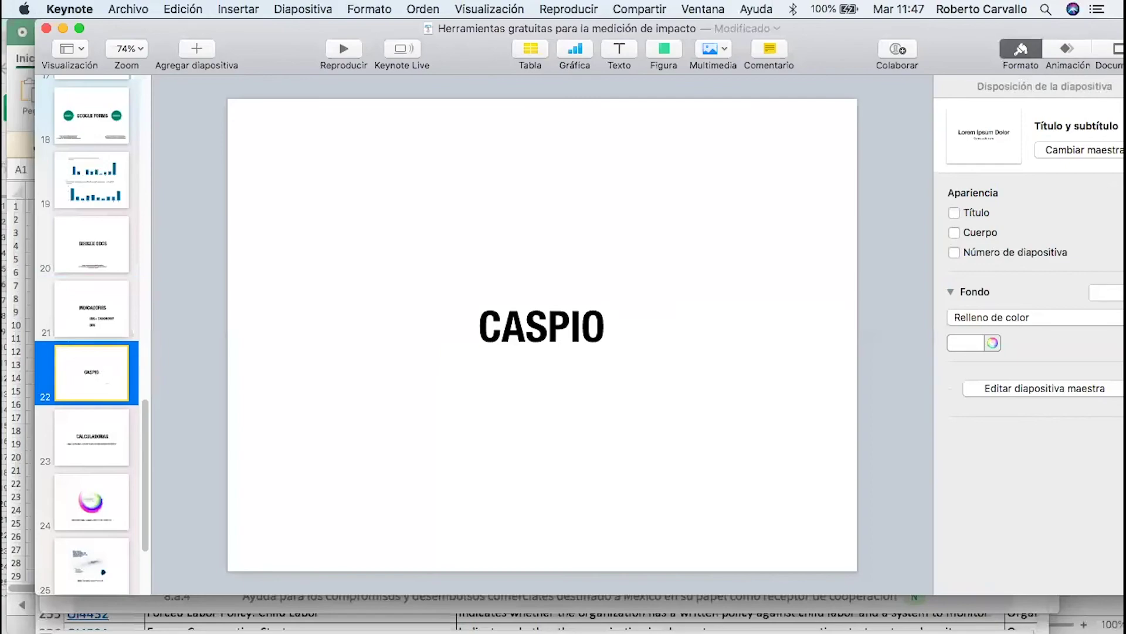
Switch to Safari and log in to Caspio with the saved account e-mail and password
key("super+Tab")
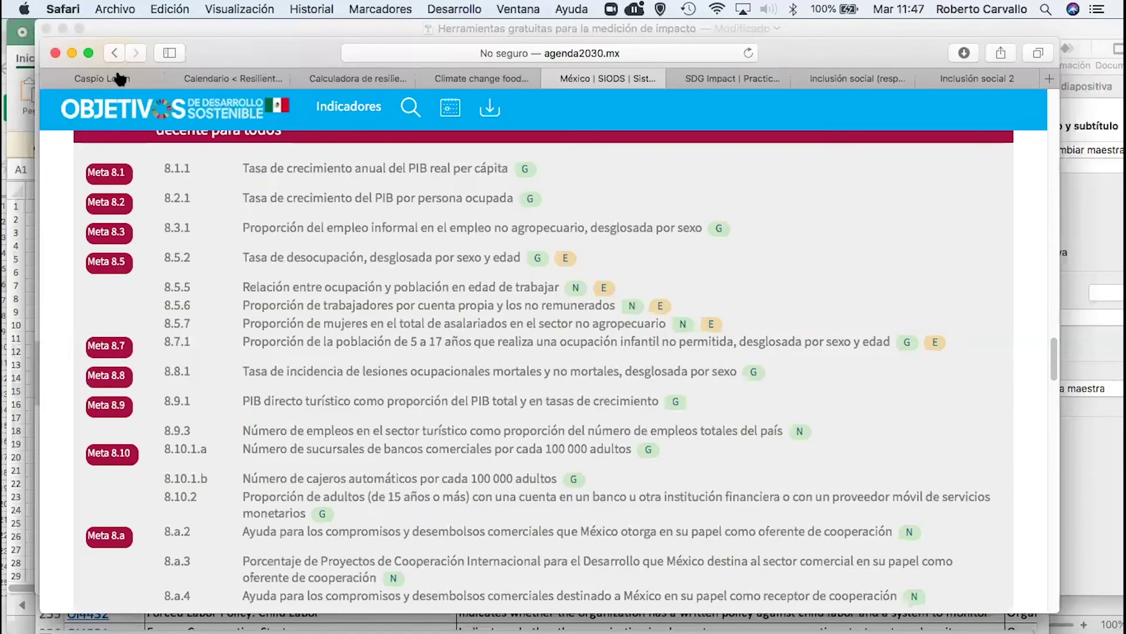
left_click(116, 73)
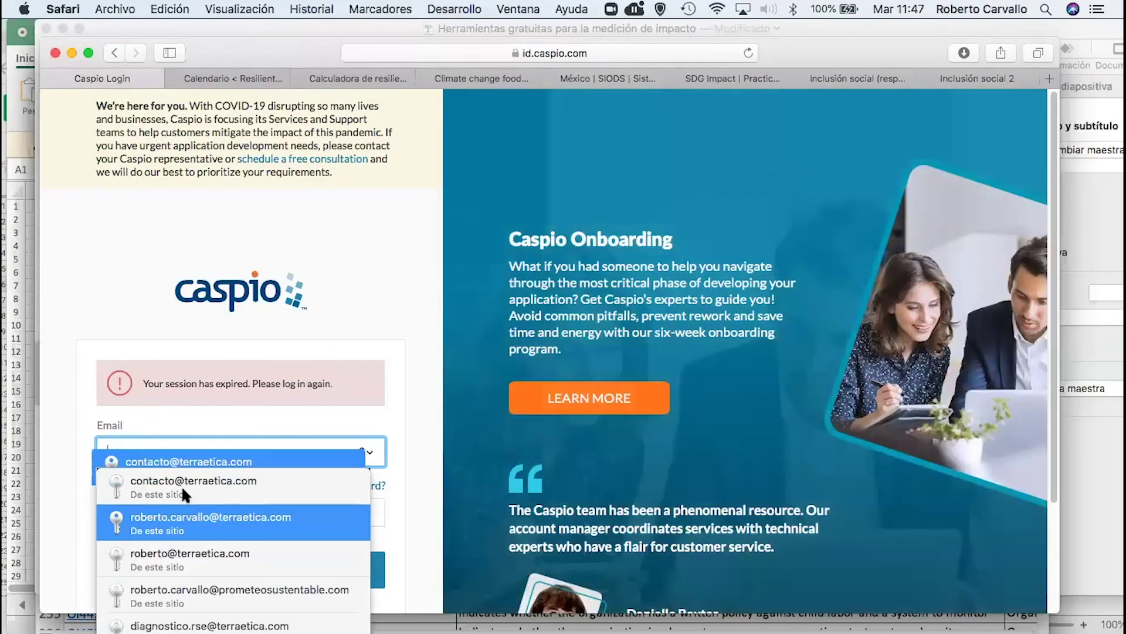
left_click(181, 485)
key("Return")
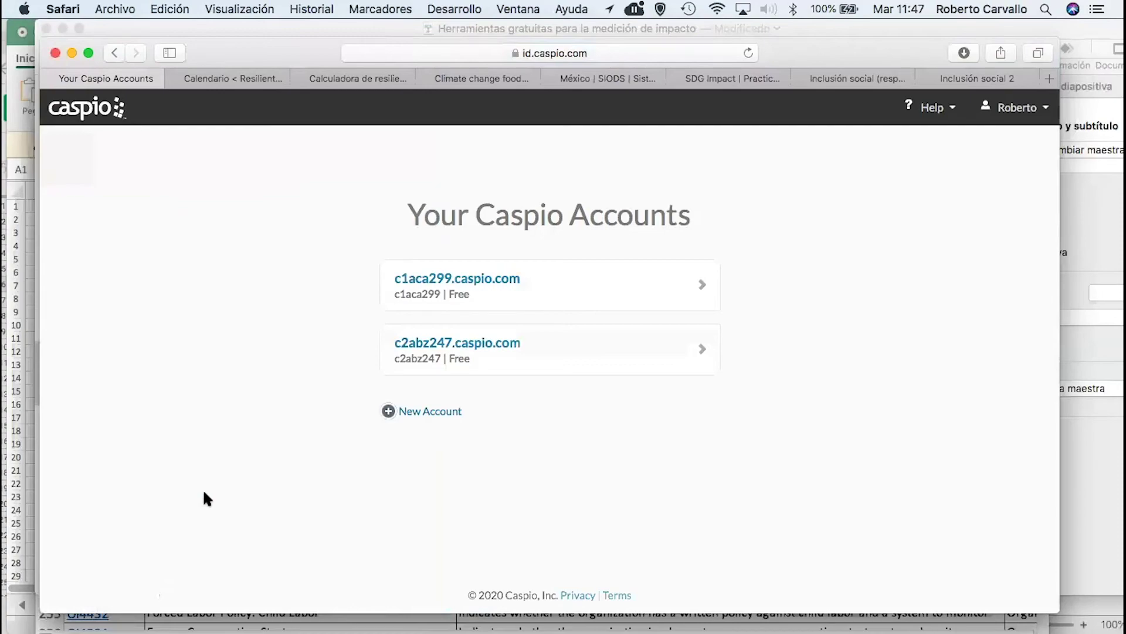
Open the first free Caspio account and its CALCULADORA DE RESILIENCIA app
left_click(420, 280)
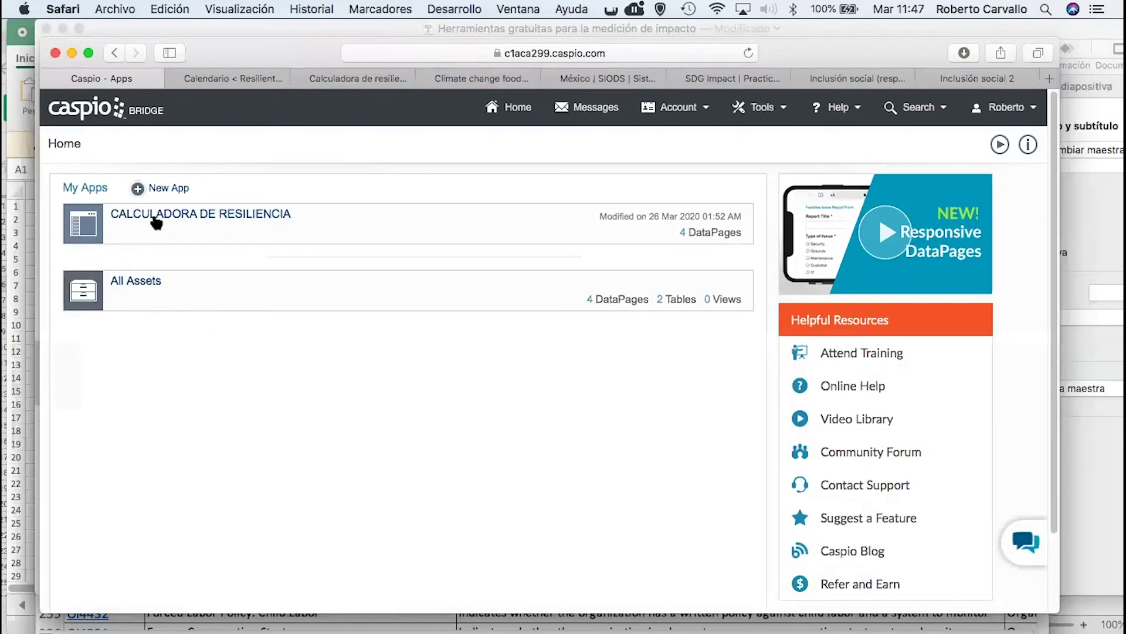
mouse_move(232, 211)
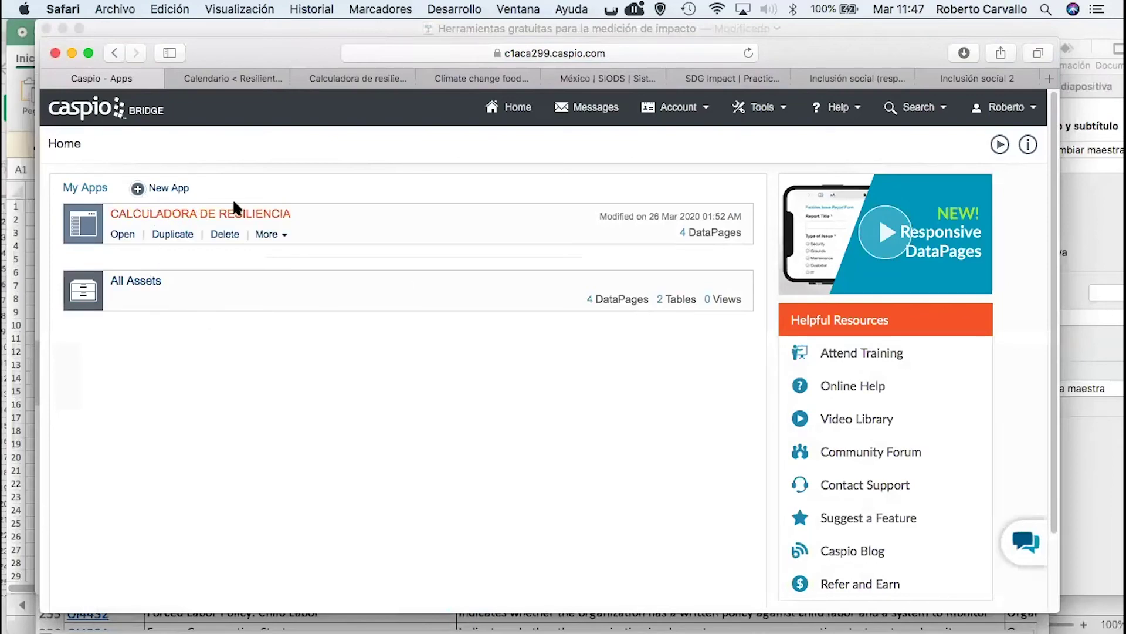
left_click(126, 233)
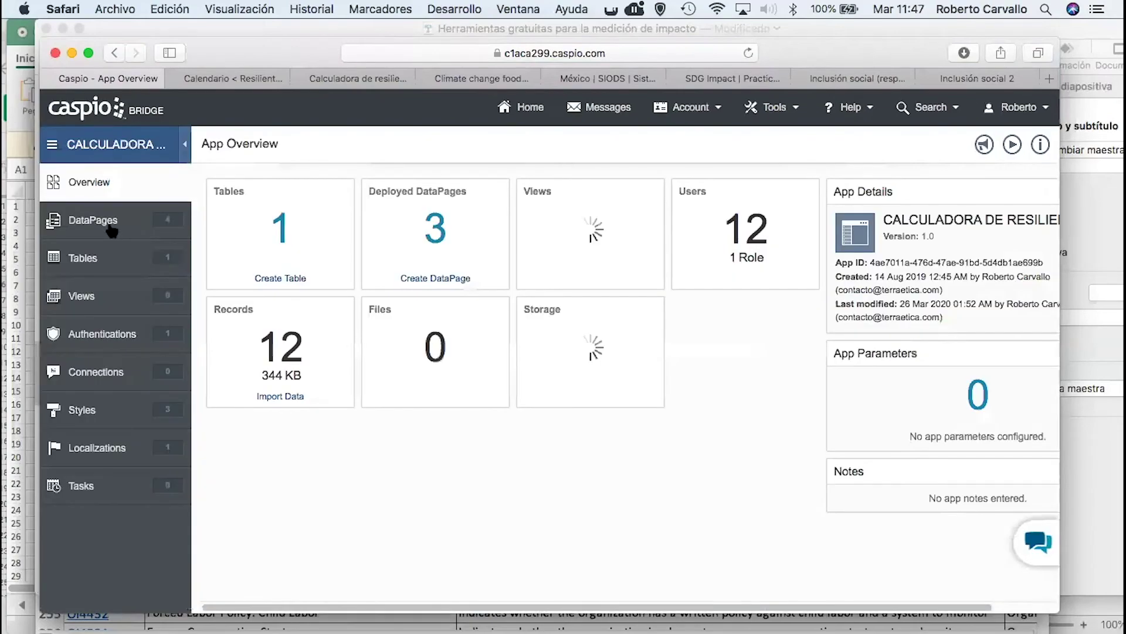
Review the app's DataPages and Tables lists and return to its overview
left_click(110, 224)
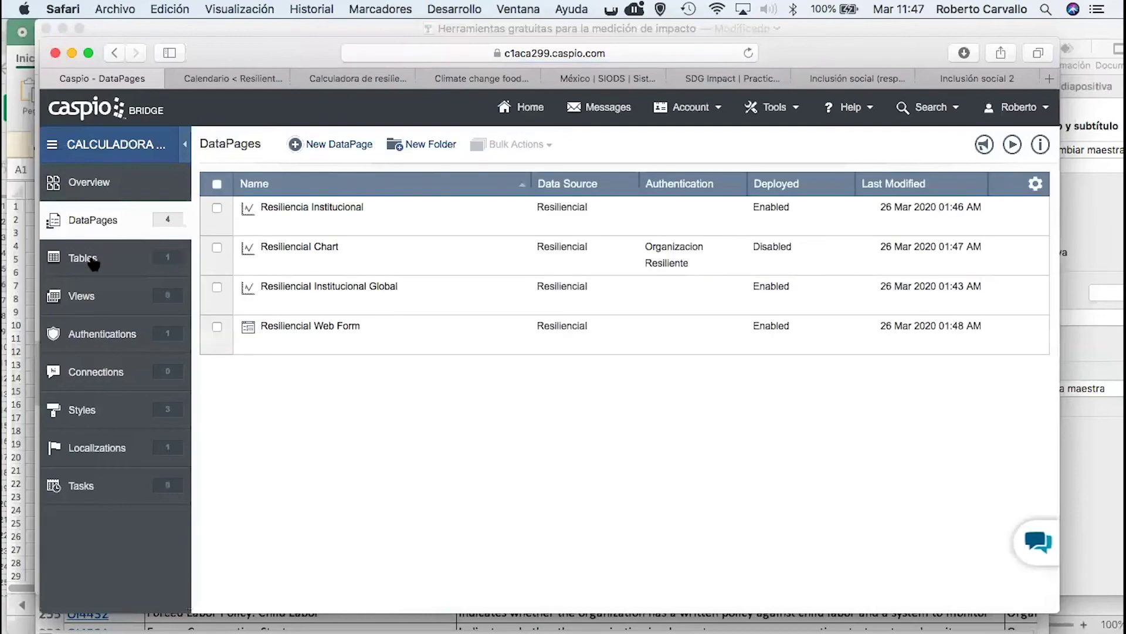
left_click(93, 261)
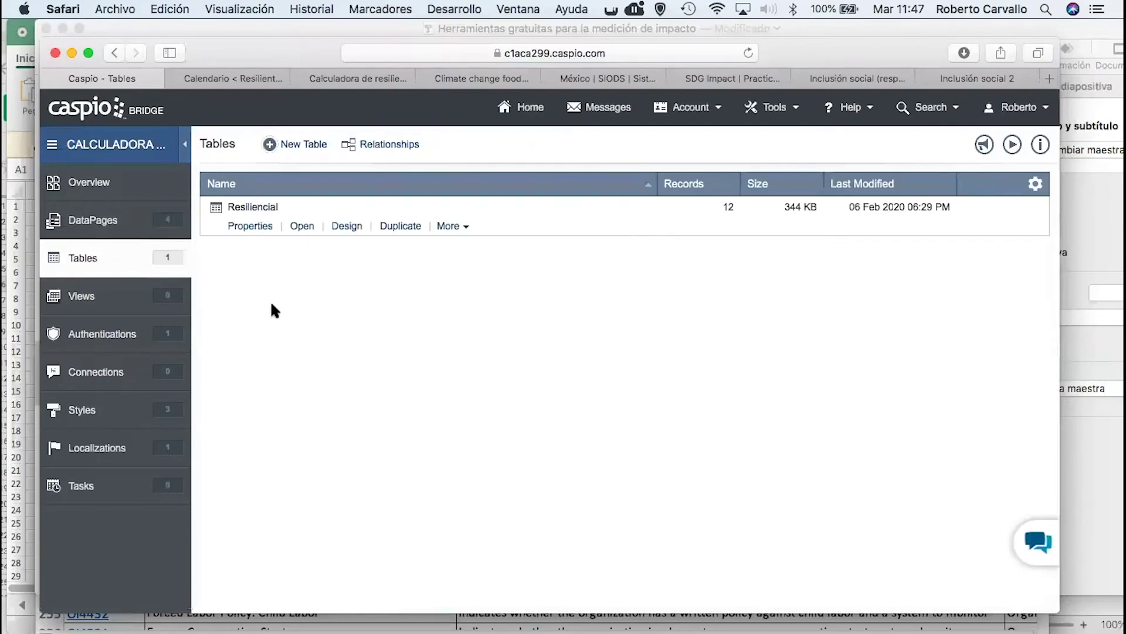
left_click(115, 221)
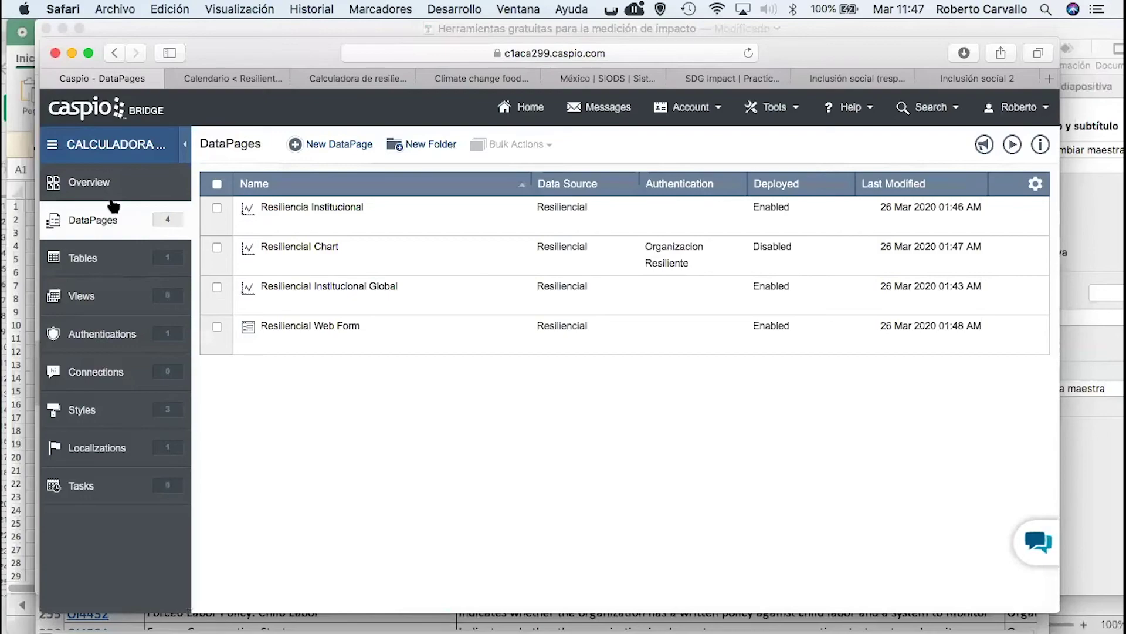
left_click(98, 183)
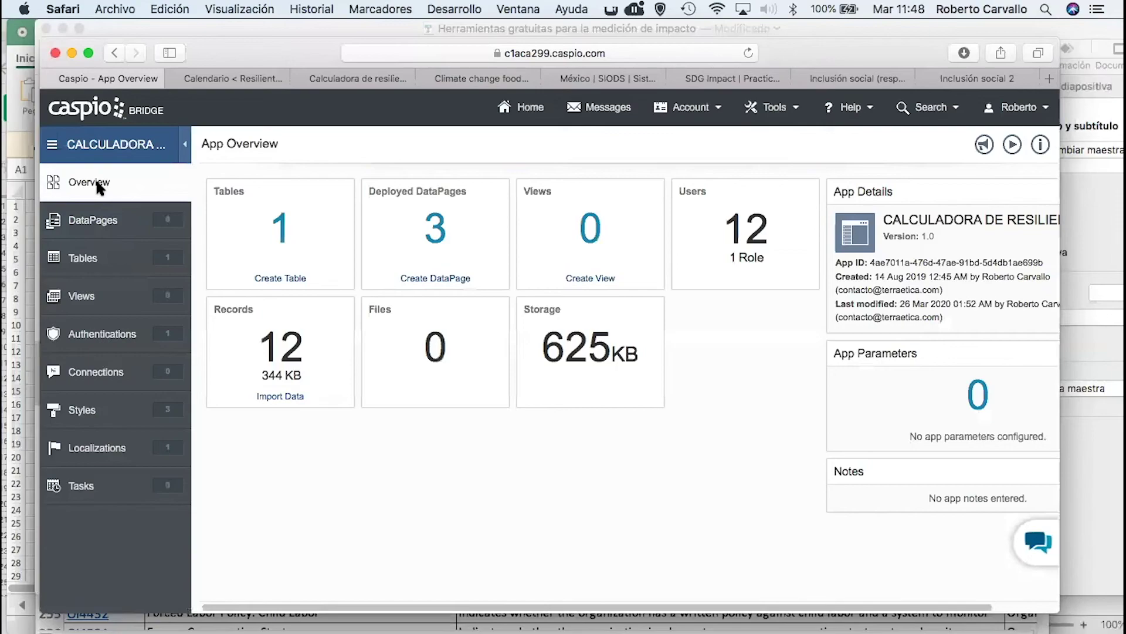
Move the browser window aside, switch to the Keynote presentation and show the CALCULADORAS slide
left_click_drag(245, 46, 244, 111)
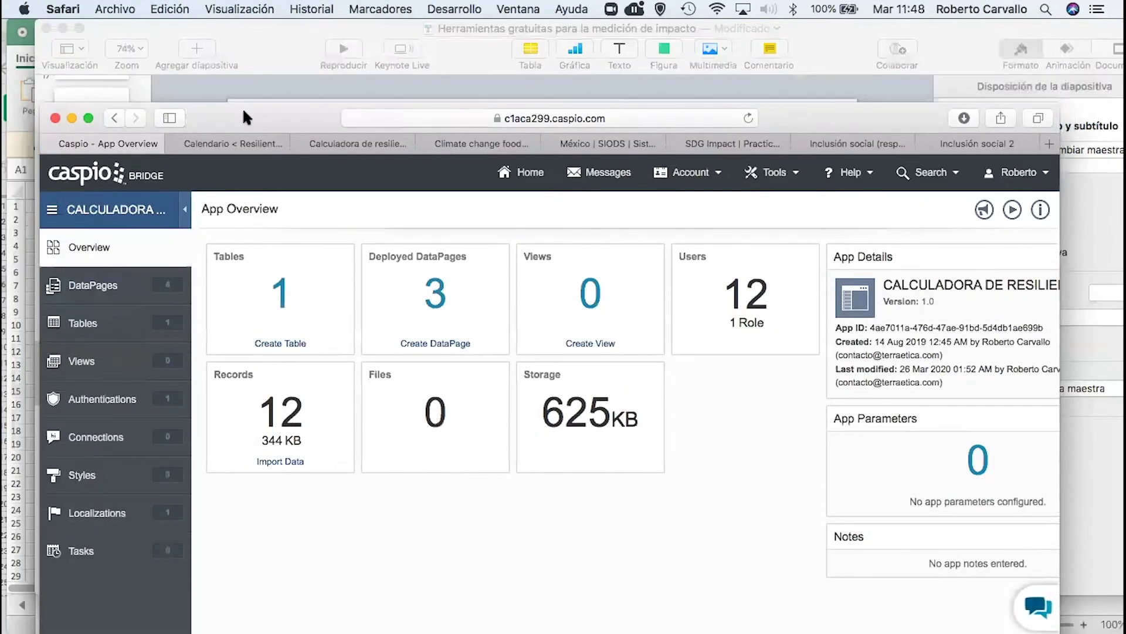
left_click(238, 36)
scroll(70, 389, "down", 4)
left_click(102, 340)
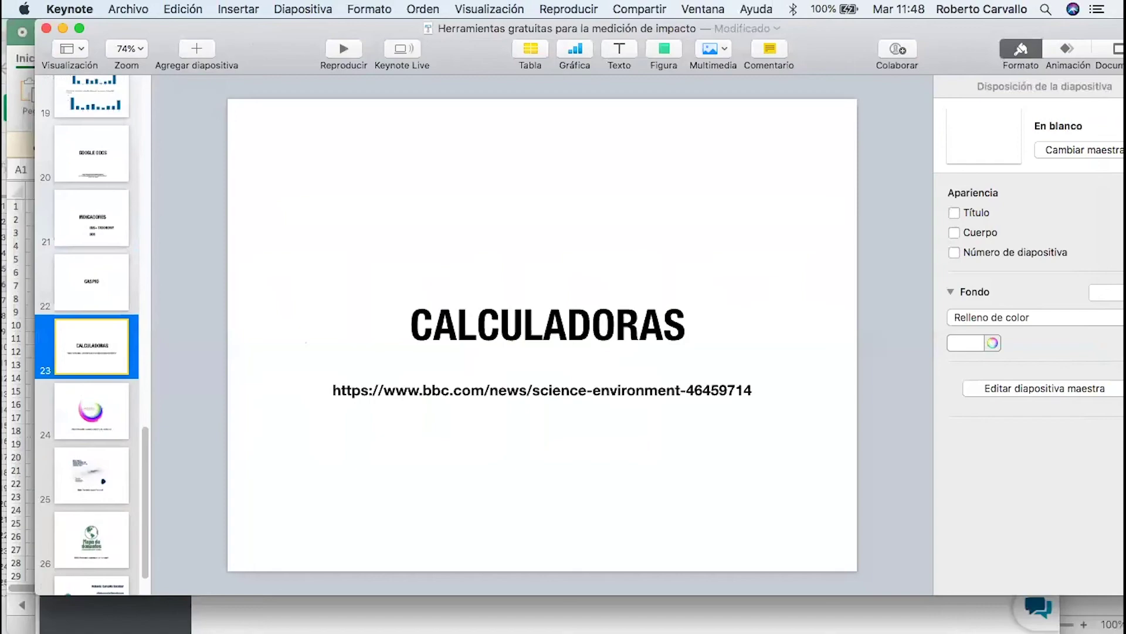
Return to Safari, move its window back up and open the Terraética resilience calculator page
key("super+Tab")
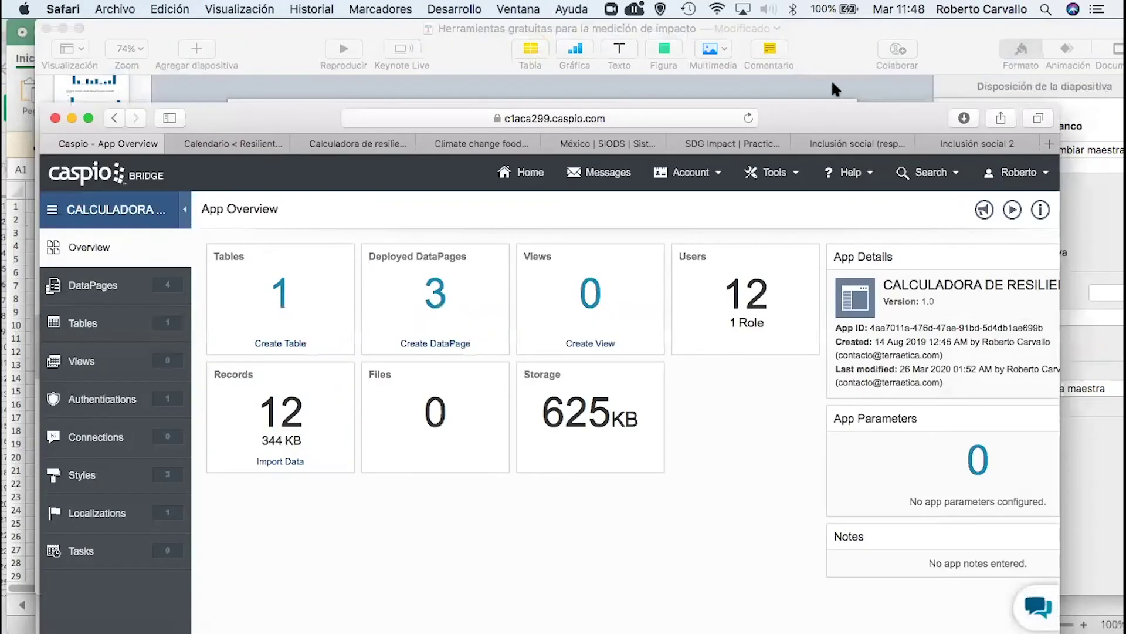
left_click_drag(825, 103, 838, 26)
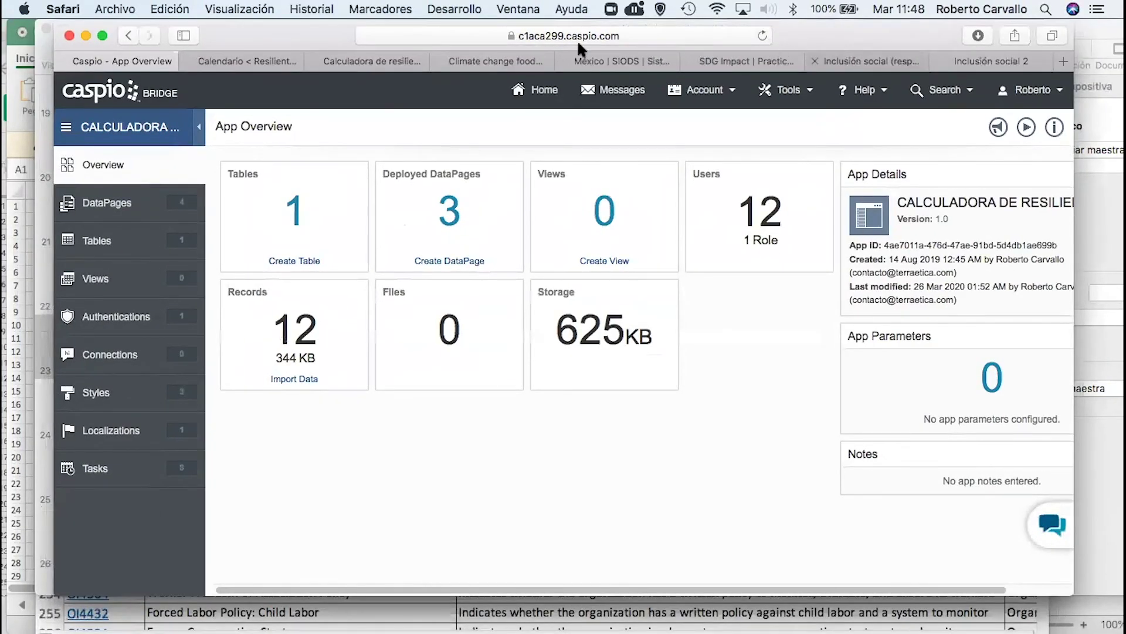
left_click(360, 57)
mouse_move(448, 293)
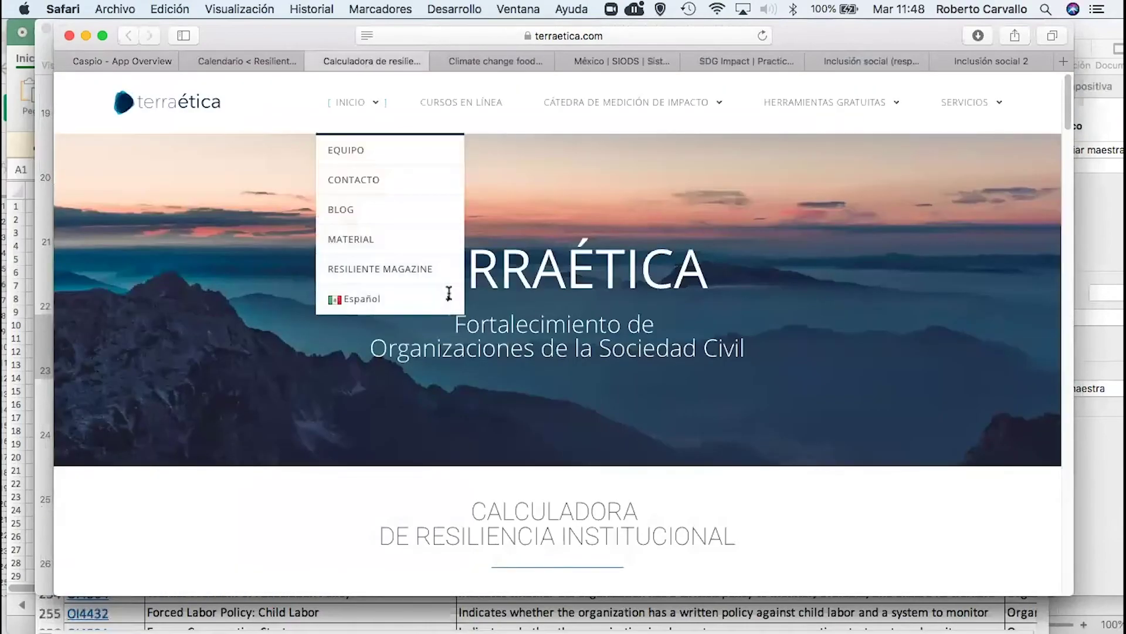
Look through the resilience calculator's instructions and its questionnaire down to the questions on storytelling and institutional video
scroll(224, 551, "down", 10)
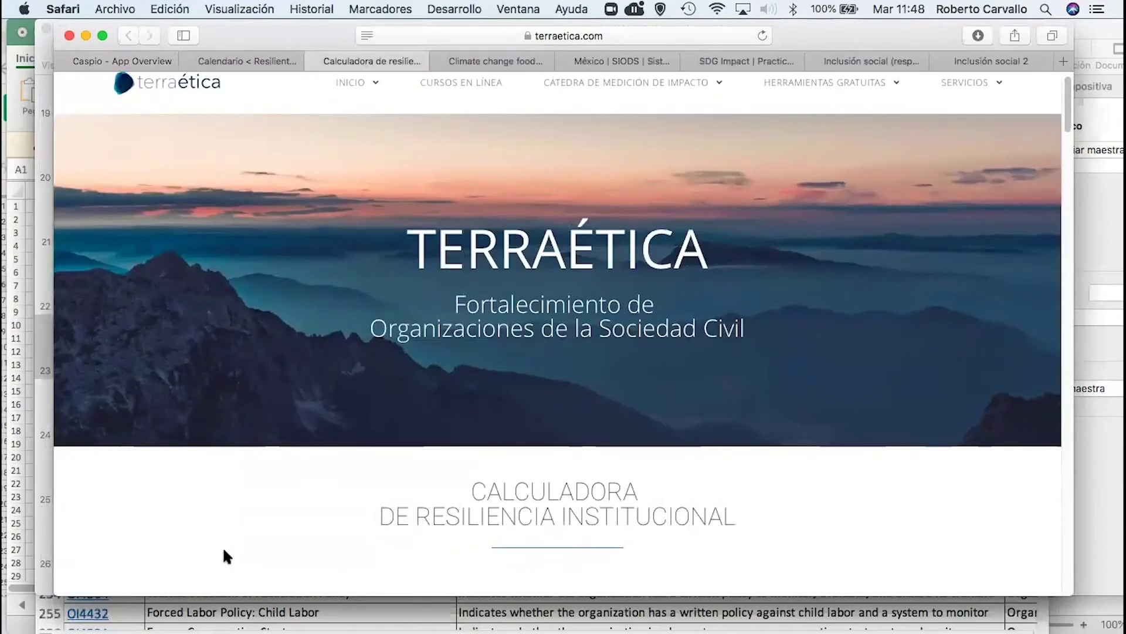
scroll(223, 547, "up", 10)
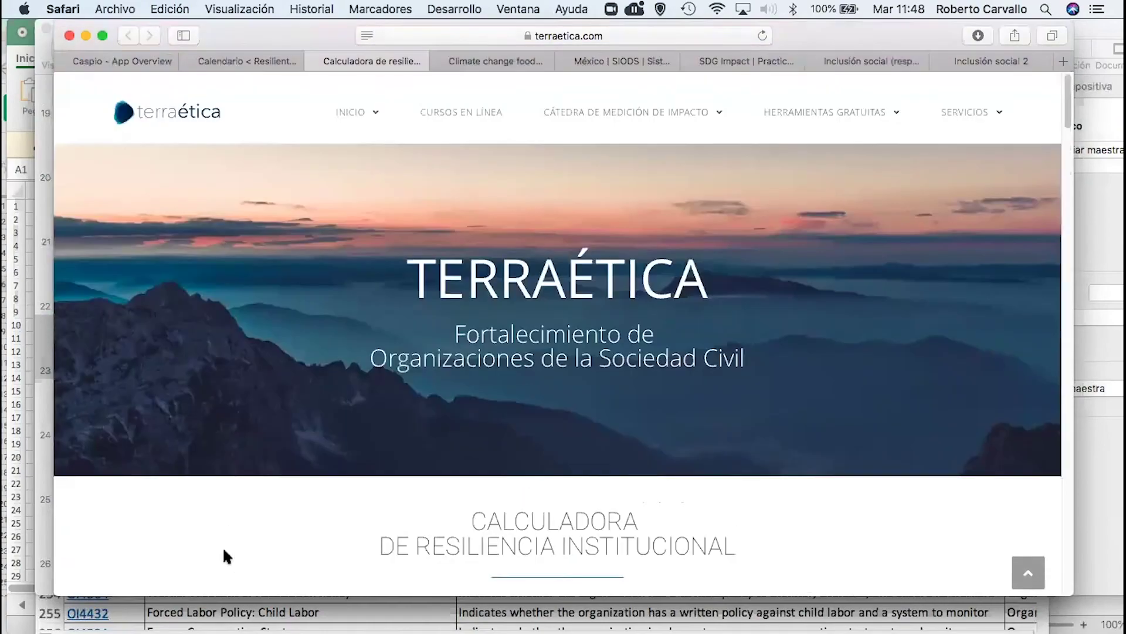
scroll(427, 500, "down", 10)
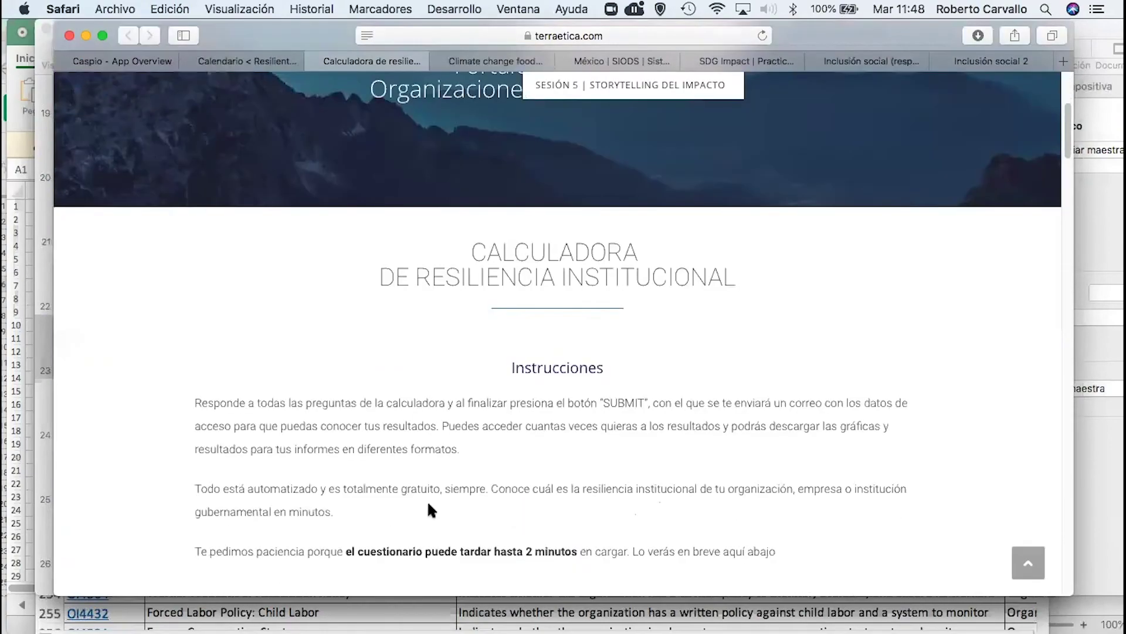
scroll(585, 412, "down", 5)
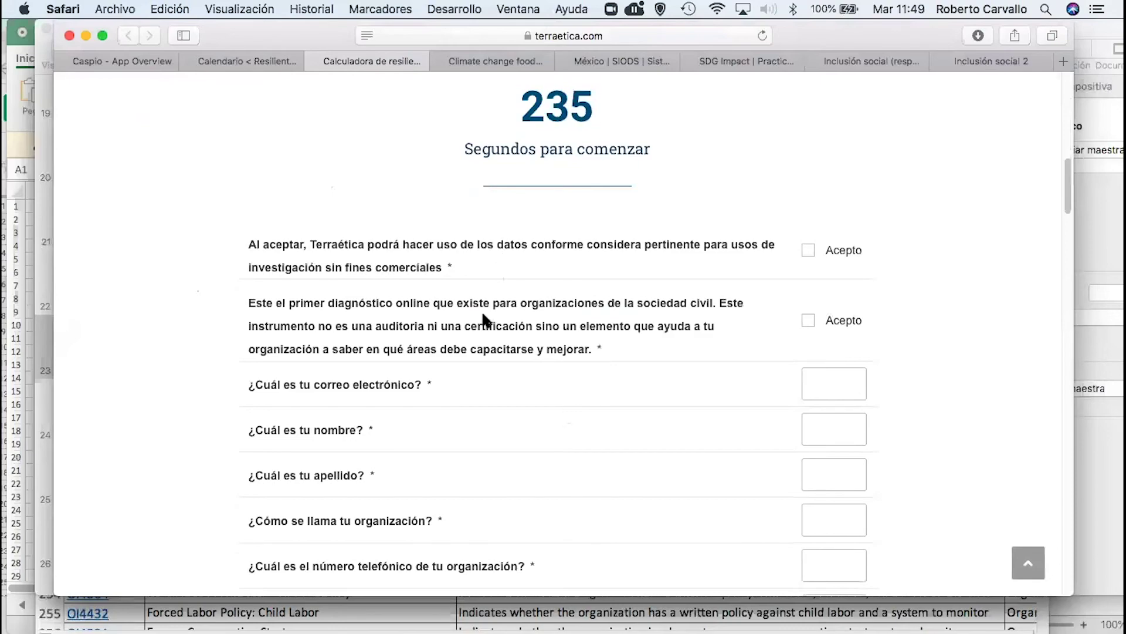
scroll(484, 320, "down", 3)
scroll(484, 315, "down", 3)
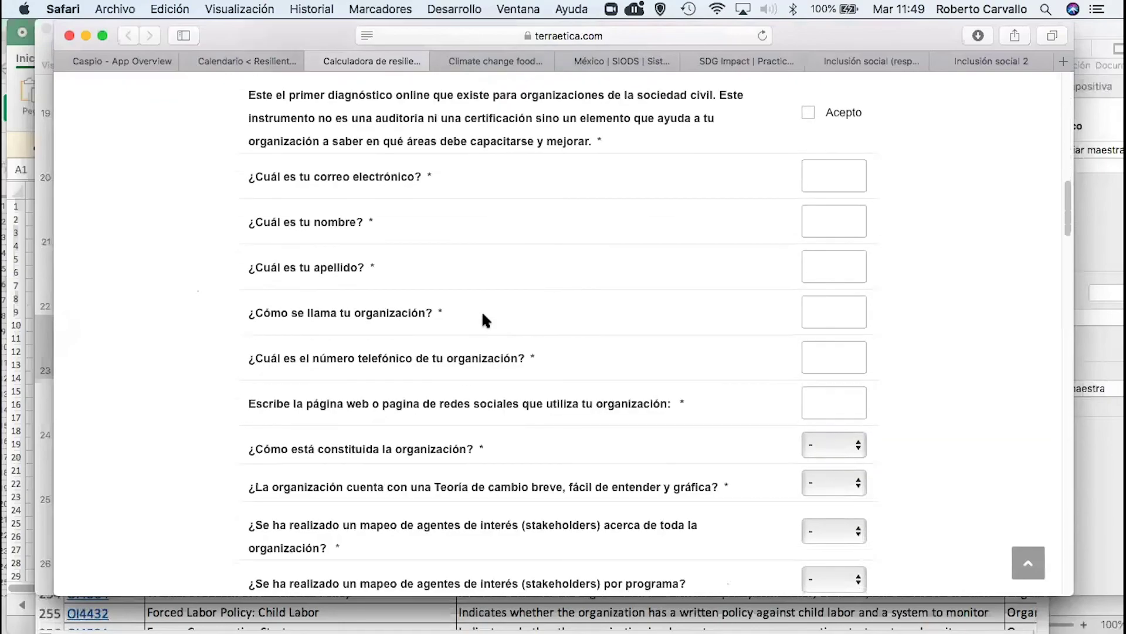
scroll(493, 497, "down", 15)
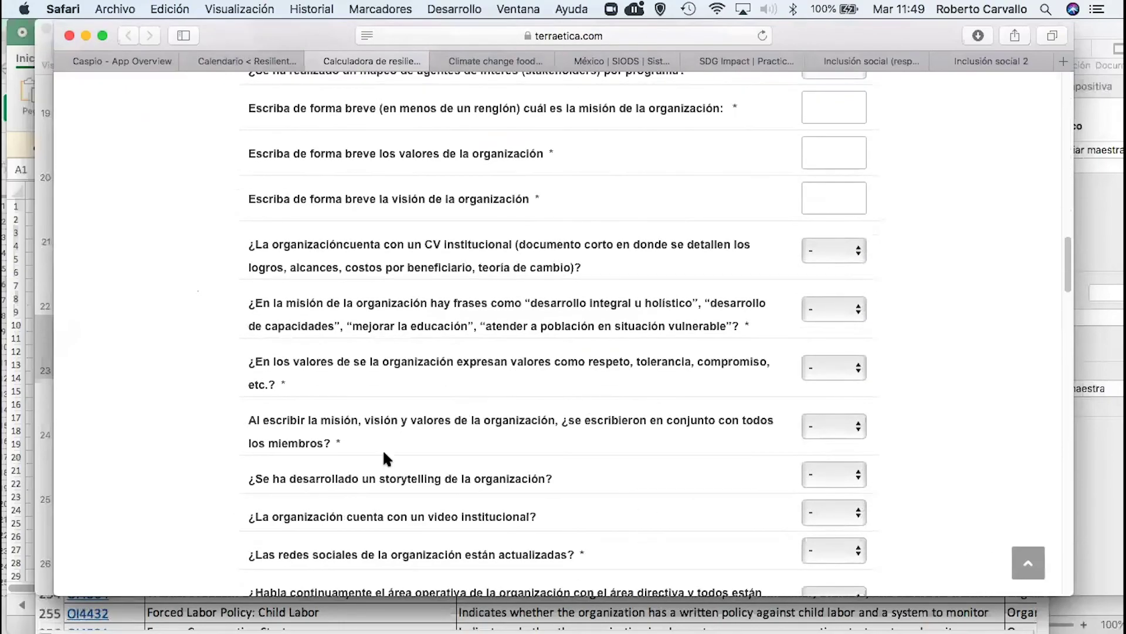
scroll(385, 457, "down", 3)
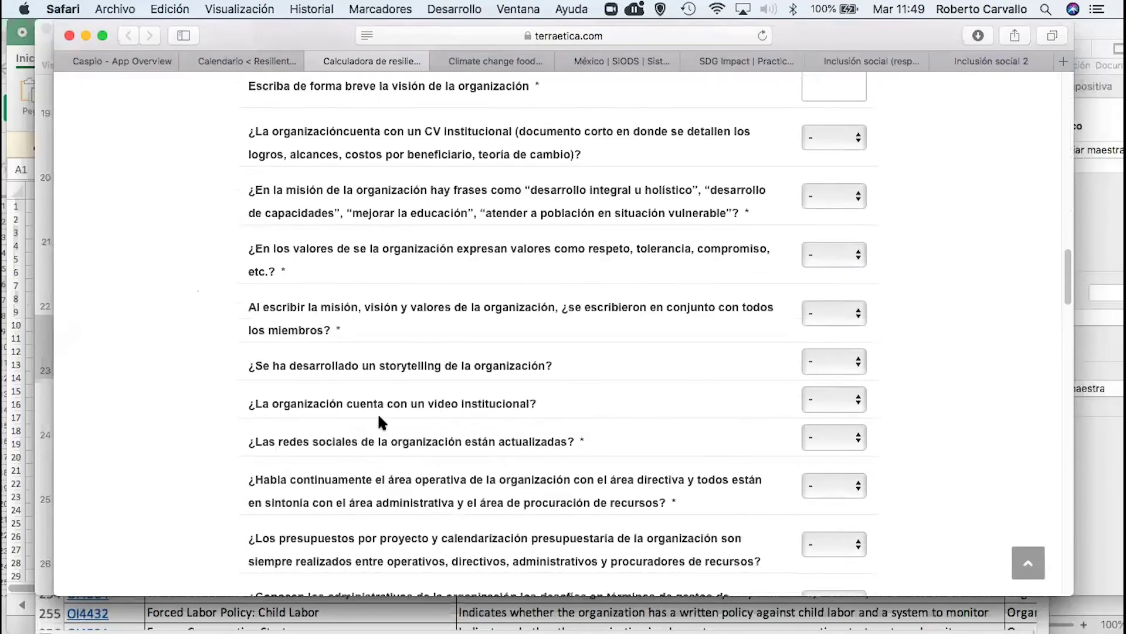
Answer Sí to whether the organization has developed a storytelling and No to whether it has an institutional video
left_click(845, 361)
left_click(822, 382)
scroll(670, 368, "down", 2)
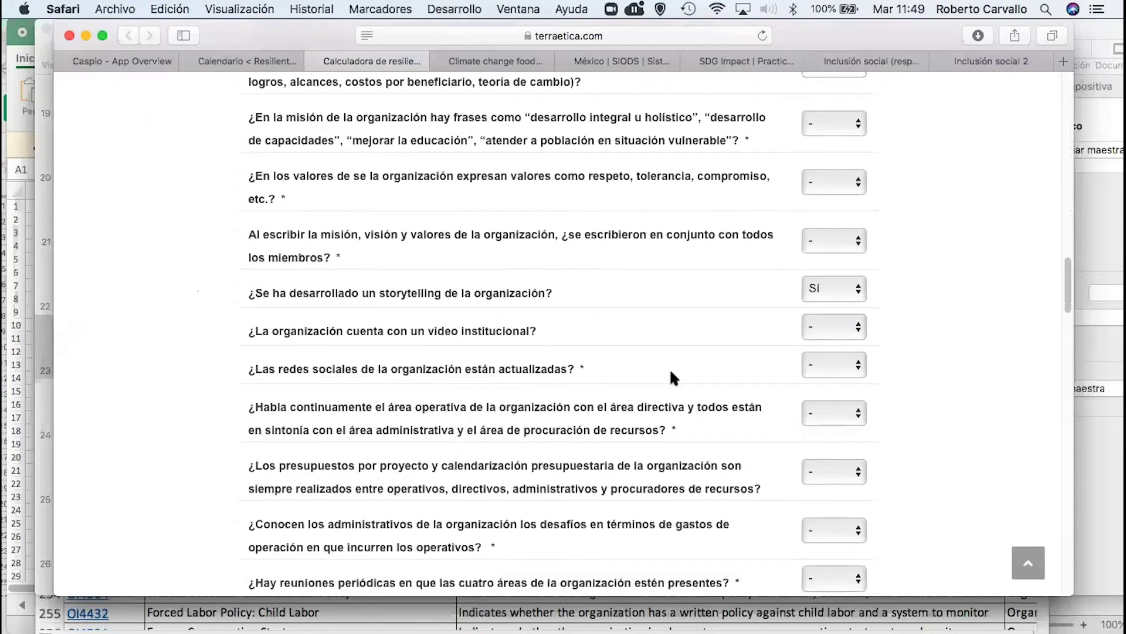
left_click(835, 326)
left_click(819, 367)
Look through the remaining questions down to the form's submit option and return to the answered ones
scroll(654, 381, "down", 20)
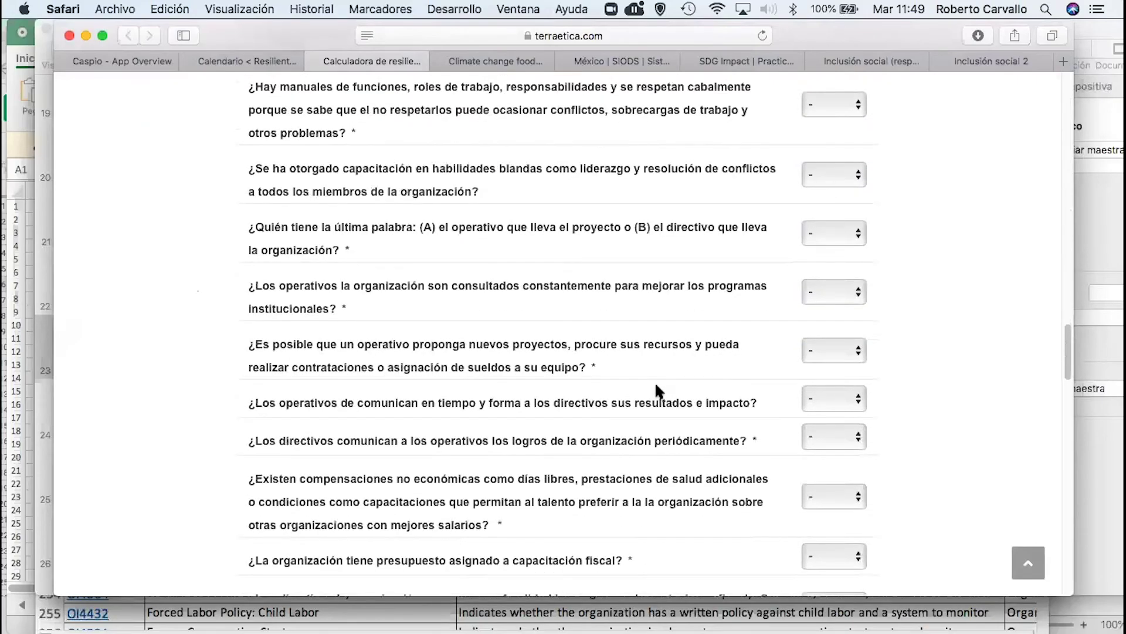
scroll(654, 382, "down", 1)
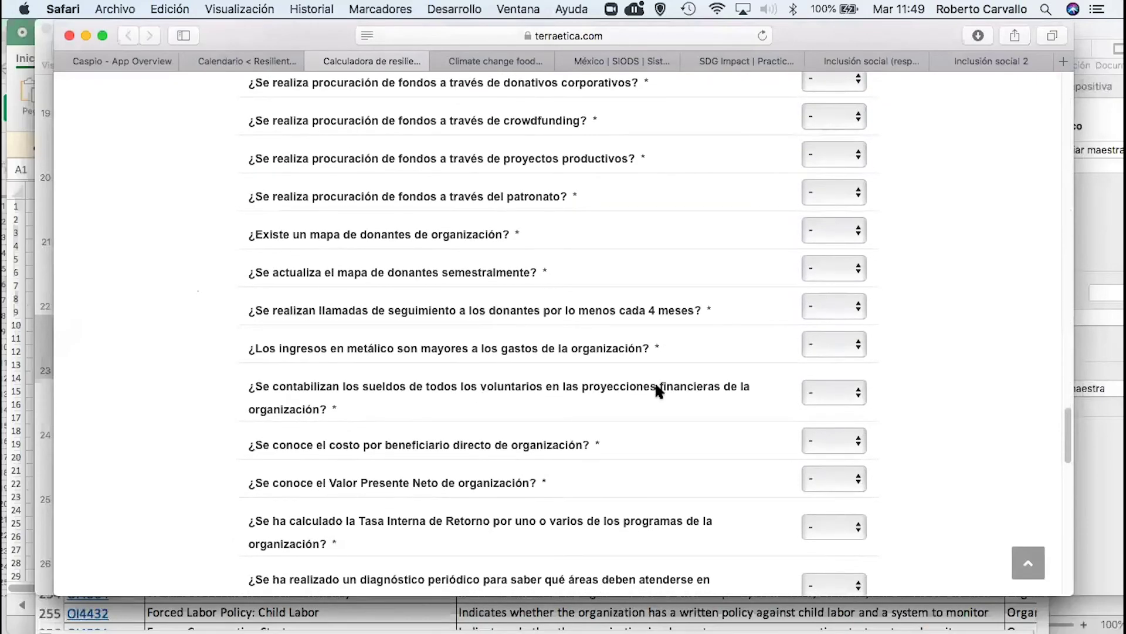
scroll(655, 387, "down", 15)
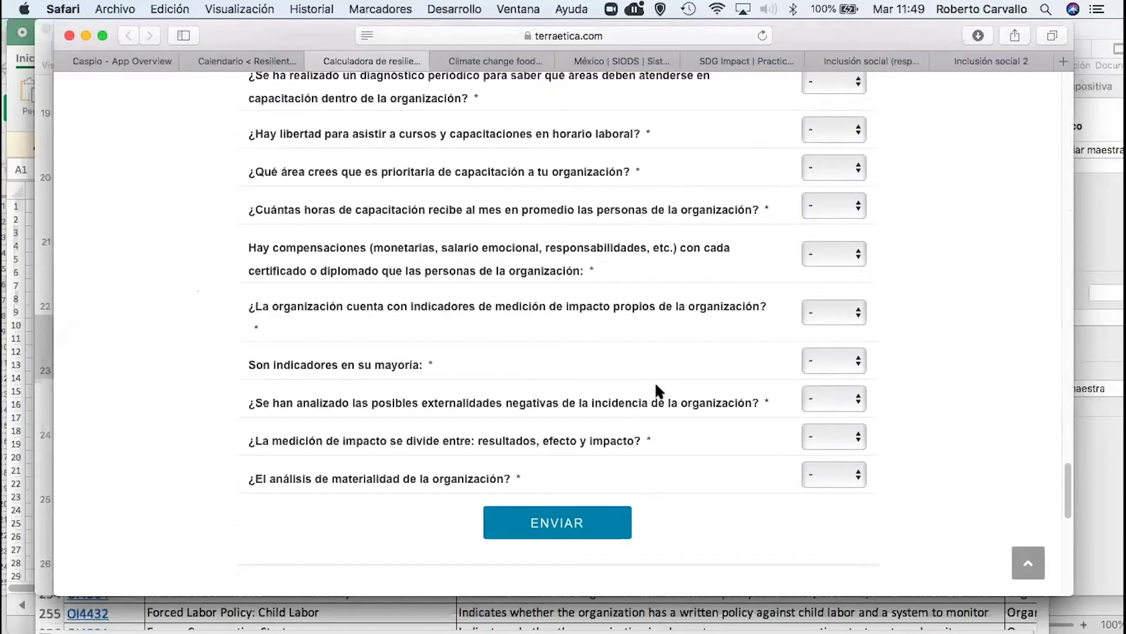
scroll(655, 381, "up", 20)
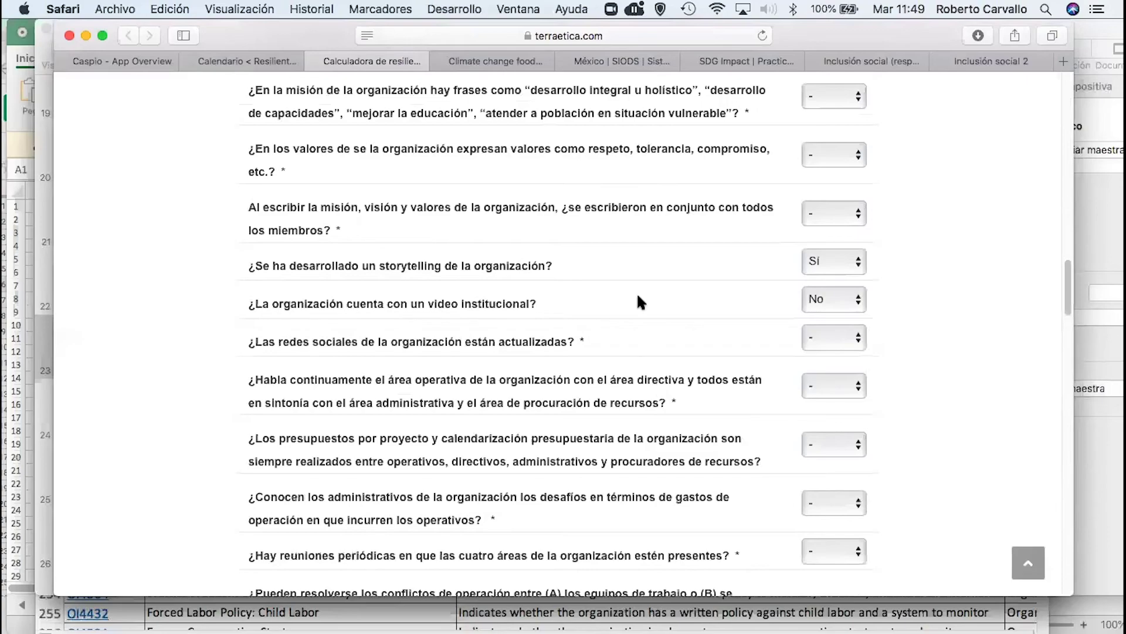
Open Resiliencia Institucional from the free tools, check the results lookup form and return to the calculator's main page
scroll(636, 292, "up", 20)
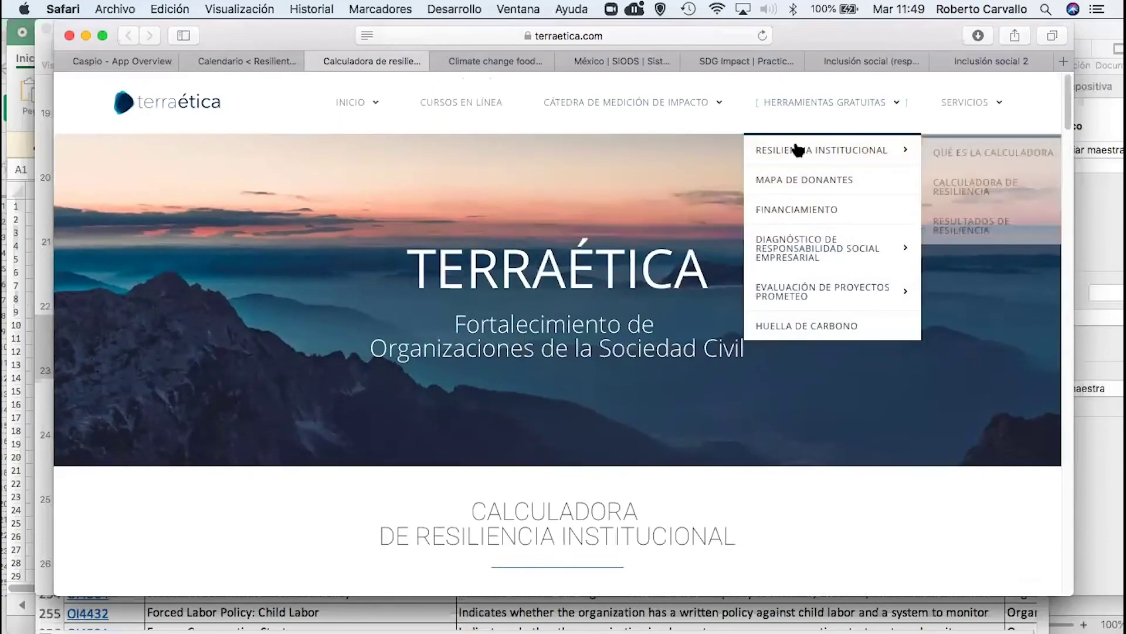
left_click(798, 147)
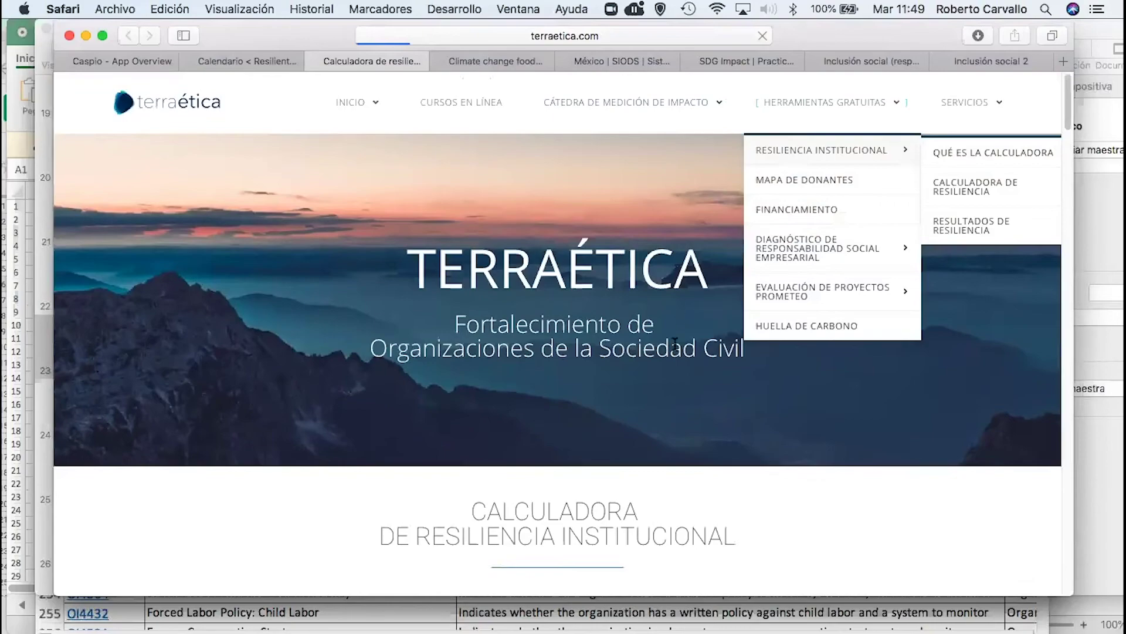
scroll(676, 348, "down", 10)
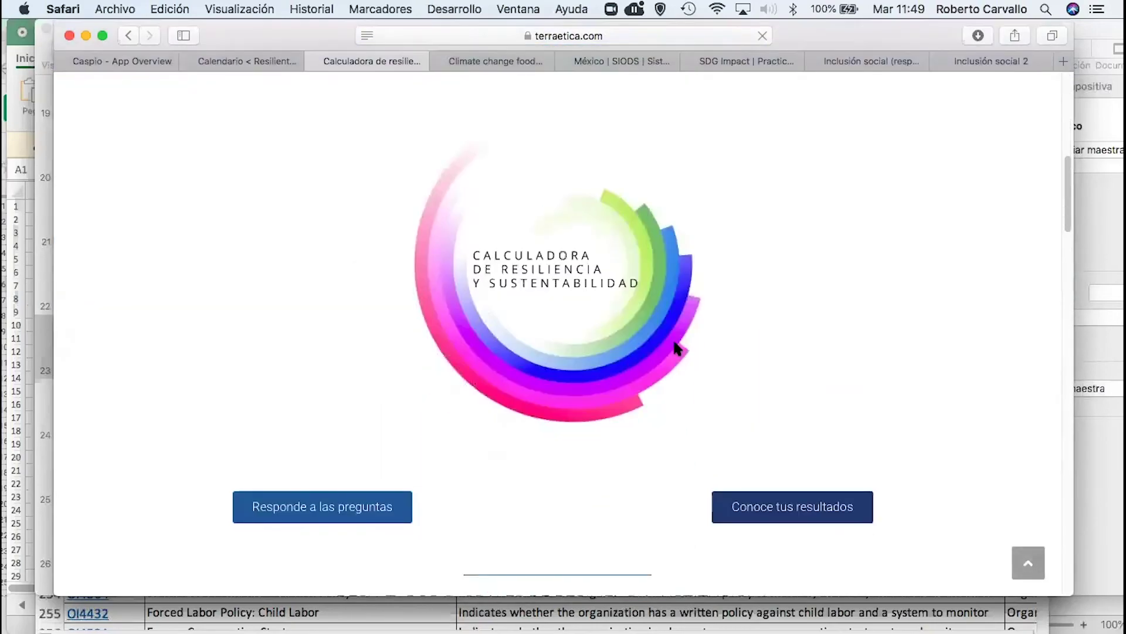
scroll(675, 347, "down", 2)
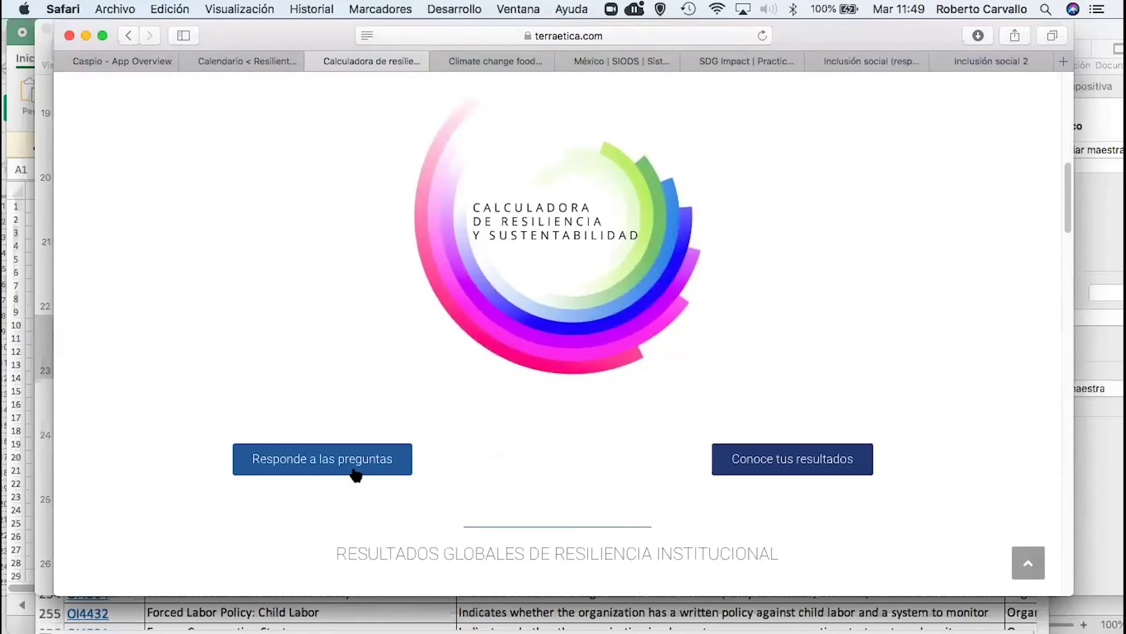
left_click(760, 467)
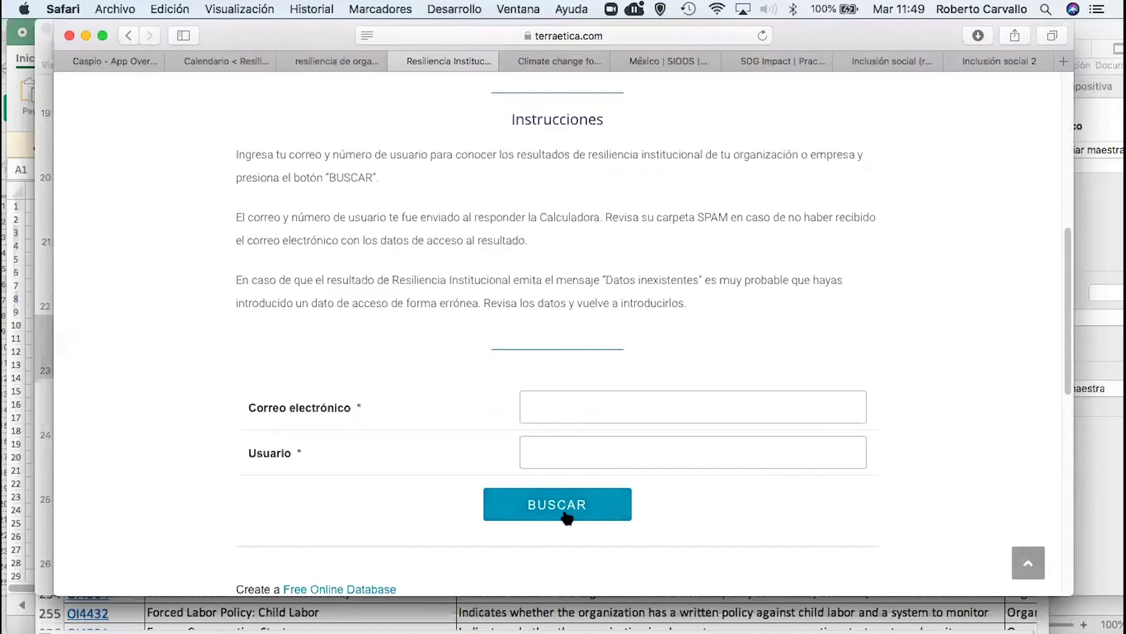
left_click(121, 36)
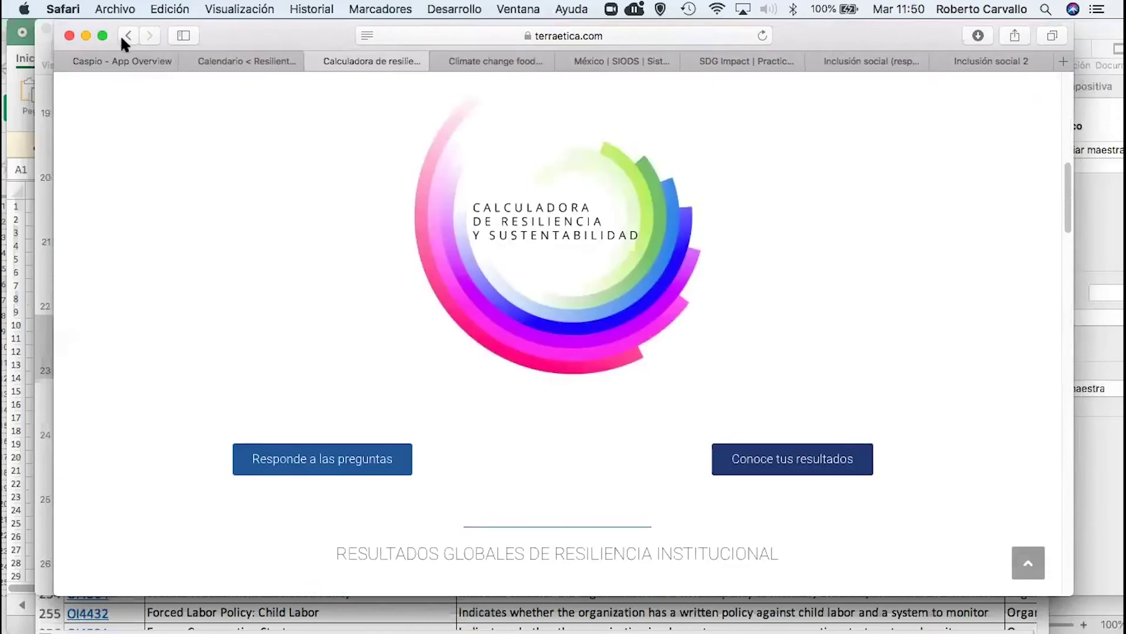
Download the Resiliencia Institucional chart of real-time global averages
scroll(92, 343, "down", 10)
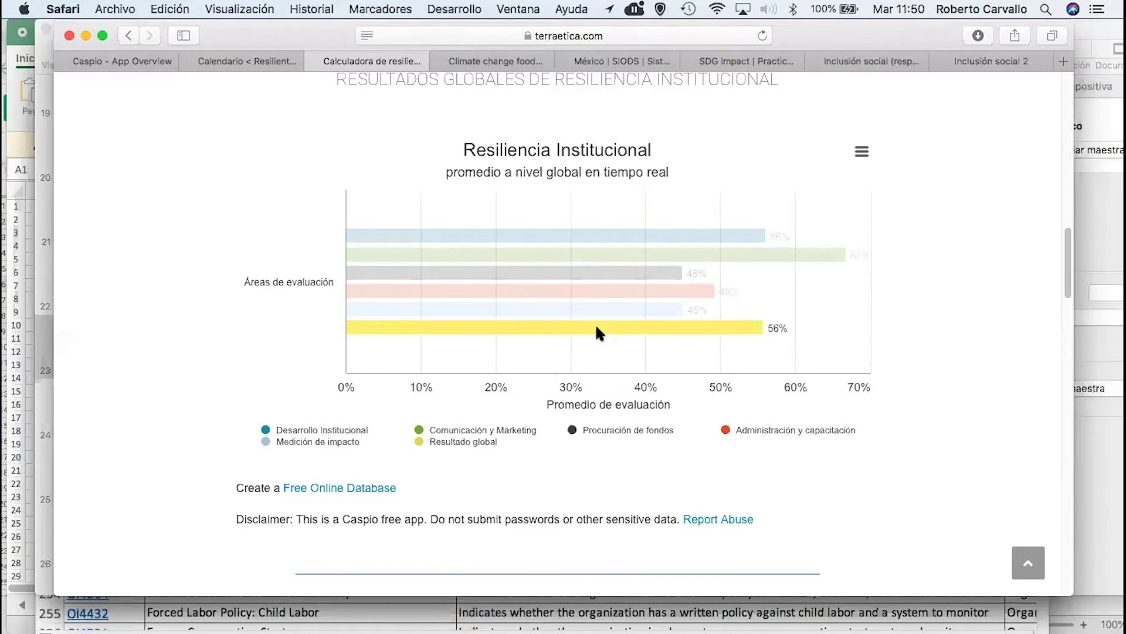
left_click(861, 152)
left_click(785, 216)
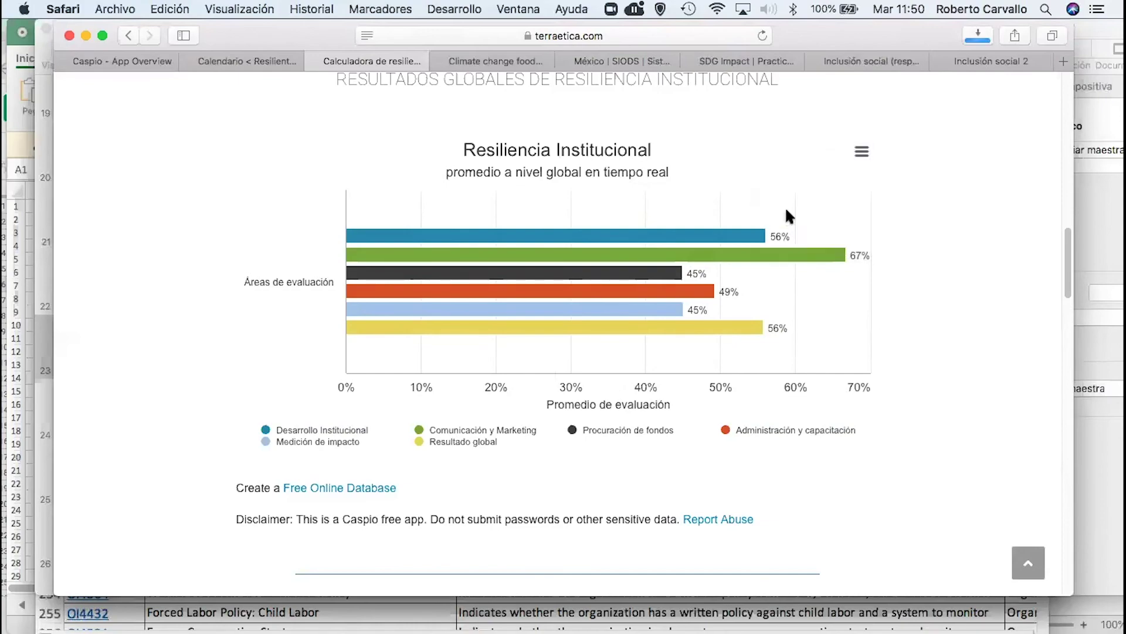
Open the downloaded Resiliencia Institucional chart image to view it, and close it along with the downloads list
left_click(977, 35)
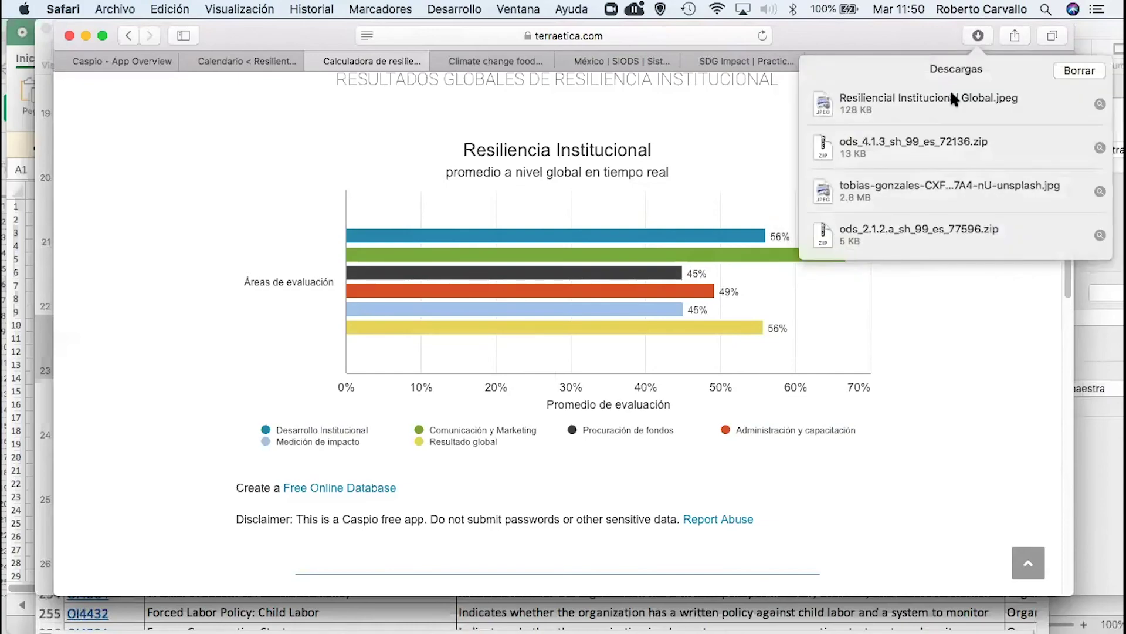
double_click(947, 99)
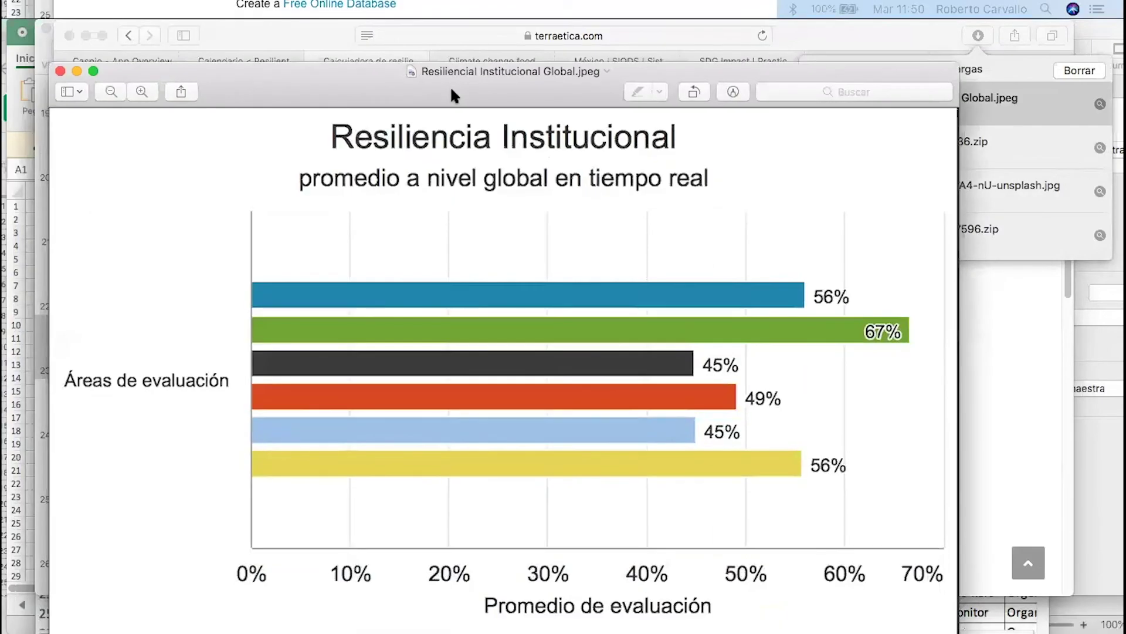
left_click_drag(449, 85, 452, 55)
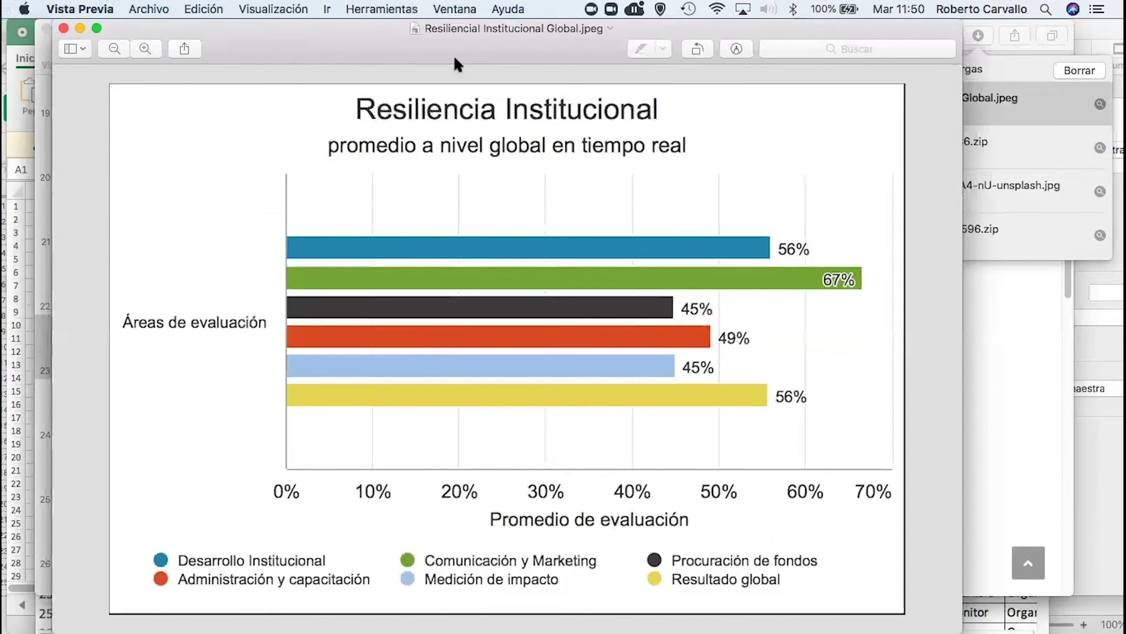
left_click(64, 27)
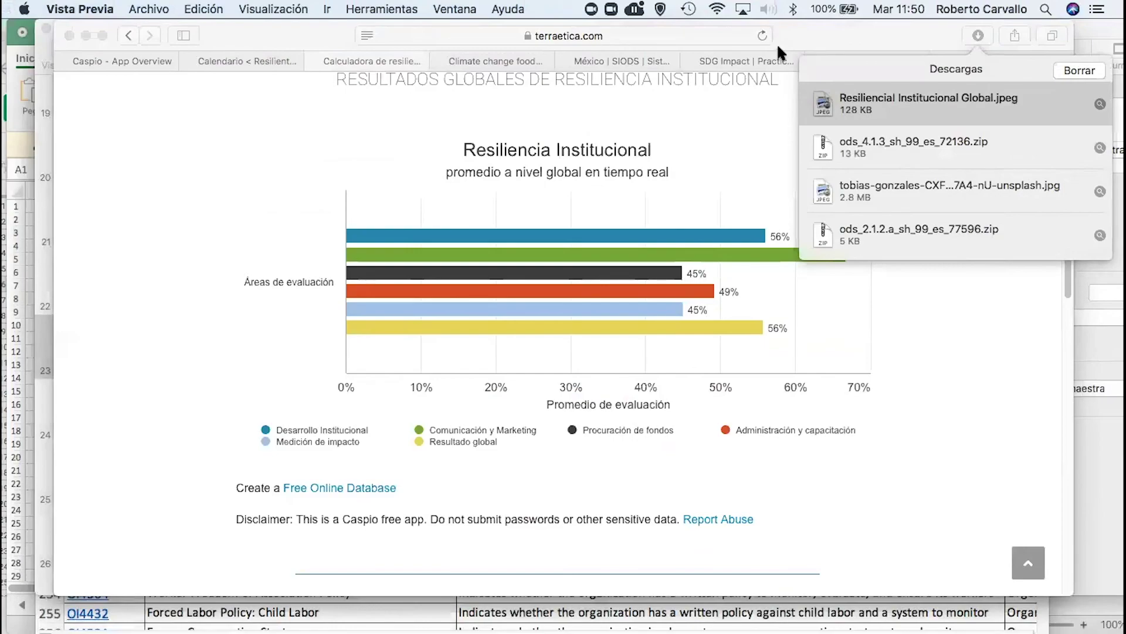
left_click(962, 30)
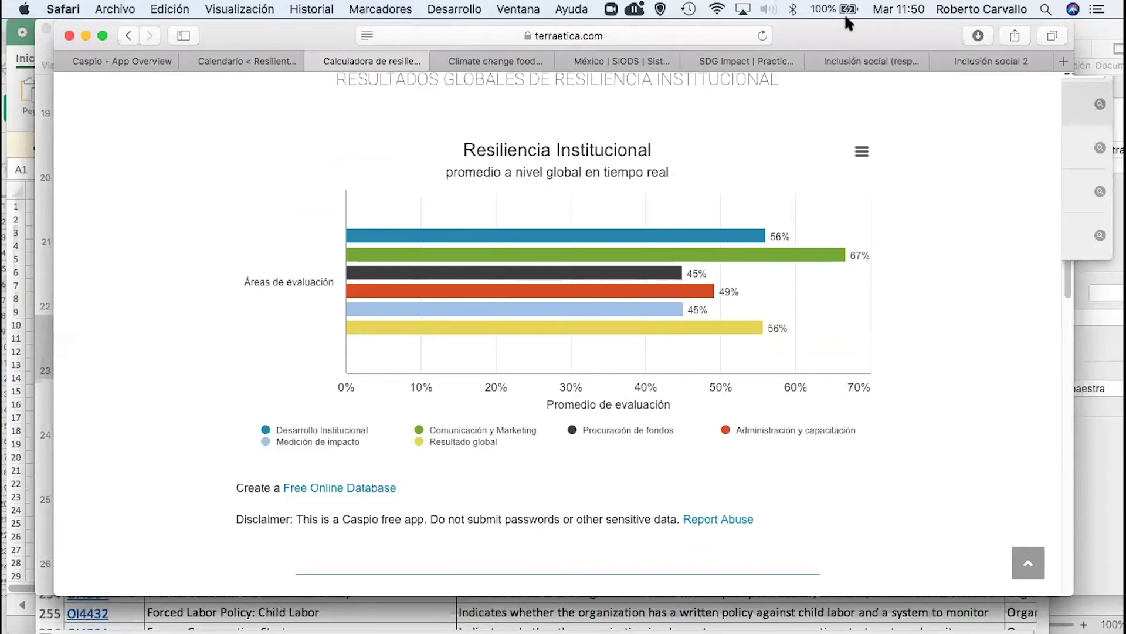
Open the Cuestionario del Diagnóstico de RSE from Terraética's free tools
scroll(463, 83, "up", 15)
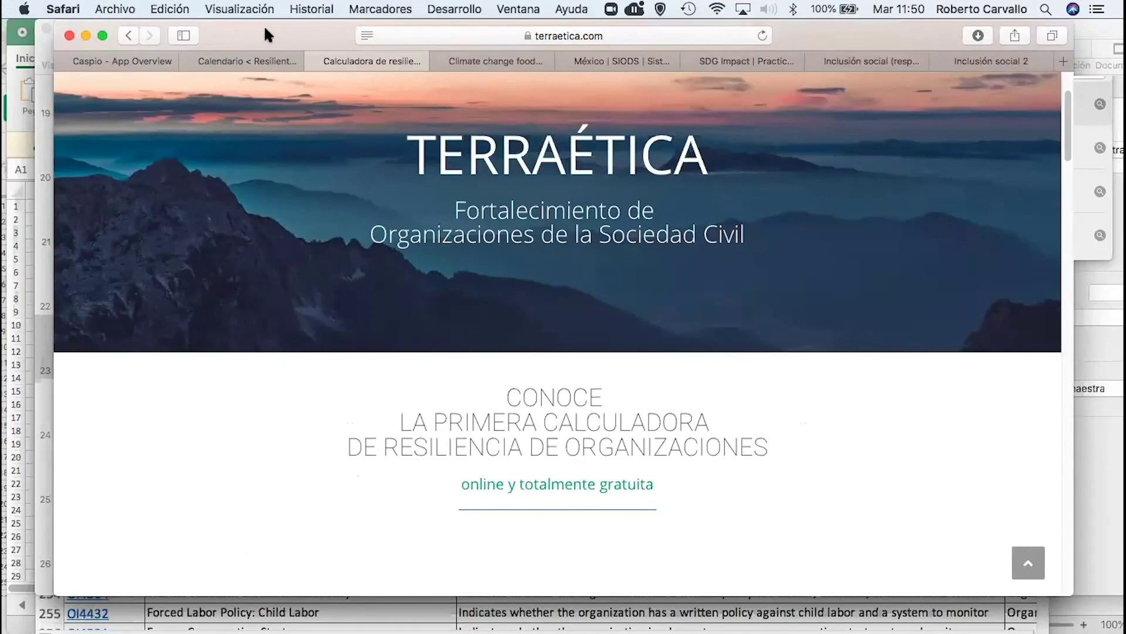
left_click_drag(267, 35, 266, 101)
scroll(710, 168, "up", 2)
mouse_move(866, 172)
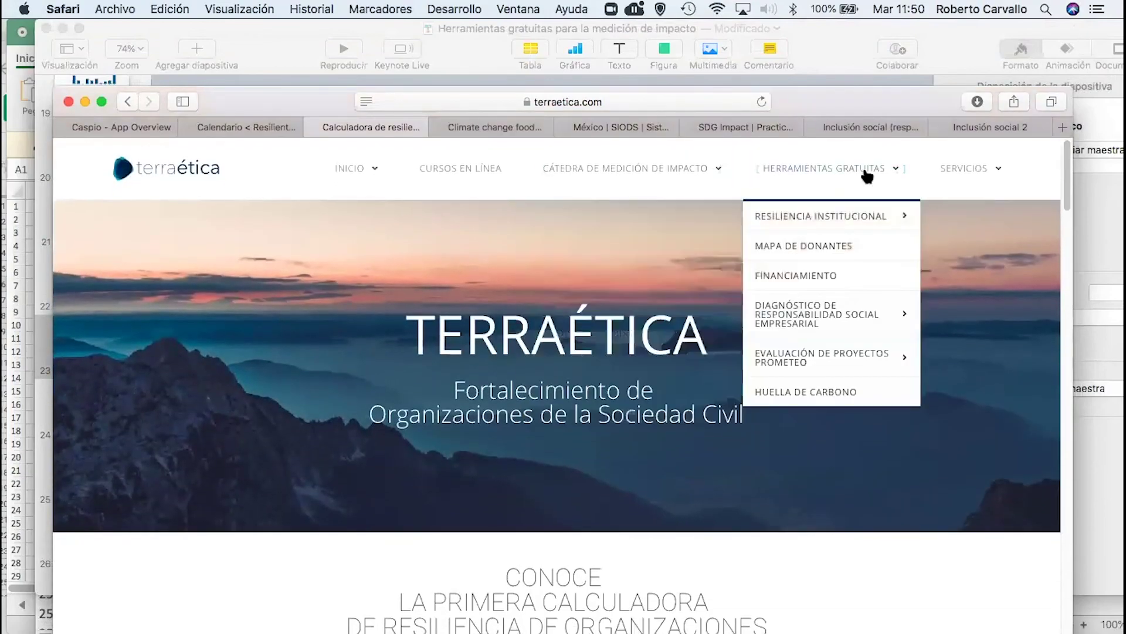
mouse_move(808, 310)
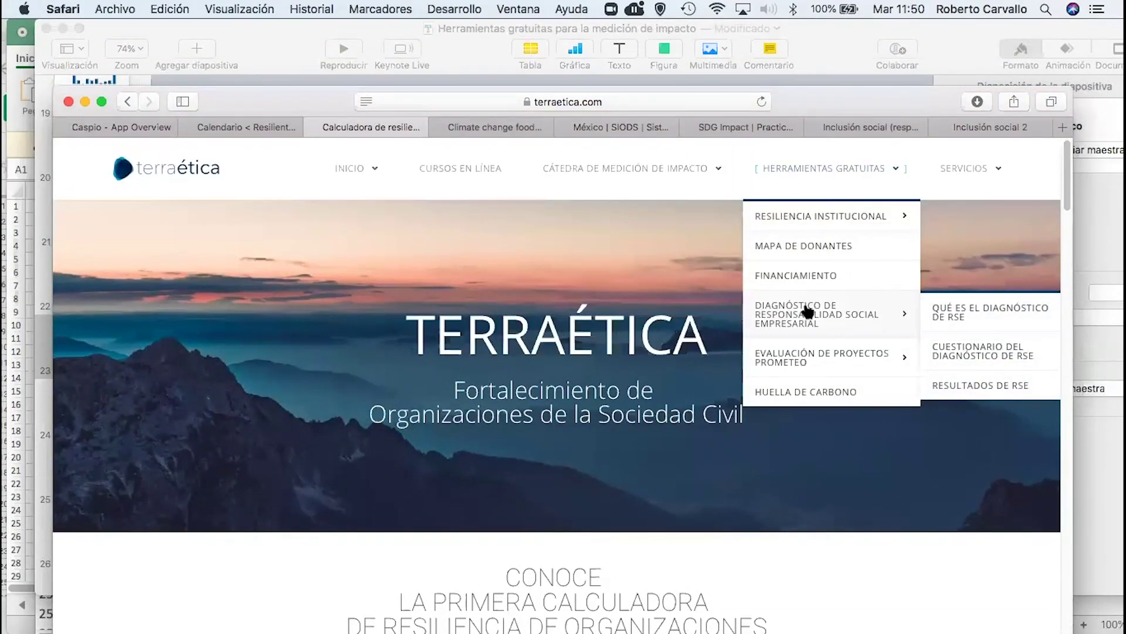
left_click(997, 350)
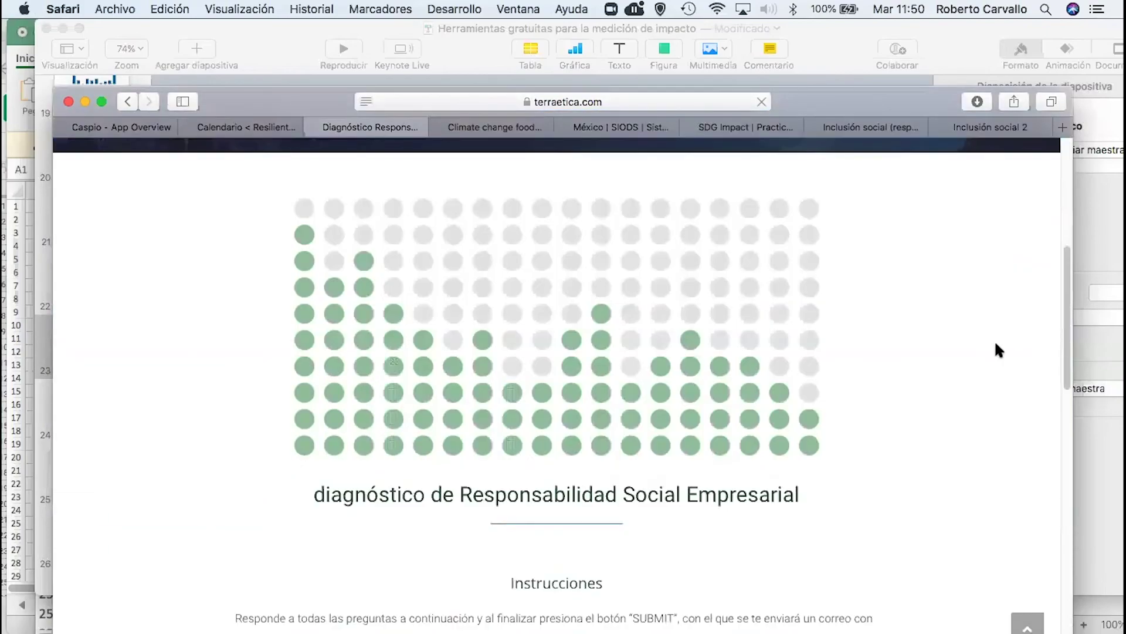
Look through the corporate social responsibility diagnosis, from its instructions and privacy notice to the last questions and submit option
scroll(996, 349, "down", 5)
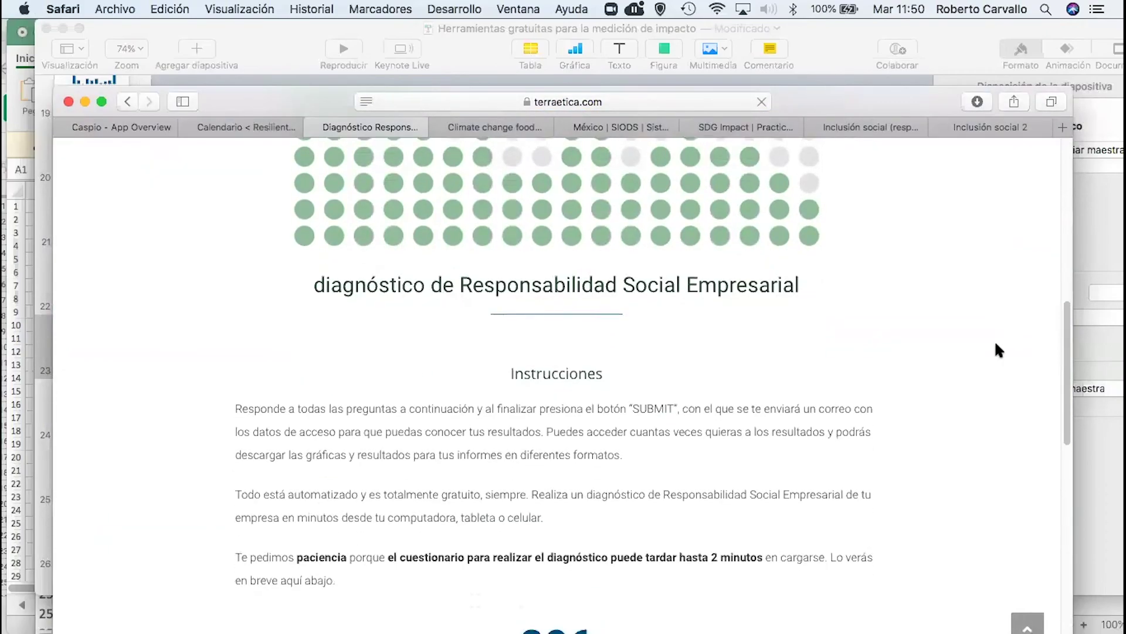
scroll(995, 339, "down", 10)
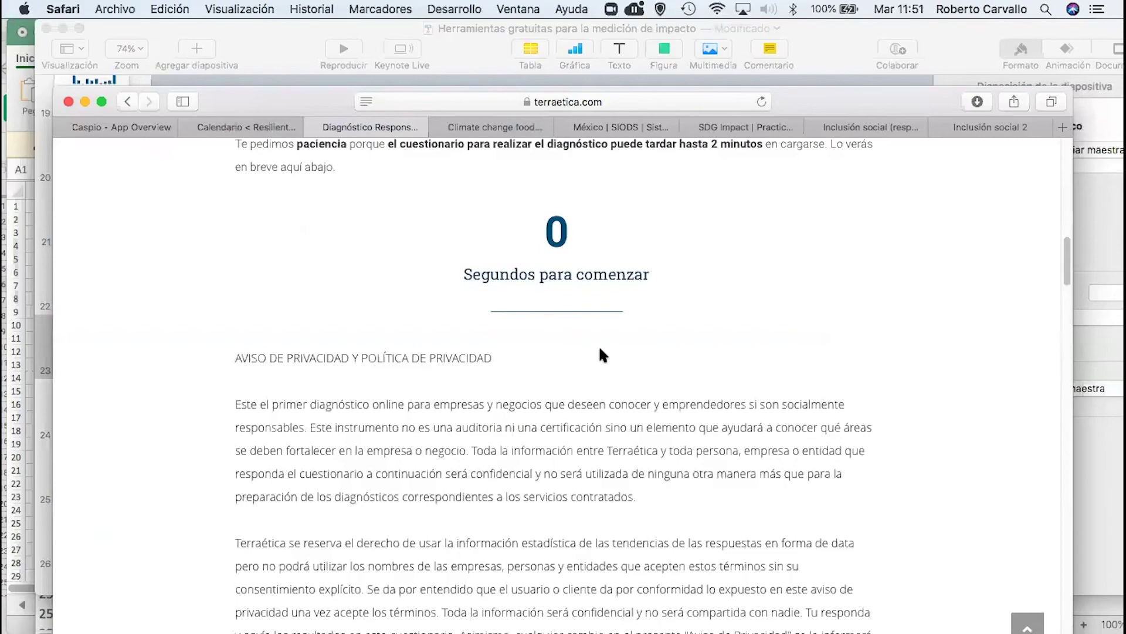
scroll(599, 349, "down", 20)
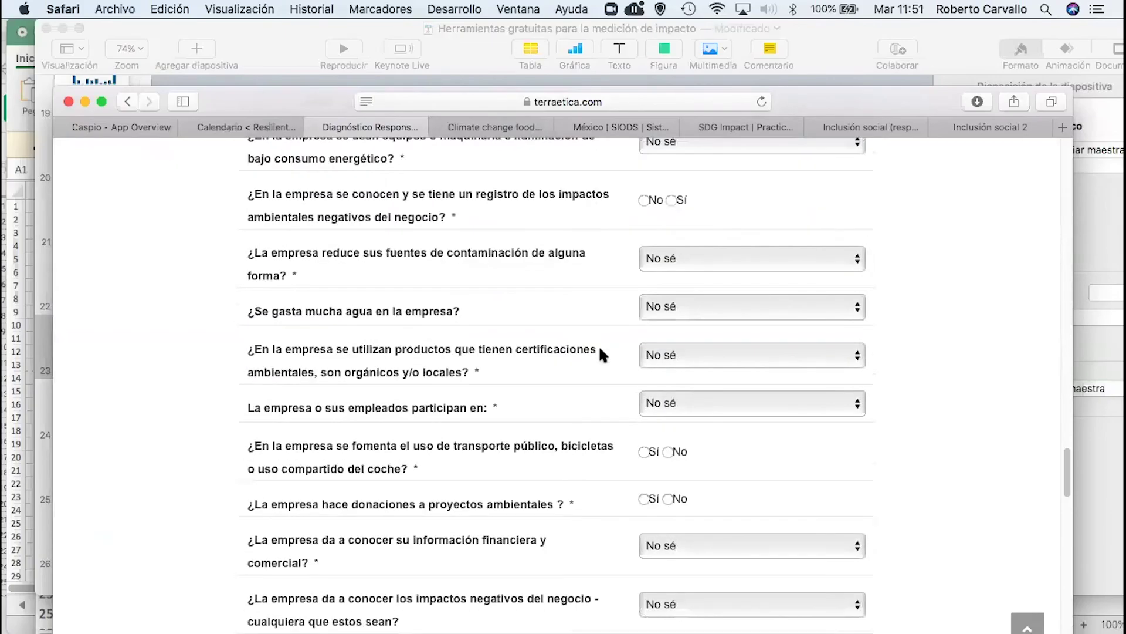
scroll(600, 349, "down", 20)
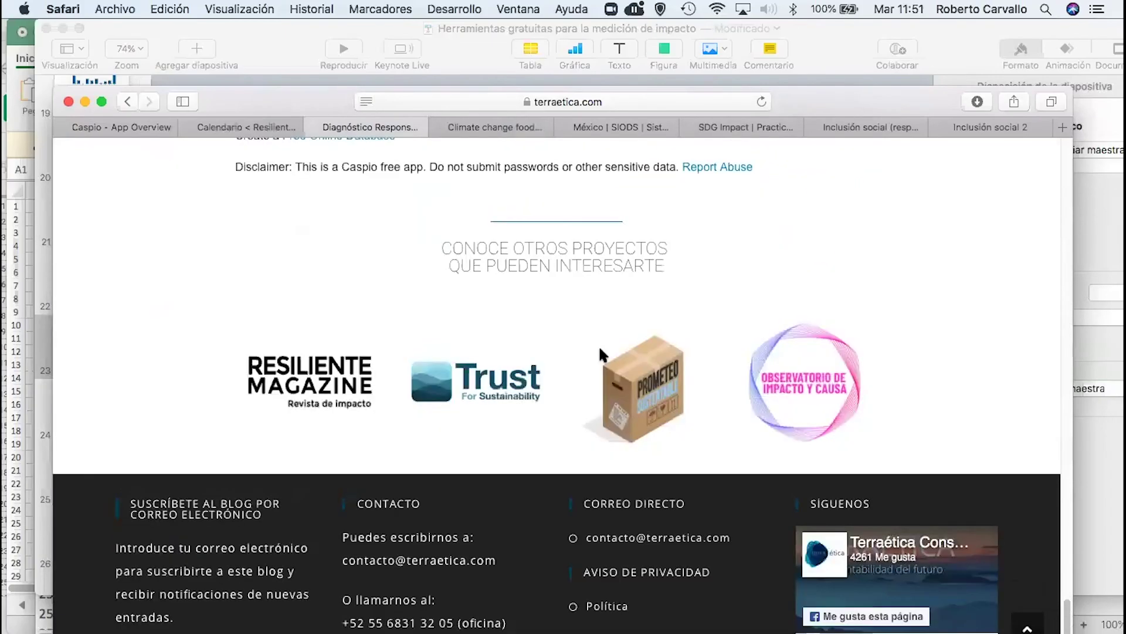
scroll(599, 343, "up", 5)
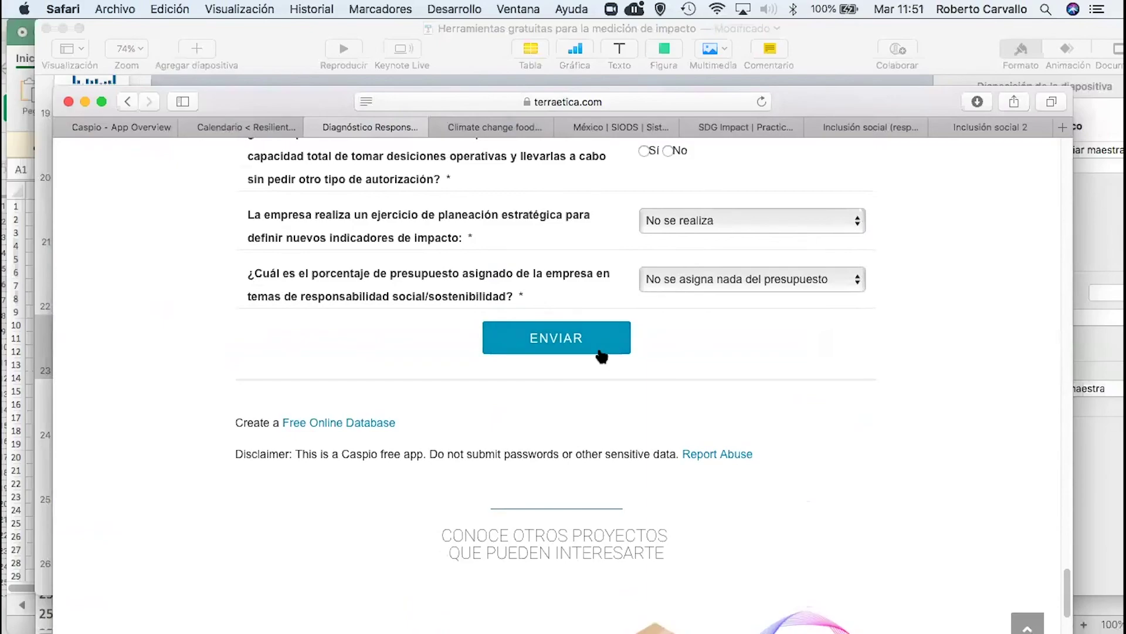
scroll(649, 280, "up", 20)
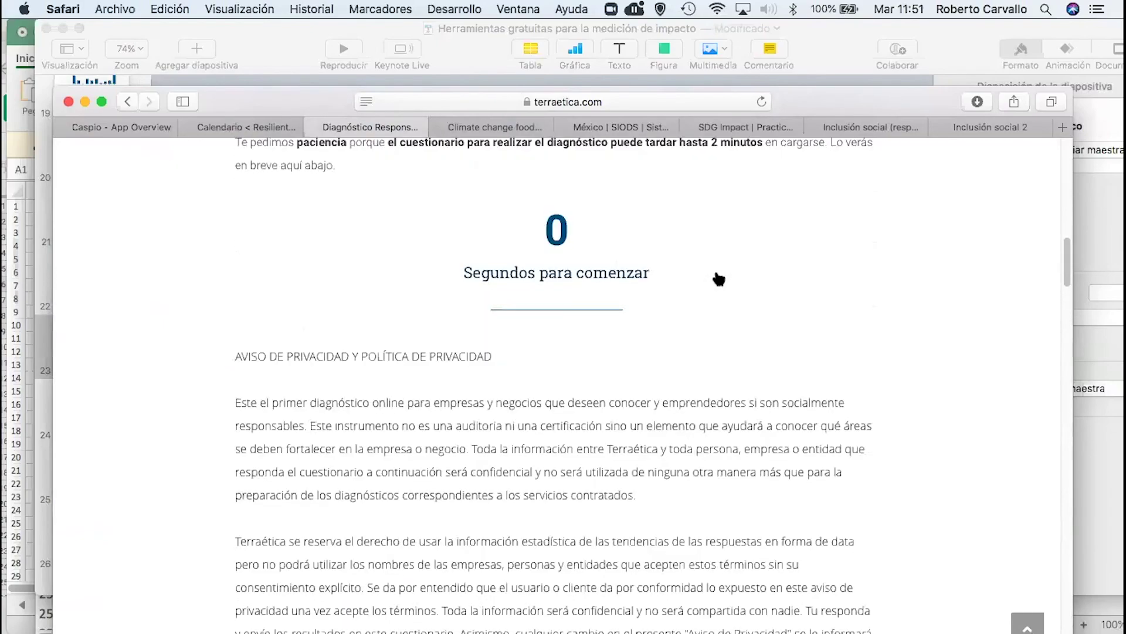
Open the Mapa de Donantes from the free tools and look over its introduction
scroll(719, 279, "up", 15)
left_click_drag(815, 106, 811, 48)
mouse_move(885, 137)
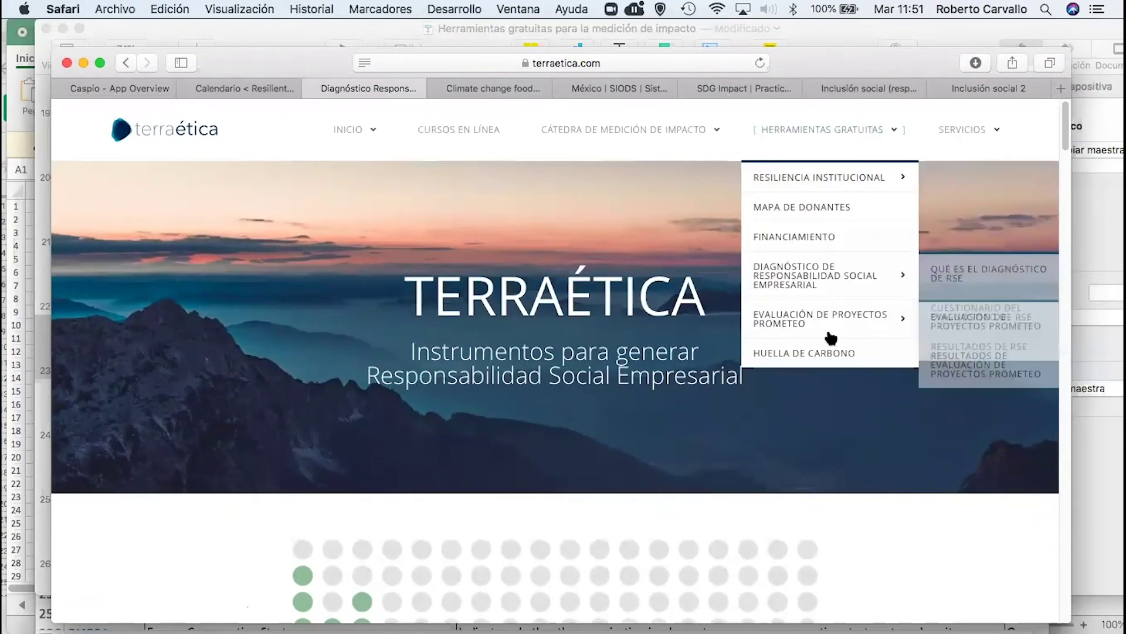
left_click(849, 210)
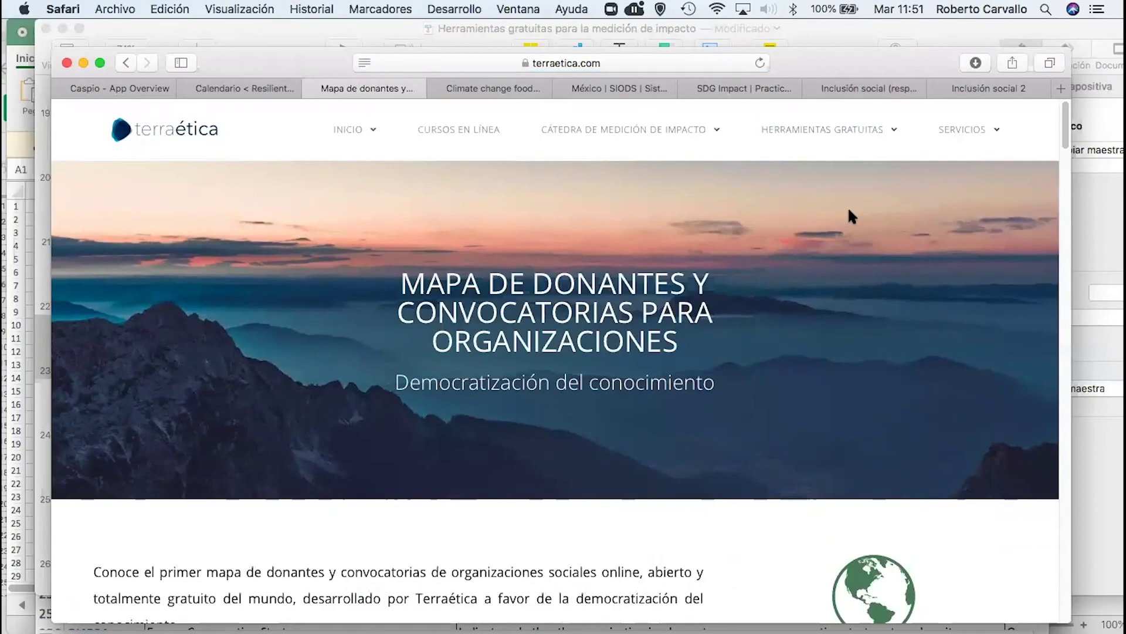
scroll(826, 468, "down", 4)
scroll(826, 469, "up", 2)
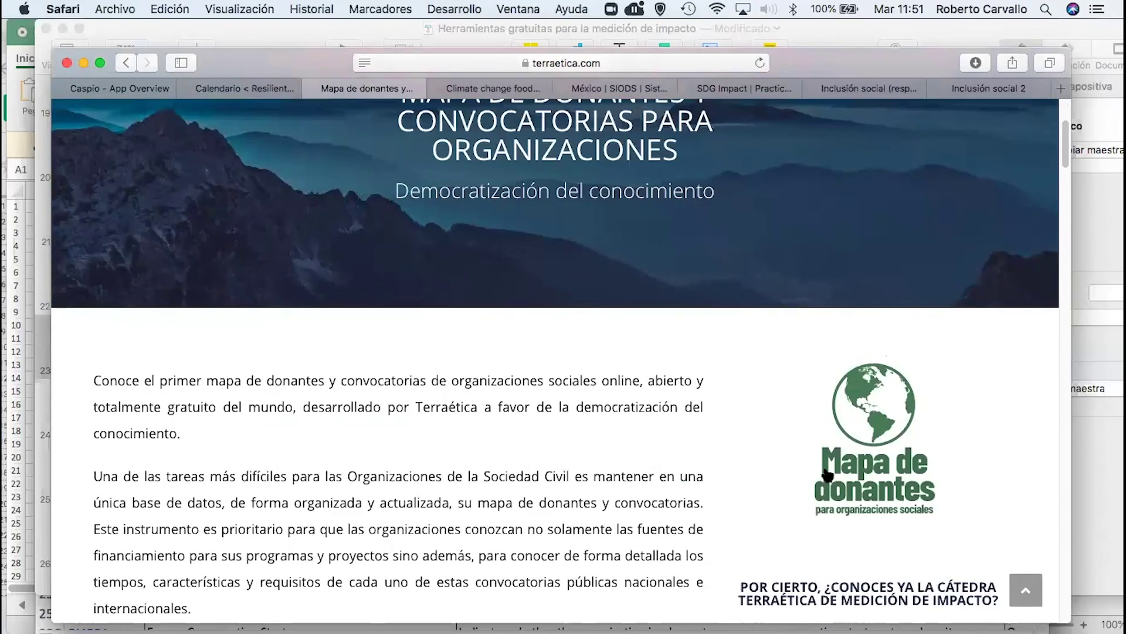
scroll(827, 474, "down", 15)
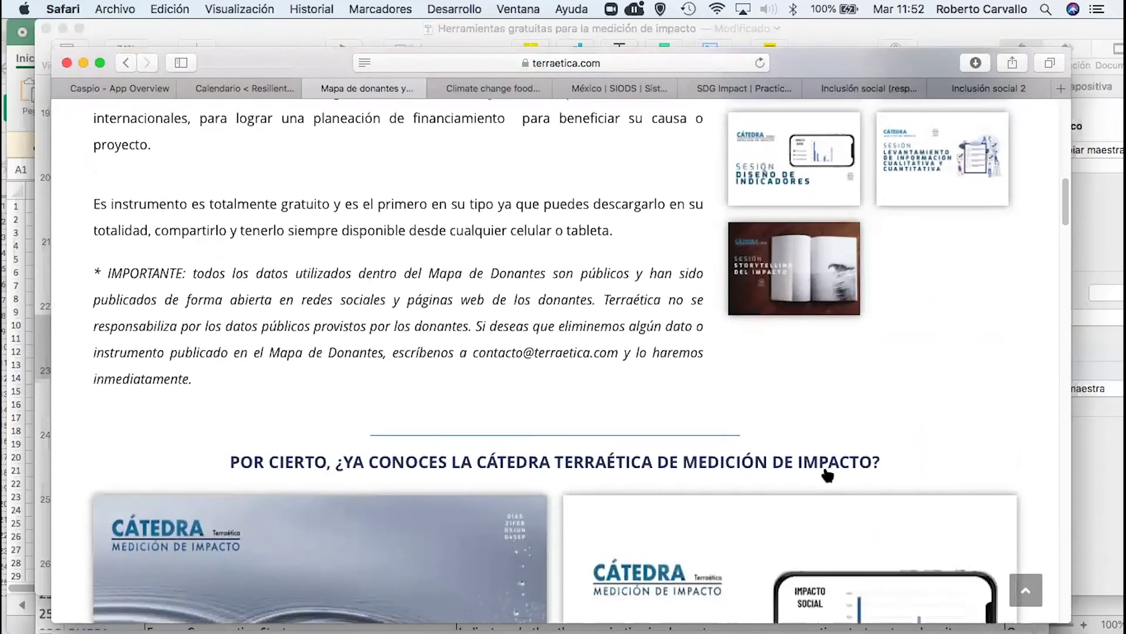
Look through the Convocatorias Permanentes table, from its export options to its last rows
scroll(644, 477, "down", 20)
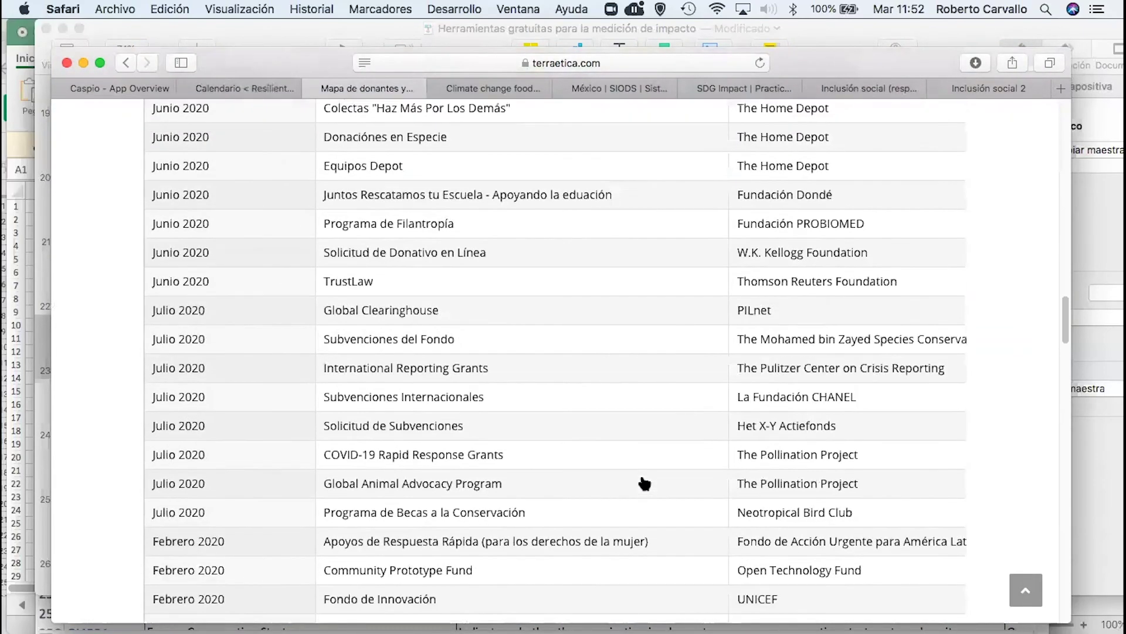
scroll(645, 481, "up", 3)
scroll(644, 483, "up", 3)
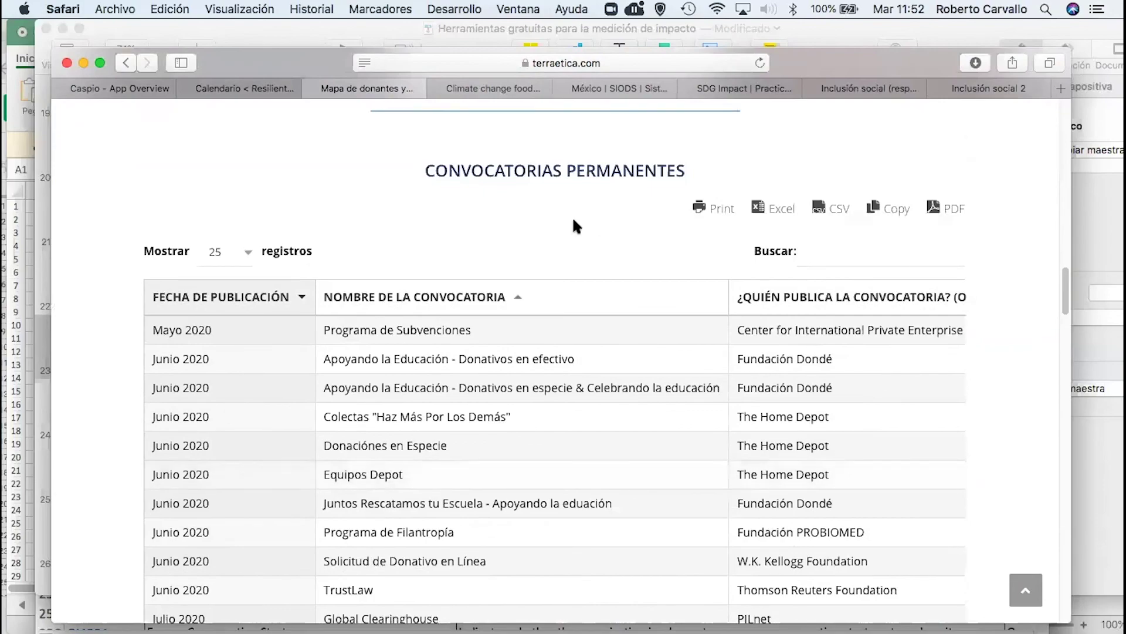
scroll(515, 314, "down", 15)
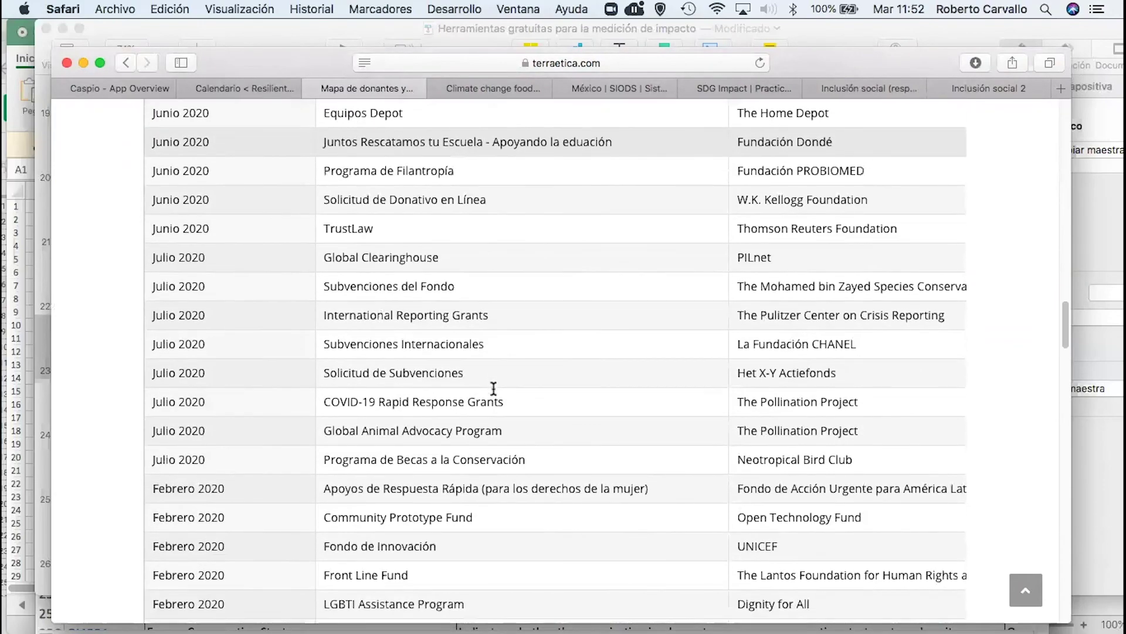
scroll(494, 388, "down", 3)
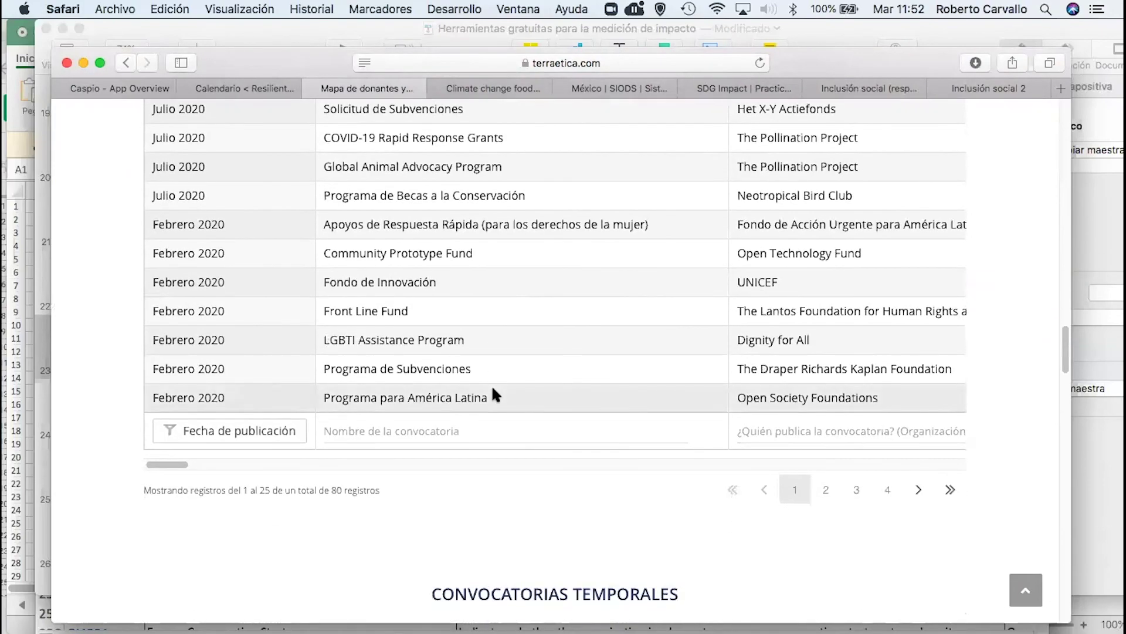
Look through the Convocatorias Temporales table and the Convocatorias de Estudios y Consultorías (TdR) table
scroll(358, 464, "down", 10)
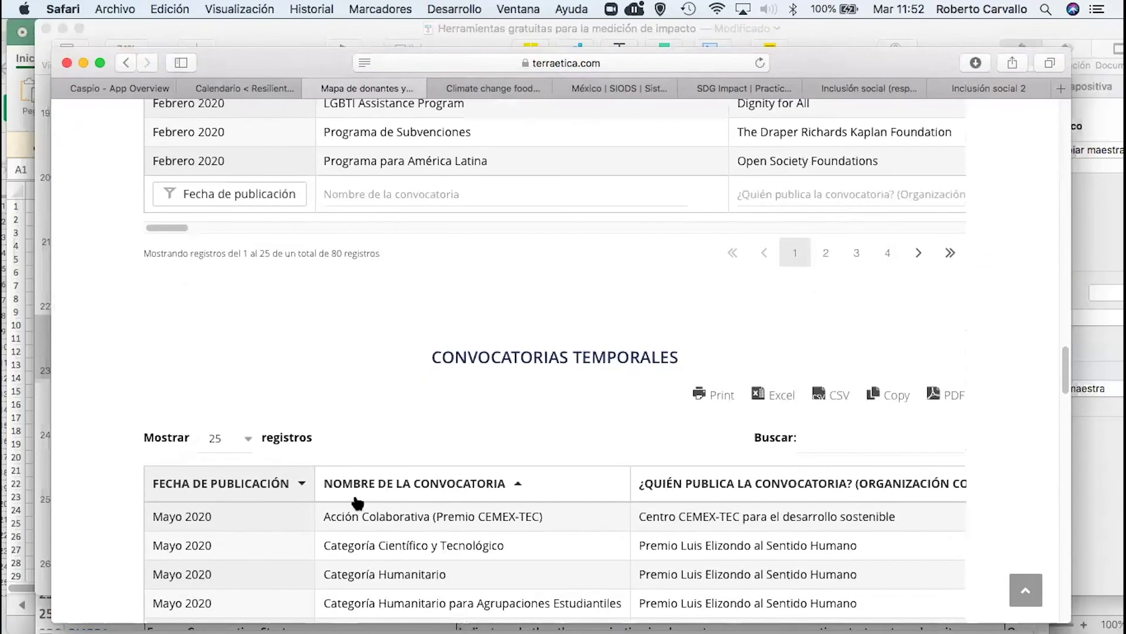
scroll(358, 503, "down", 2)
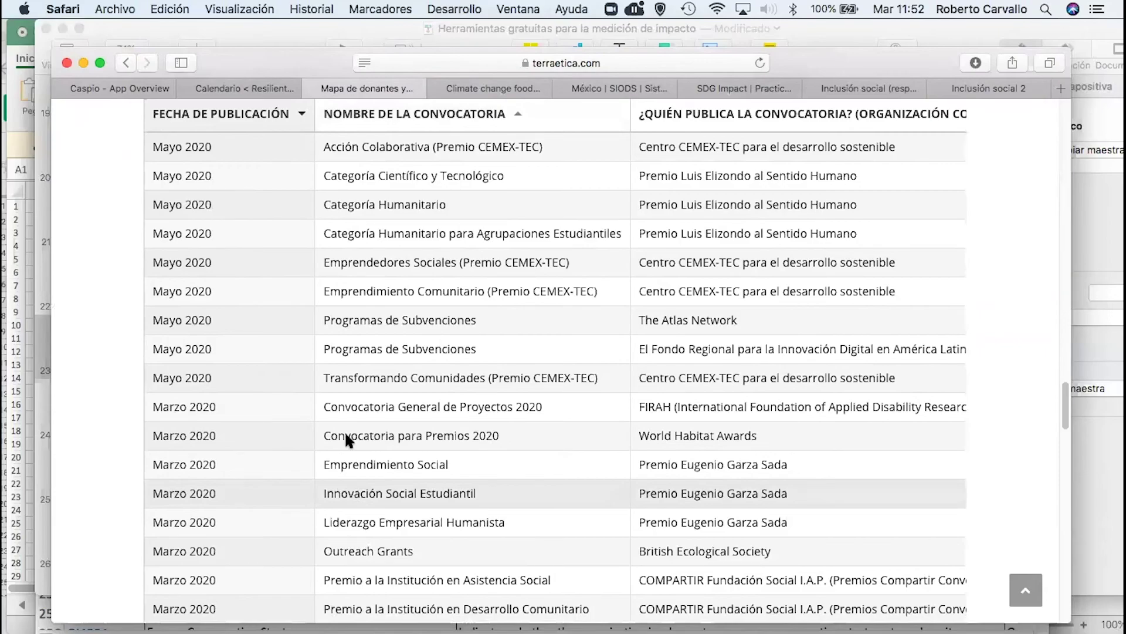
scroll(344, 431, "up", 10)
scroll(346, 440, "down", 8)
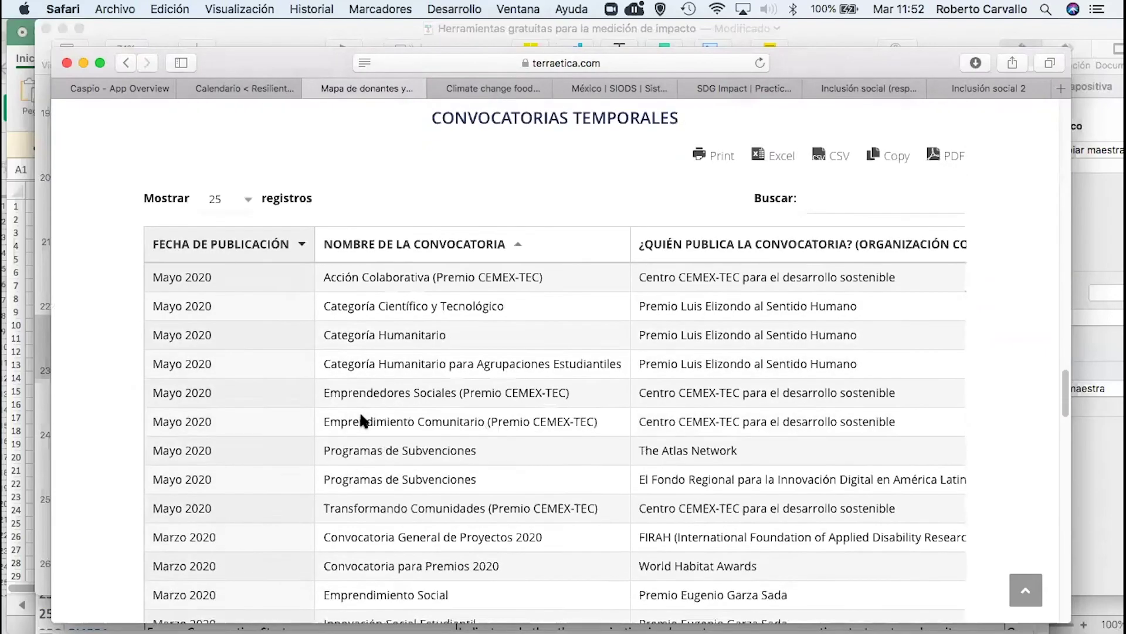
scroll(360, 416, "down", 15)
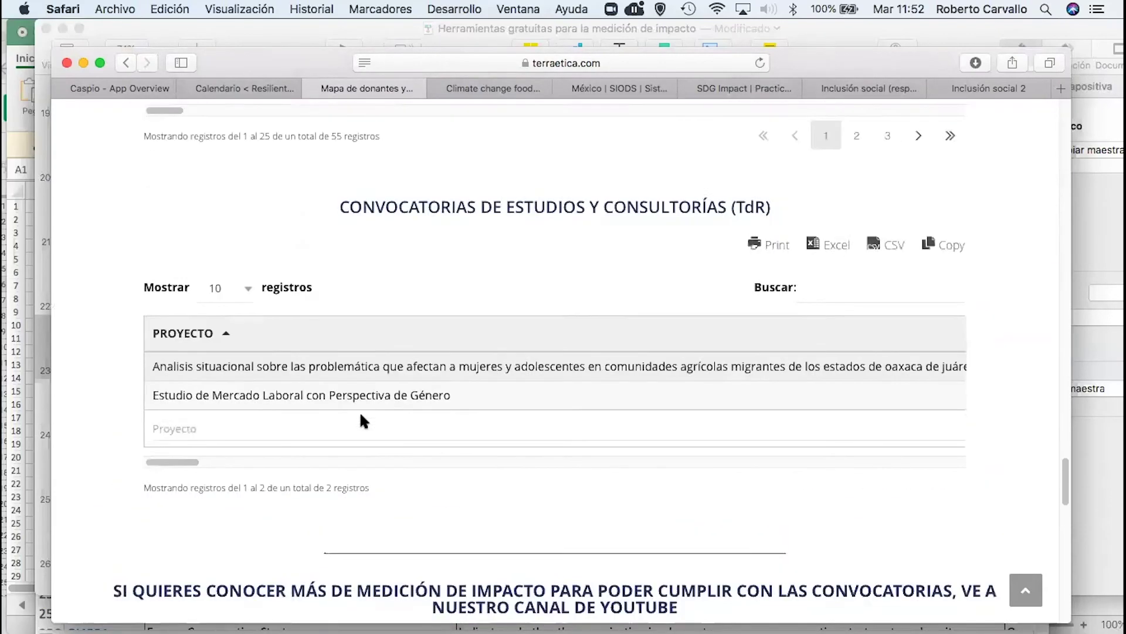
scroll(361, 410, "up", 1)
Export the Convocatorias Permanentes table to Excel and open the downloaded file
scroll(585, 279, "up", 15)
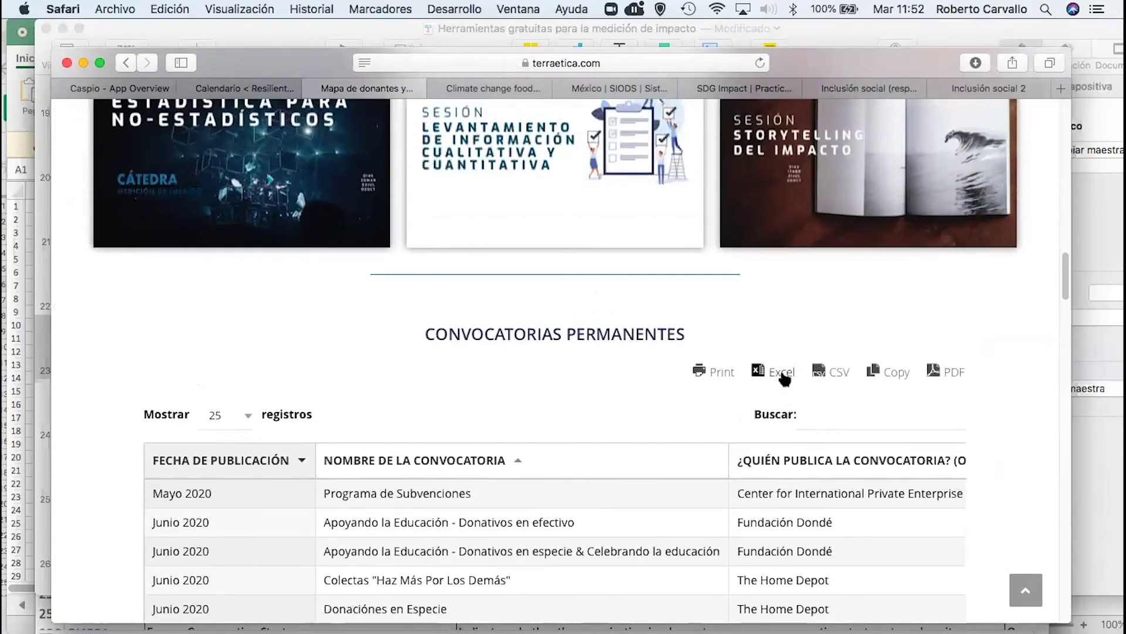
left_click(782, 373)
left_click(968, 63)
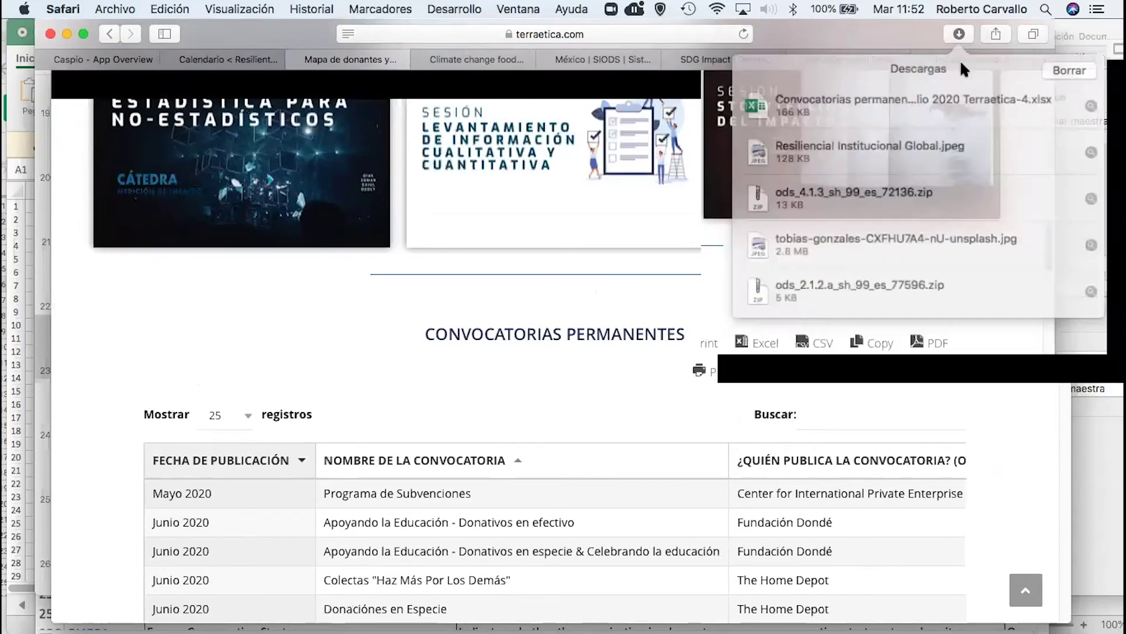
double_click(882, 122)
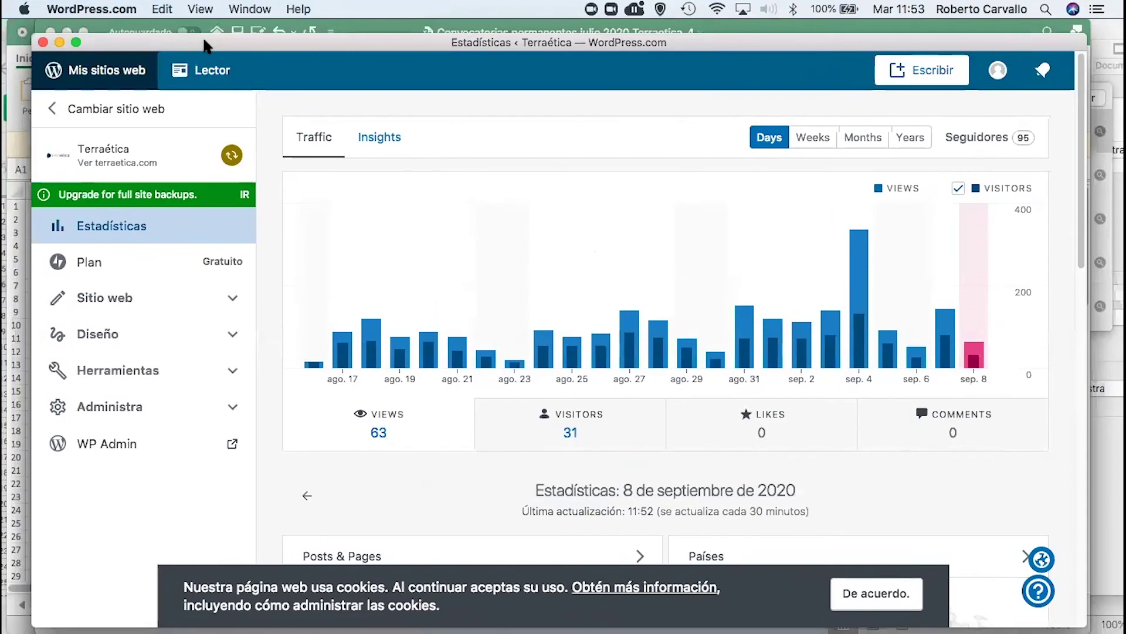
Show Terraética's site traffic by years in WordPress.com and examine the 2020 figures, most viewed pages and countries
left_click(908, 139)
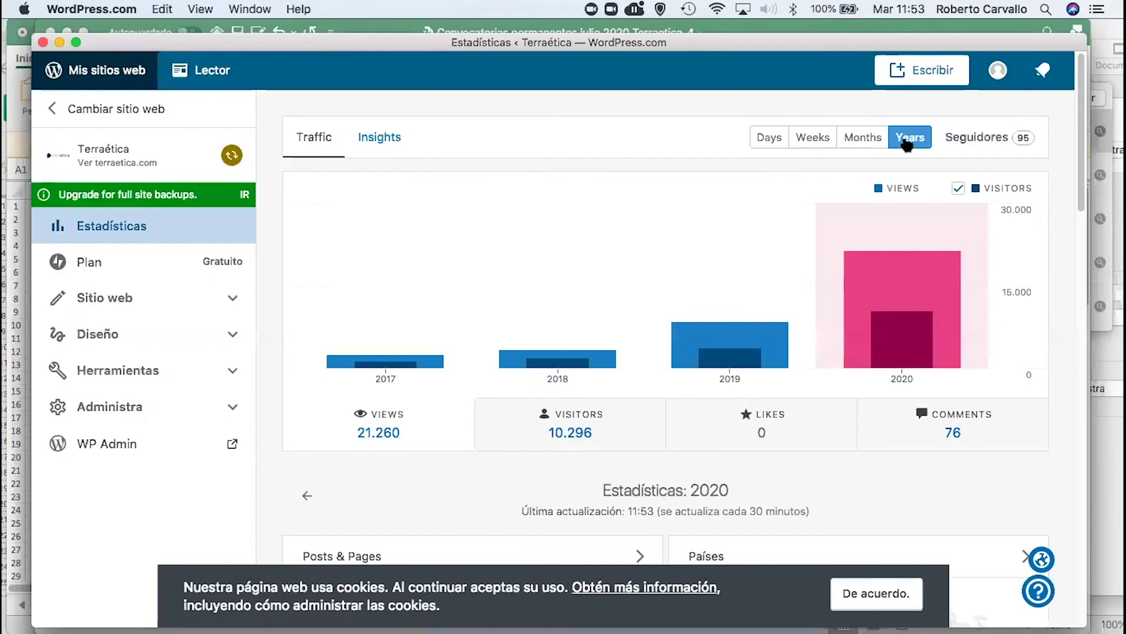
mouse_move(891, 343)
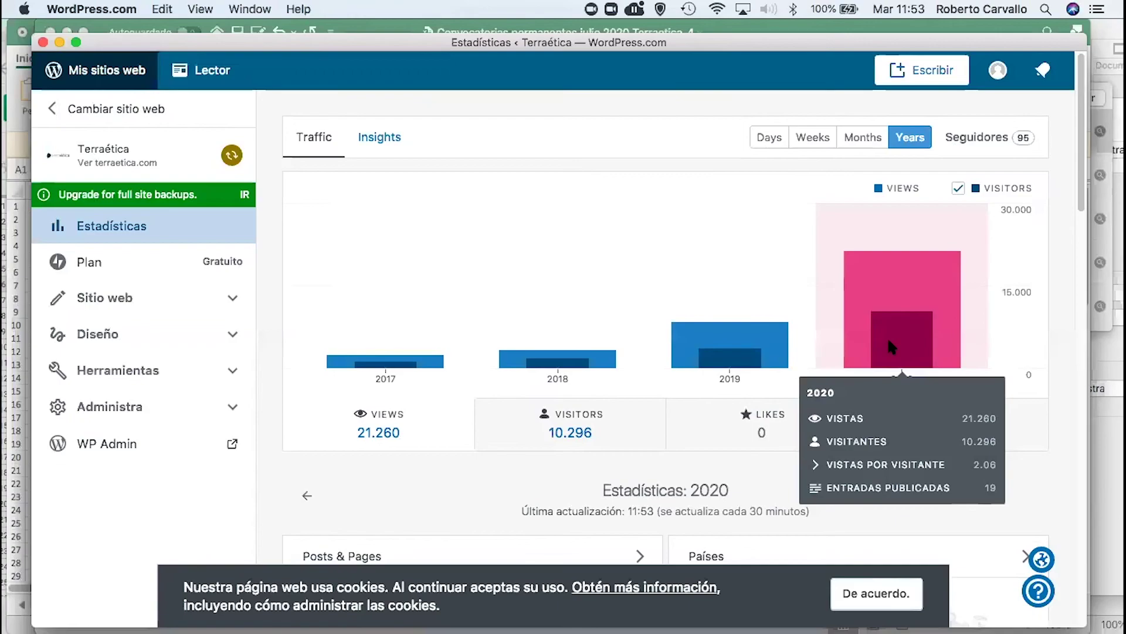
scroll(887, 336, "down", 5)
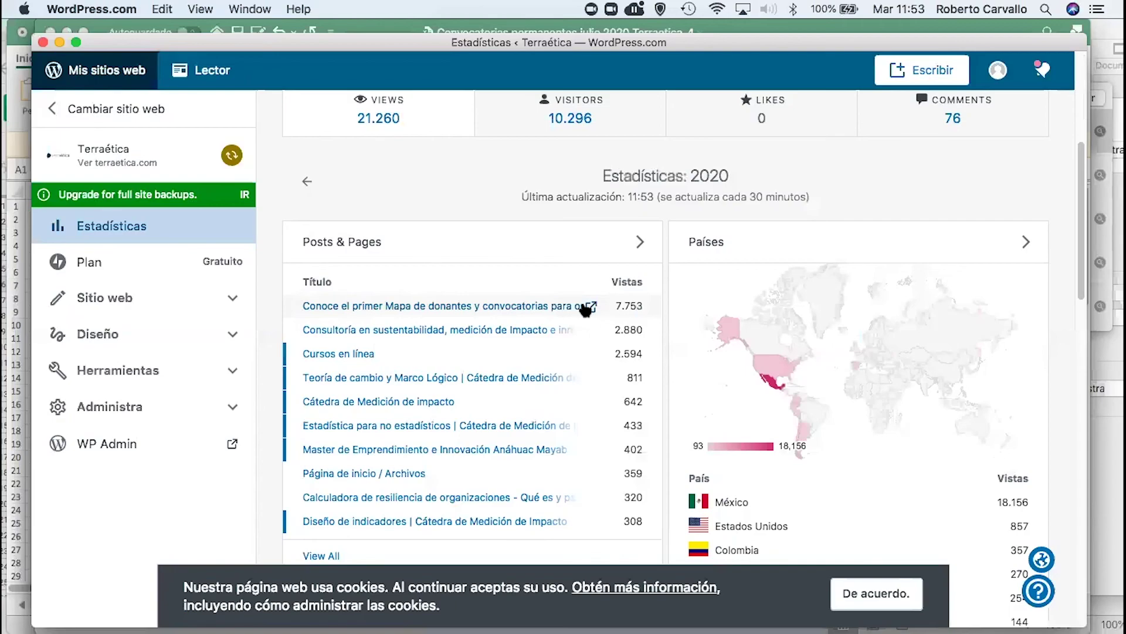
scroll(630, 377, "down", 5)
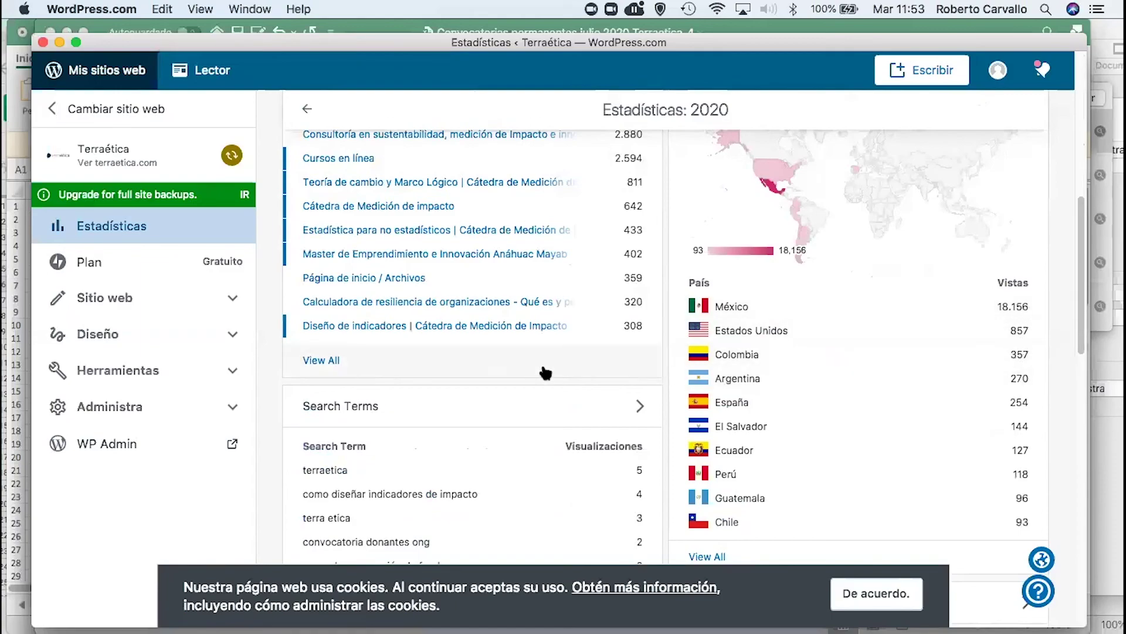
scroll(543, 370, "up", 5)
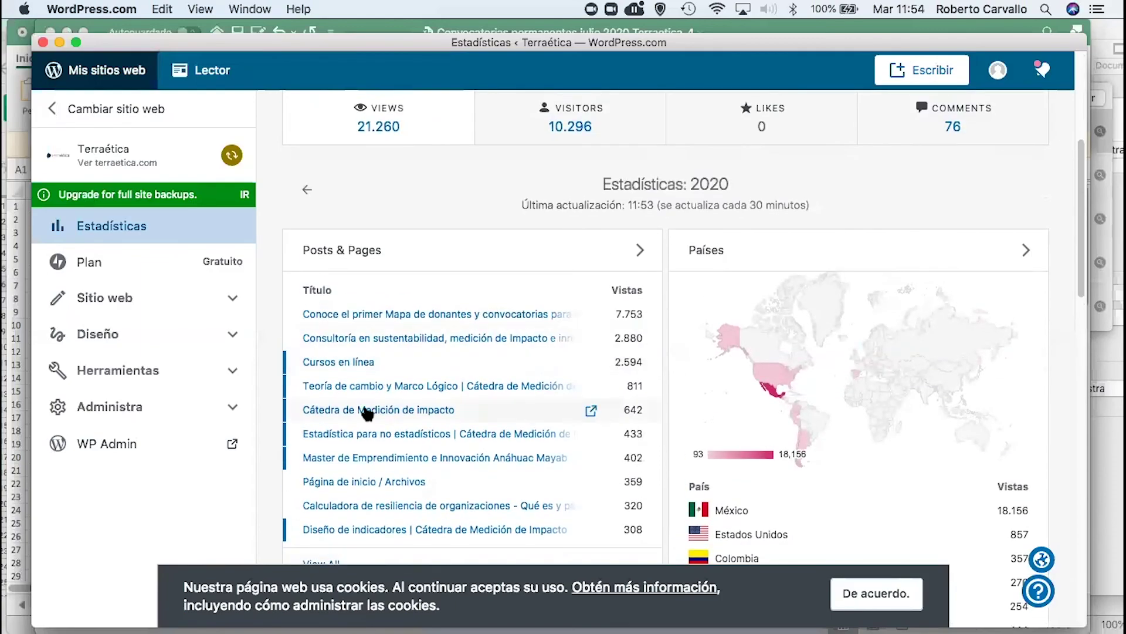